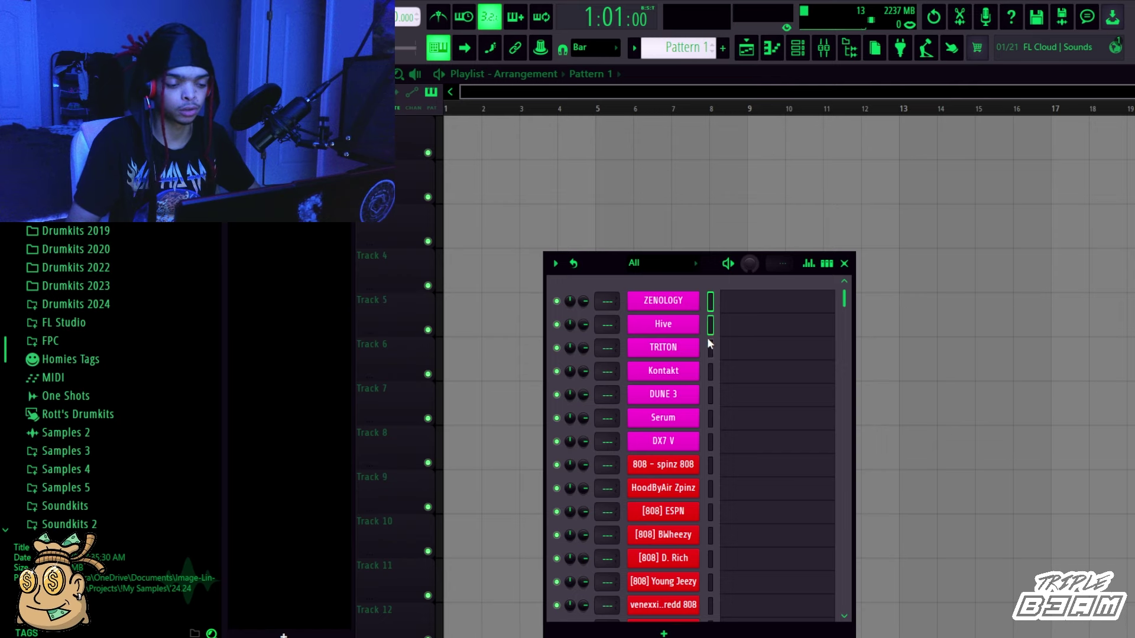
Delete the plugin channels ZENOLOGY through DX7 V and insert a Harmless channel above the 808 channels.
click(689, 443)
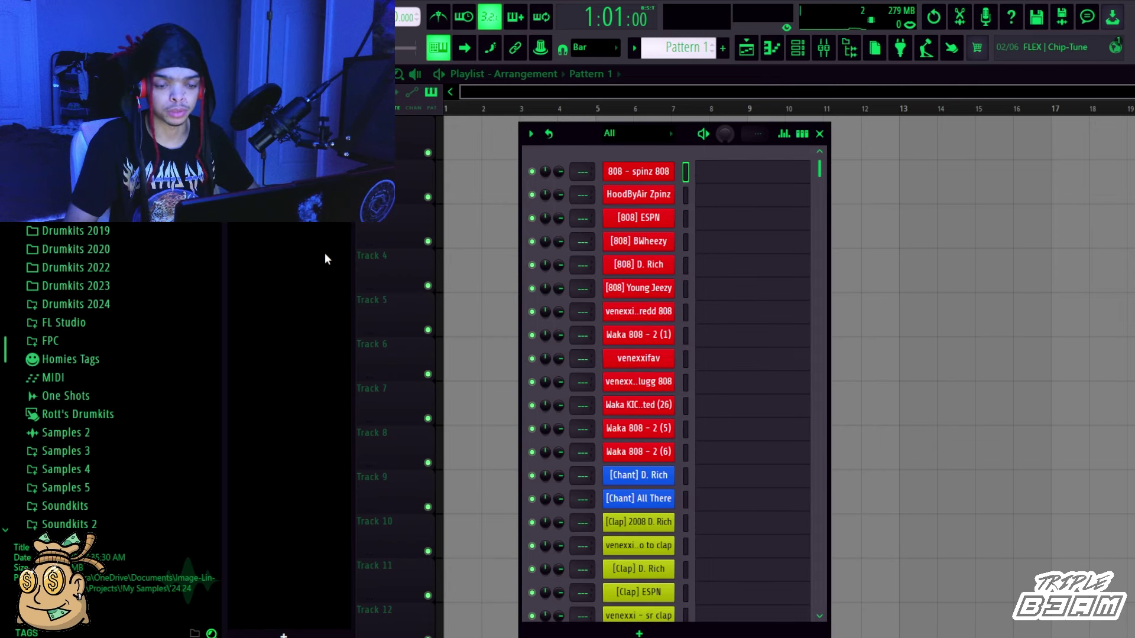
click(325, 254)
right_click(662, 169)
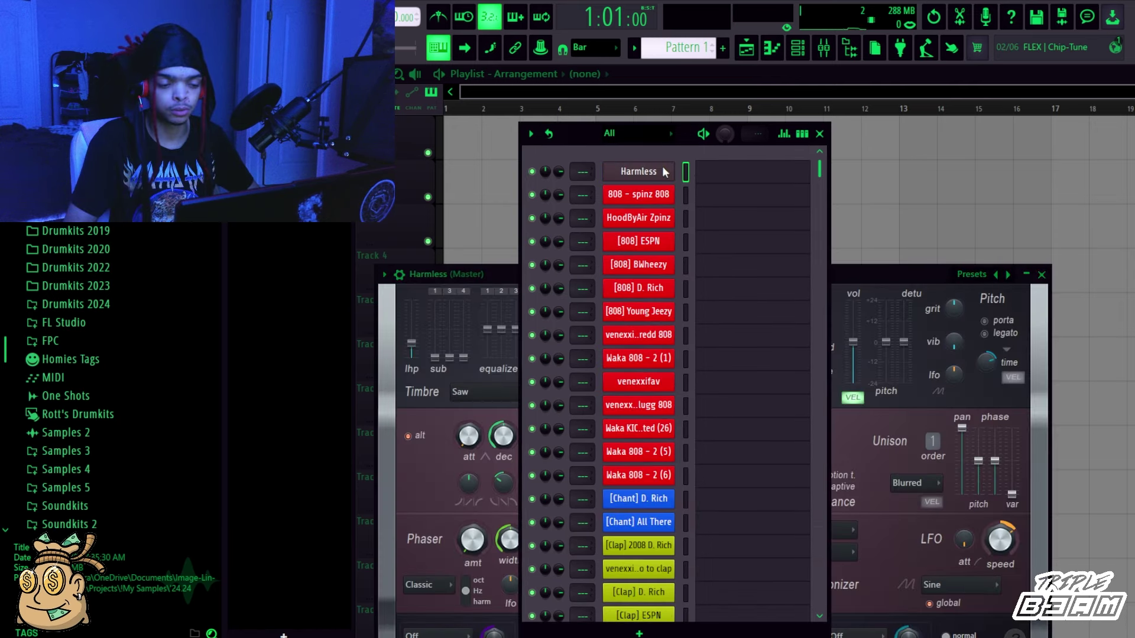
Insert a Harmor channel above Harmless and a Sytrus channel between the two, closing the plugin windows.
click(954, 278)
click(623, 195)
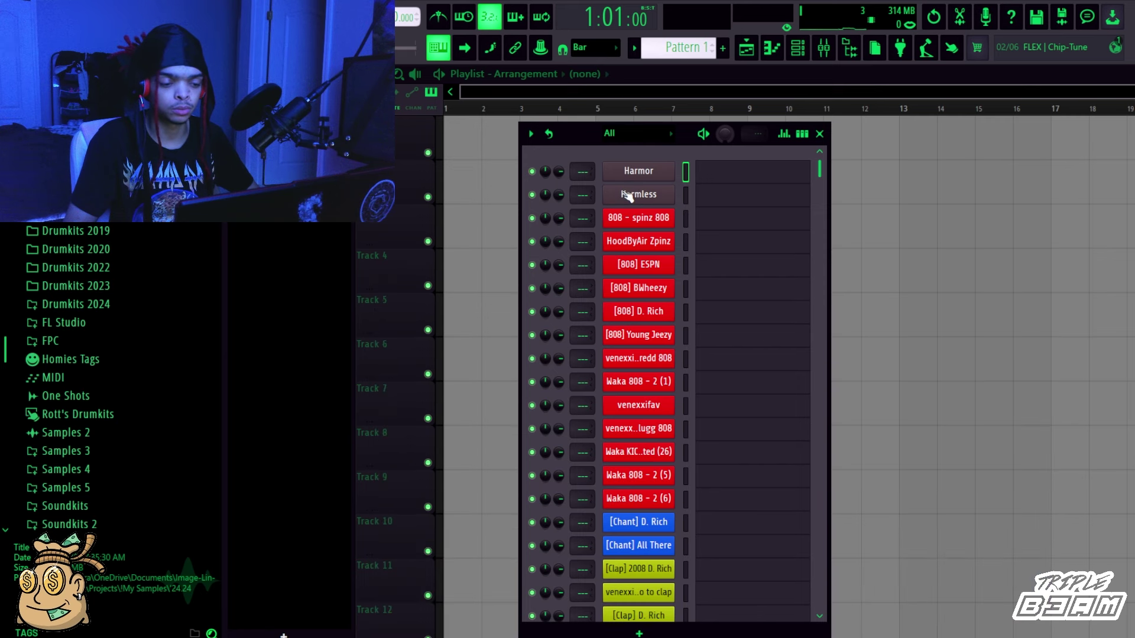
click(623, 195)
drag(845, 281, 768, 130)
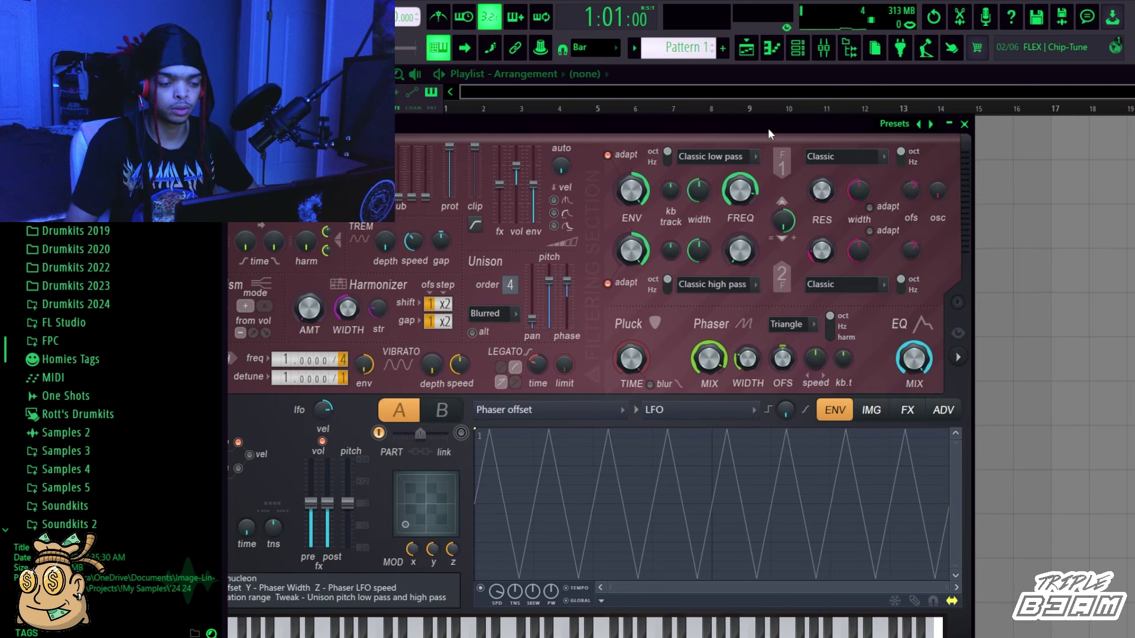
key(Escape)
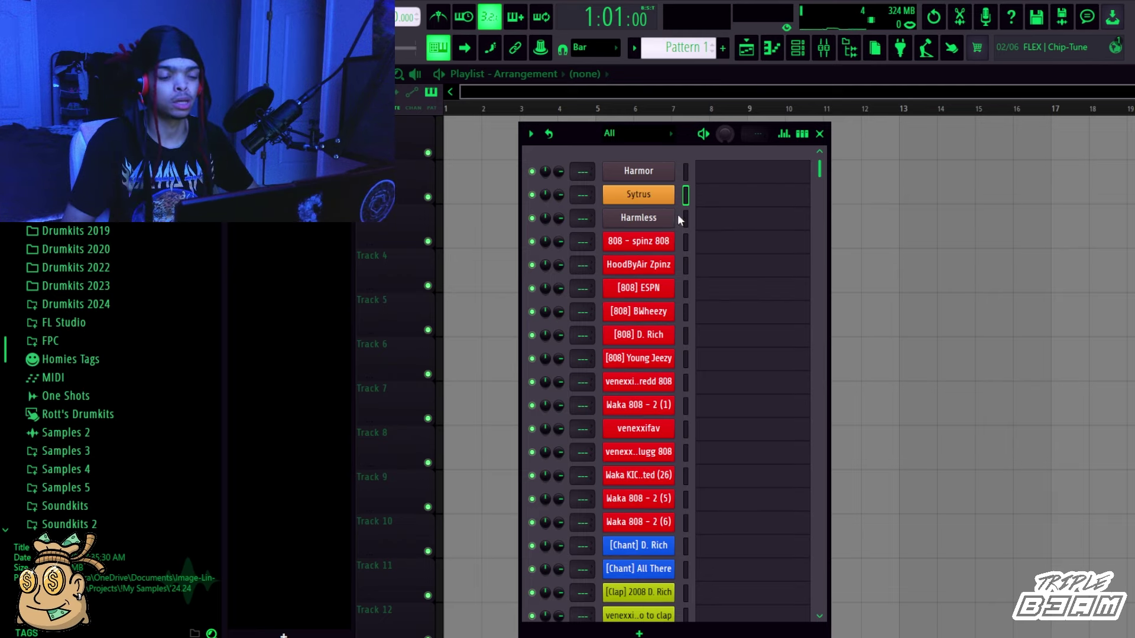
click(639, 199)
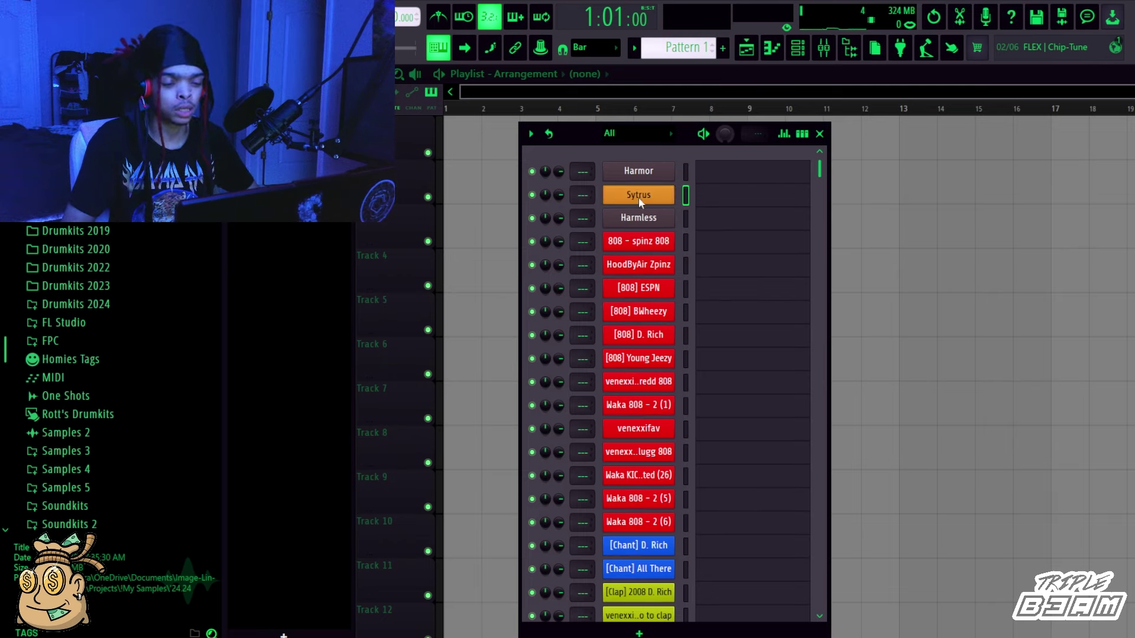
click(645, 473)
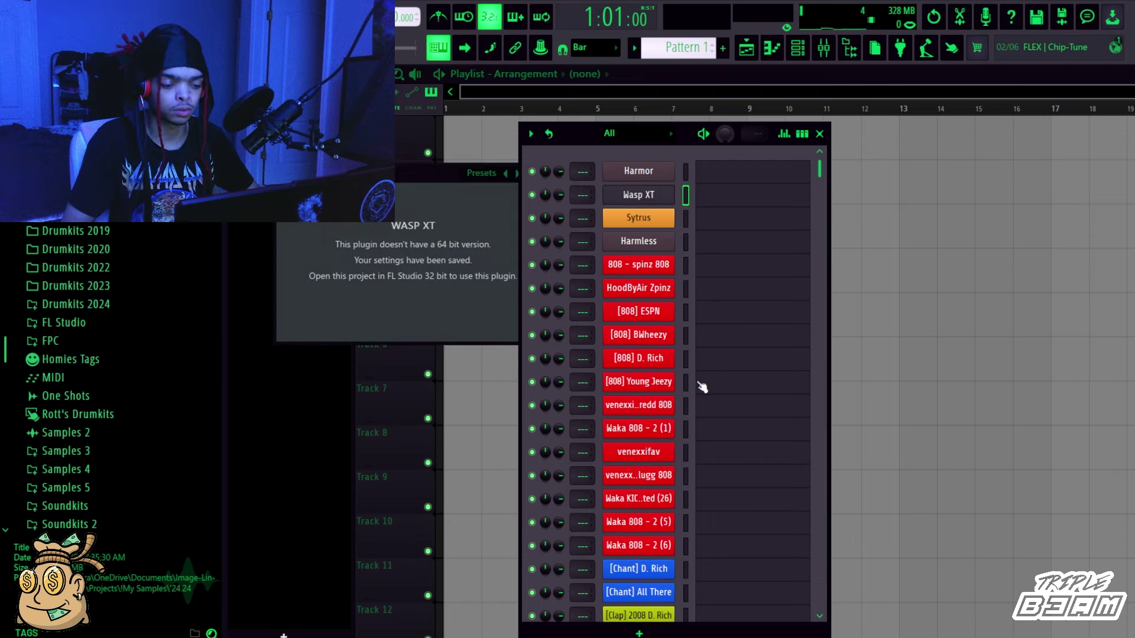
key(ctrl+z)
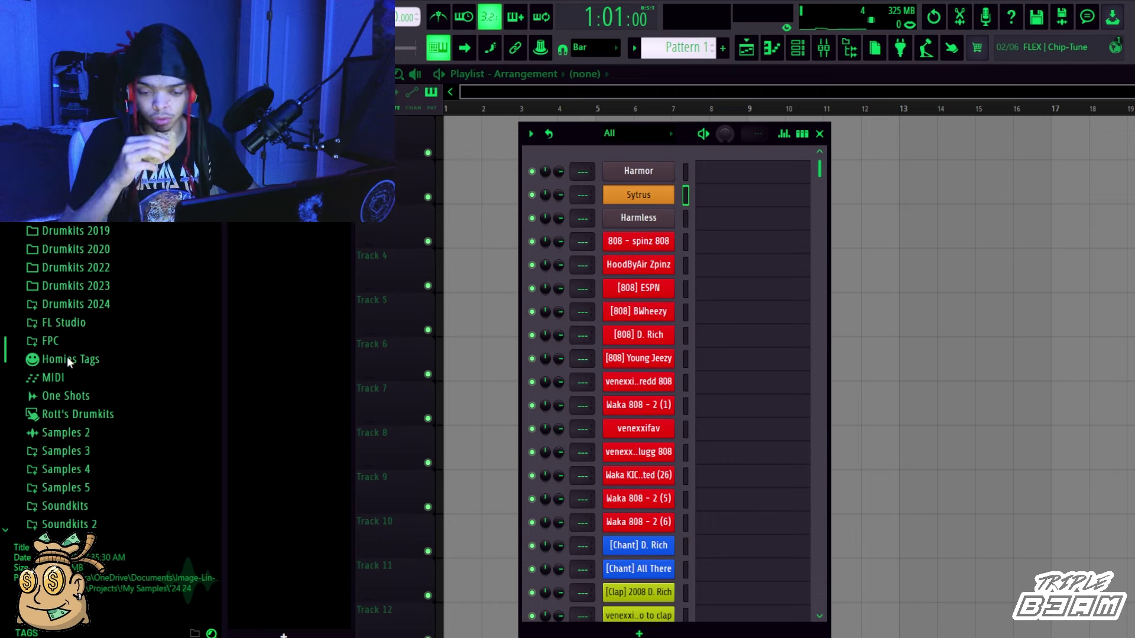
Insert BooBass and FL Keys channels between Harmor and Sytrus, and close the FL Keys window.
click(68, 357)
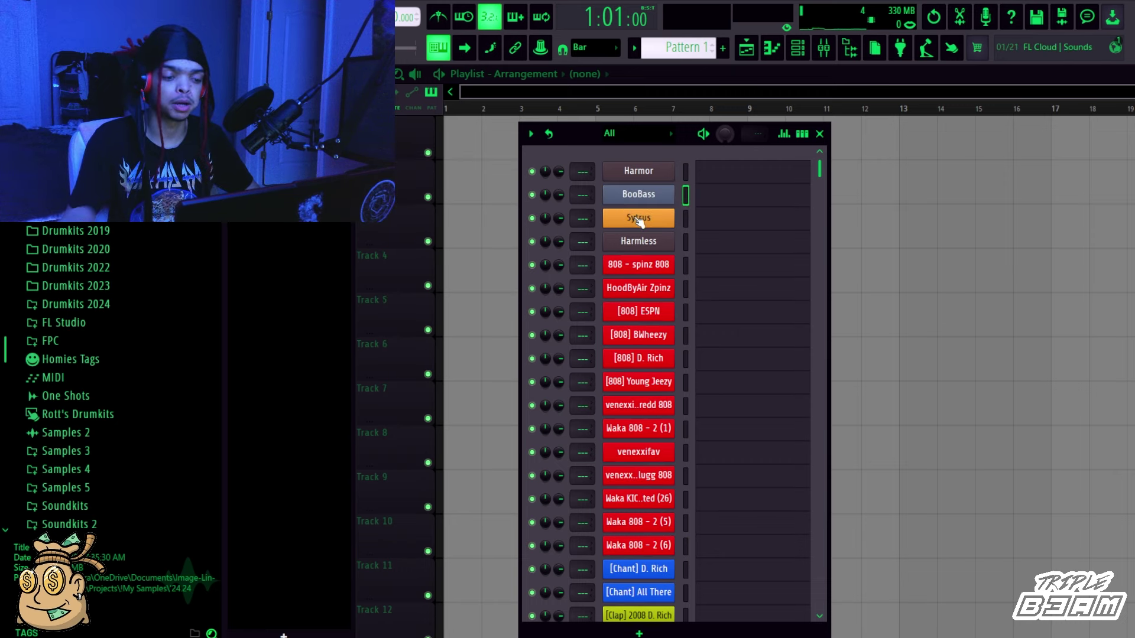
right_click(639, 219)
click(178, 491)
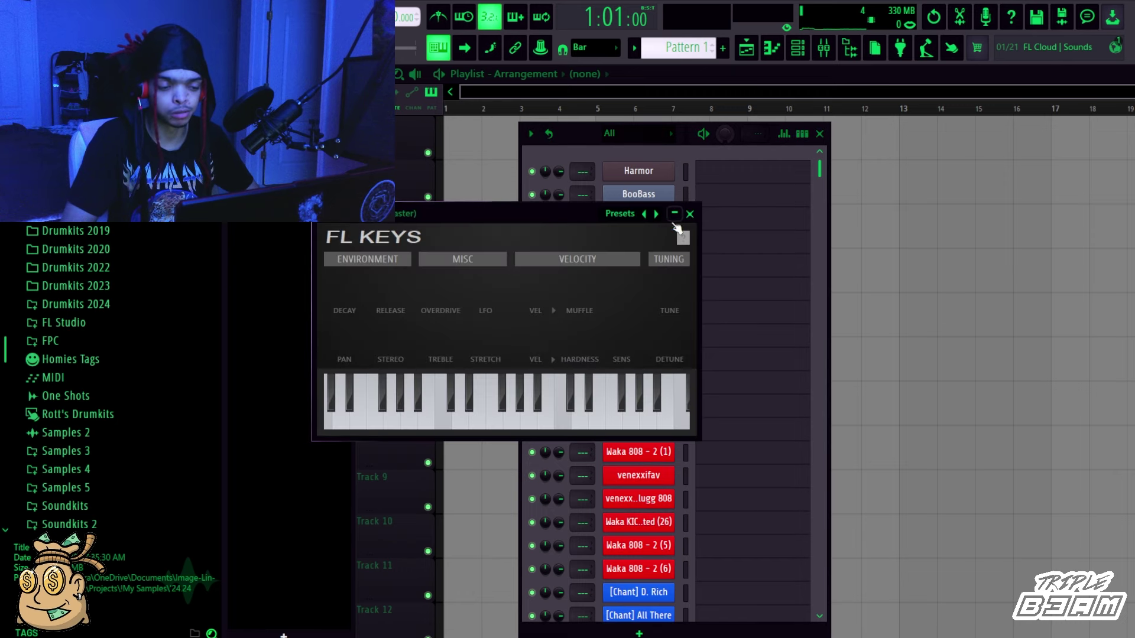
click(690, 214)
Open the Generators plugin presets in the browser and add 3x Osc as a channel above Harmor.
scroll(113, 260, up, 5)
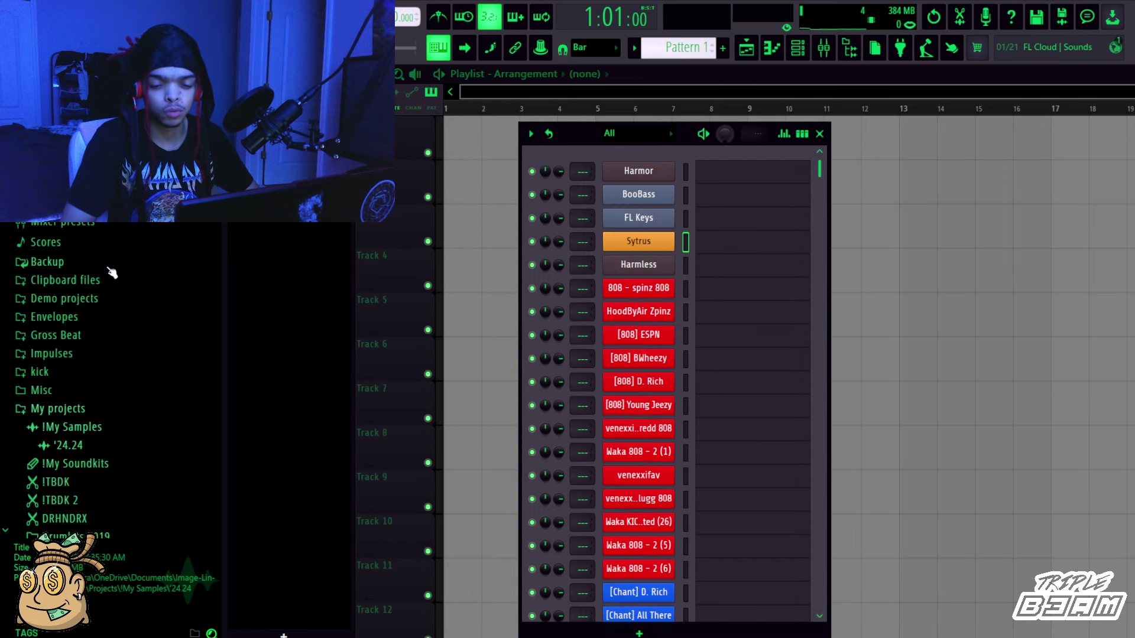
click(89, 184)
click(90, 218)
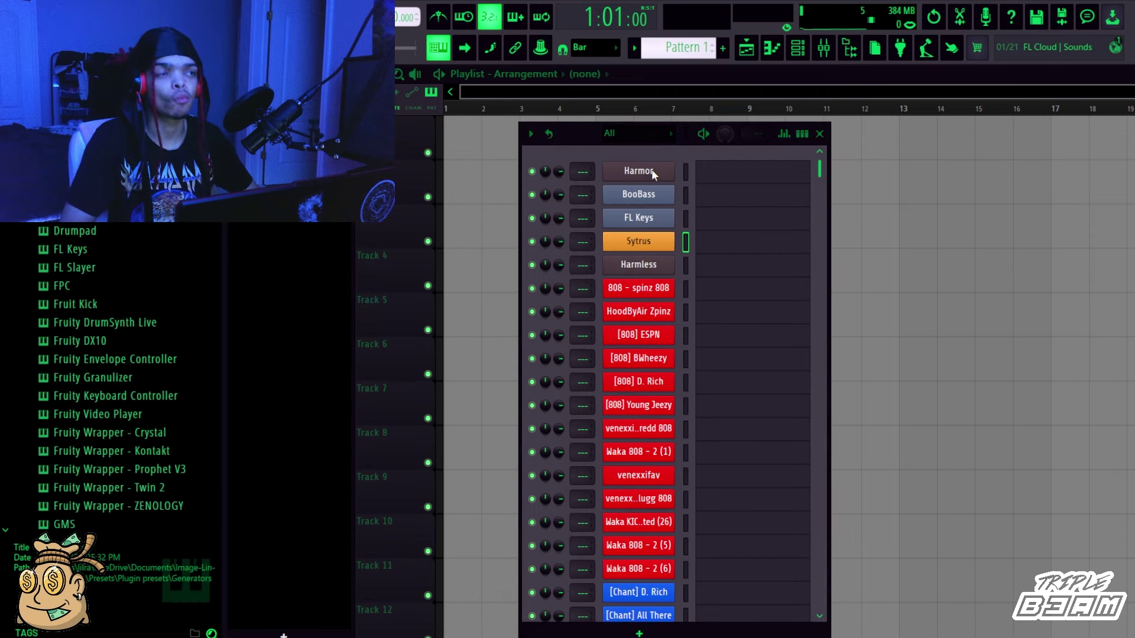
right_click(651, 170)
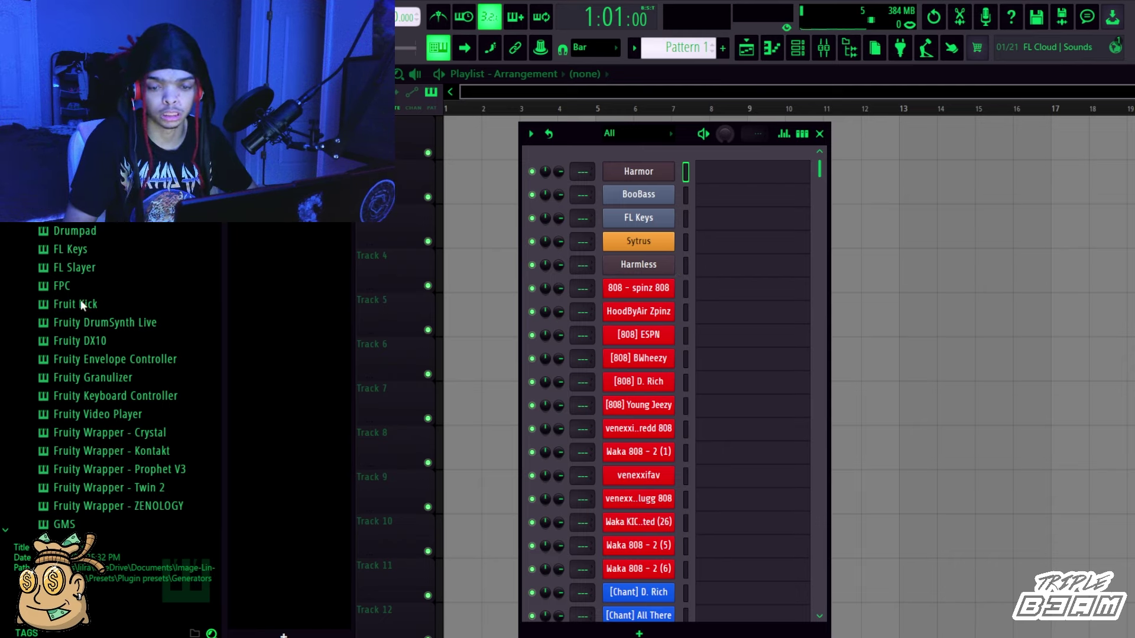
drag(71, 120, 638, 165)
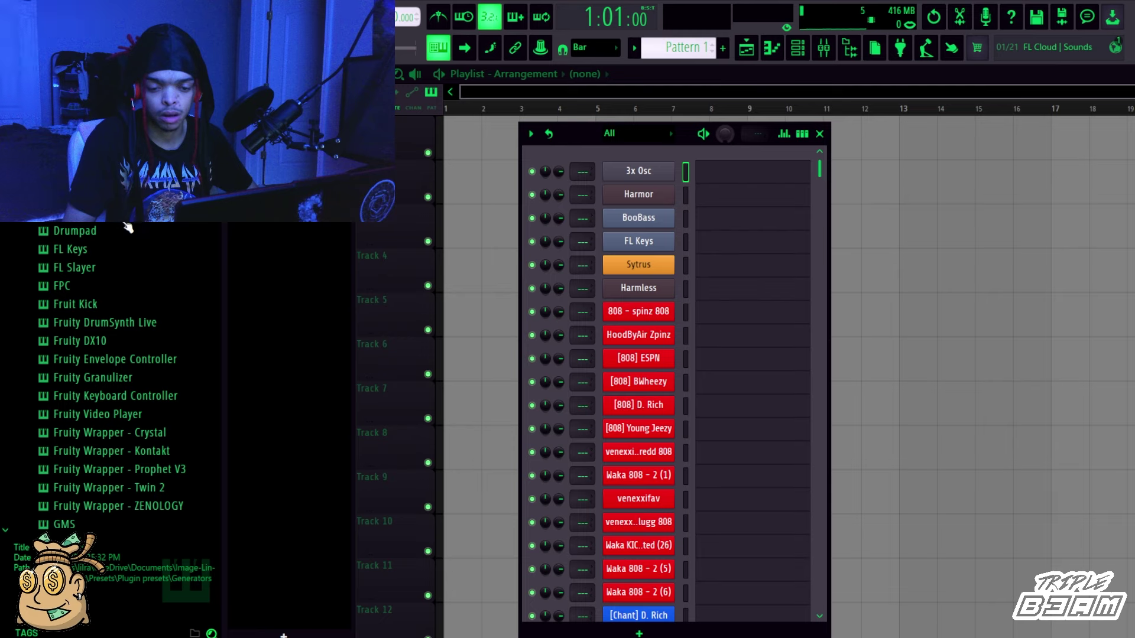
Add MiniSynth from the Generators list as a channel above 3x Osc and close its window.
scroll(127, 227, down, 3)
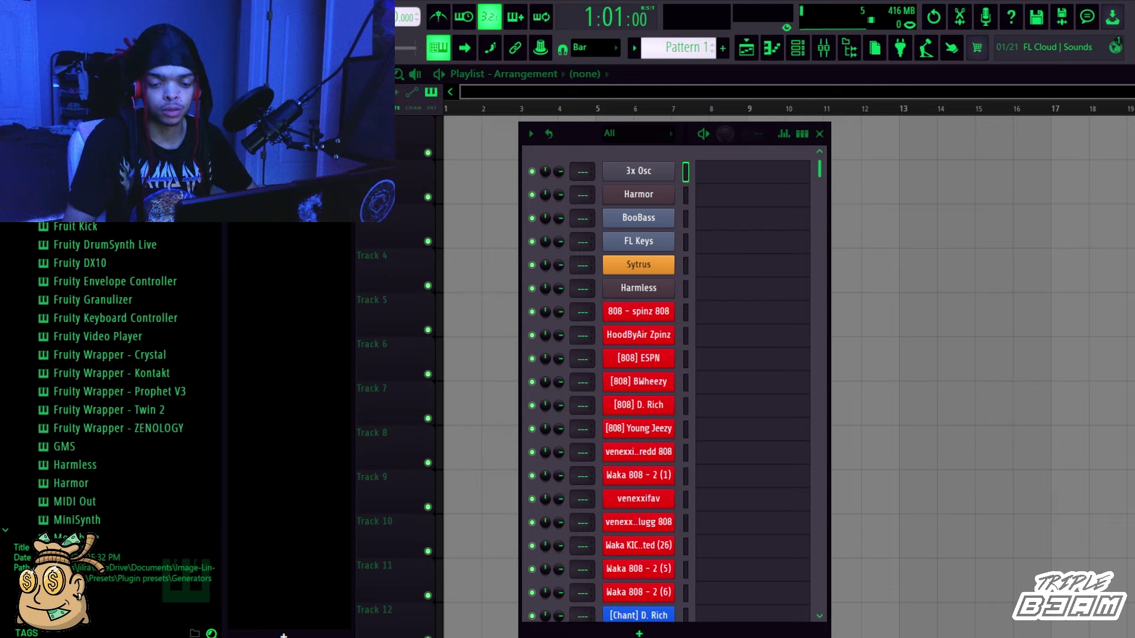
scroll(118, 207, down, 4)
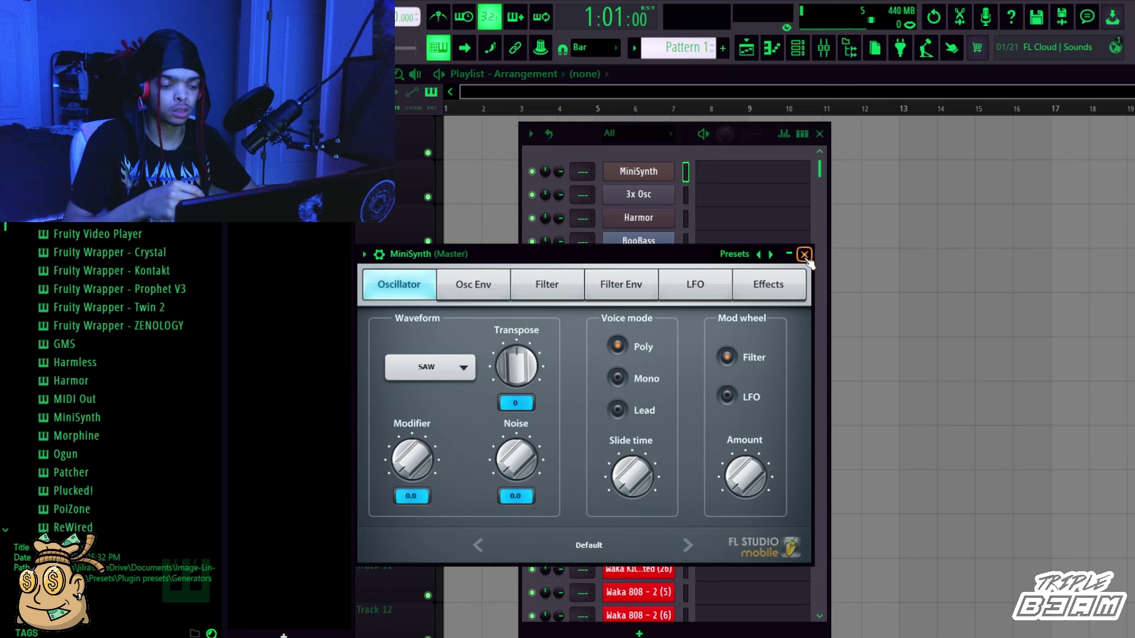
click(805, 255)
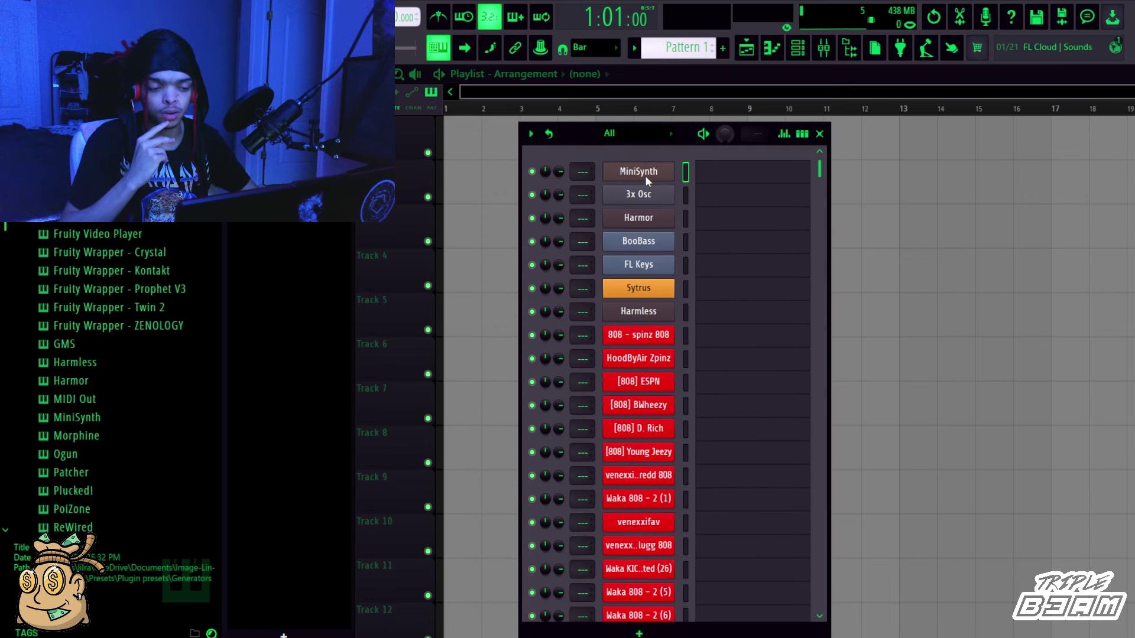
Add Morphine and PoiZone from the Generators list above MiniSynth, leaving the Harmless and Sakura preset folders collapsed.
scroll(101, 264, down, 4)
click(87, 258)
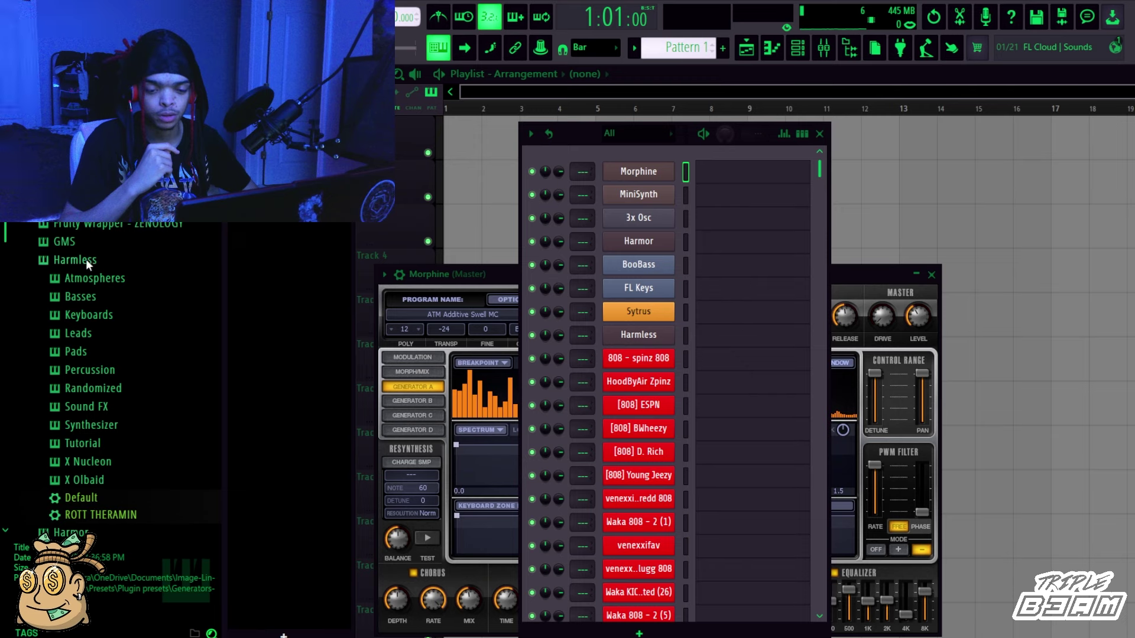
click(78, 261)
click(67, 261)
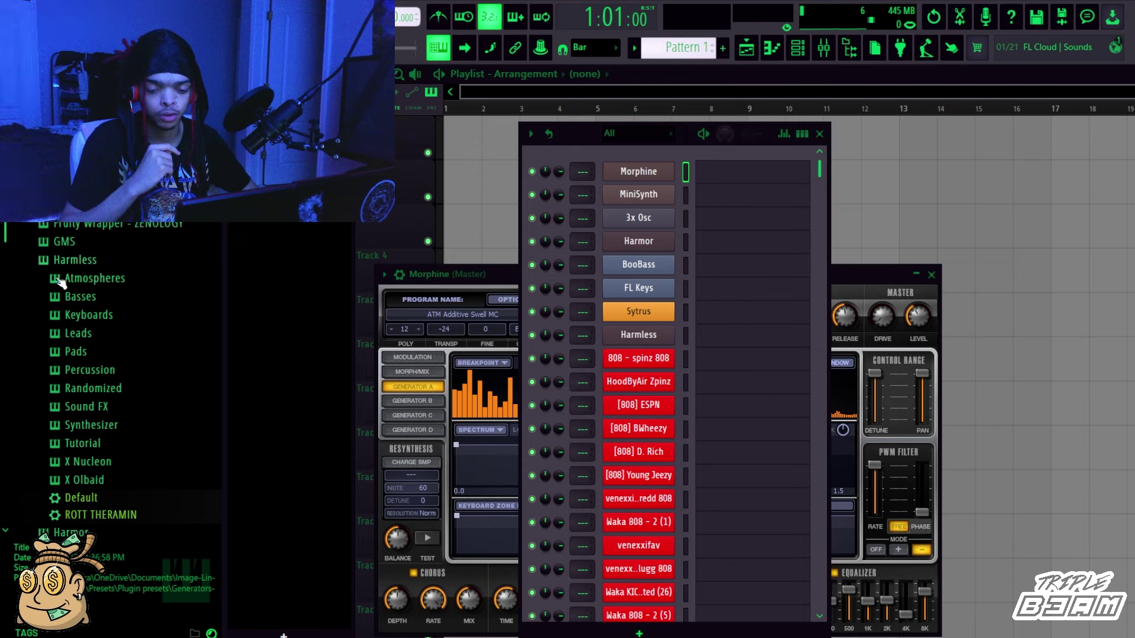
click(75, 260)
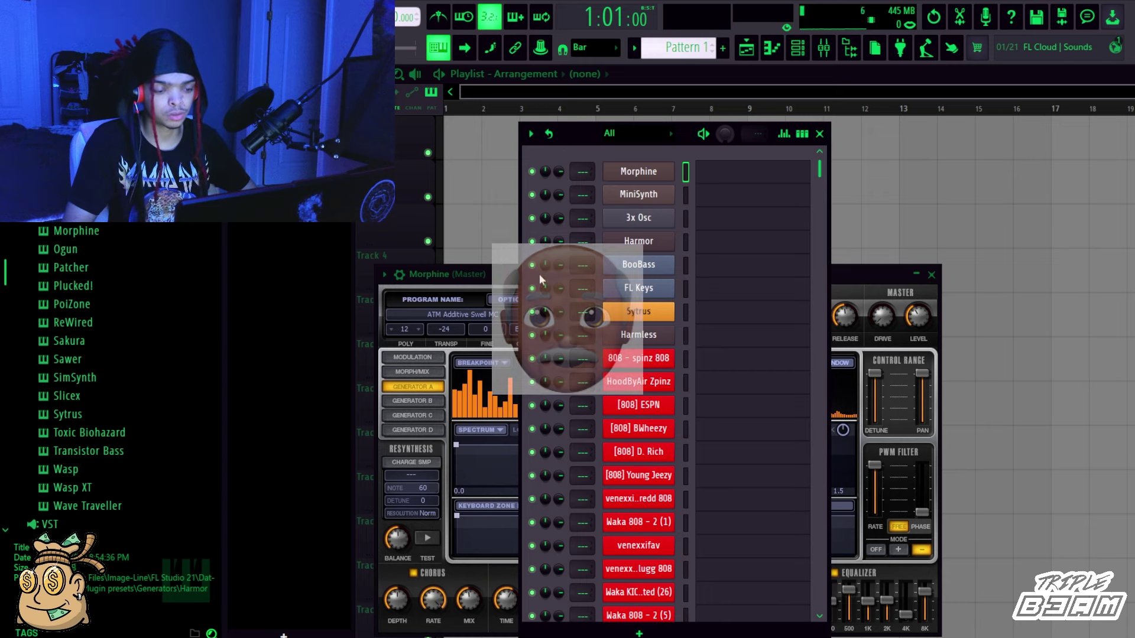
click(124, 340)
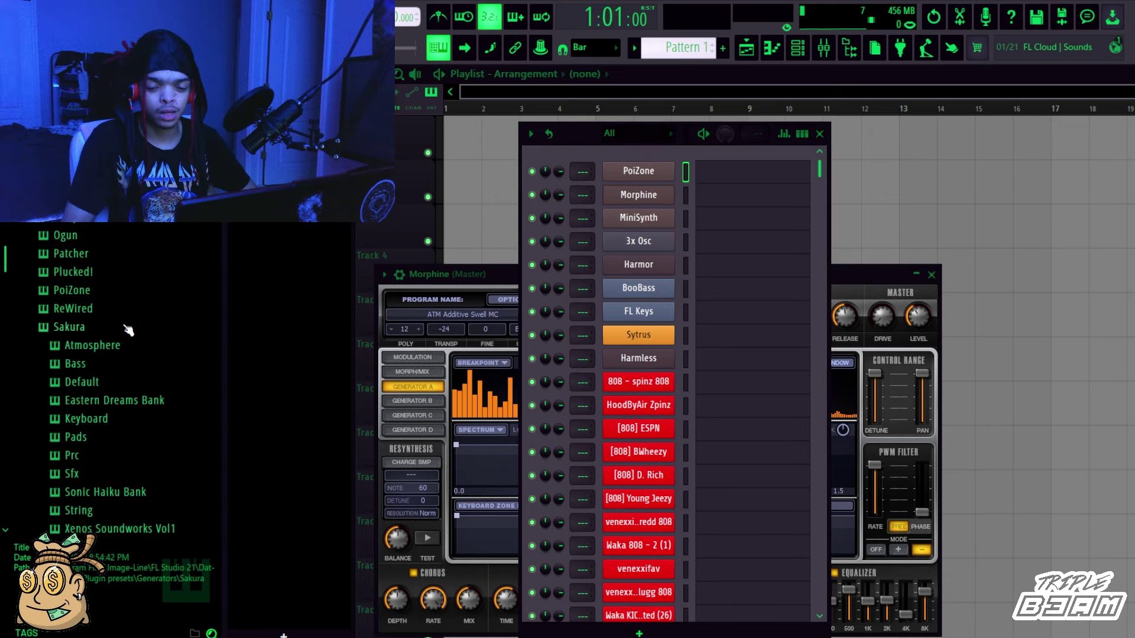
click(126, 326)
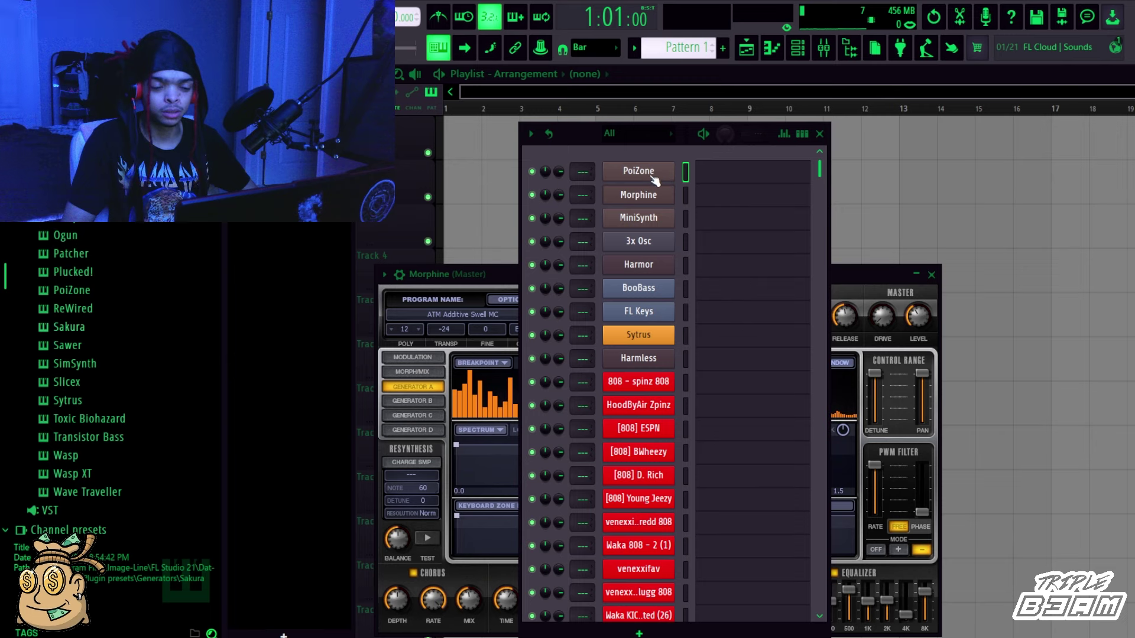
Add Sawer from the Generators list as a channel above PoiZone and close its window.
scroll(34, 298, down, 2)
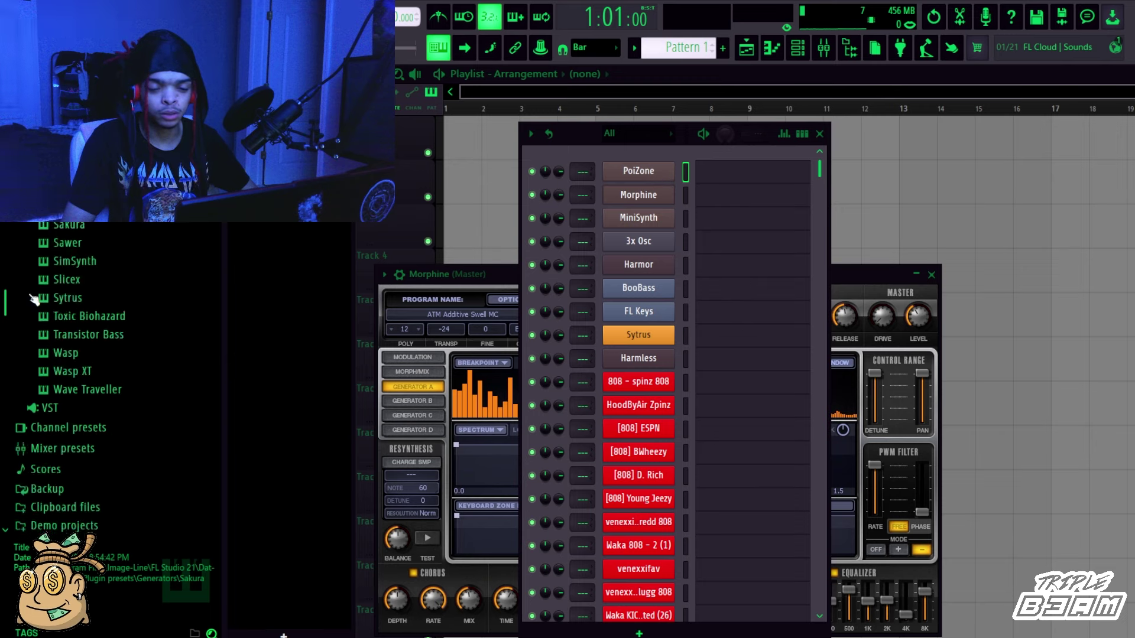
scroll(34, 298, up, 2)
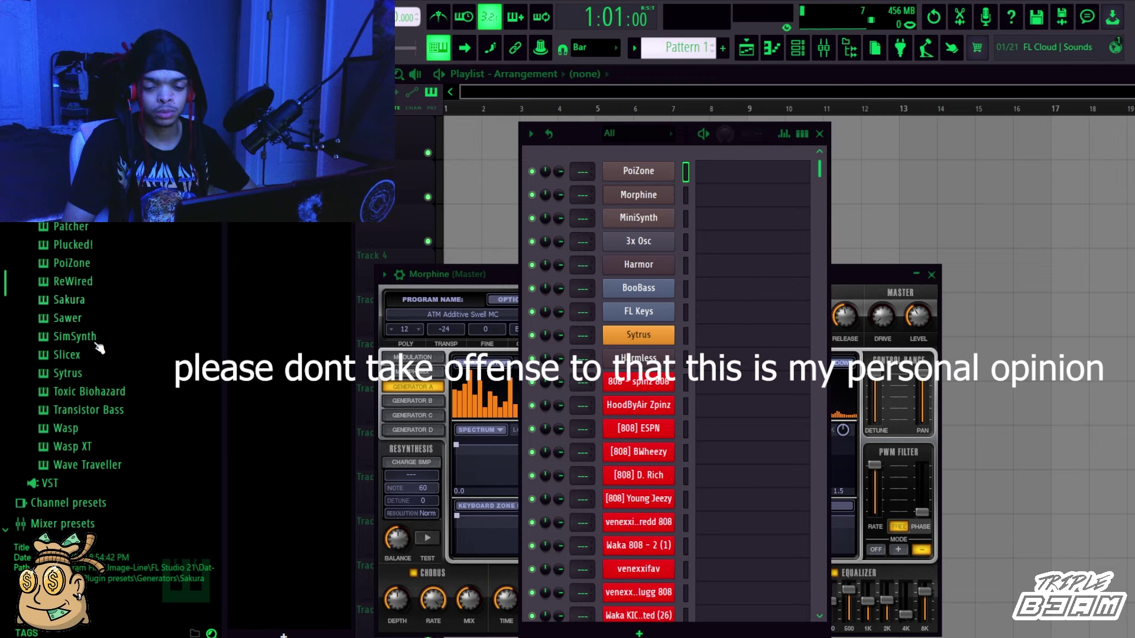
click(67, 322)
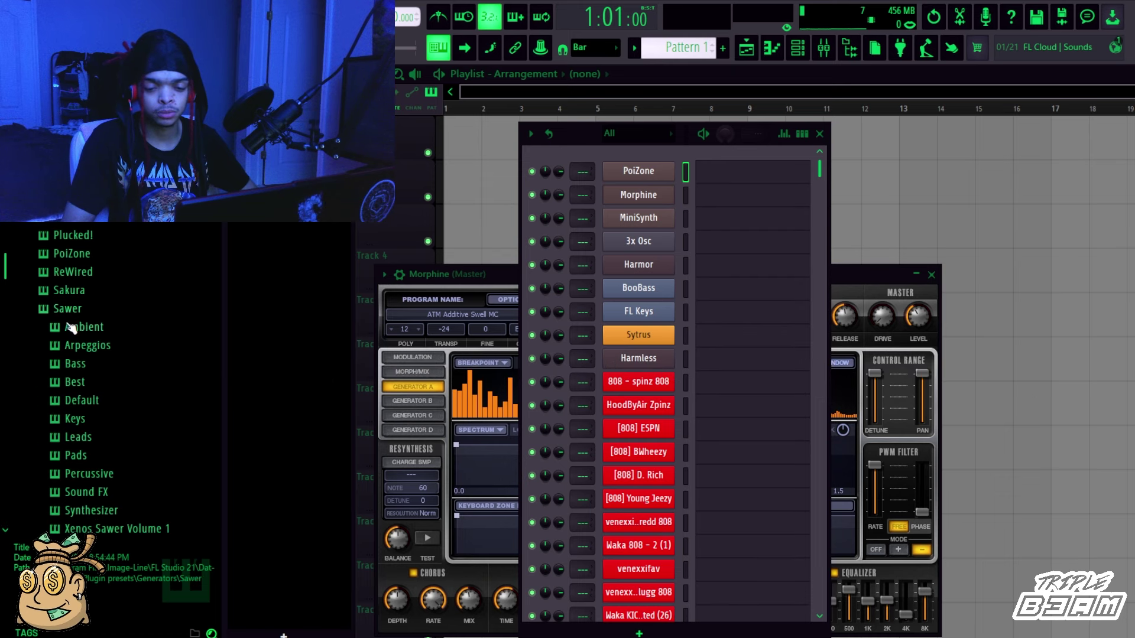
drag(83, 310, 582, 378)
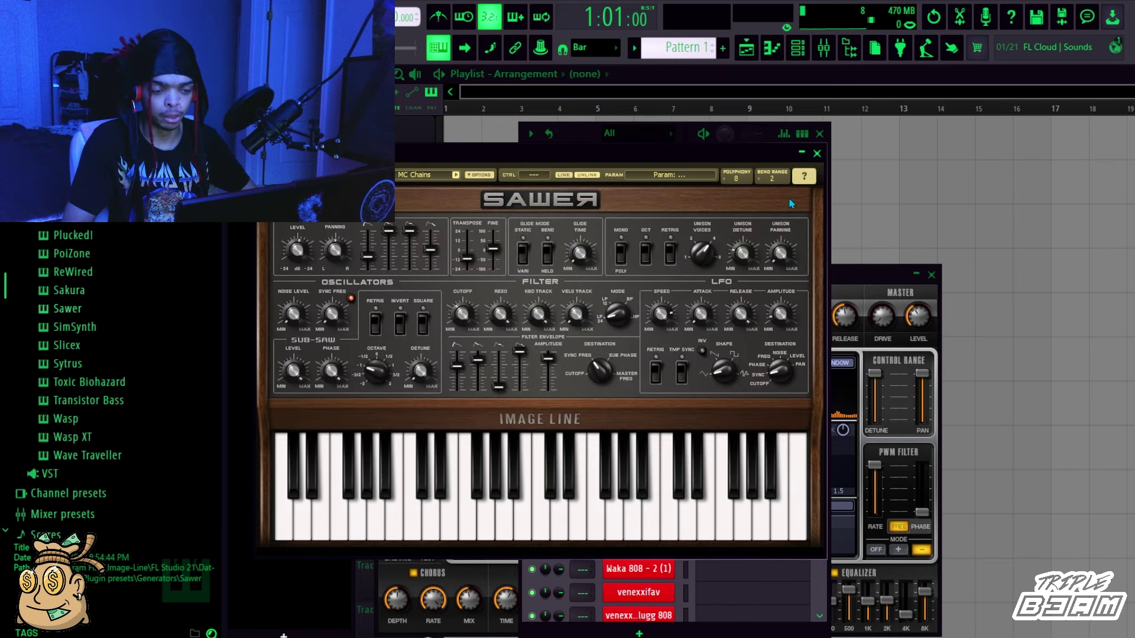
click(817, 153)
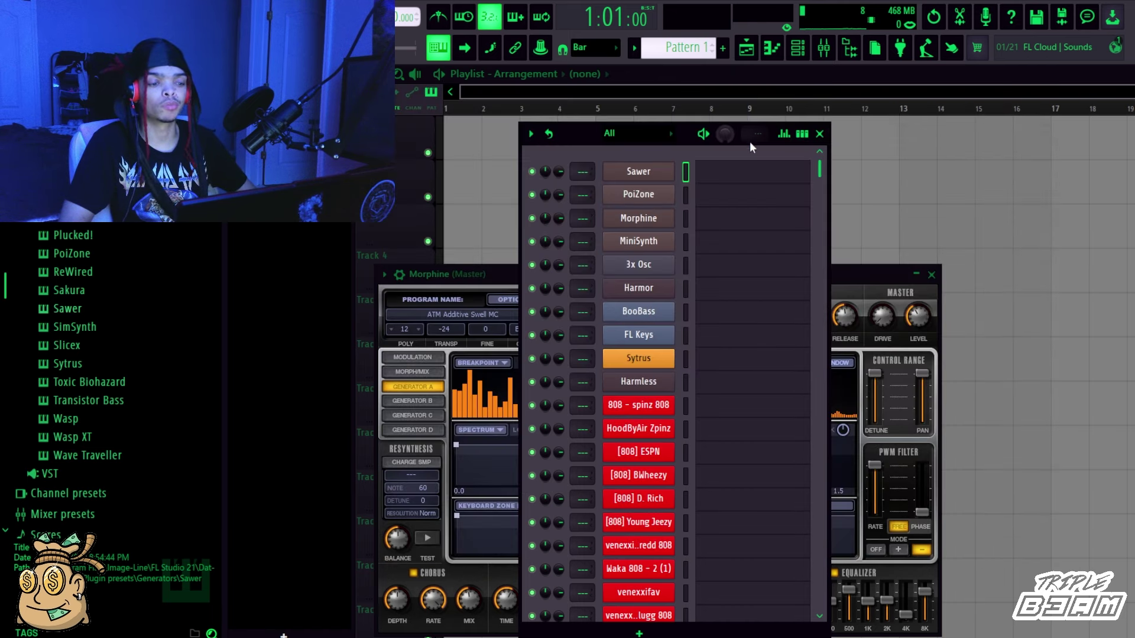
Collapse the !My Samples folder and look through the kits in the !My Soundkits folder under My projects.
scroll(113, 206, down, 10)
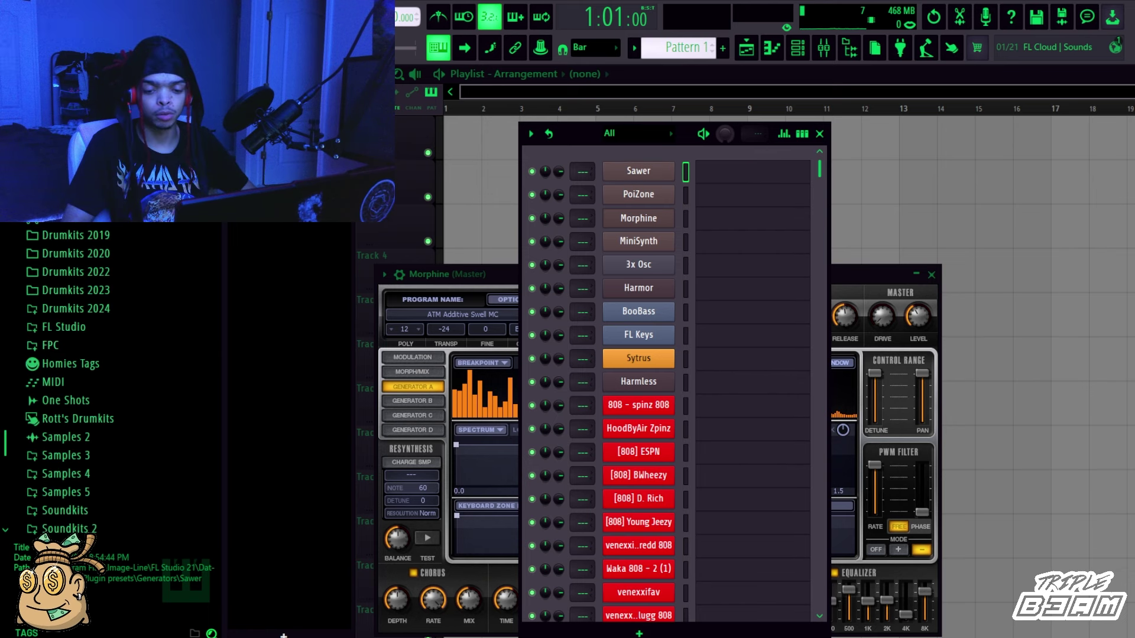
click(92, 298)
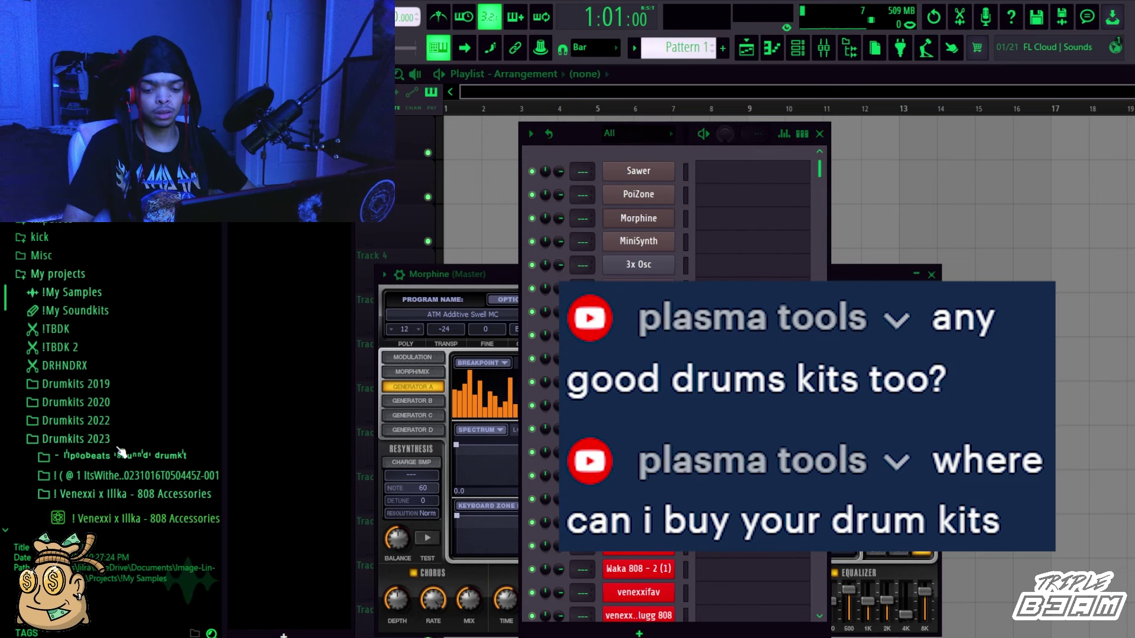
click(115, 446)
click(77, 312)
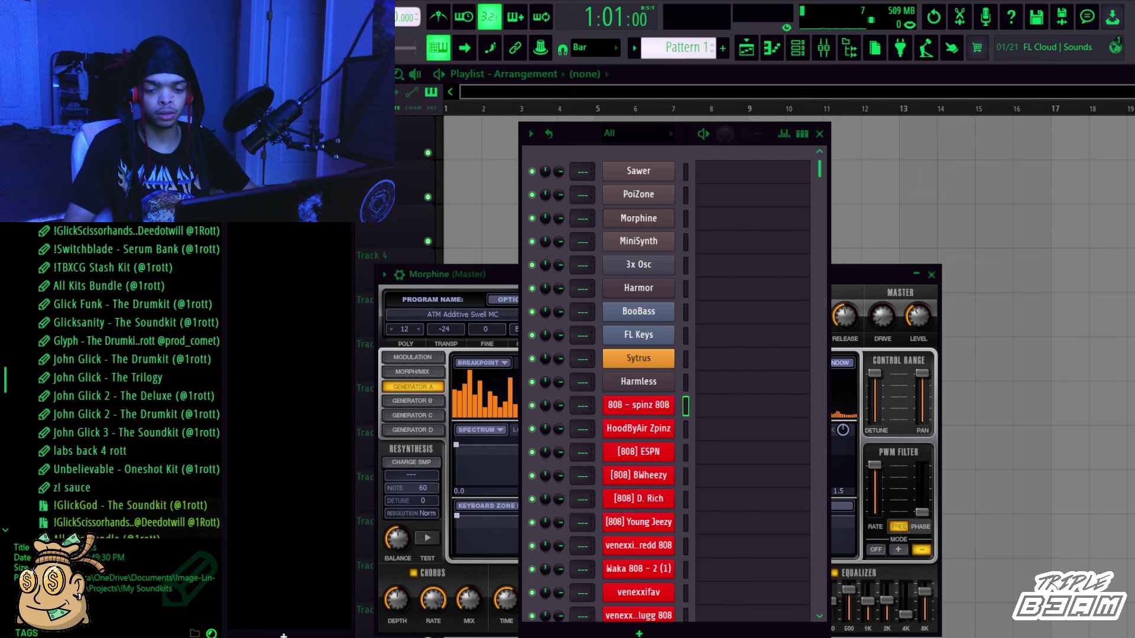
scroll(112, 378, down, 8)
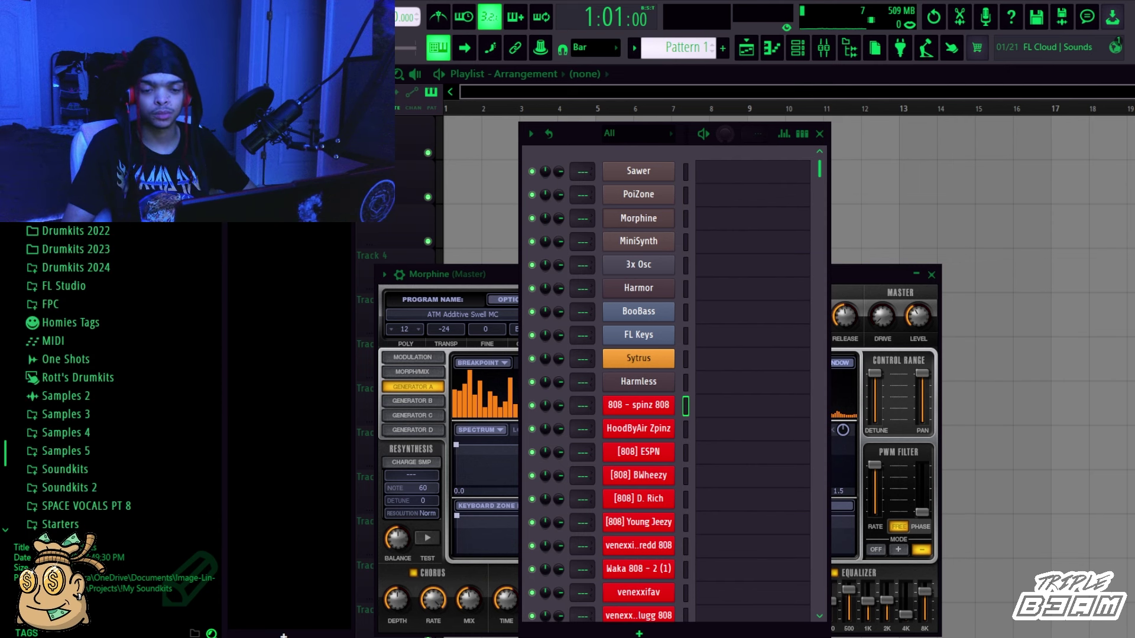
Look inside the D.Rich Official Drumkit folder in Drumkits 2023 and collapse it.
click(103, 250)
click(131, 229)
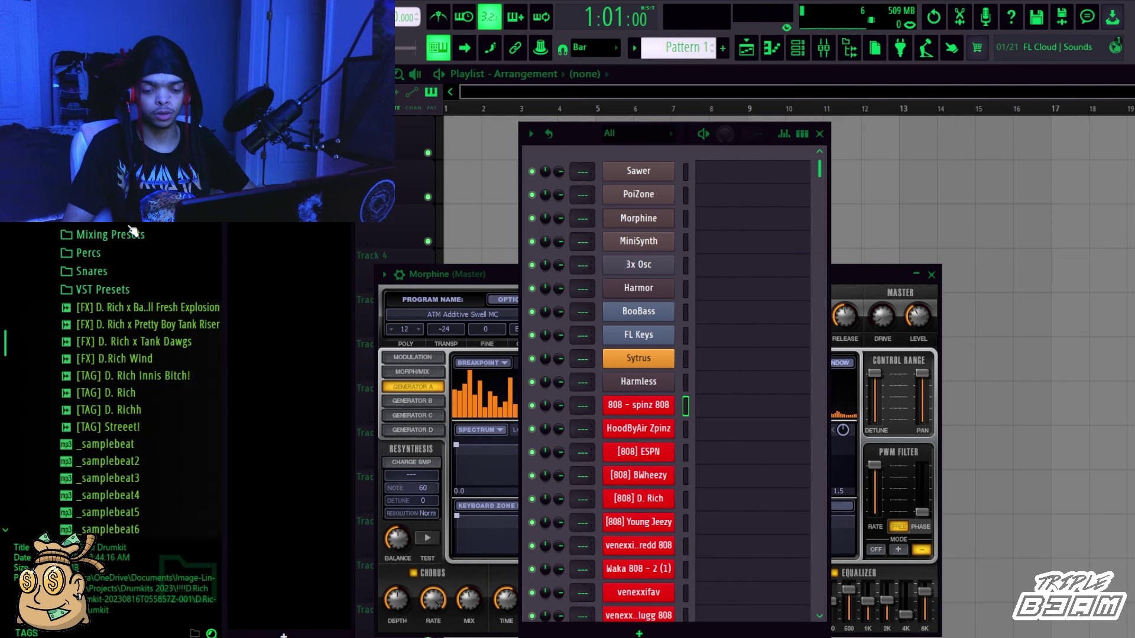
scroll(136, 254, up, 4)
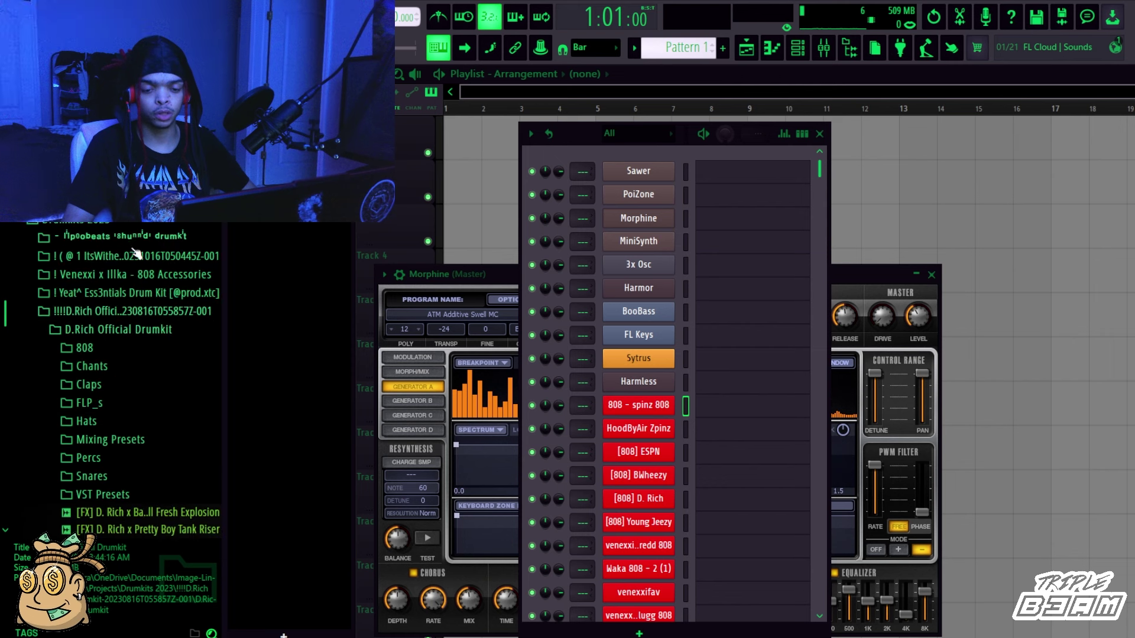
click(173, 313)
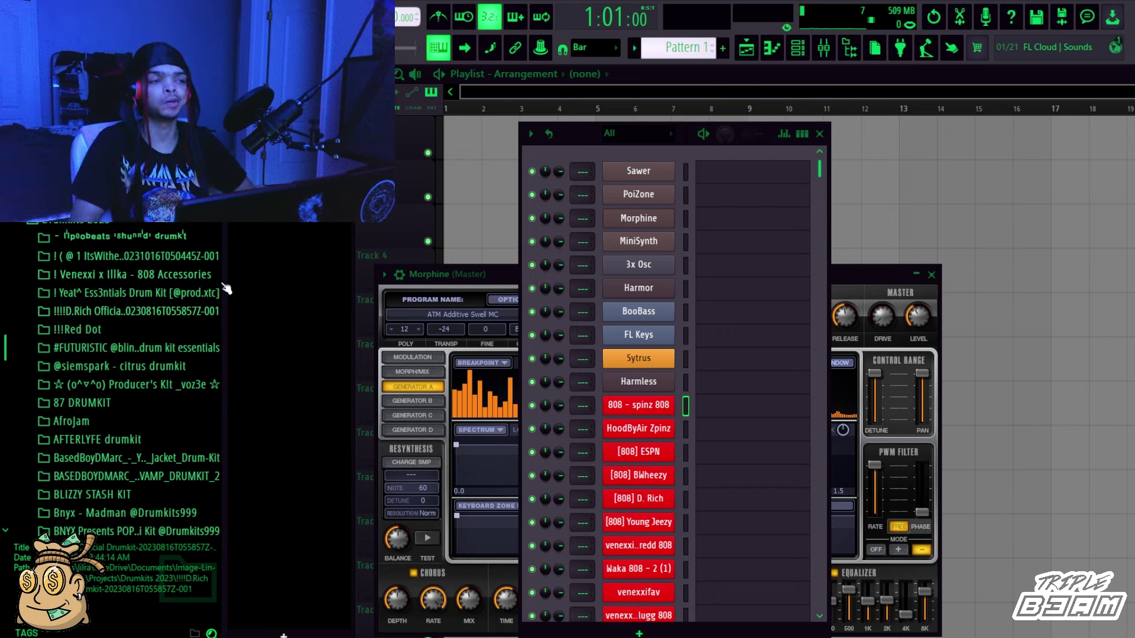
Look through the kits in Drumkits 2023, including the DAWIZVRD drum kits, and collapse the folder.
scroll(226, 289, down, 3)
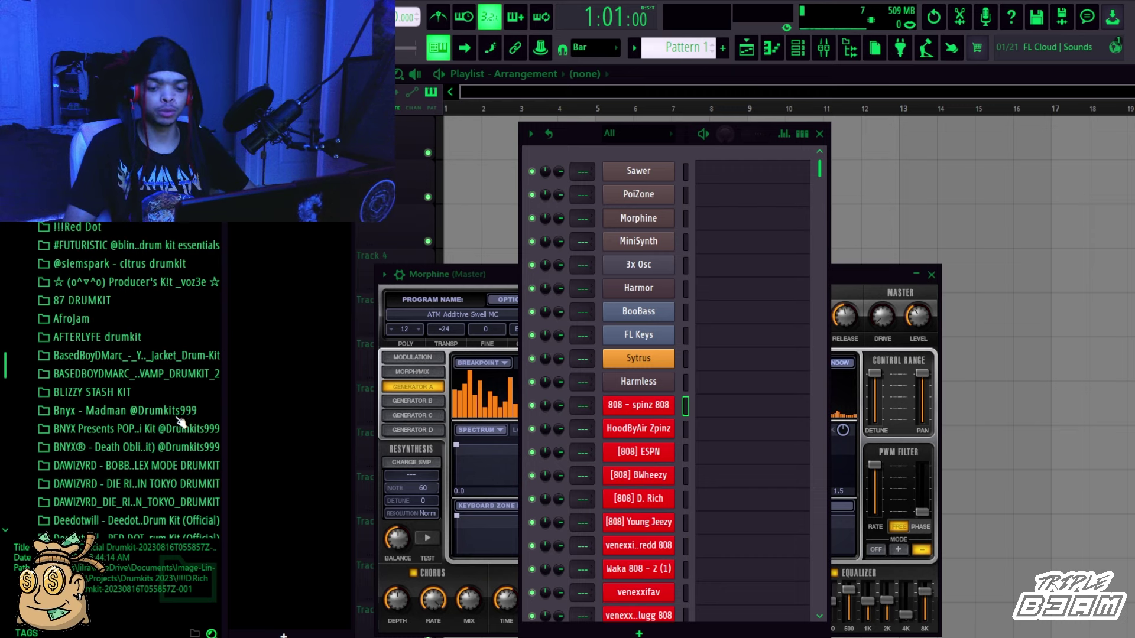
scroll(44, 425, down, 3)
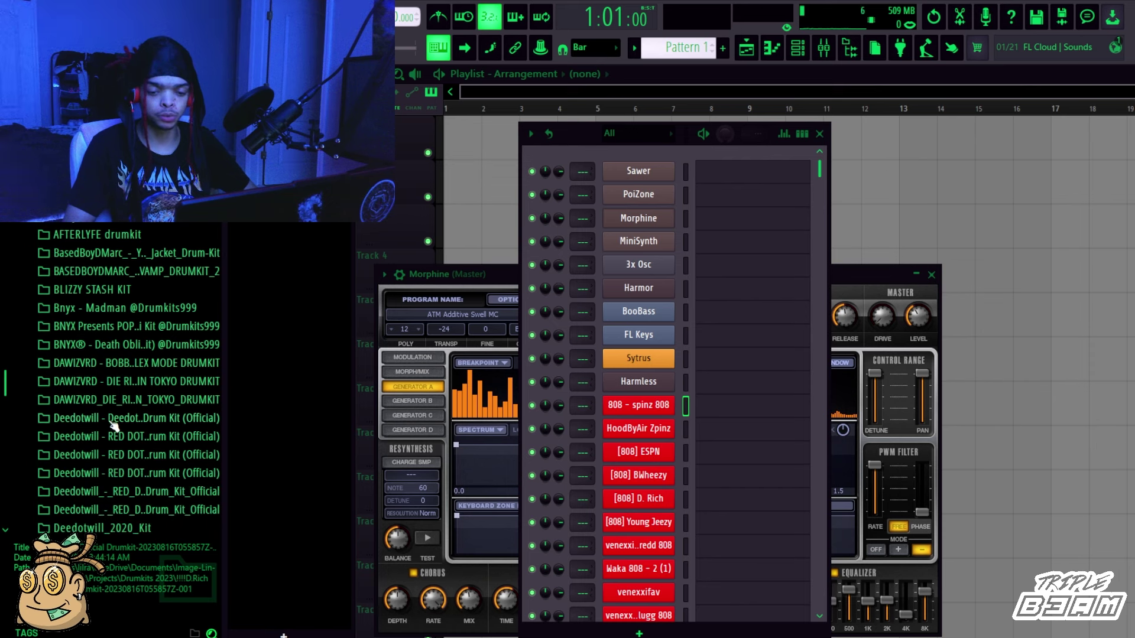
click(118, 364)
click(133, 387)
click(148, 345)
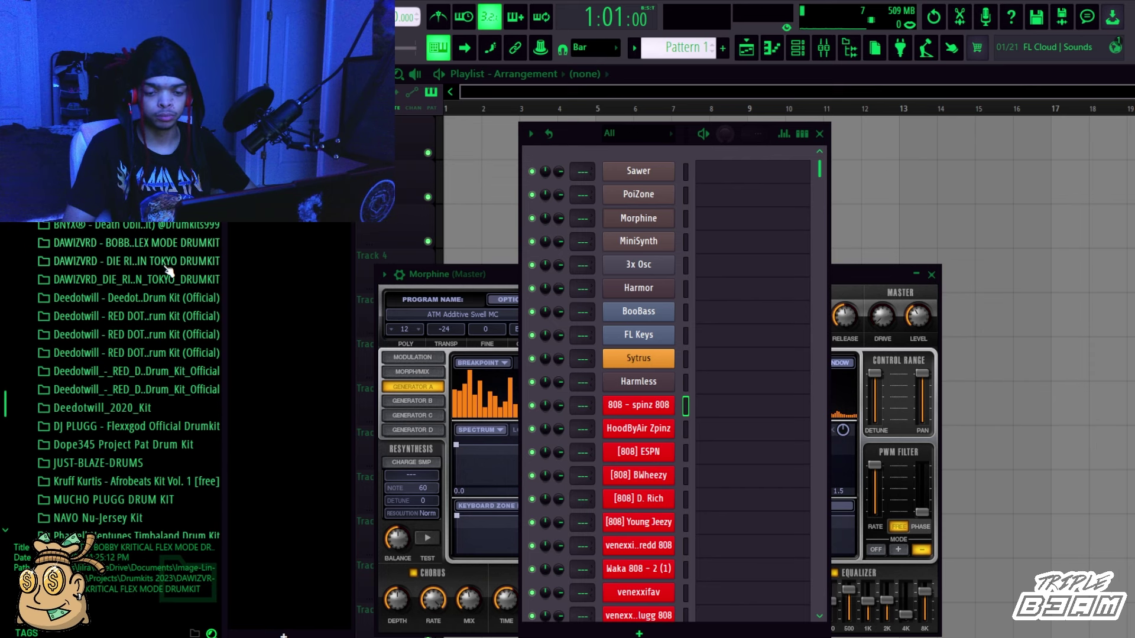
scroll(181, 302, down, 3)
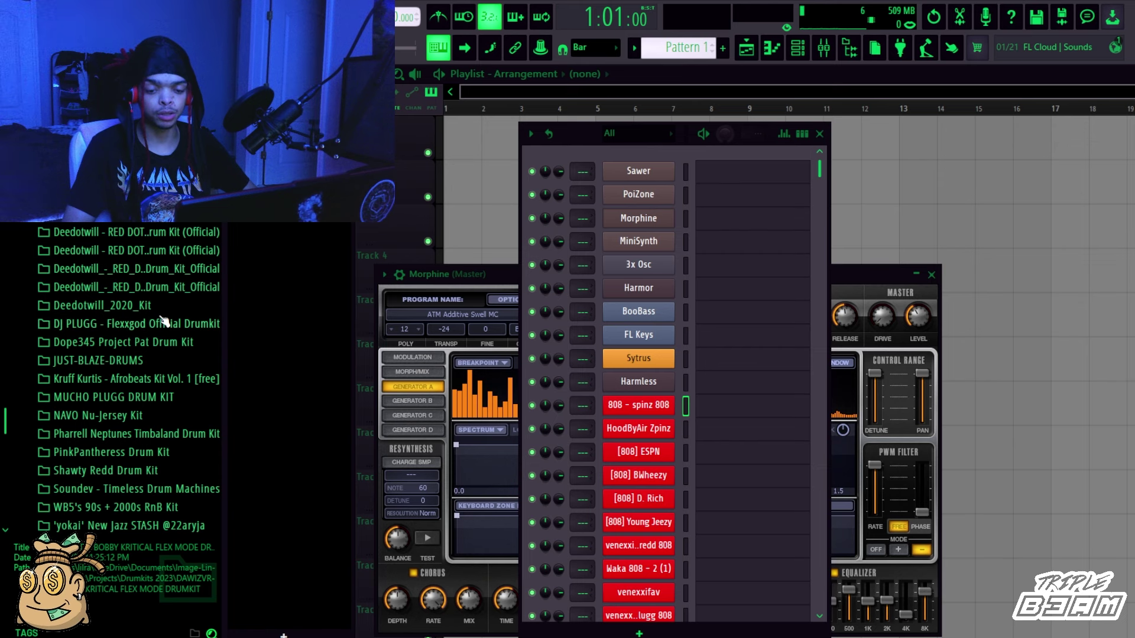
scroll(181, 324, up, 5)
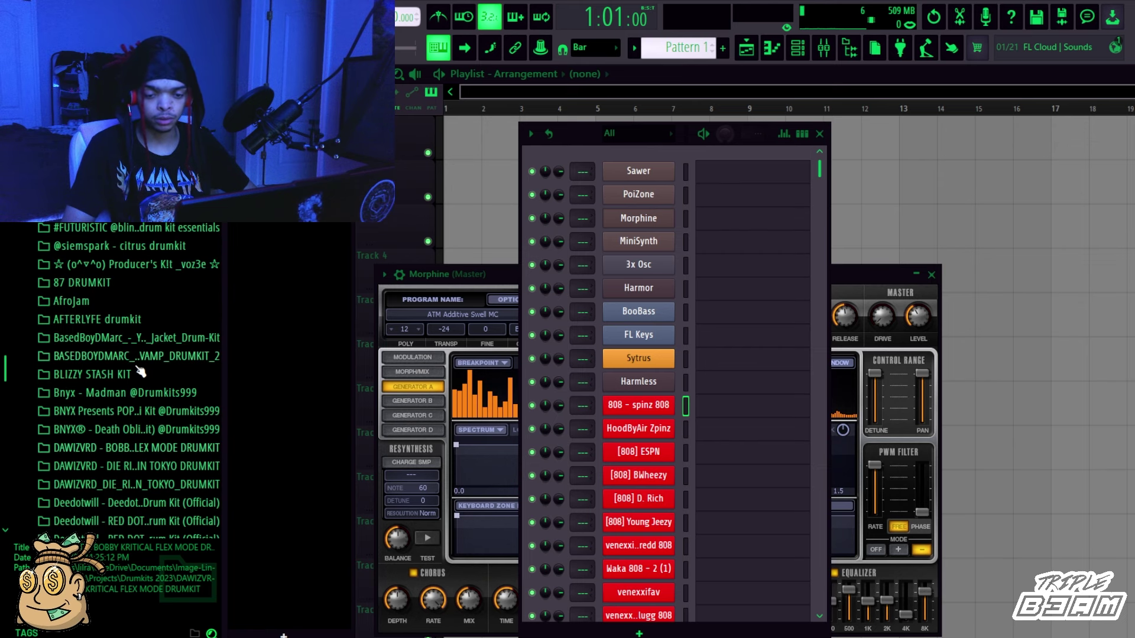
scroll(105, 400, up, 3)
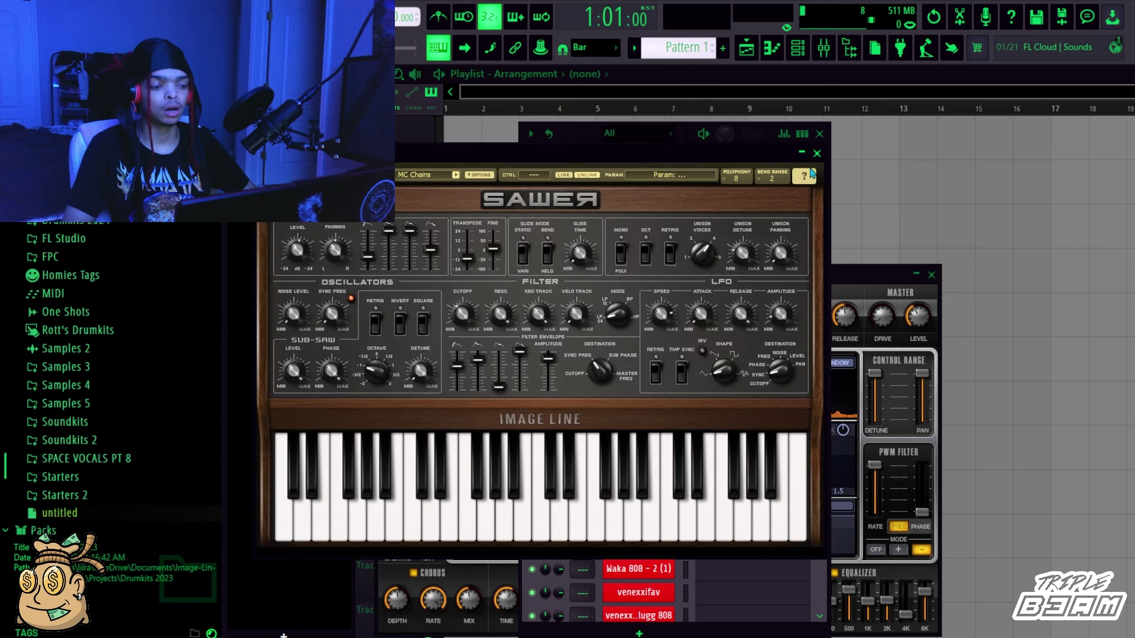
Close the Sawer window and add Ogun and Transistor Bass from the Generators list above Harmless.
click(818, 154)
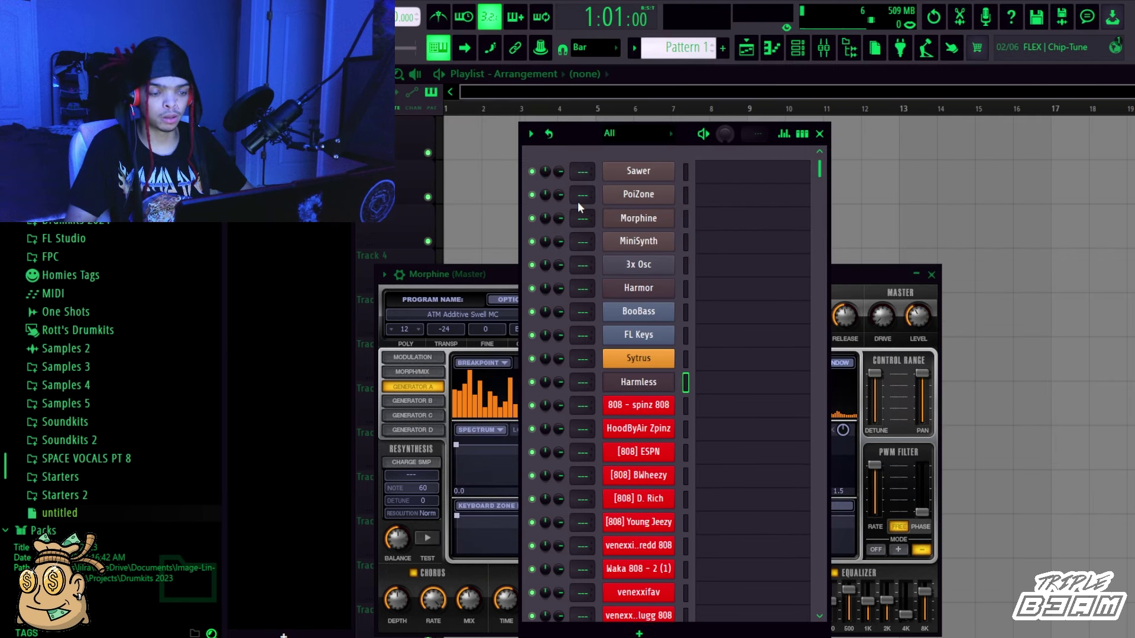
click(562, 212)
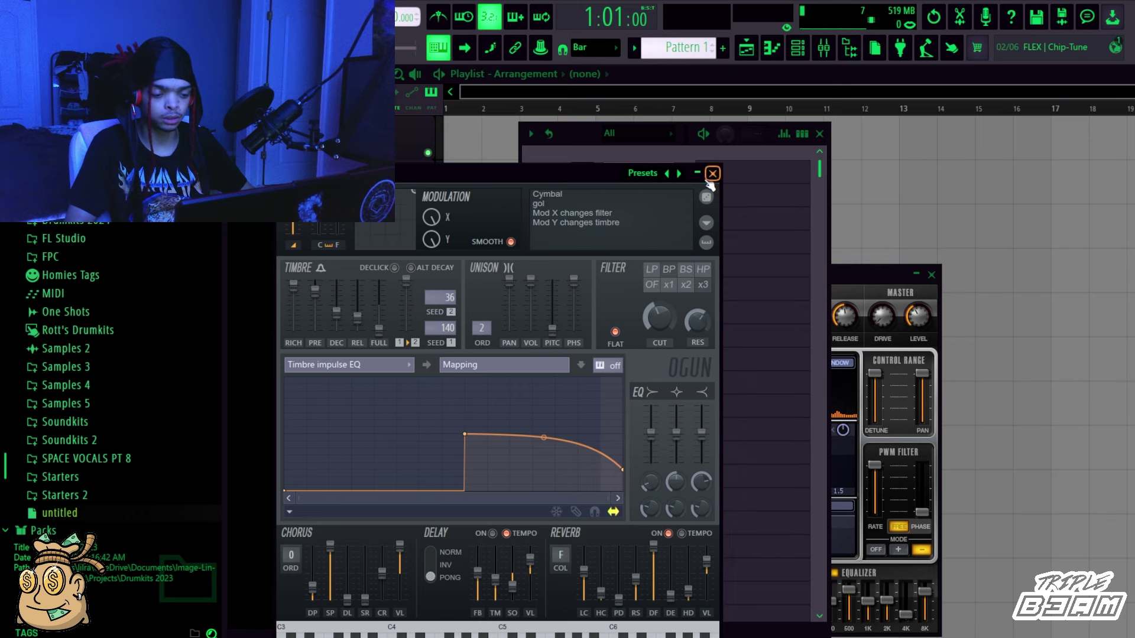
drag(609, 169, 630, 85)
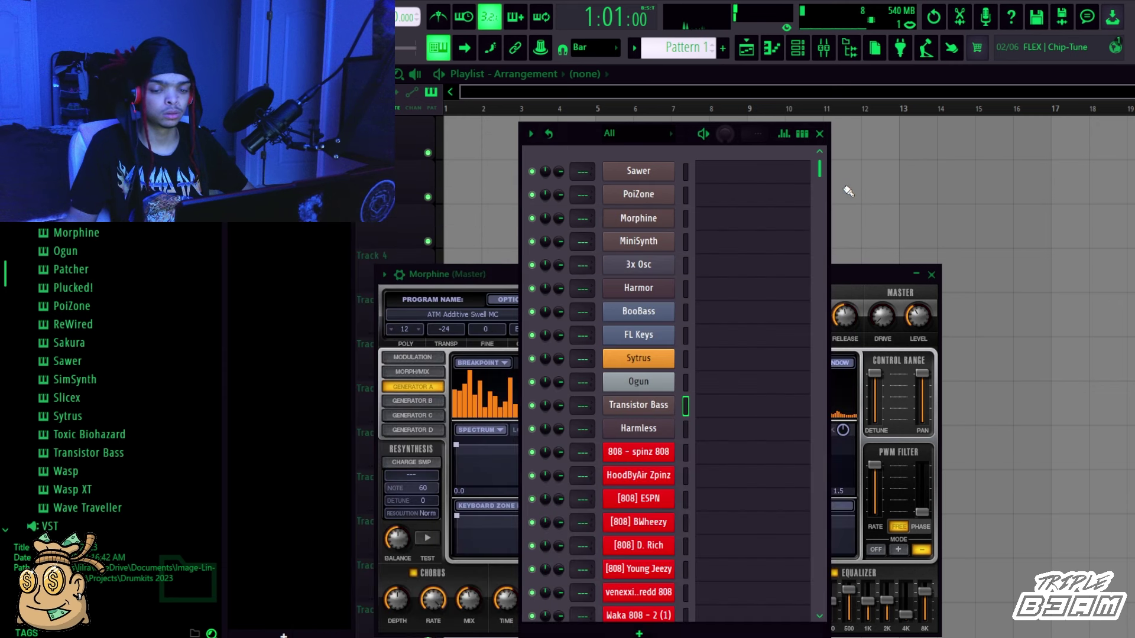
Add Fruity DX10 from the Generators list as a channel above Sawer and close its window.
scroll(105, 378, up, 4)
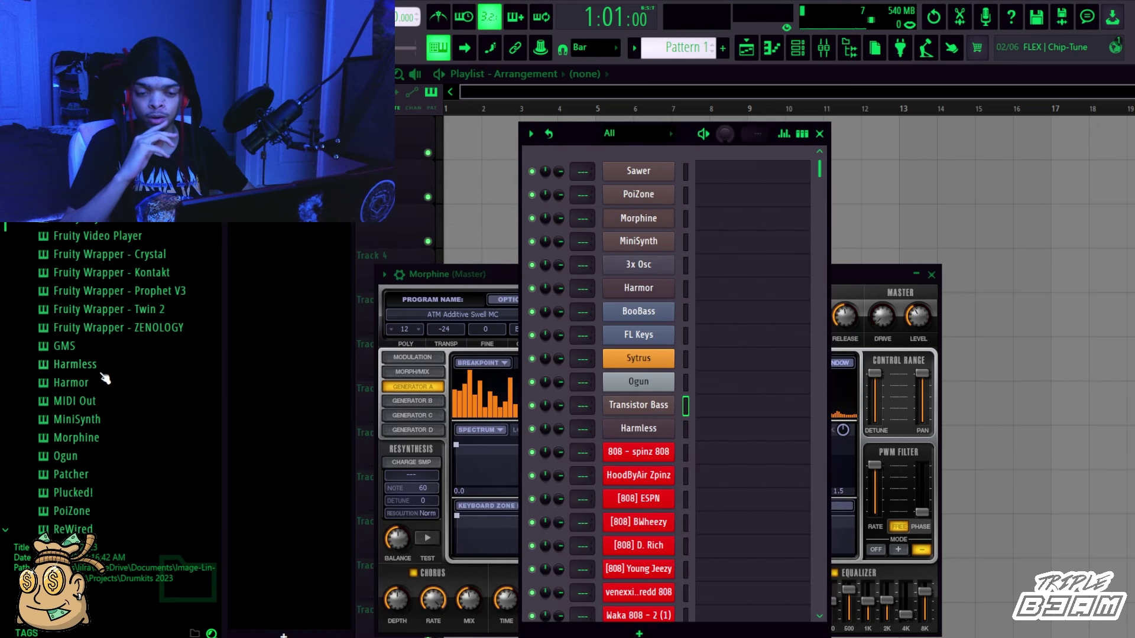
scroll(105, 378, up, 2)
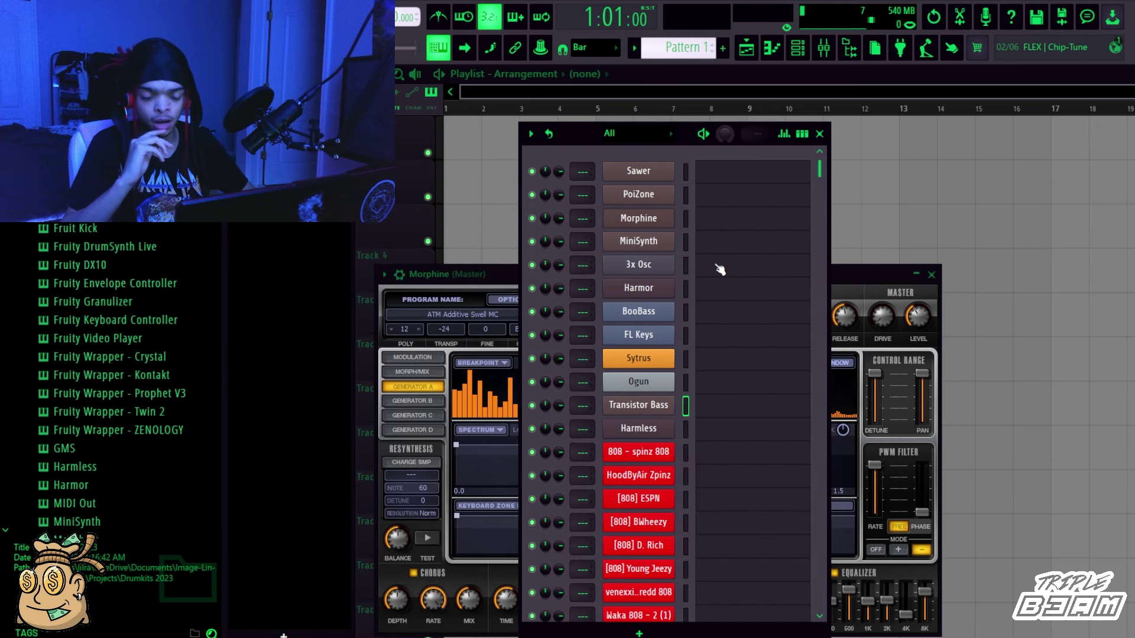
click(645, 172)
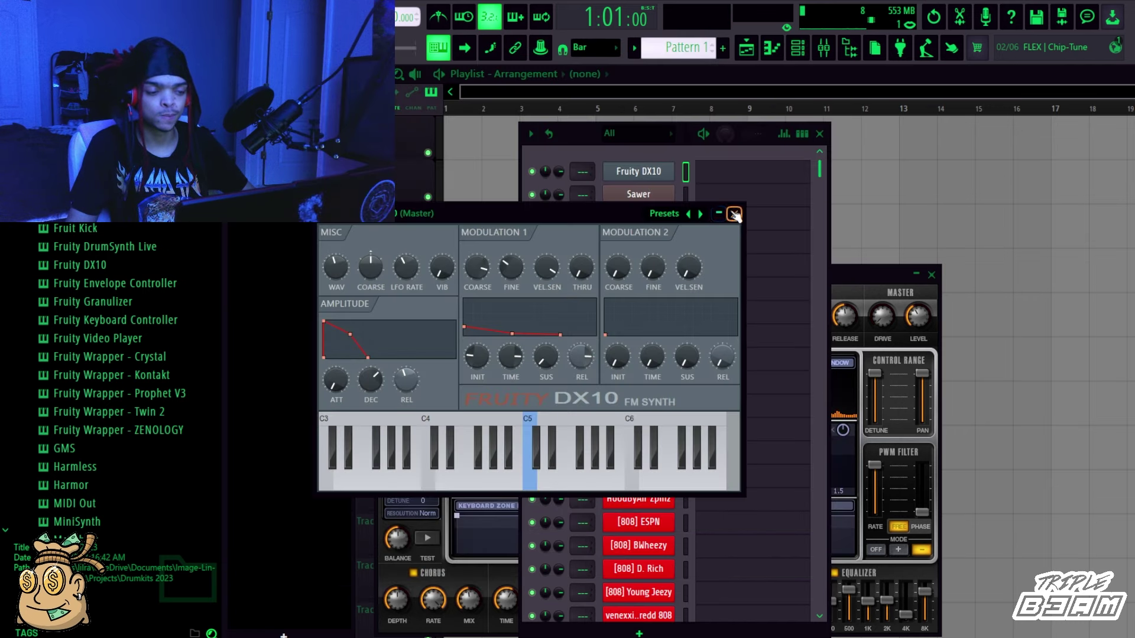
click(735, 214)
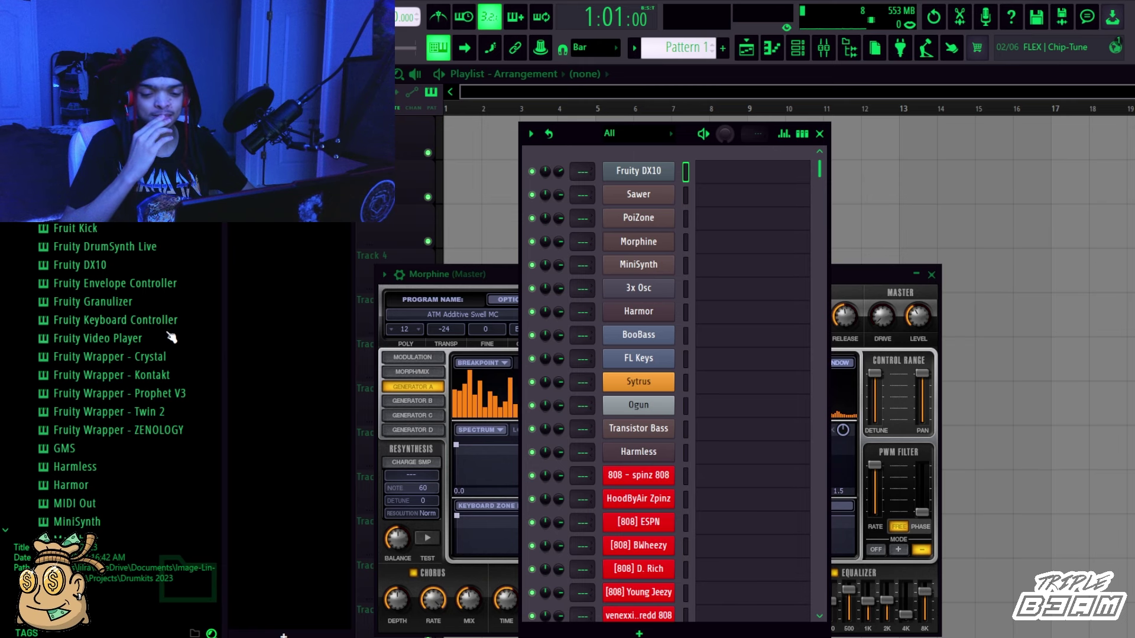
Add GMS and Plucked! from the Generators list above Fruity DX10 and close the Plucked! window.
scroll(171, 338, down, 2)
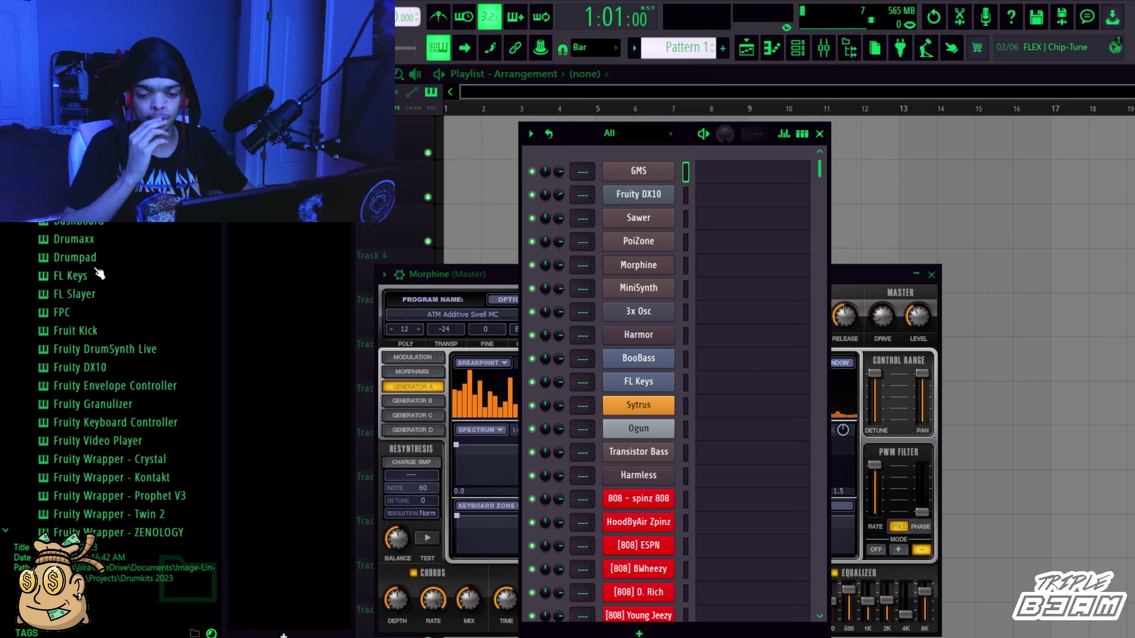
scroll(101, 274, down, 4)
scroll(178, 271, up, 1)
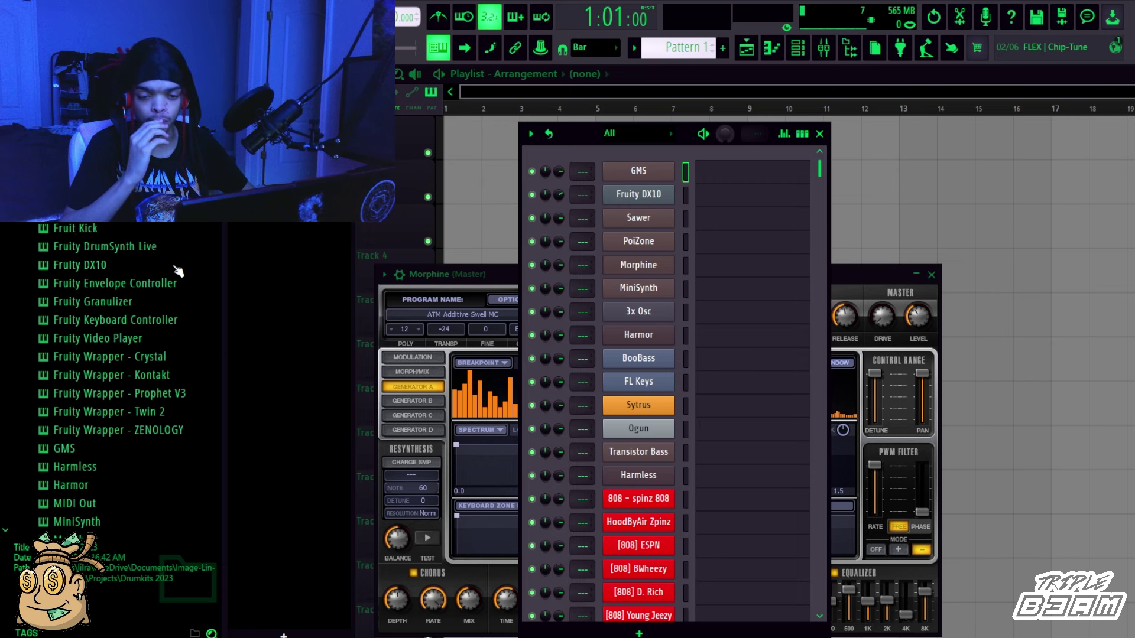
scroll(192, 271, up, 3)
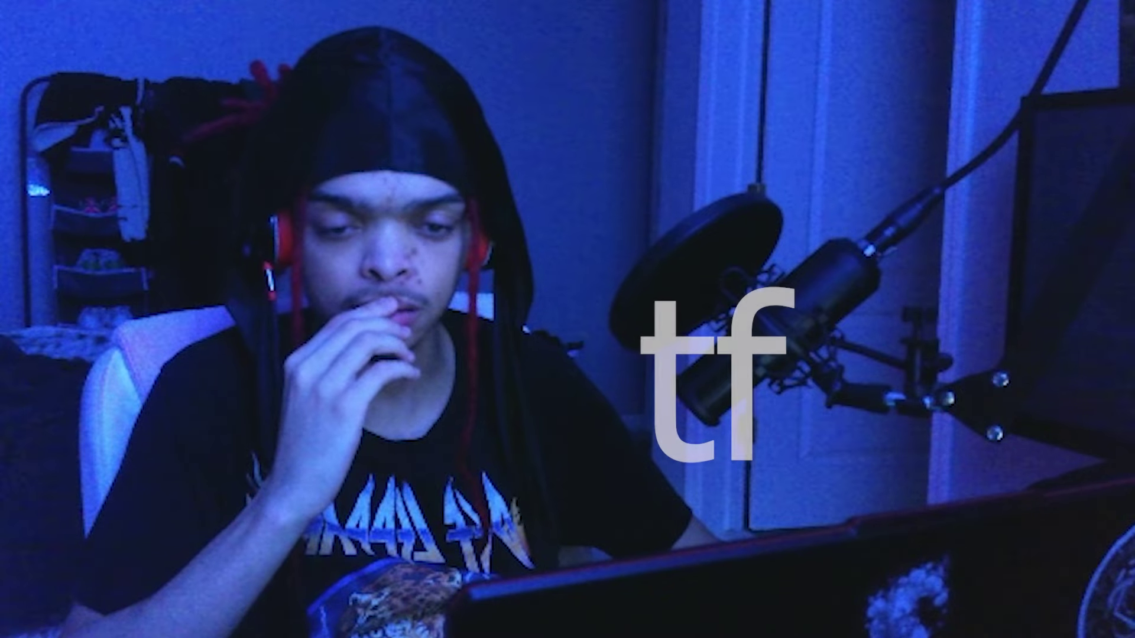
scroll(192, 270, down, 9)
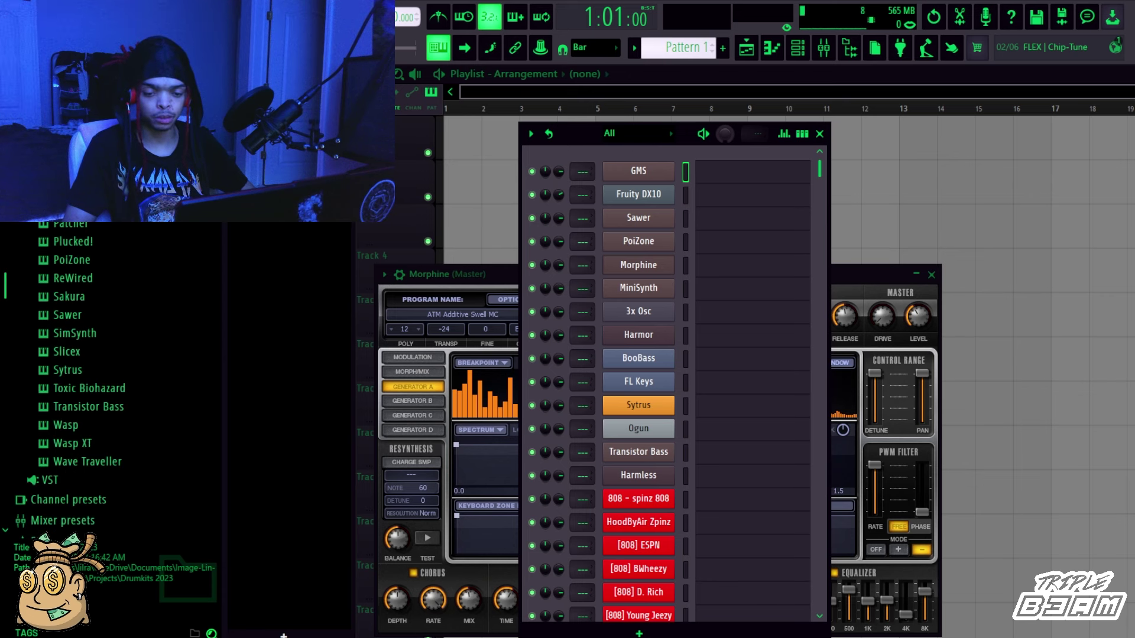
scroll(118, 355, up, 2)
drag(73, 344, 541, 360)
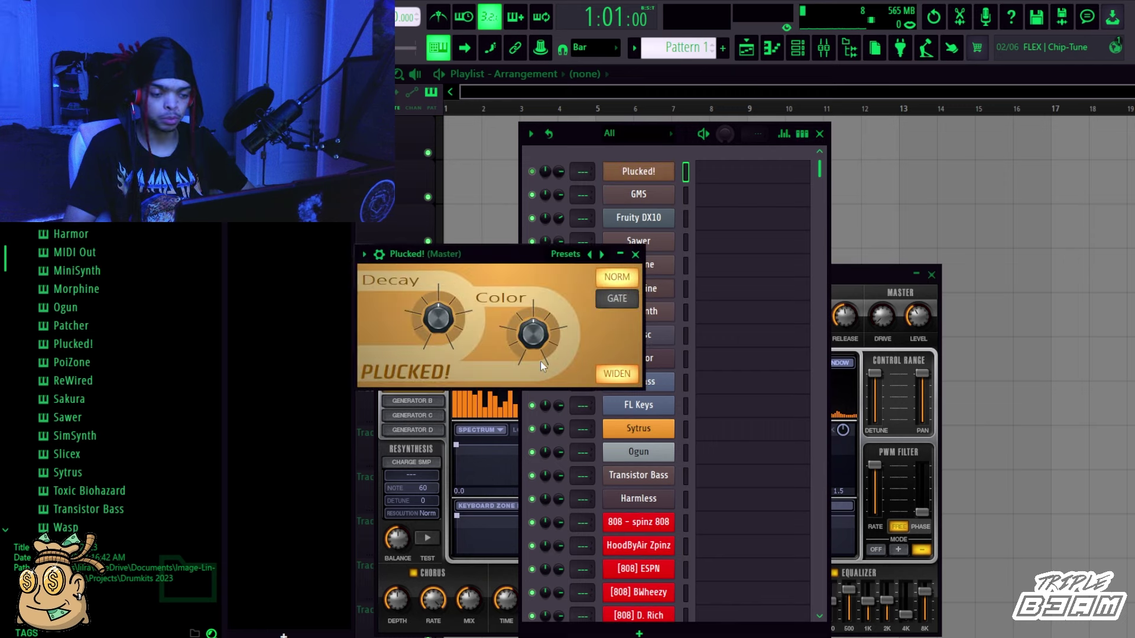
click(635, 255)
Audition the synth channels one by one from GMS down to BooBass, and check Ogun in its plugin window.
click(686, 196)
click(686, 220)
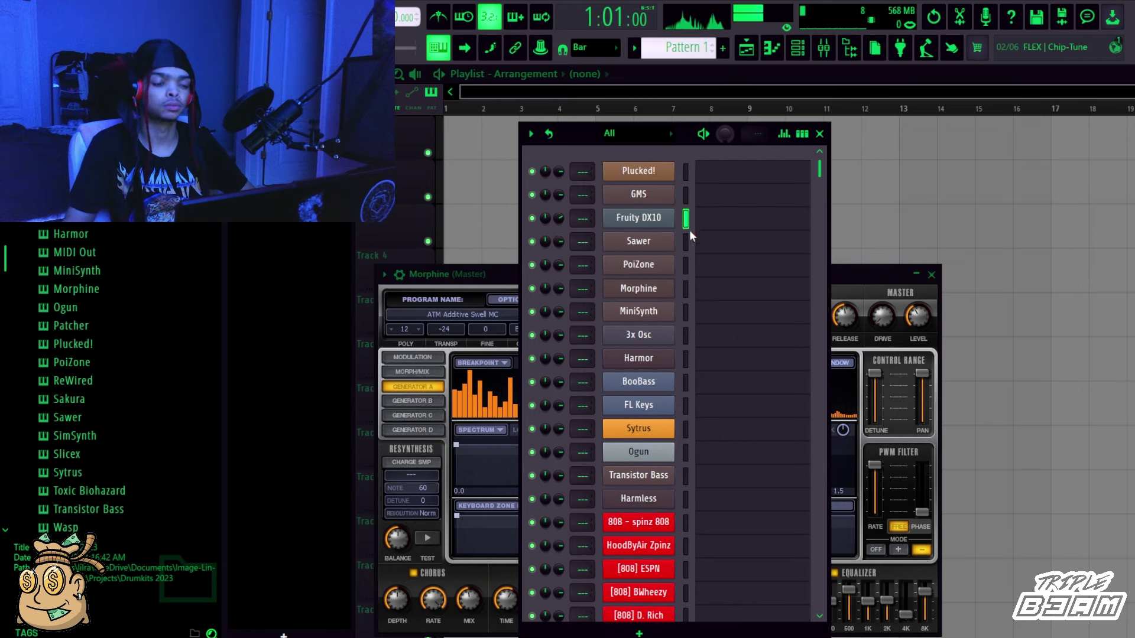
click(686, 242)
click(685, 264)
click(686, 288)
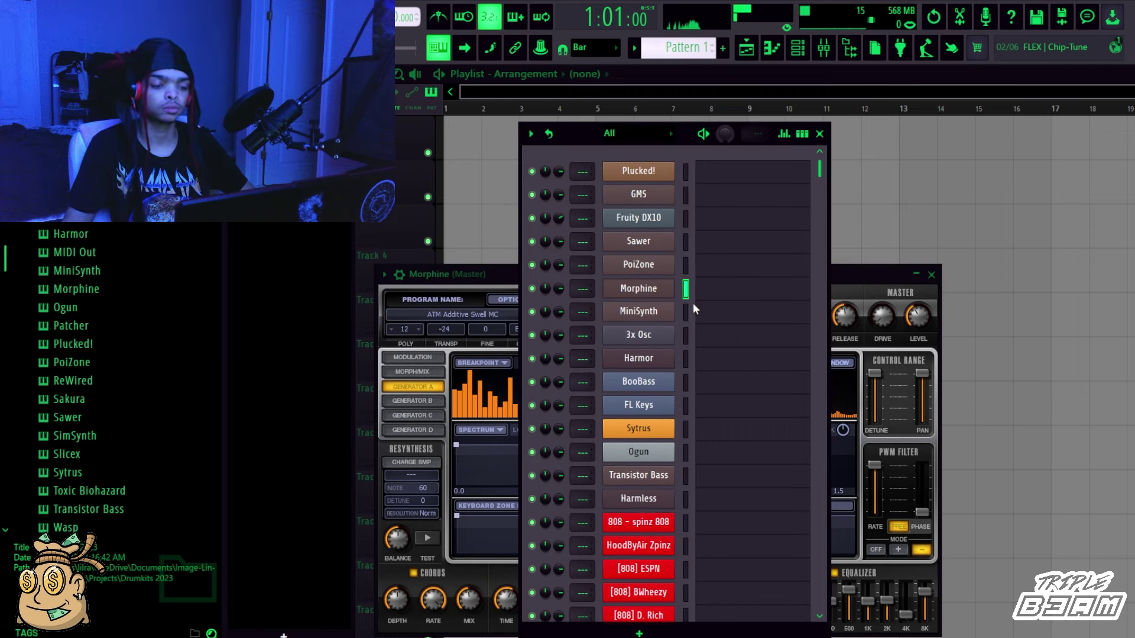
click(686, 312)
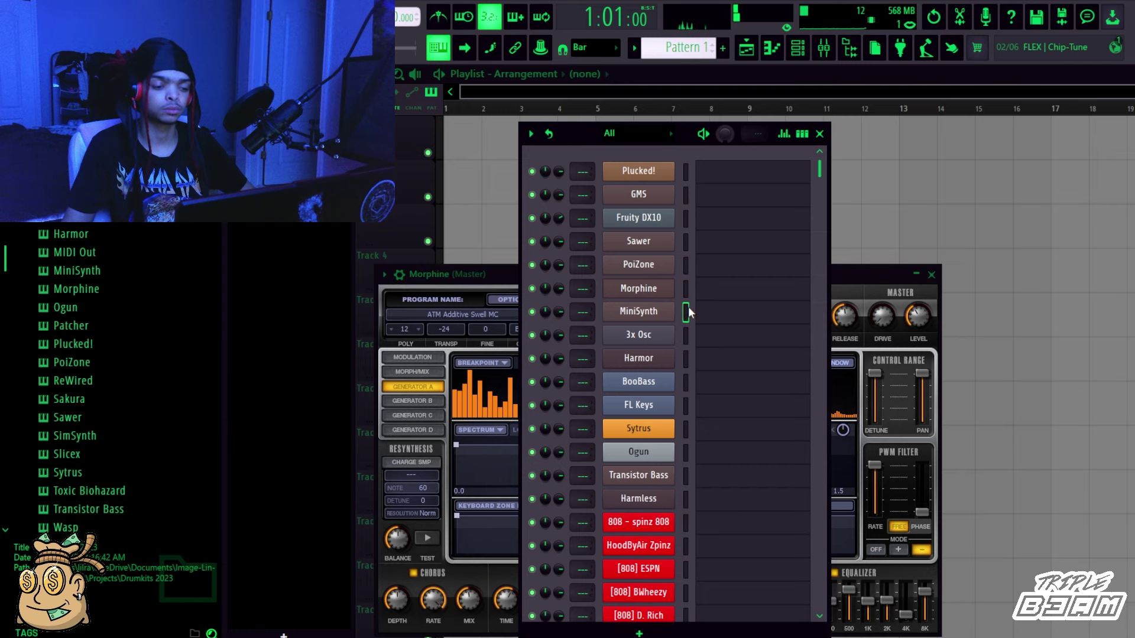
click(684, 337)
click(686, 359)
click(686, 382)
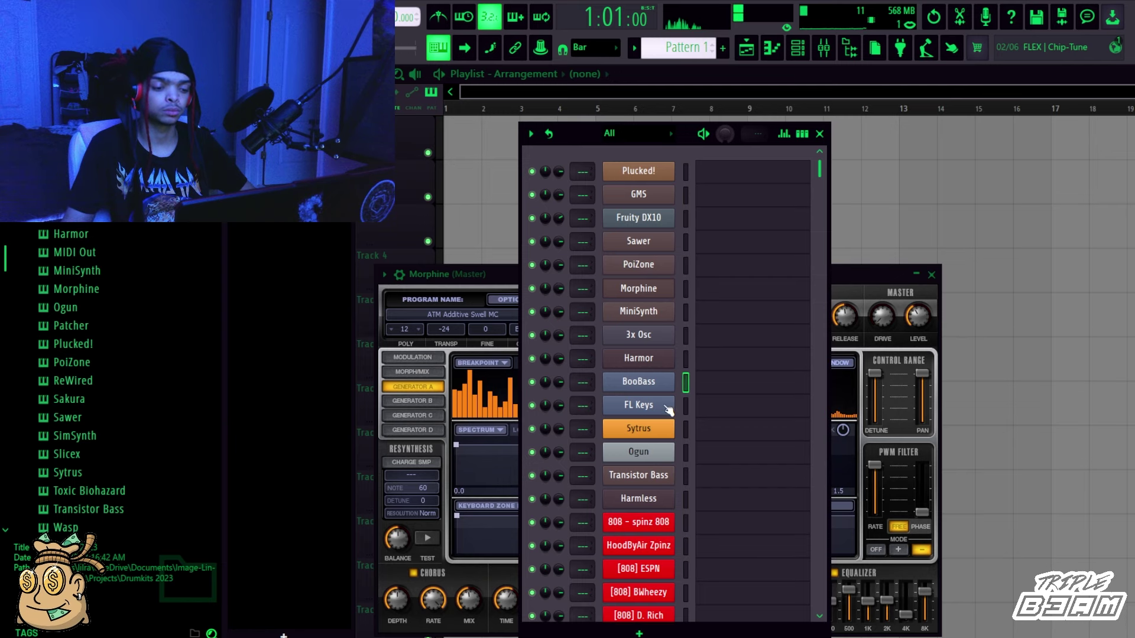
click(644, 452)
click(743, 89)
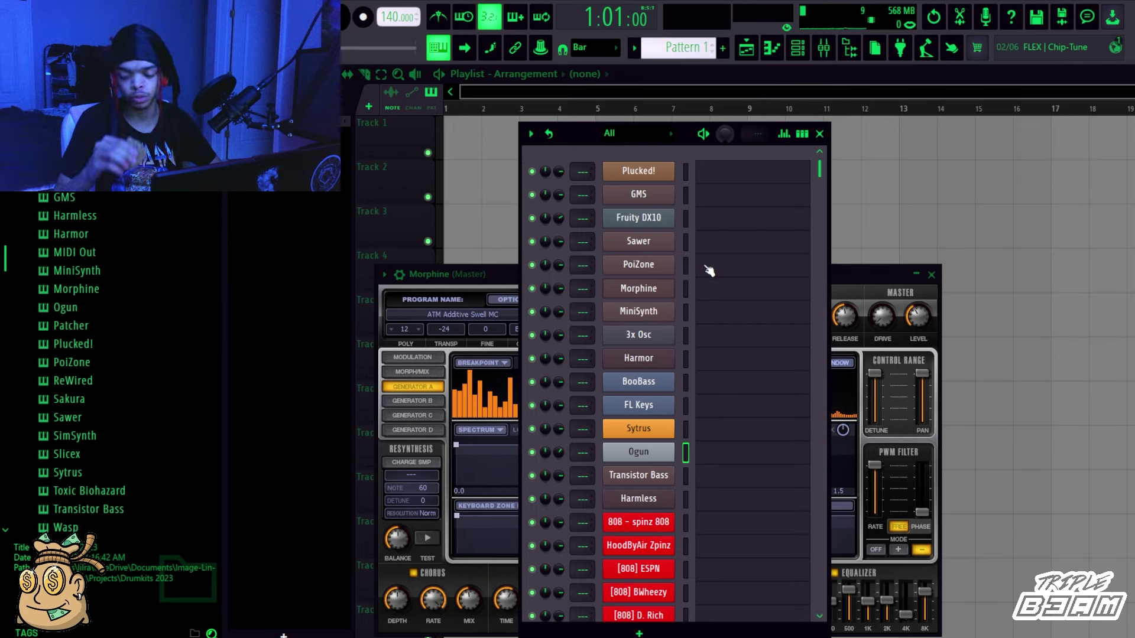
Audition the Fruity DX10 presets, load the Spaceship preset and close the plugin window.
click(664, 220)
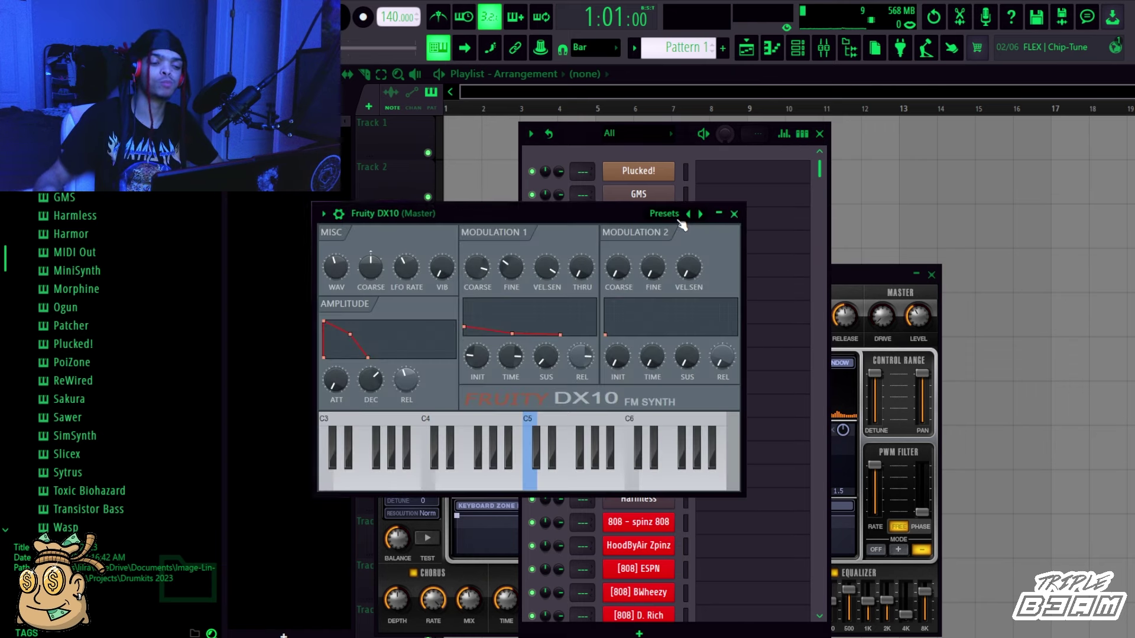
click(736, 213)
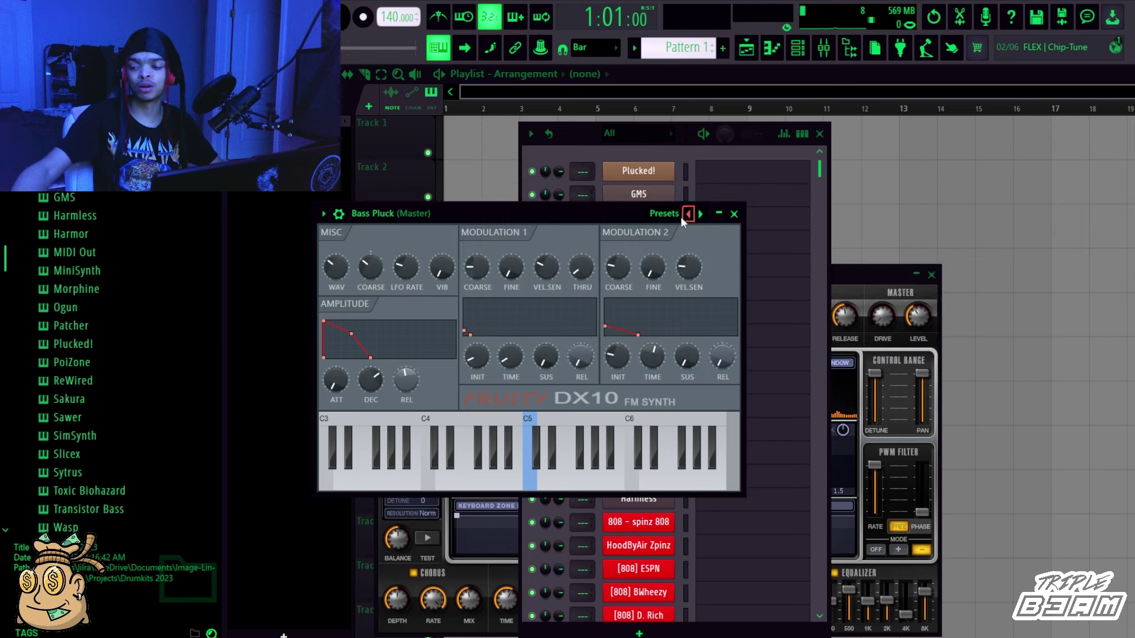
click(699, 215)
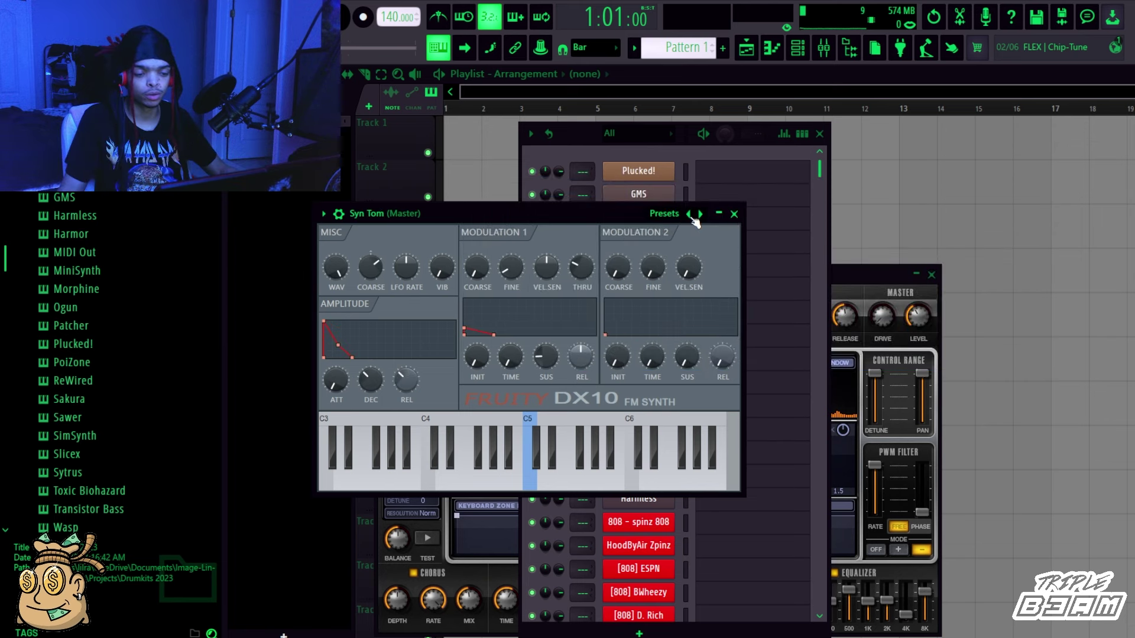
click(689, 215)
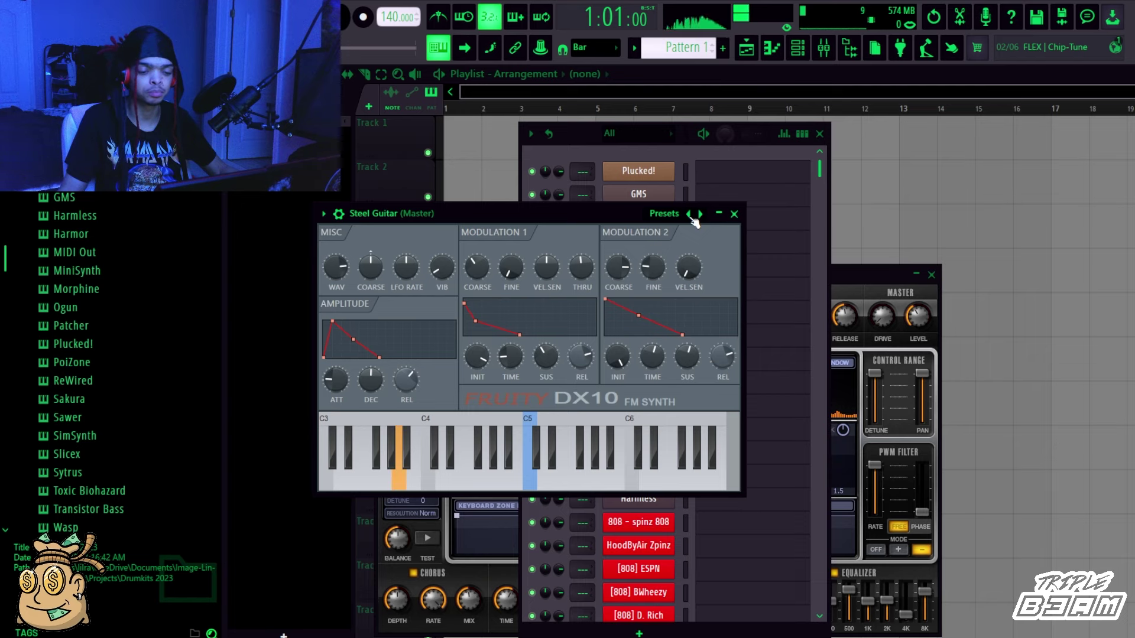
click(690, 214)
key(e)
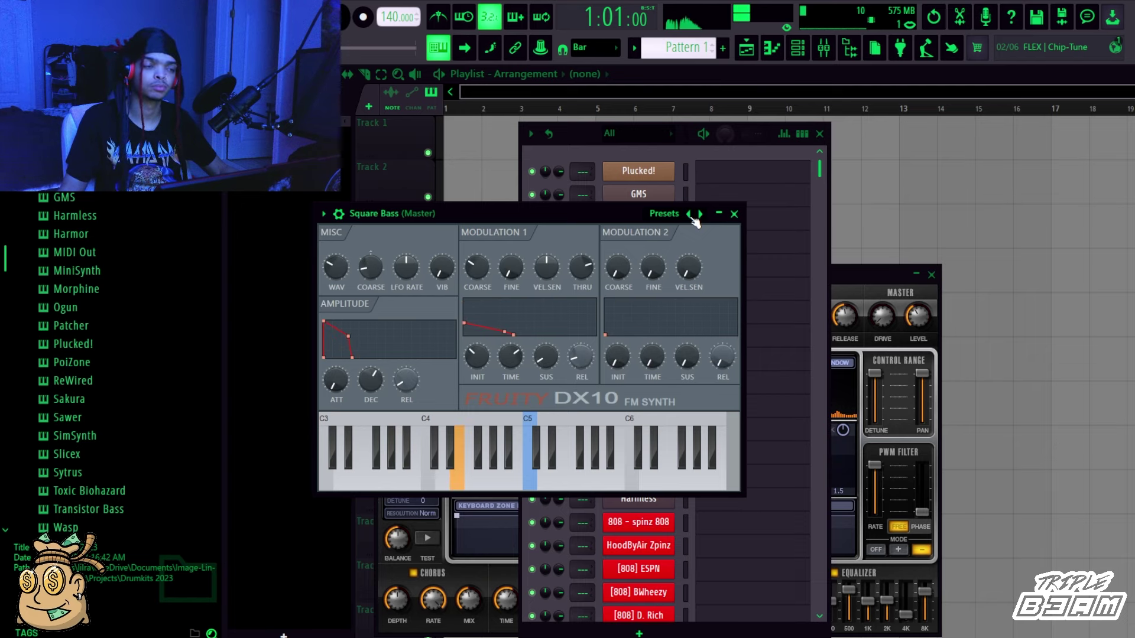
click(734, 214)
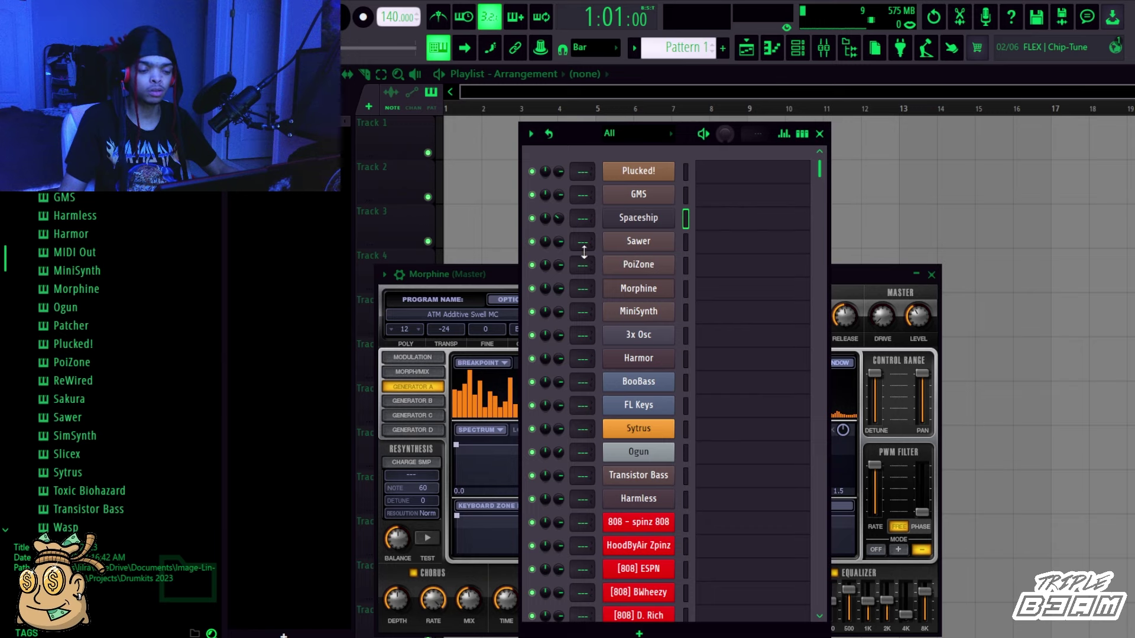
Open the piano roll of the Spaceship channel and zoom its timeline out to show several bars.
click(715, 219)
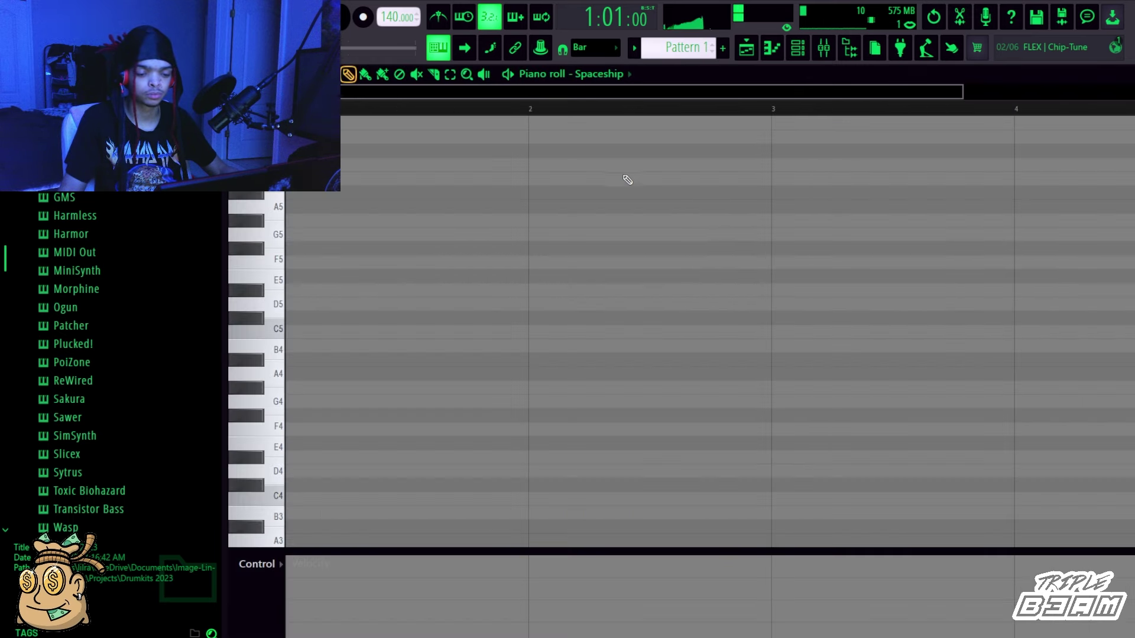
click(471, 77)
scroll(377, 87, up, 3)
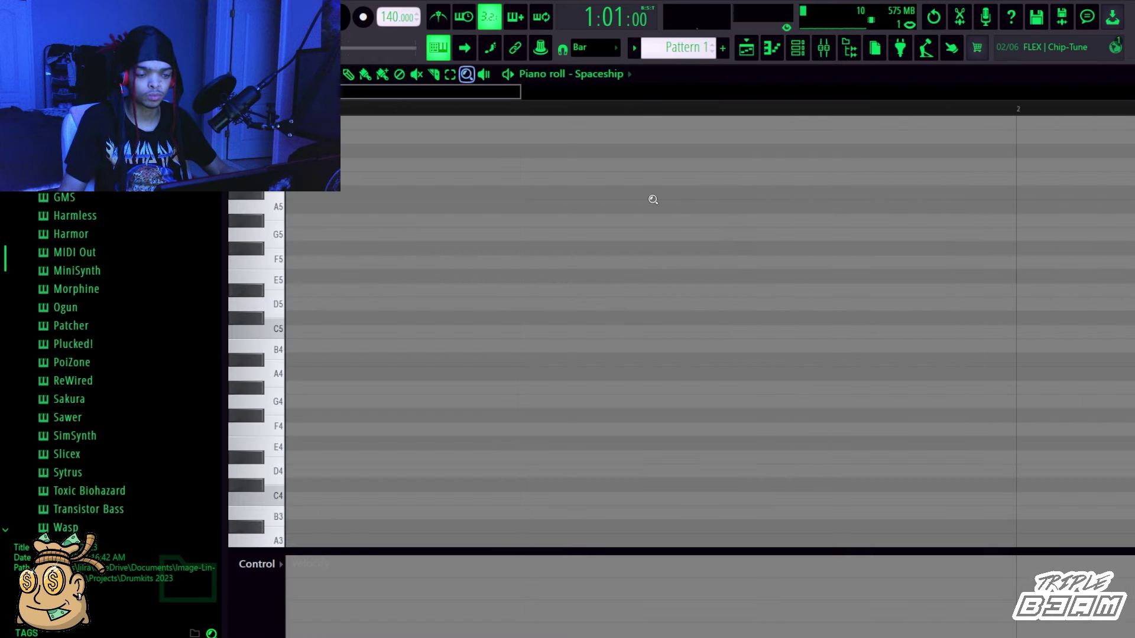
right_click(653, 199)
drag(960, 92, 1131, 92)
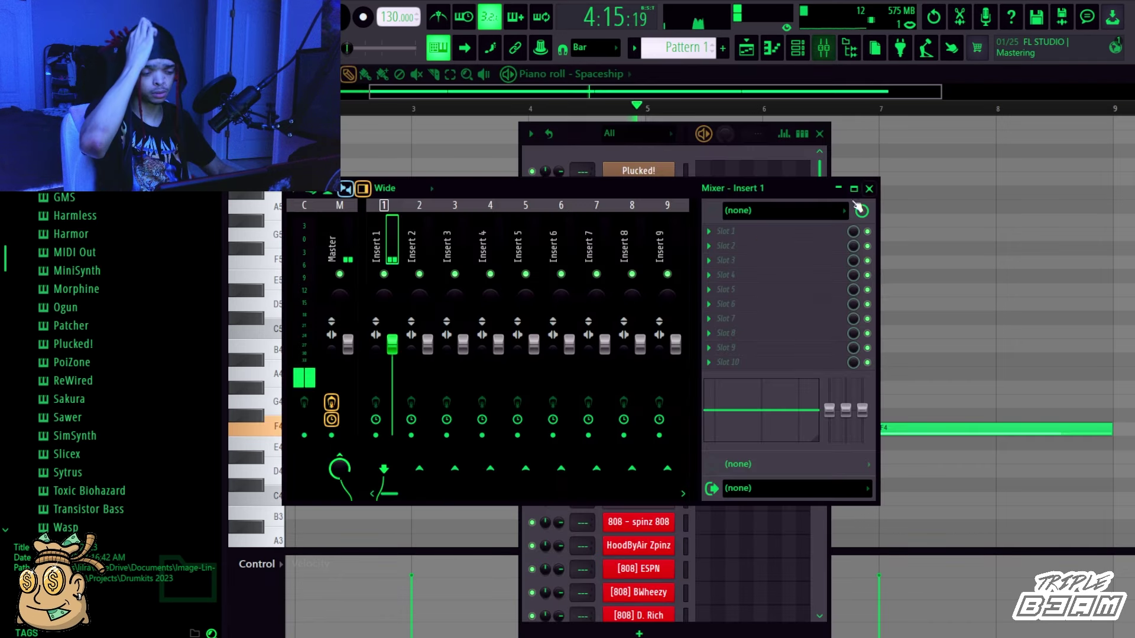
Shape Spaceship's sound on mixer Insert 1 with Fruity parametric EQ 2, cutting the low and high frequencies around the mids.
click(373, 577)
drag(390, 347, 423, 443)
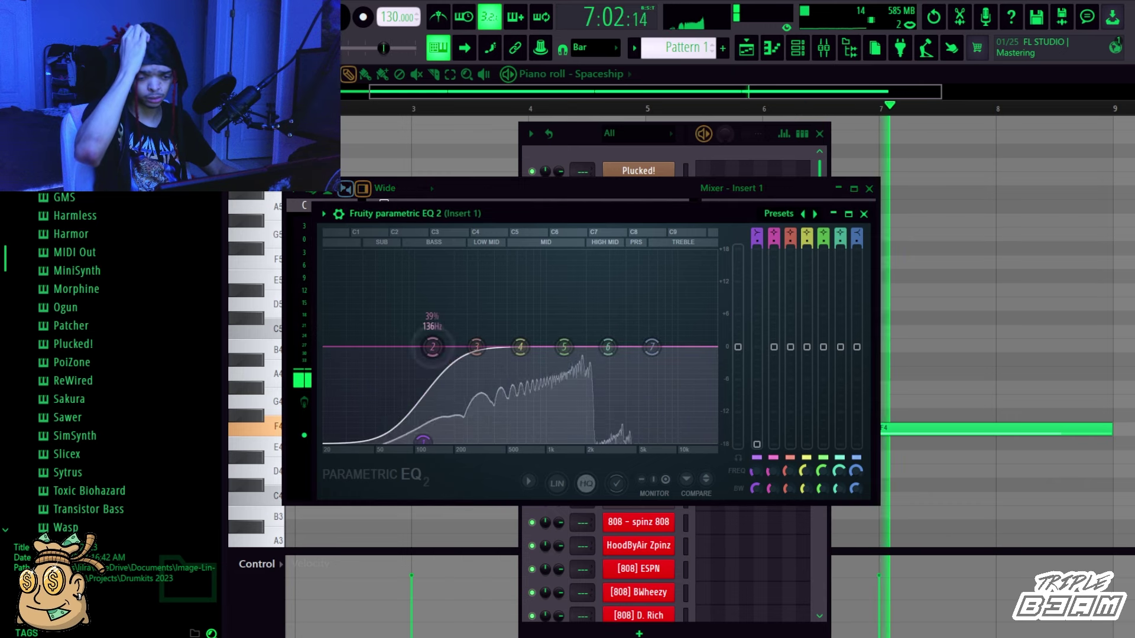
drag(432, 347, 401, 438)
drag(476, 347, 437, 383)
drag(564, 347, 559, 343)
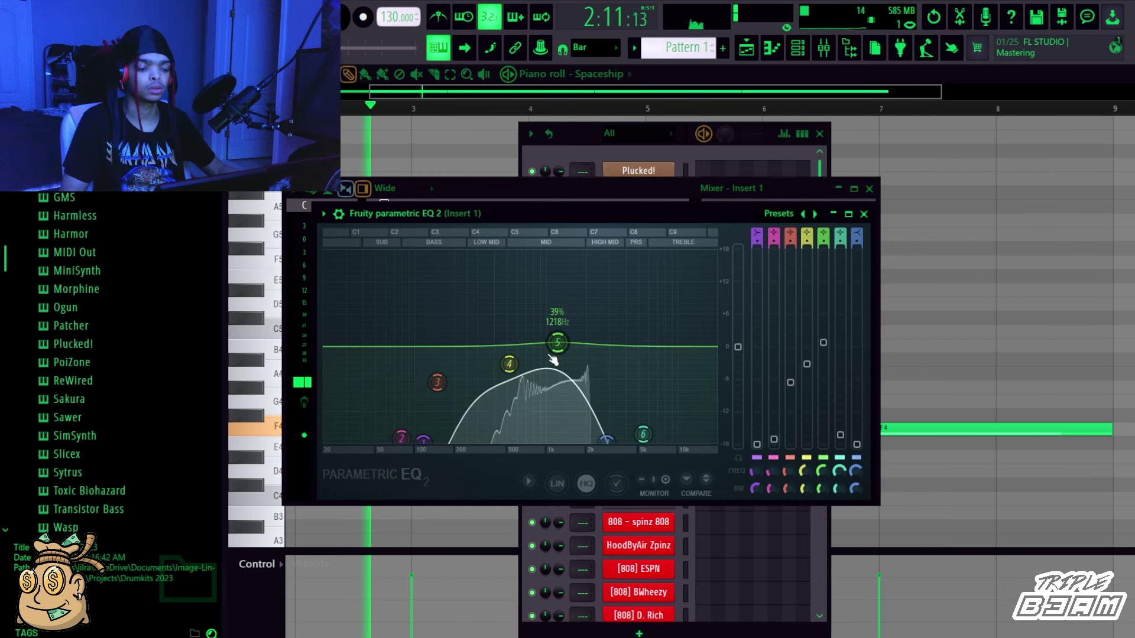
key(space)
drag(559, 343, 510, 376)
key(space)
Audition GMS presets from the Leads & Synths bank, including Chord Synth 1 MC and Dreamer TE, and close the plugin window.
click(654, 197)
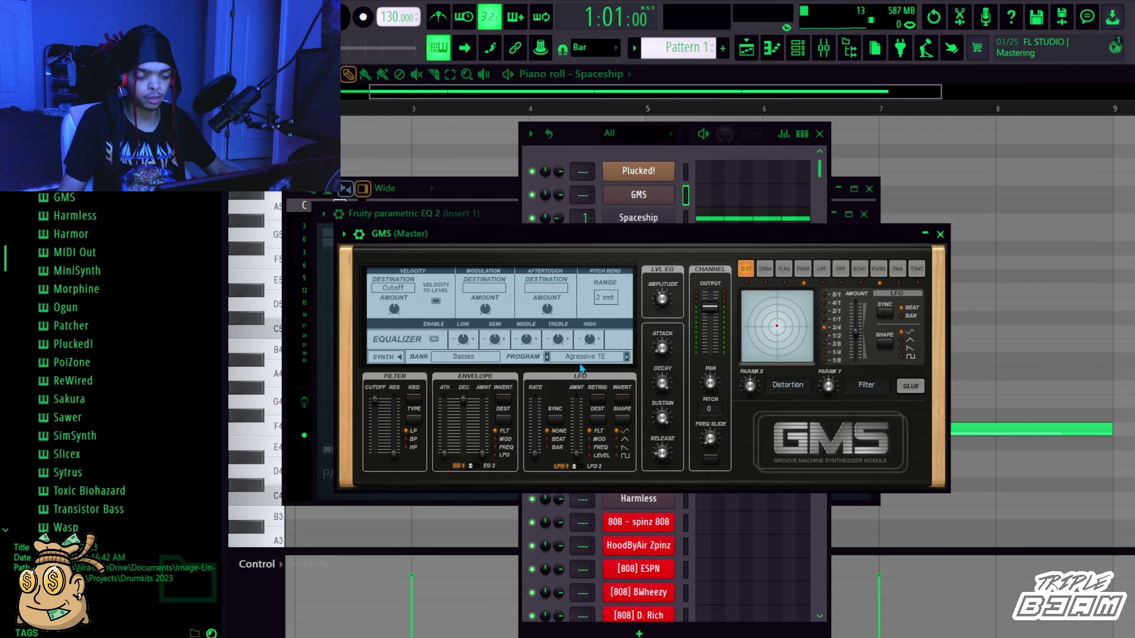
click(578, 362)
click(565, 338)
click(686, 362)
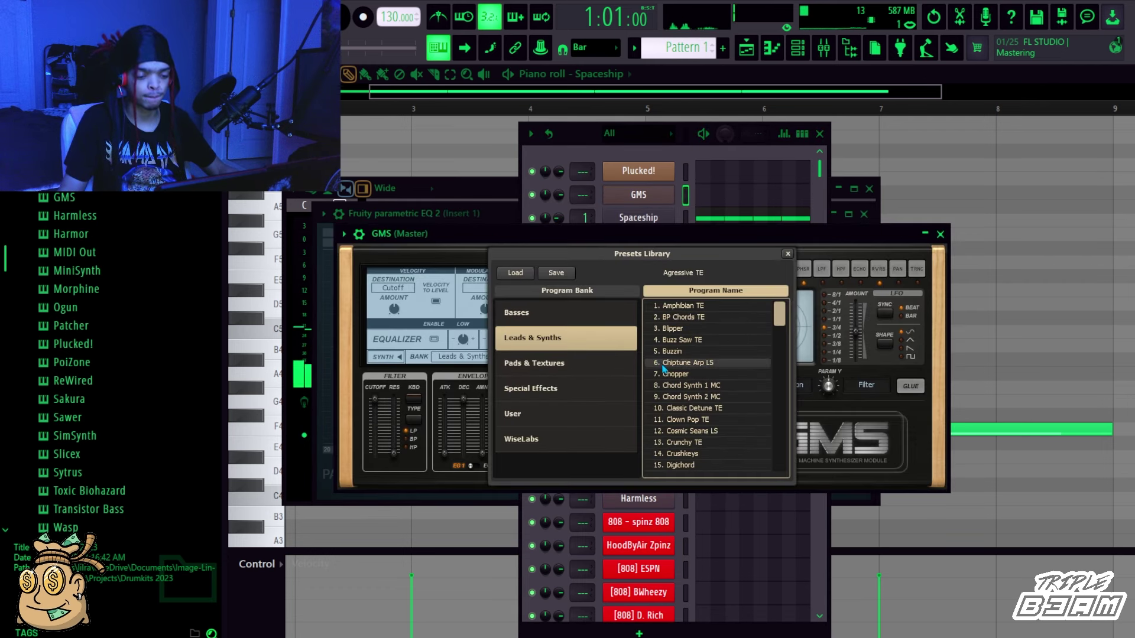
click(688, 385)
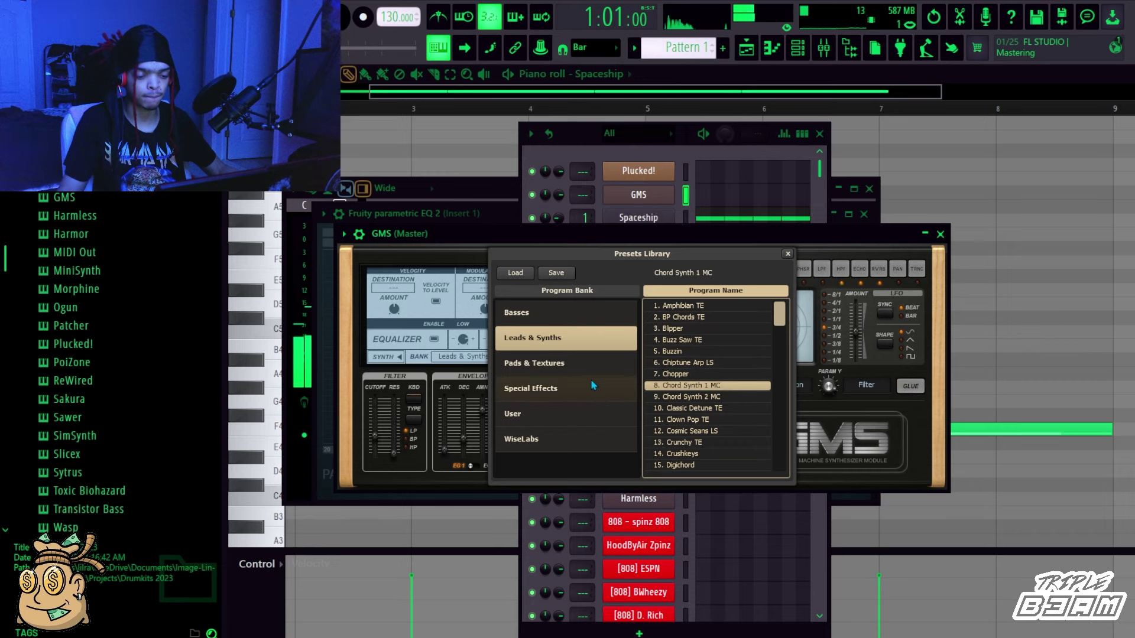
scroll(704, 413, down, 2)
click(700, 442)
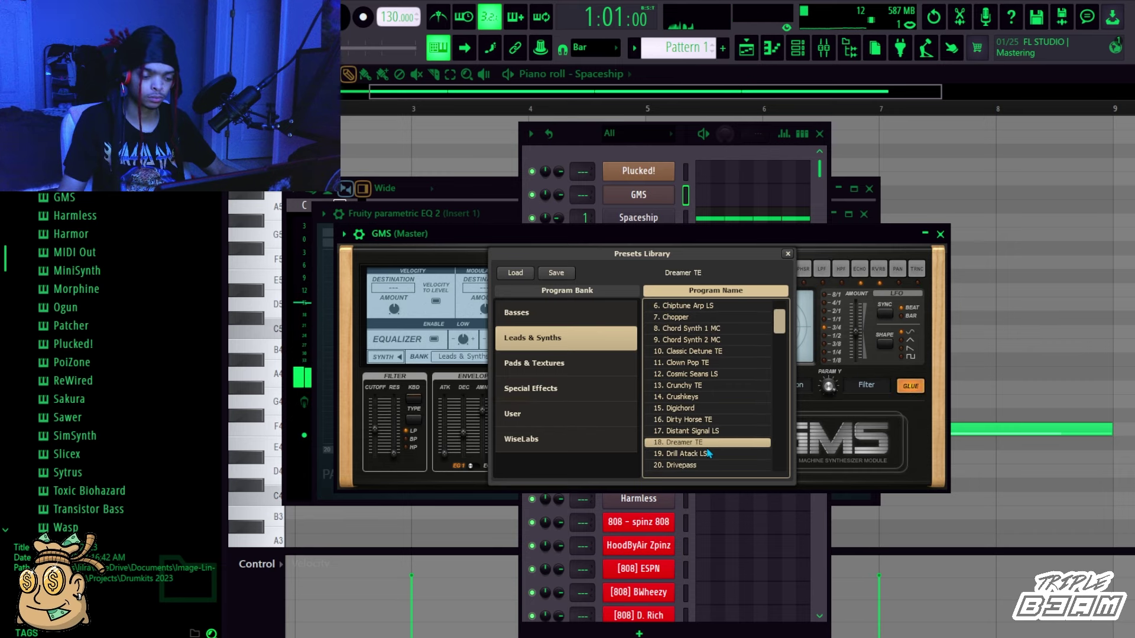
click(737, 431)
click(939, 235)
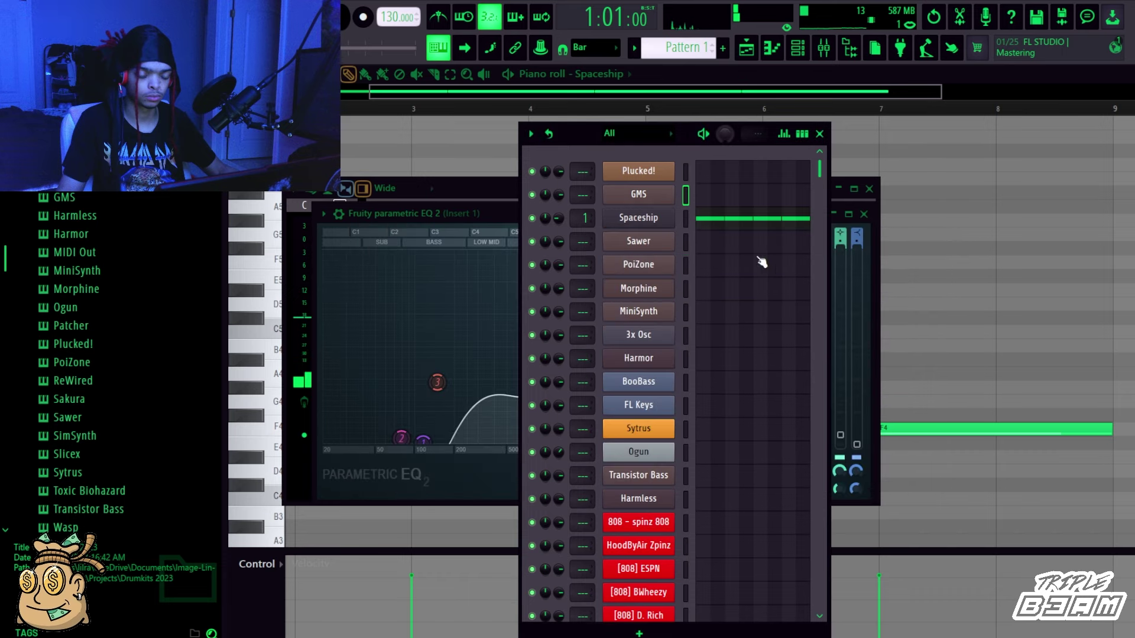
Write a GMS melody of short C#4, C#5 and D5 notes with 1/2 beat snap and repeat it through bar 8.
click(705, 204)
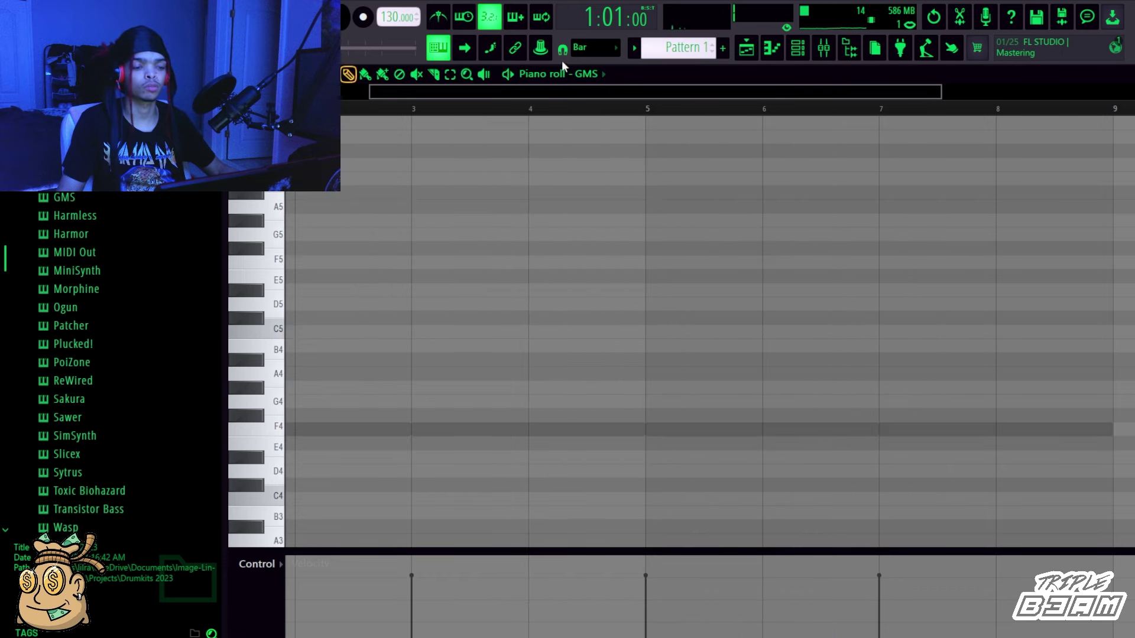
drag(619, 93, 552, 93)
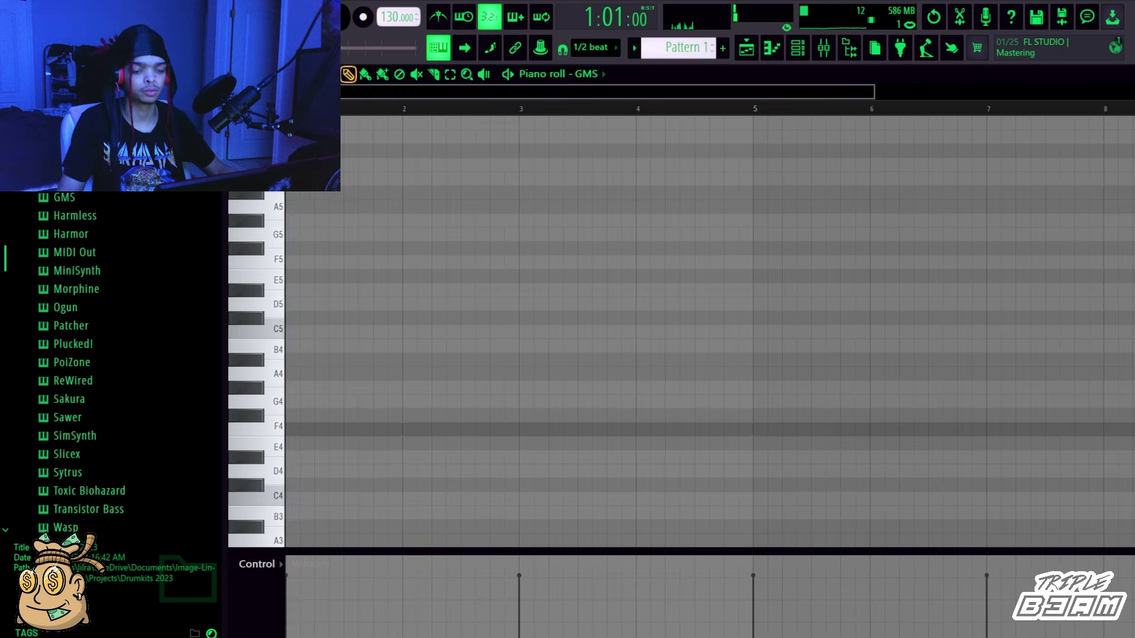
click(290, 484)
key(shift+d)
drag(316, 347, 315, 316)
key(shift+d)
click(376, 317)
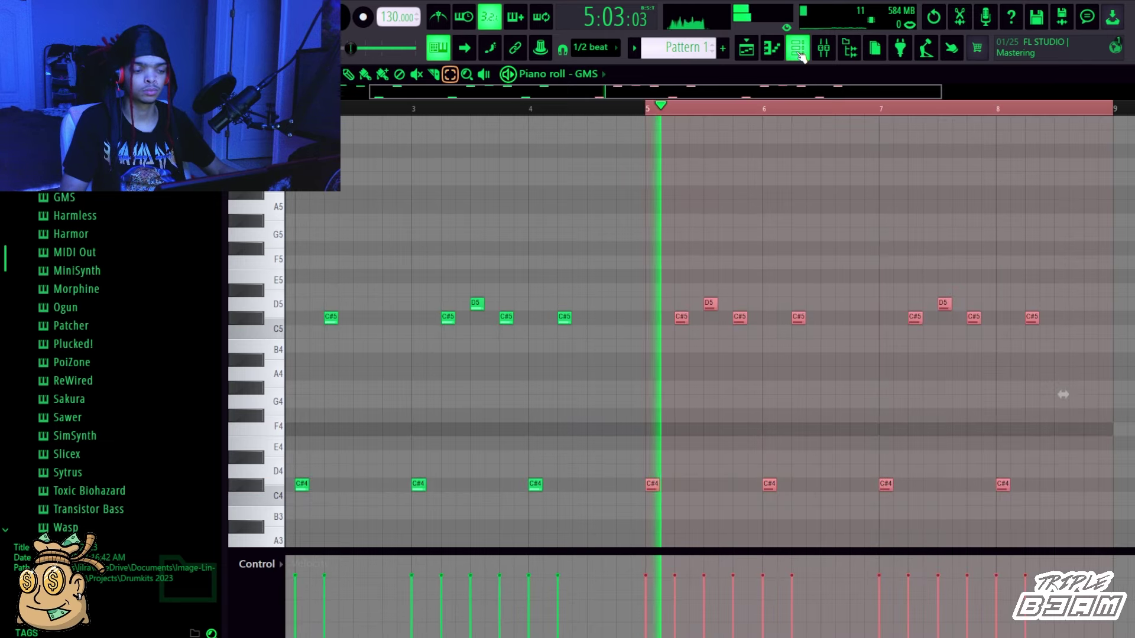
Lower the GMS channel's volume and set the project tempo to 138 BPM while checking playback.
click(797, 47)
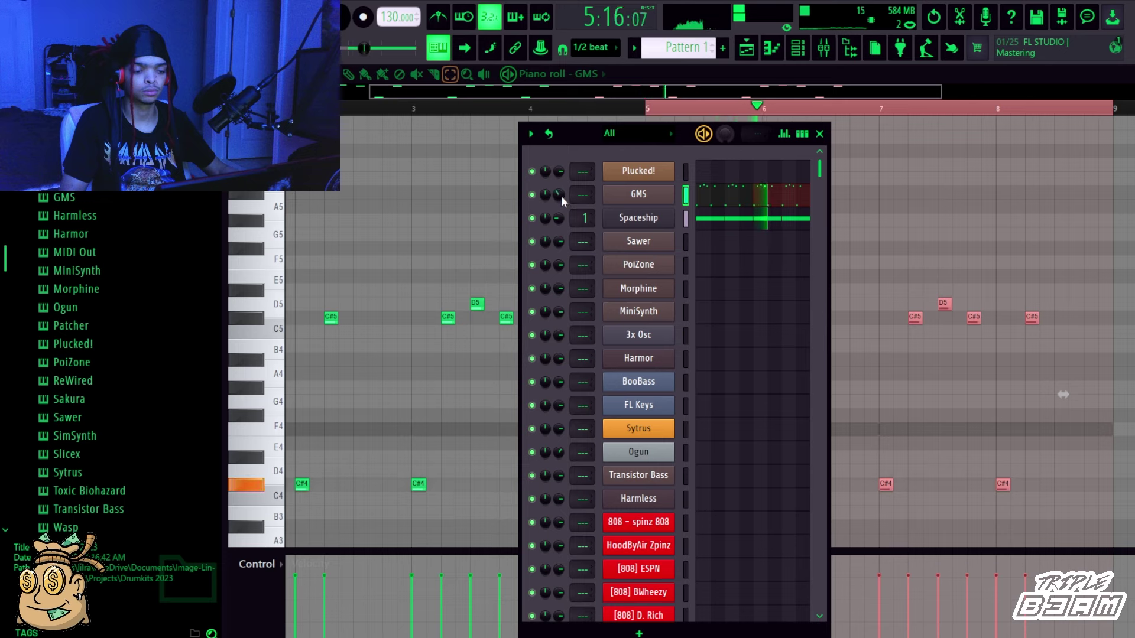
drag(560, 195, 560, 219)
key(space)
drag(390, 17, 390, 8)
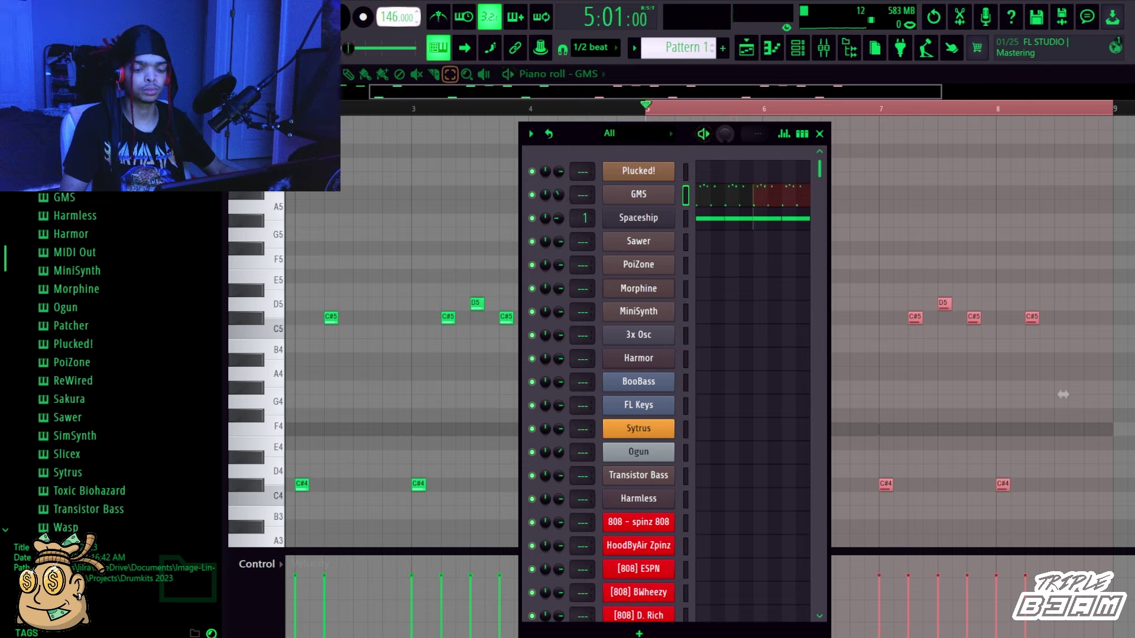
key(space)
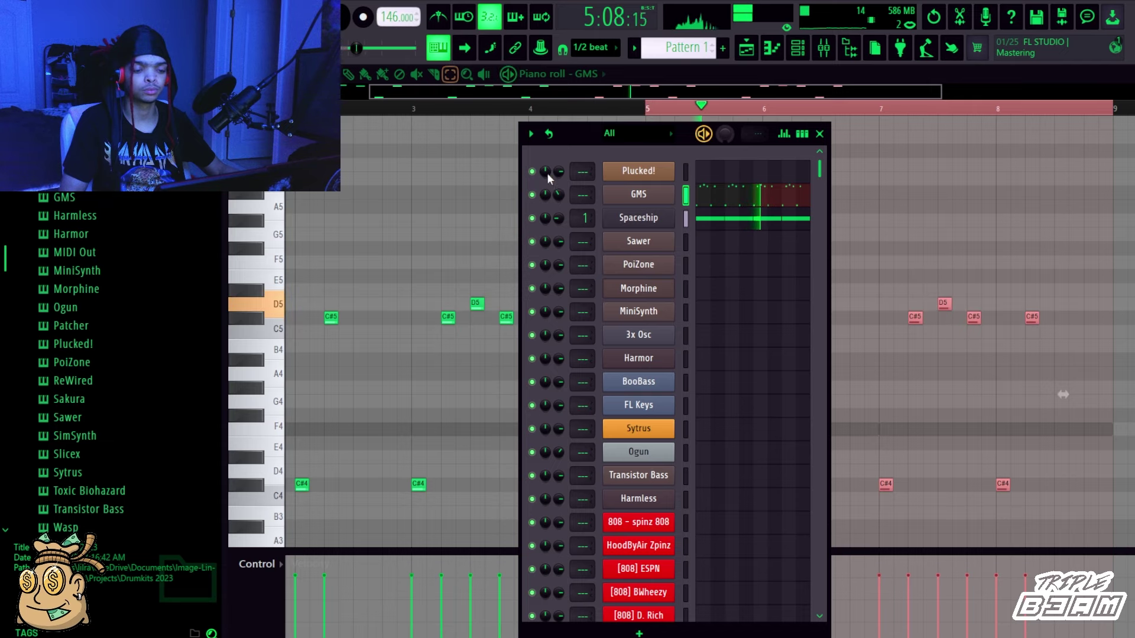
drag(392, 22, 391, 29)
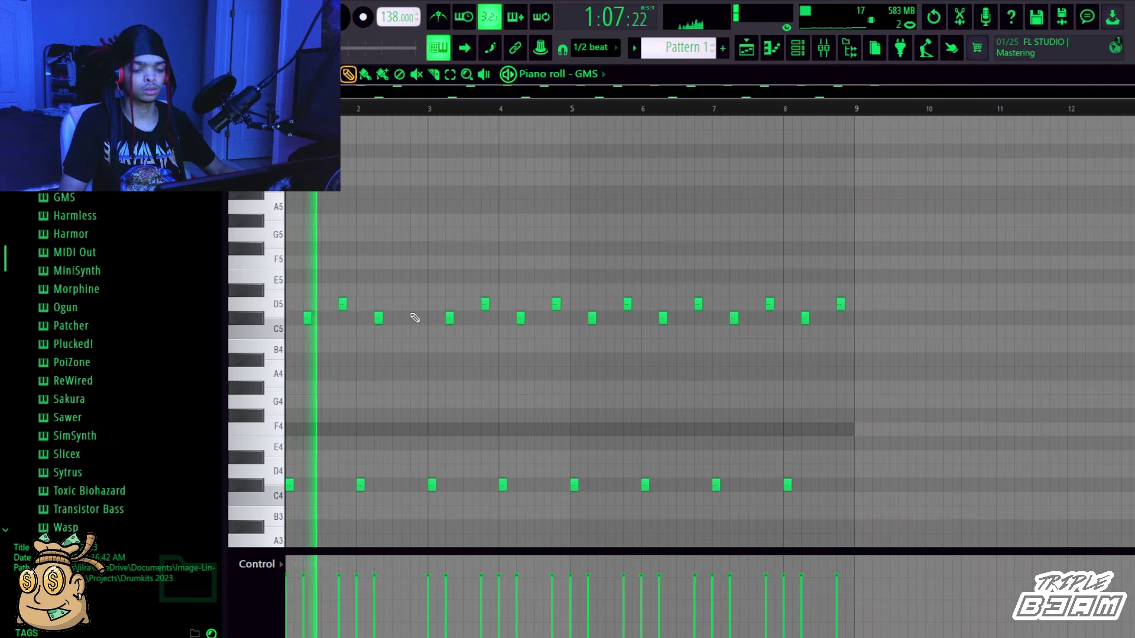
Add a D5 note at the end of bar 2 in the GMS melody and return to the channel rack.
click(414, 304)
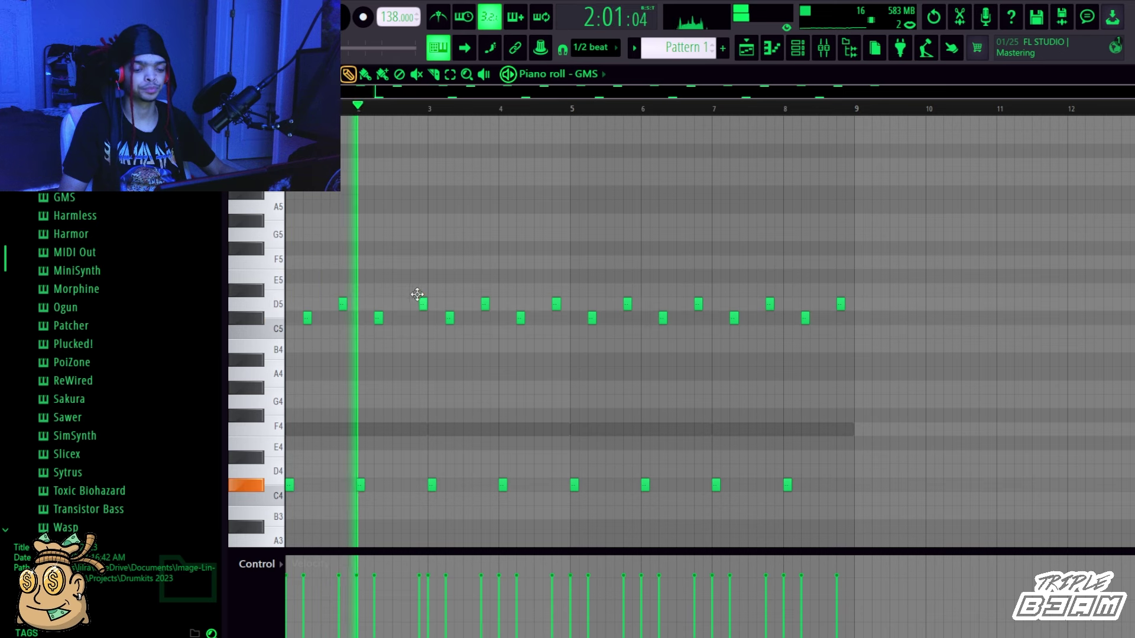
key(space)
click(797, 48)
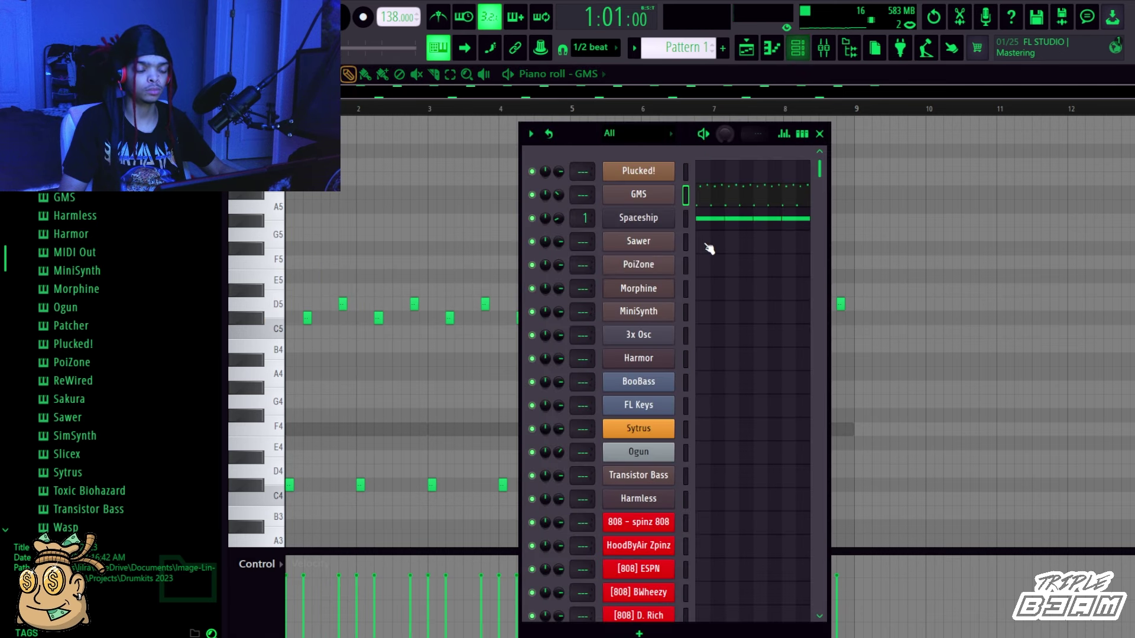
Audition PoiZone, close its window and fill its piano roll through bar 8 with four two-bar C#3 notes.
click(656, 267)
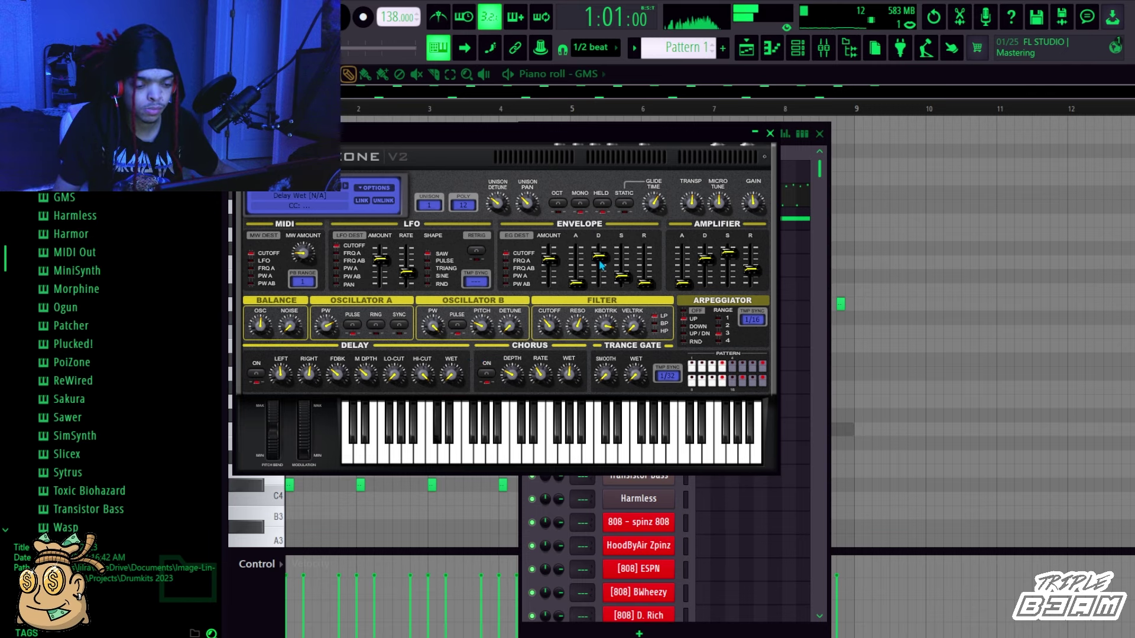
click(770, 134)
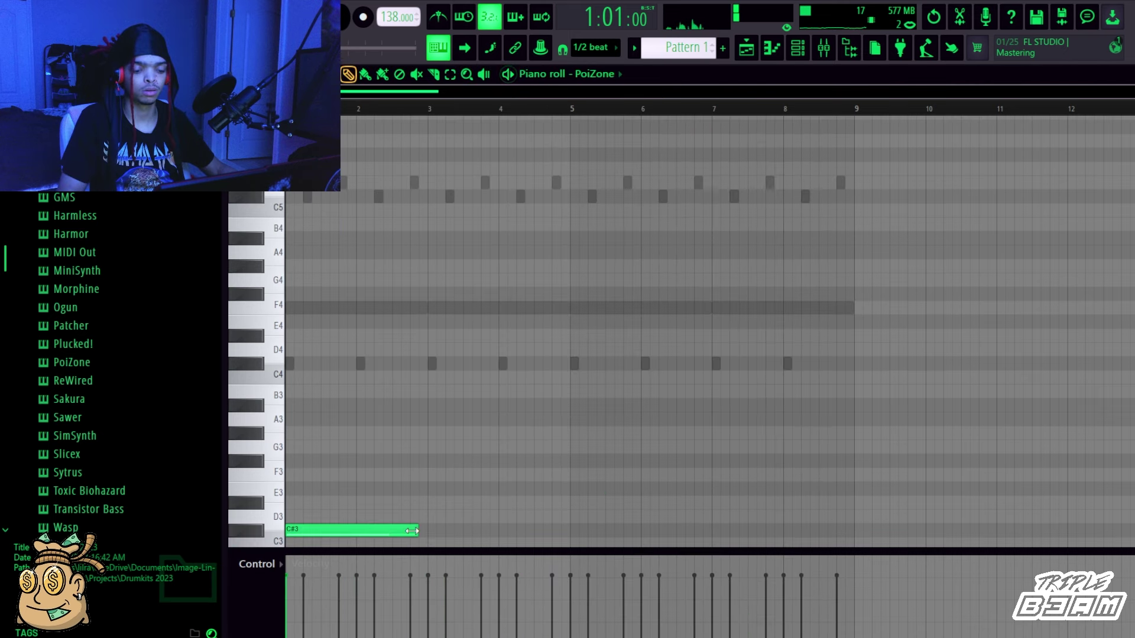
drag(417, 530, 426, 530)
key(space)
key(ctrl+b)
key(ctrl+b)
key(ctrl+b)
ctrl+click(512, 459)
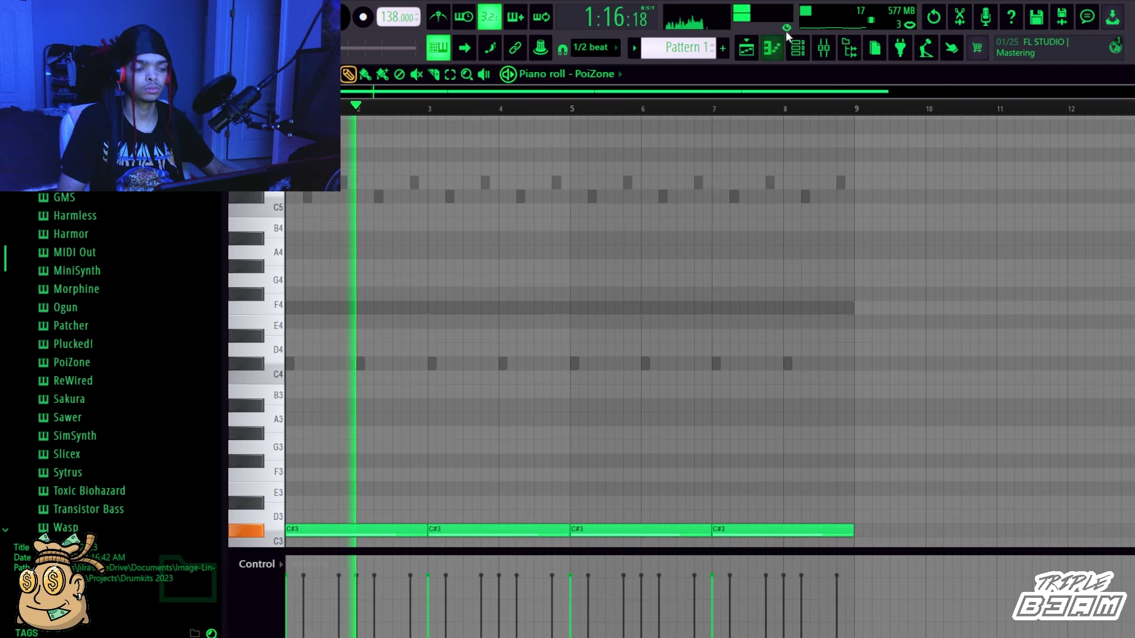
Alternate the PoiZone notes between C#3 and C#4, with the notes at bars 3 and 7 an octave higher.
click(797, 47)
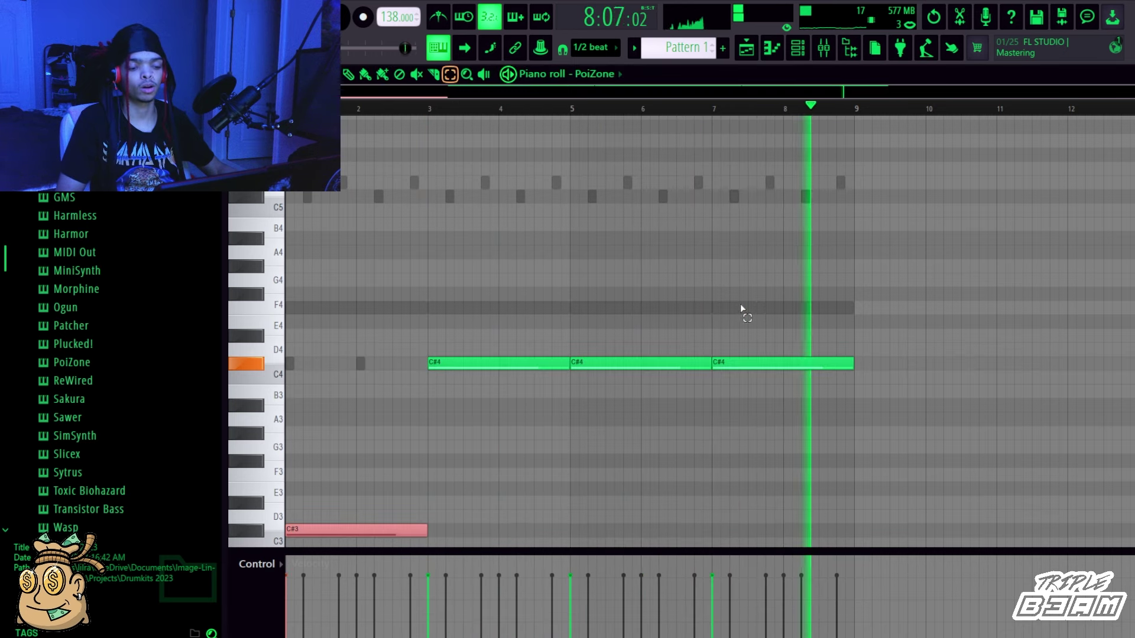
drag(702, 335, 669, 384)
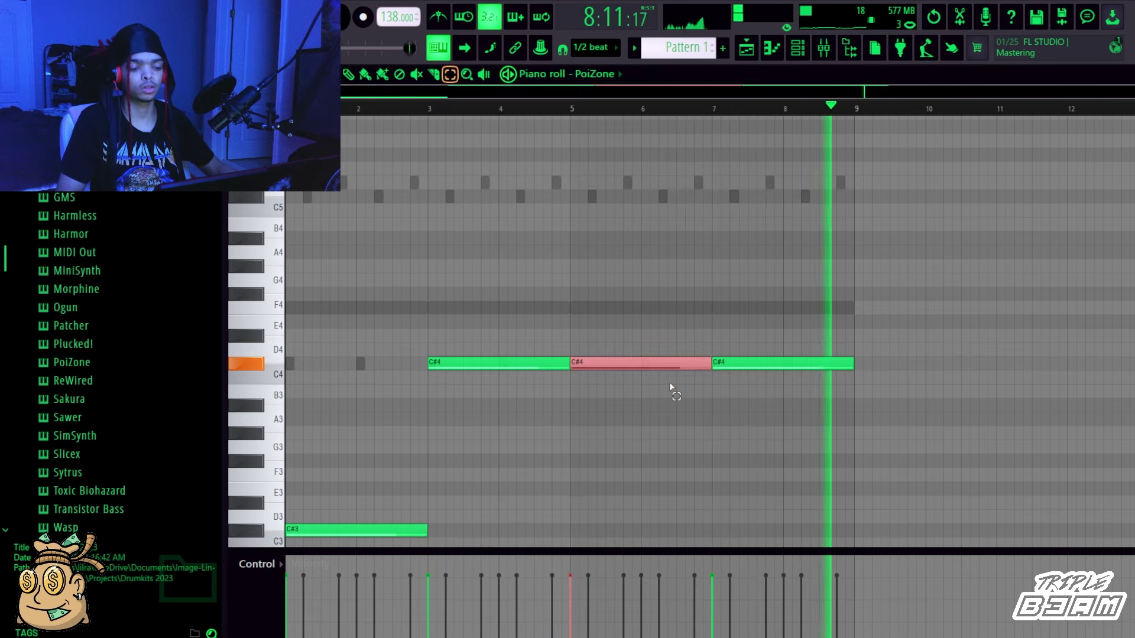
key(ctrl+Down)
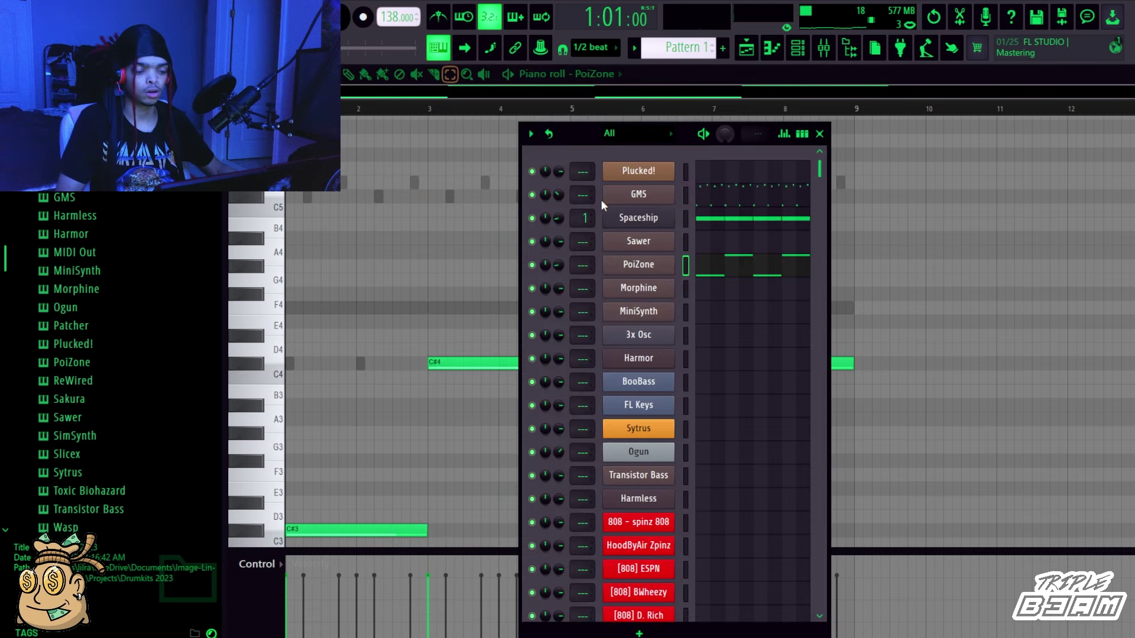
Play the pattern to check the GMS and PoiZone parts together, and open the Morphine channel.
click(616, 199)
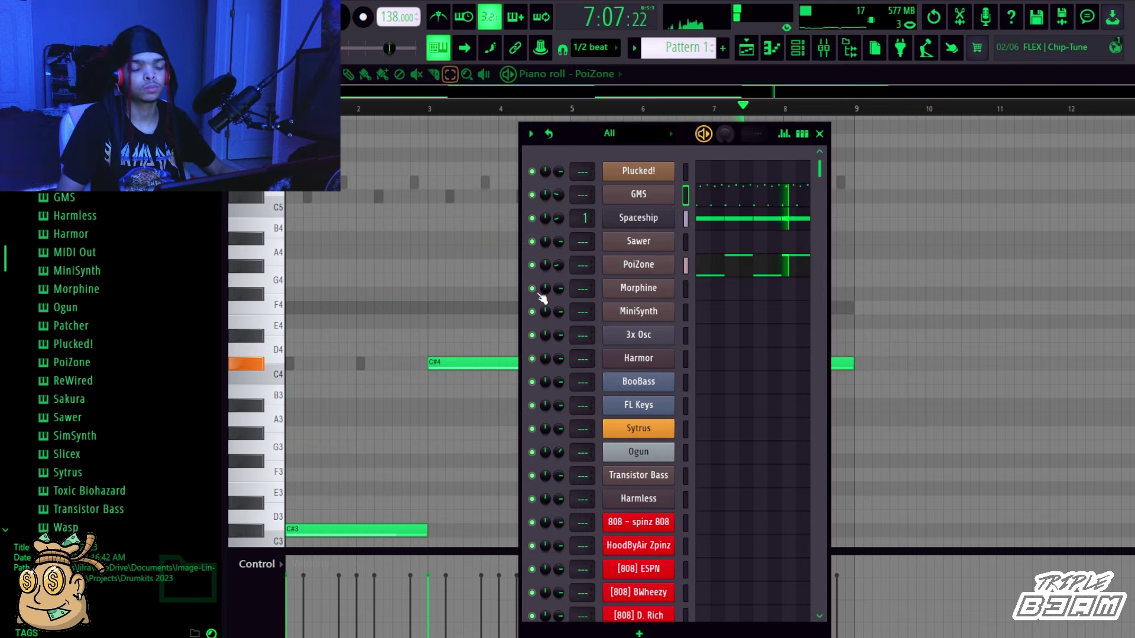
key(space)
click(641, 289)
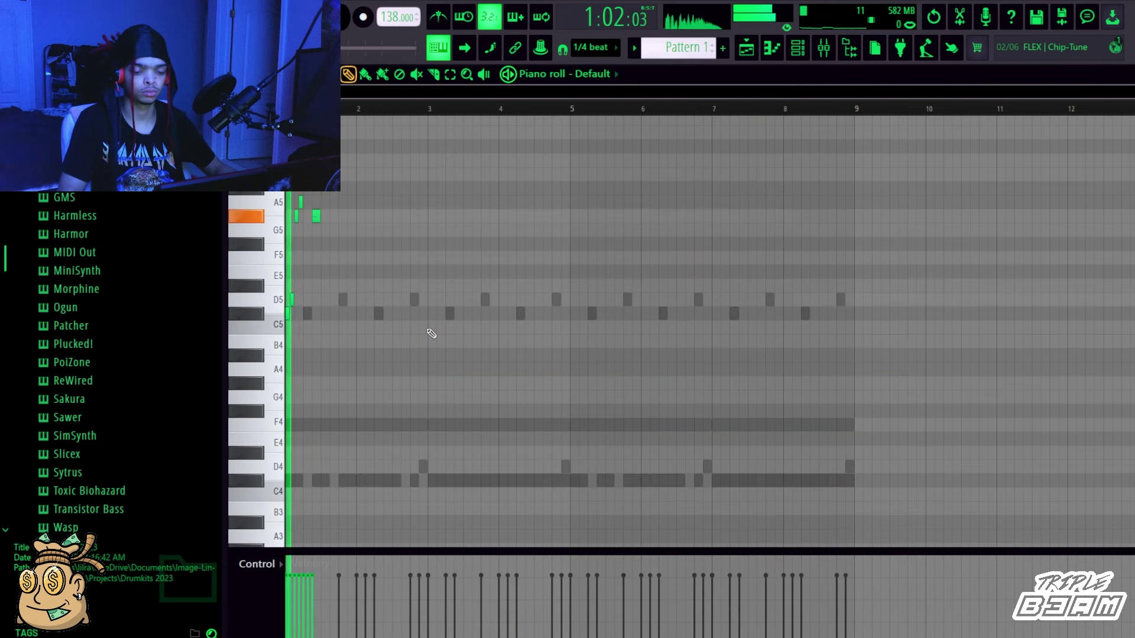
Repeat the Default channel's half-bar arpeggio through the end of bar 4.
key(ctrl+a)
key(ctrl+b)
key(ctrl+a)
key(ctrl+b)
key(ctrl+a)
key(ctrl+b)
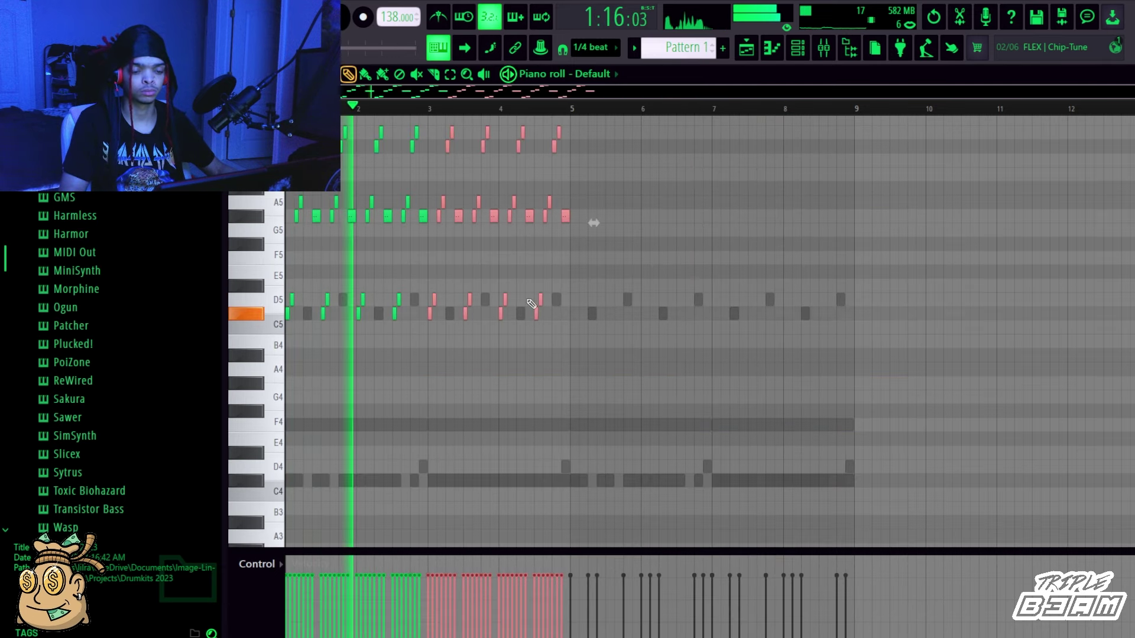
Shorten the G#5 note at the end of bar 2 and duplicate the whole arpeggio to extend it through bar 8.
drag(426, 216, 421, 216)
key(space)
key(space)
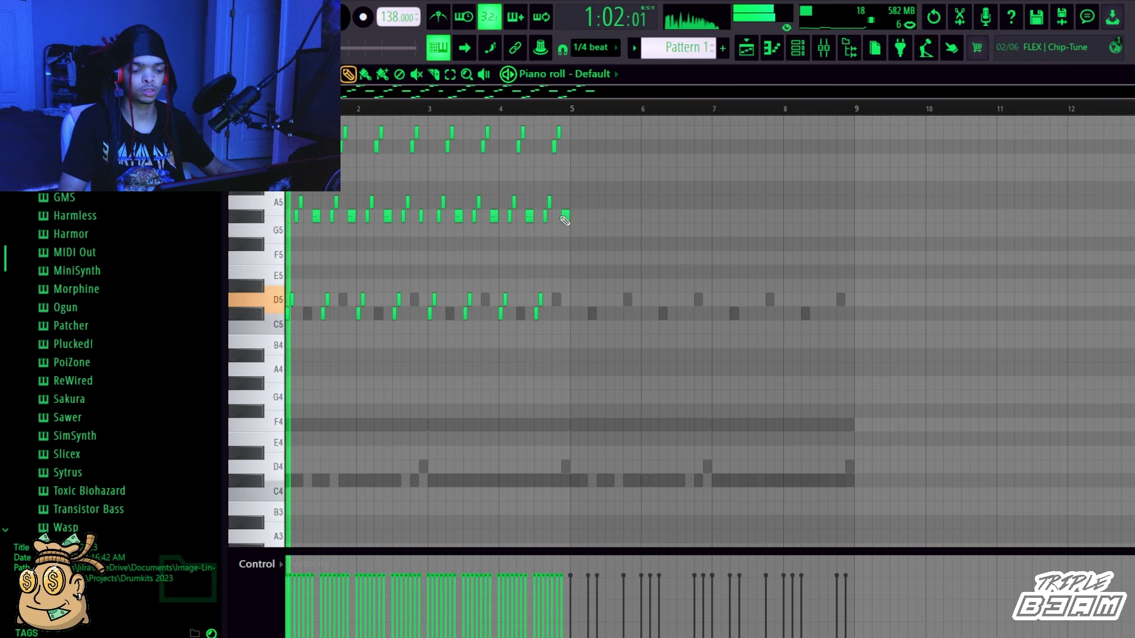
key(space)
key(ctrl+a)
key(ctrl+b)
Play the full pattern and transpose the notes of all melody channels up two semitones.
key(F6)
key(space)
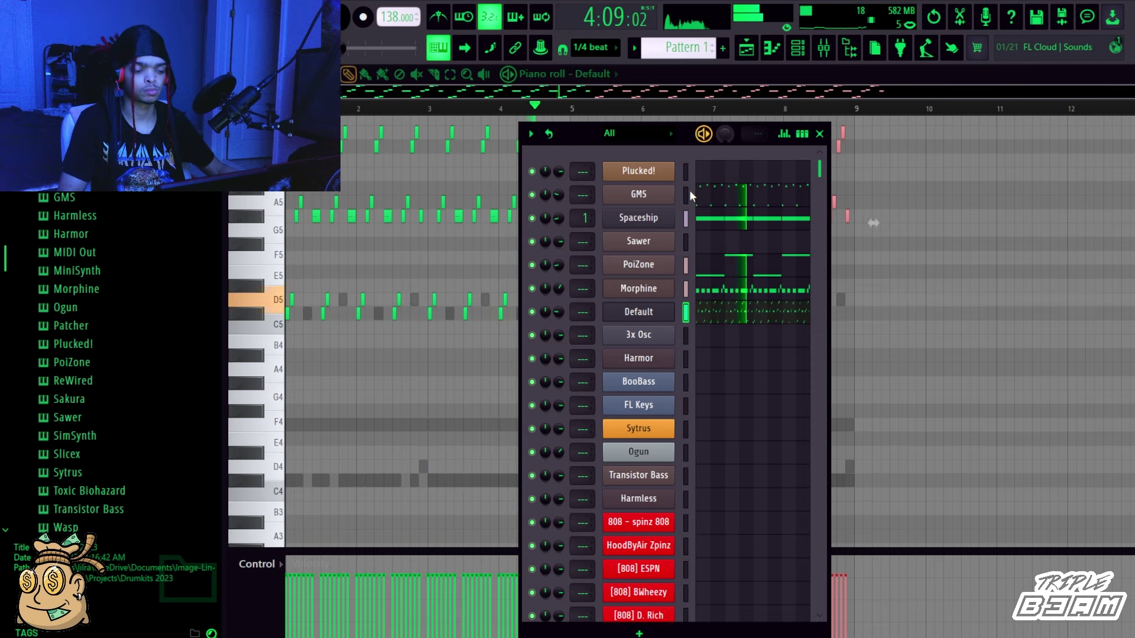
key(space)
key(space)
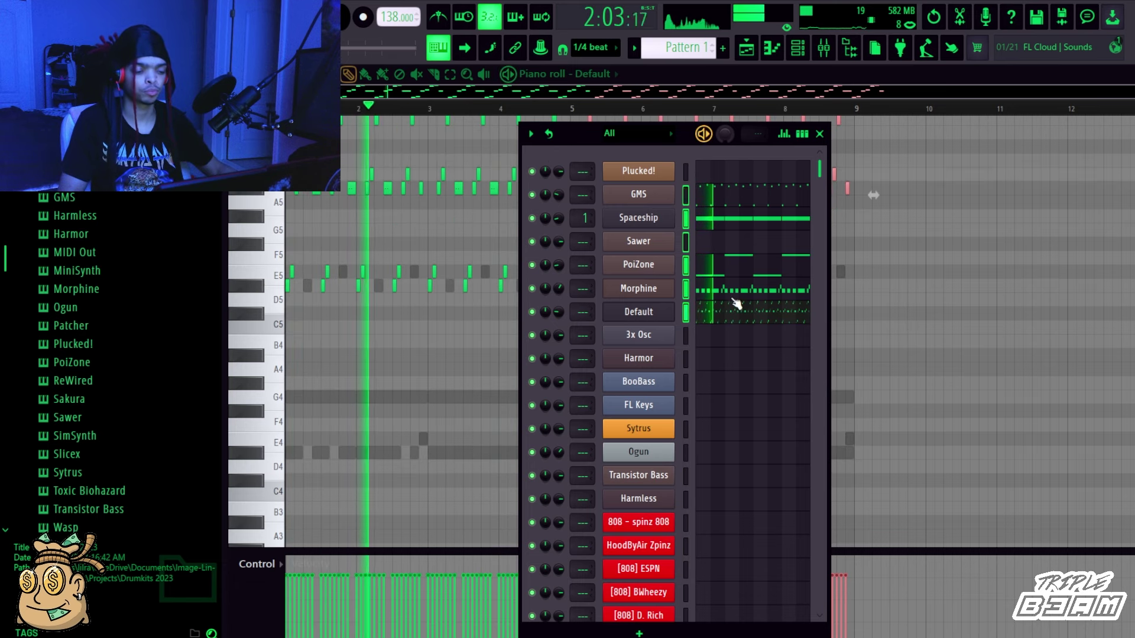
Reverse the order of the Default channel's arpeggio notes in its piano roll and check it in playback.
click(732, 309)
click(731, 310)
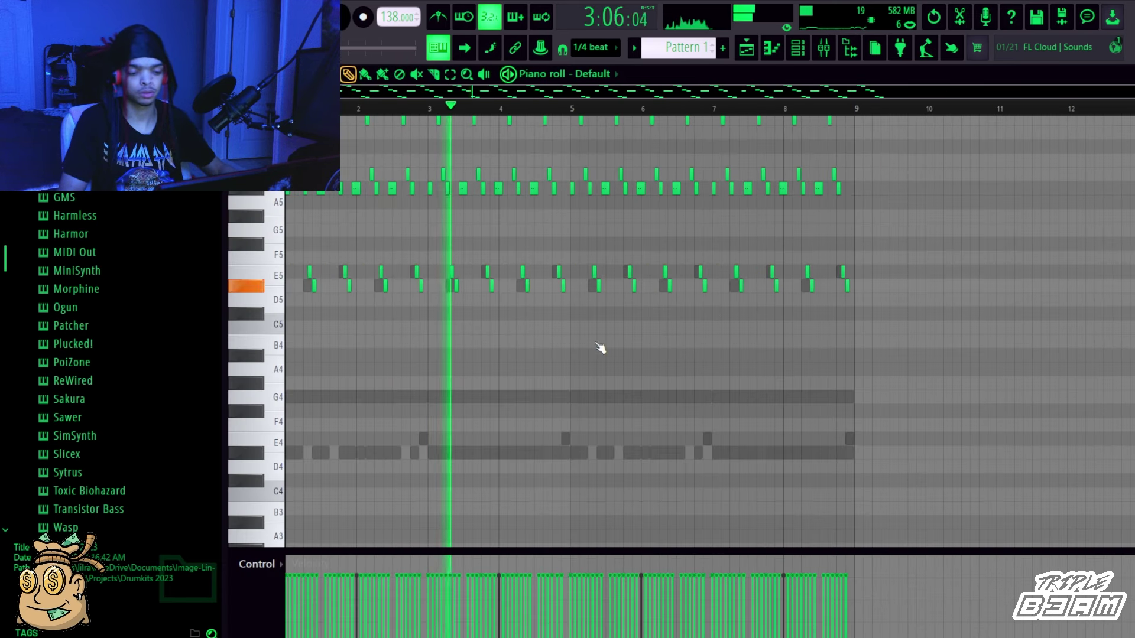
click(799, 49)
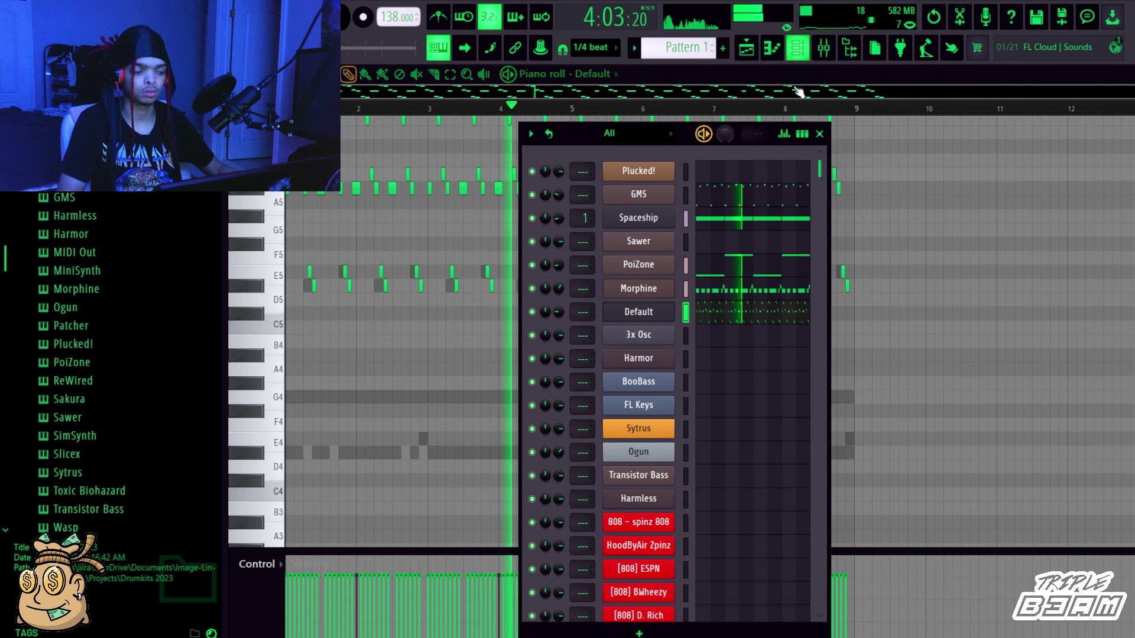
click(700, 313)
click(702, 313)
scroll(381, 287, up, 3)
key(space)
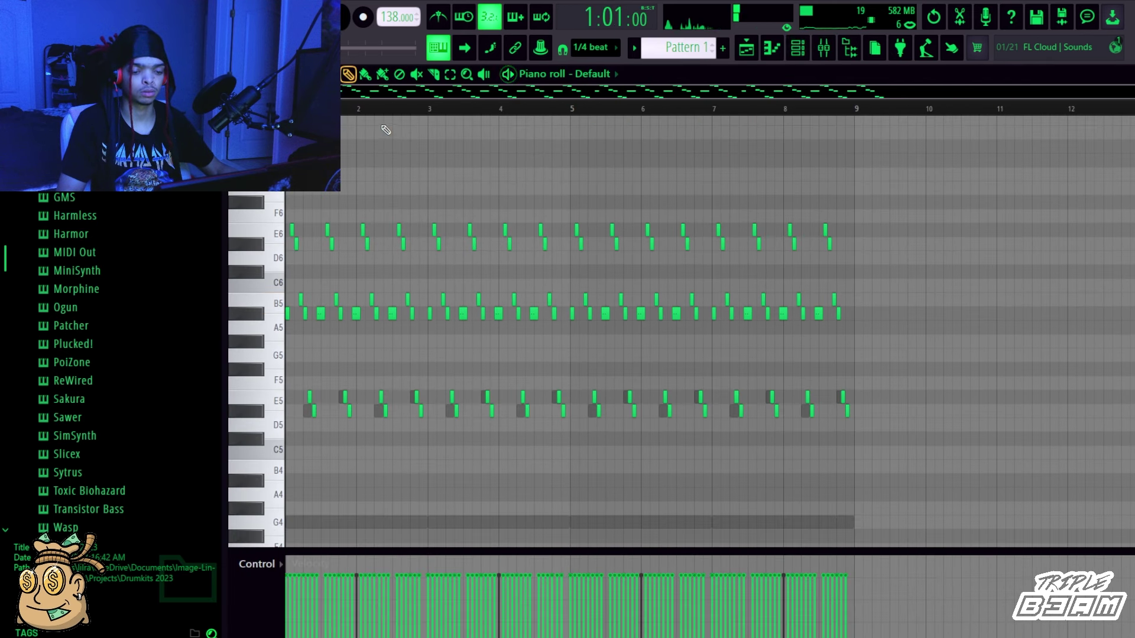
Delete all Default arpeggio notes after the first half bar and keep the phrase's last A#5 note short.
key(space)
click(451, 74)
key(space)
key(space)
key(space)
drag(893, 188, 328, 466)
key(Delete)
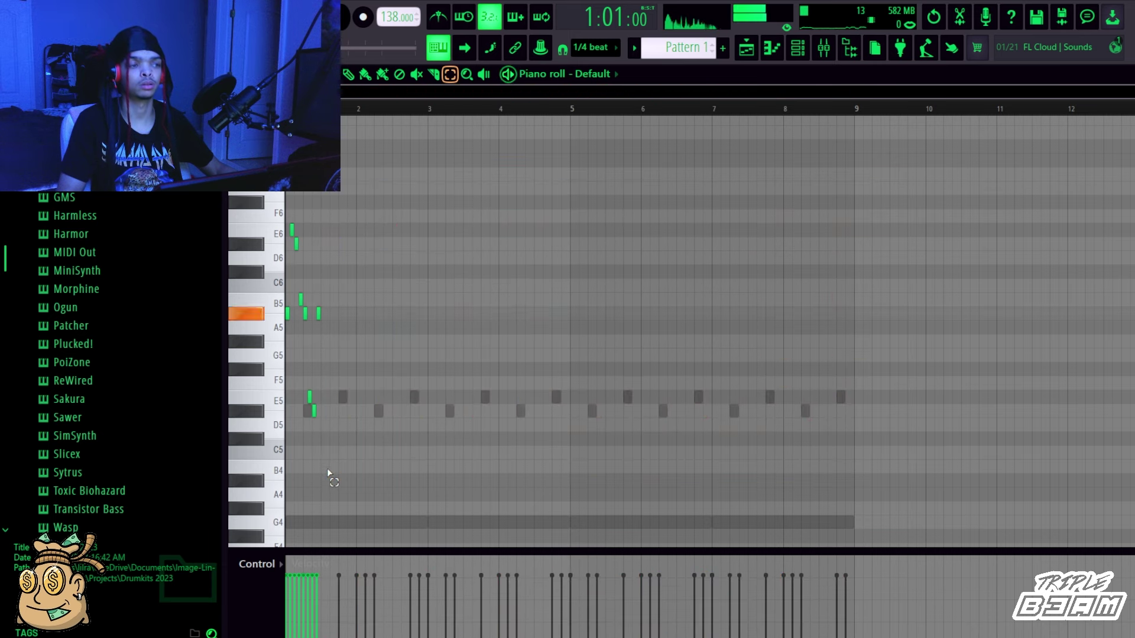
Duplicate the reversed half-bar arpeggio repeatedly until it fills the pattern through bar 8.
key(space)
key(ctrl+b)
key(ctrl+a)
key(ctrl+b)
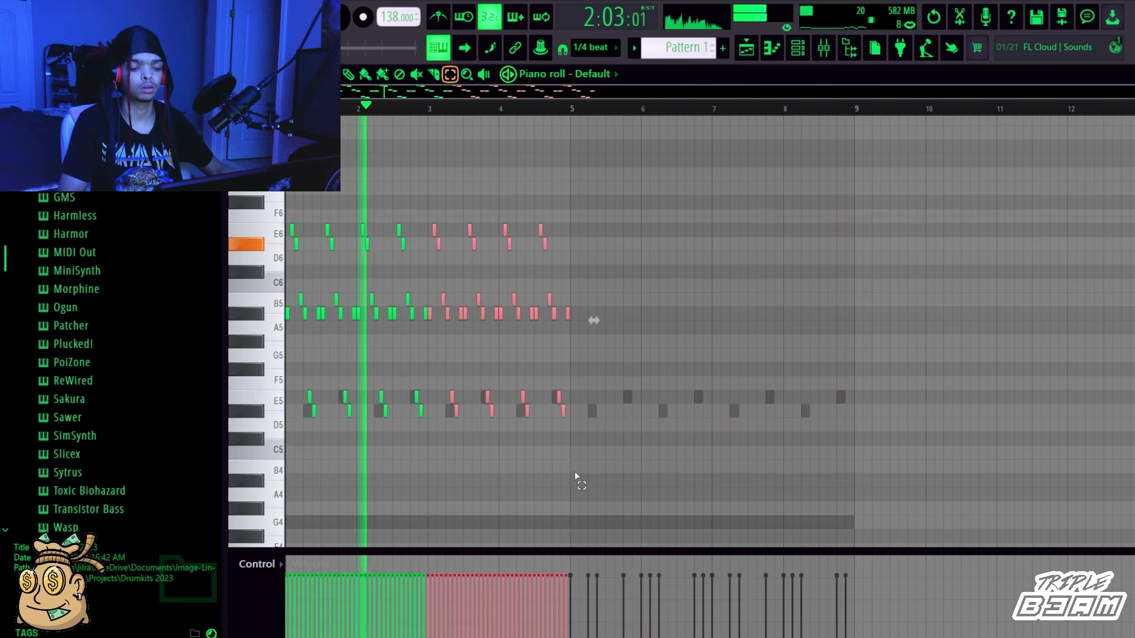
key(ctrl+b)
key(ctrl+b)
click(764, 169)
Open the 3x Osc plugin window from the channel rack and stop playback.
key(F6)
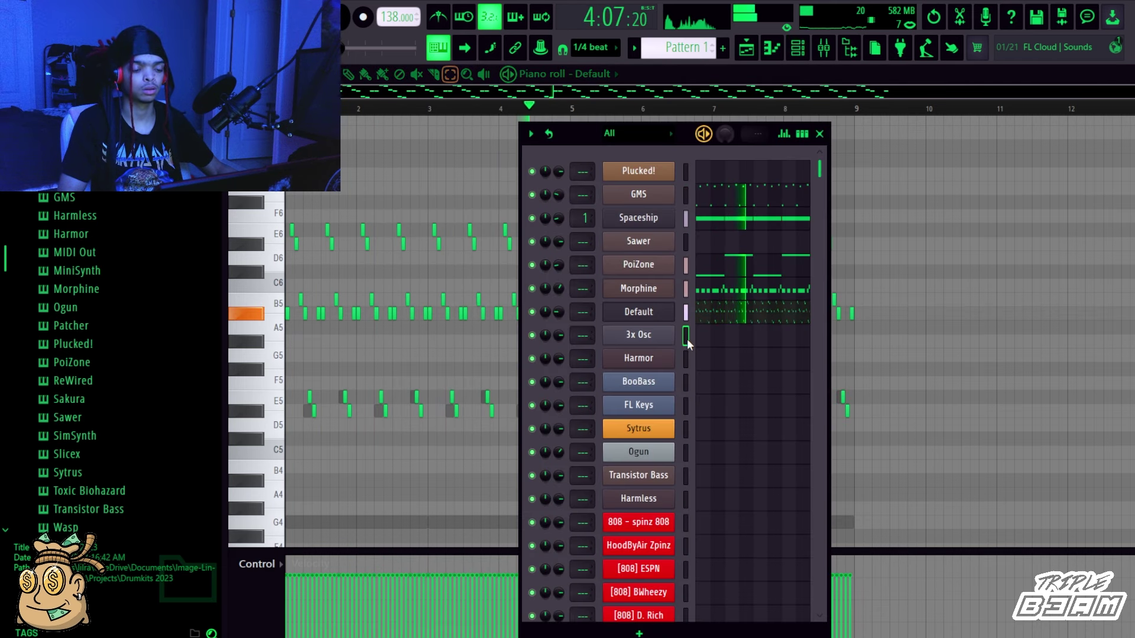
click(641, 312)
key(space)
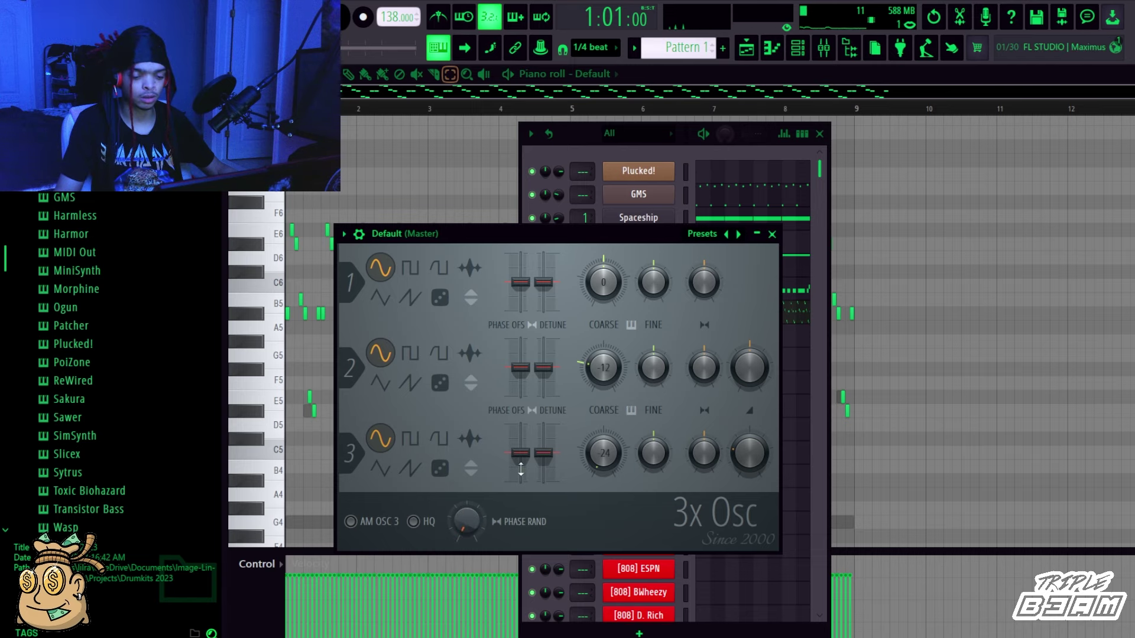
Close the 3x Osc window and open the Harmor channel to audition its sound with a test note.
click(771, 234)
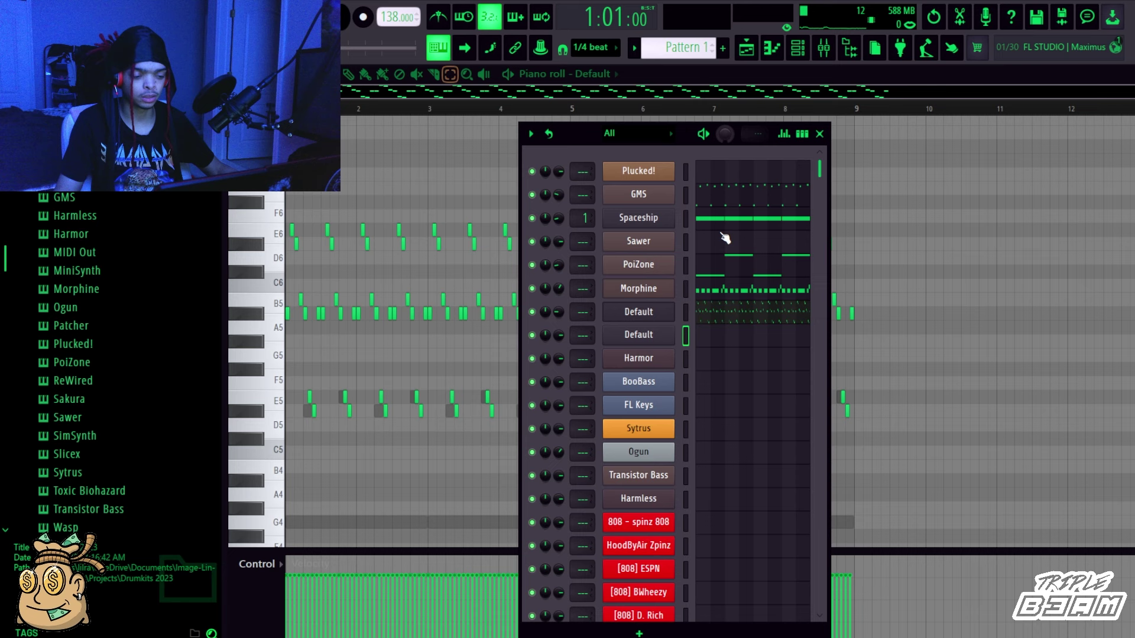
click(632, 358)
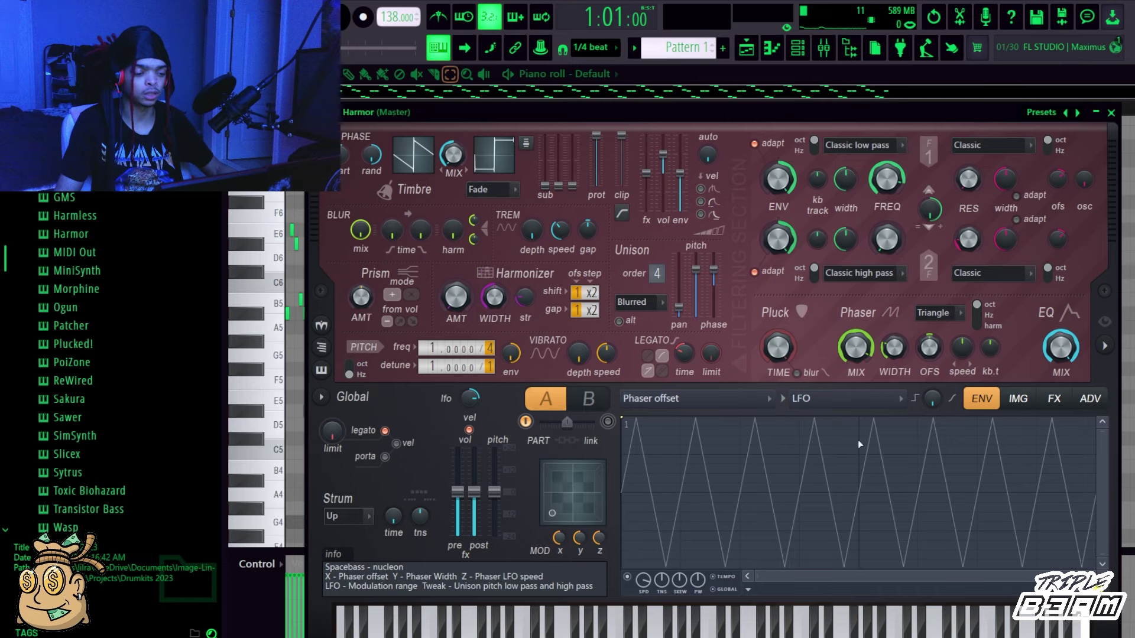
key(z)
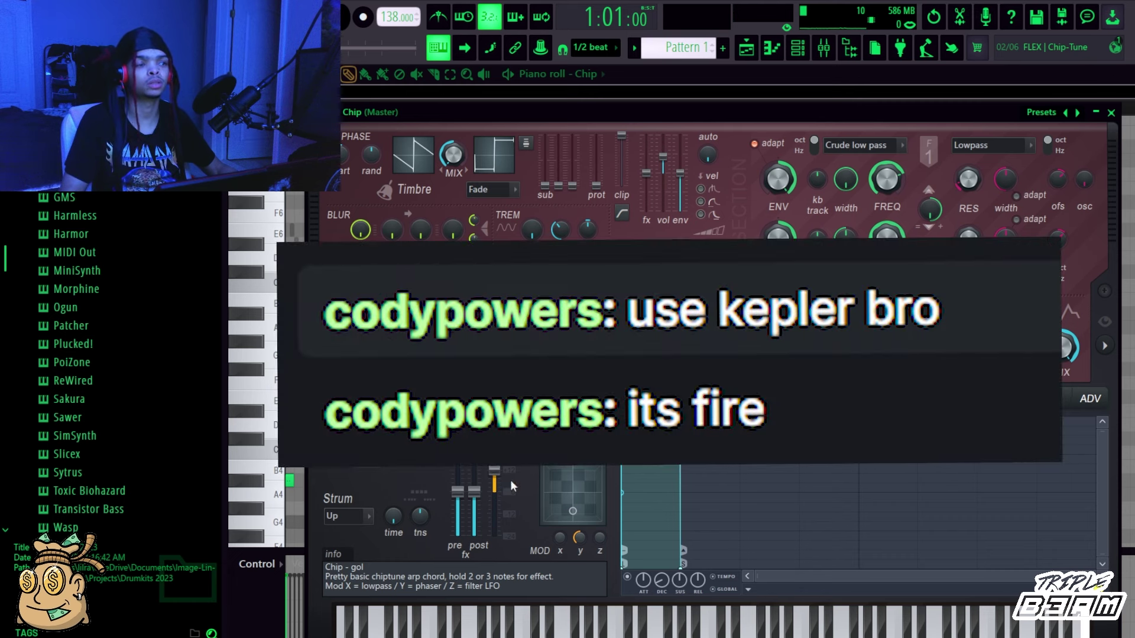
Close the Kepler window and step forward through Harmor's presets from Chip to Tronic 2.
click(1111, 112)
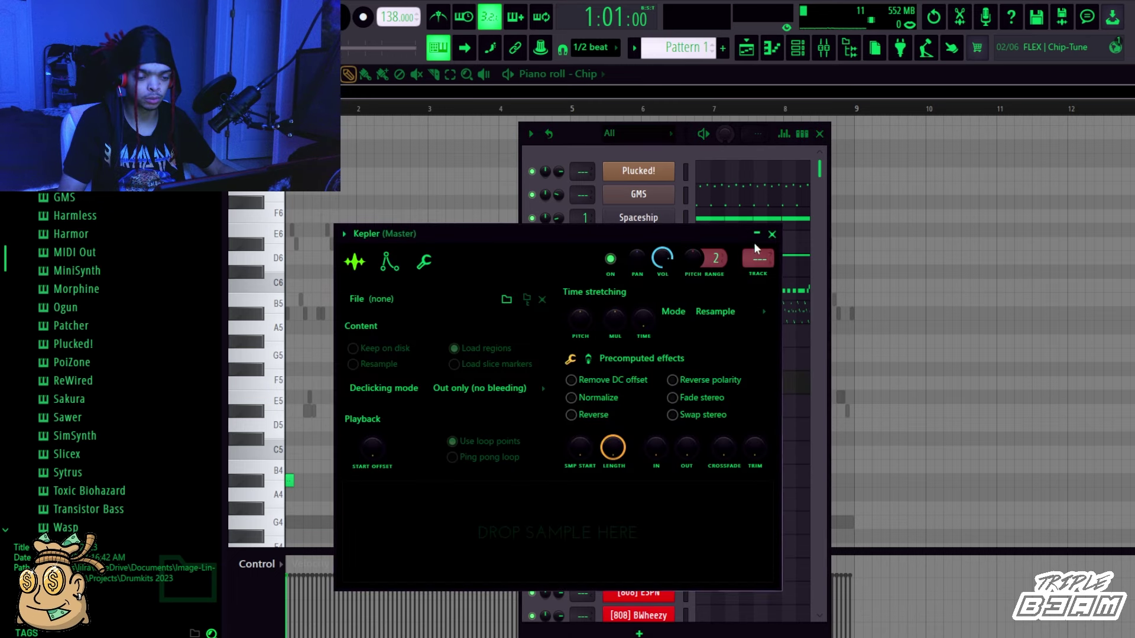
click(772, 234)
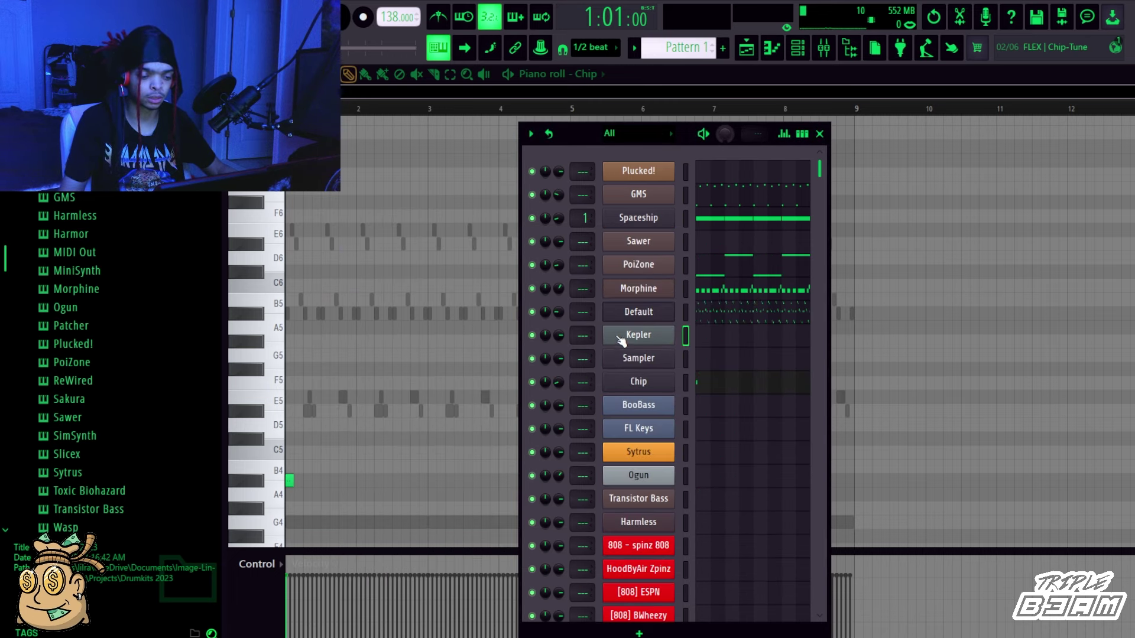
click(632, 381)
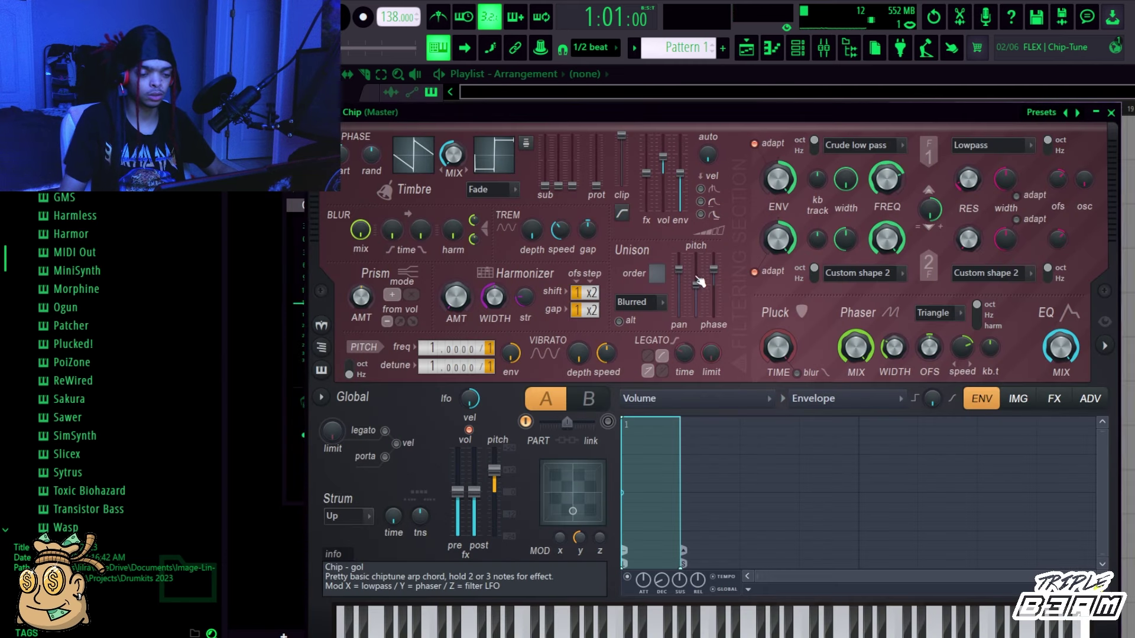
click(1076, 112)
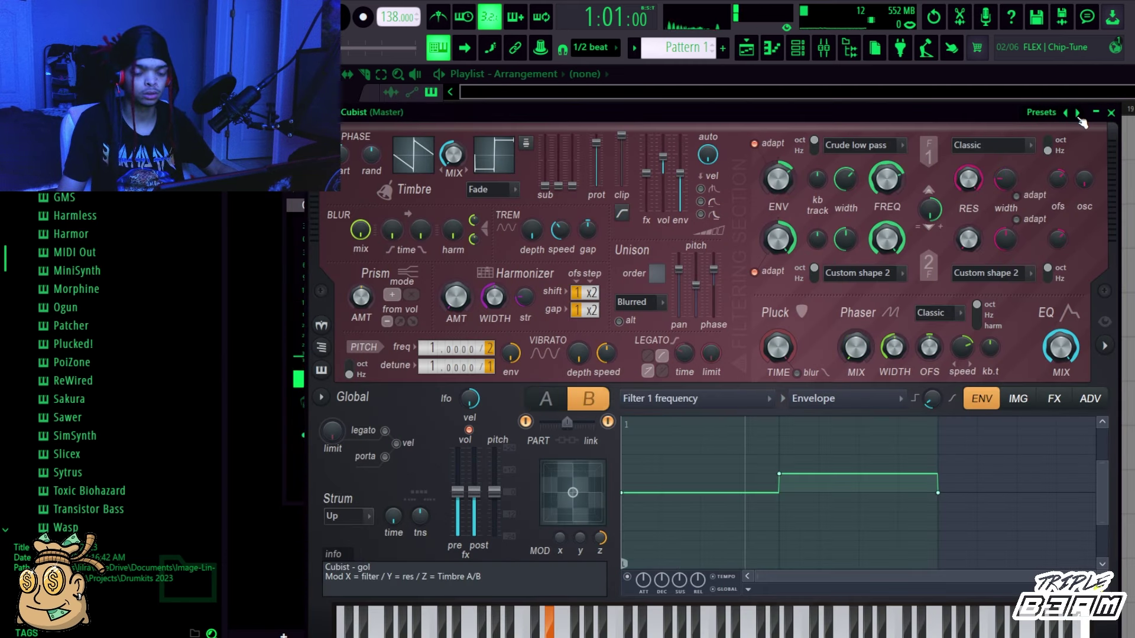
click(1077, 112)
click(1077, 113)
click(1077, 112)
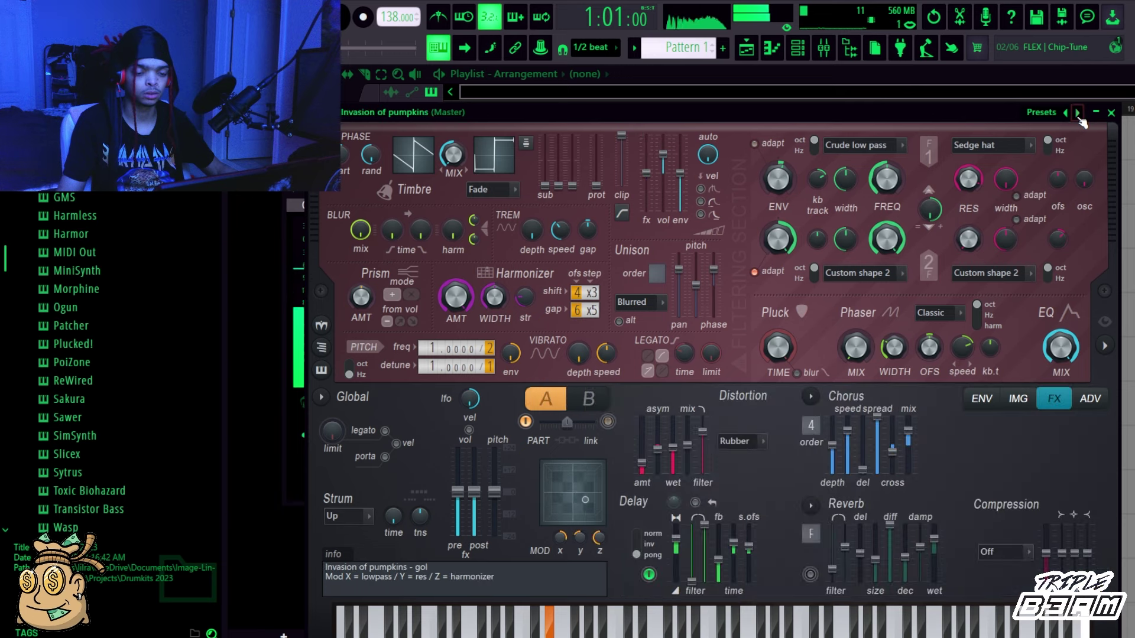
click(1077, 113)
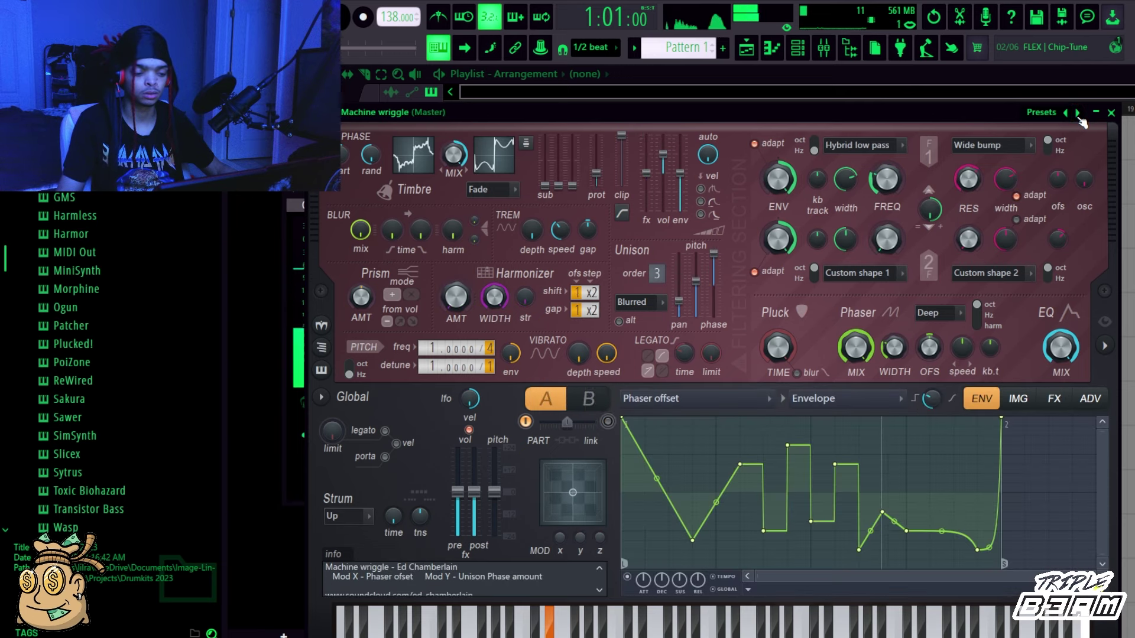
click(1076, 112)
click(1077, 112)
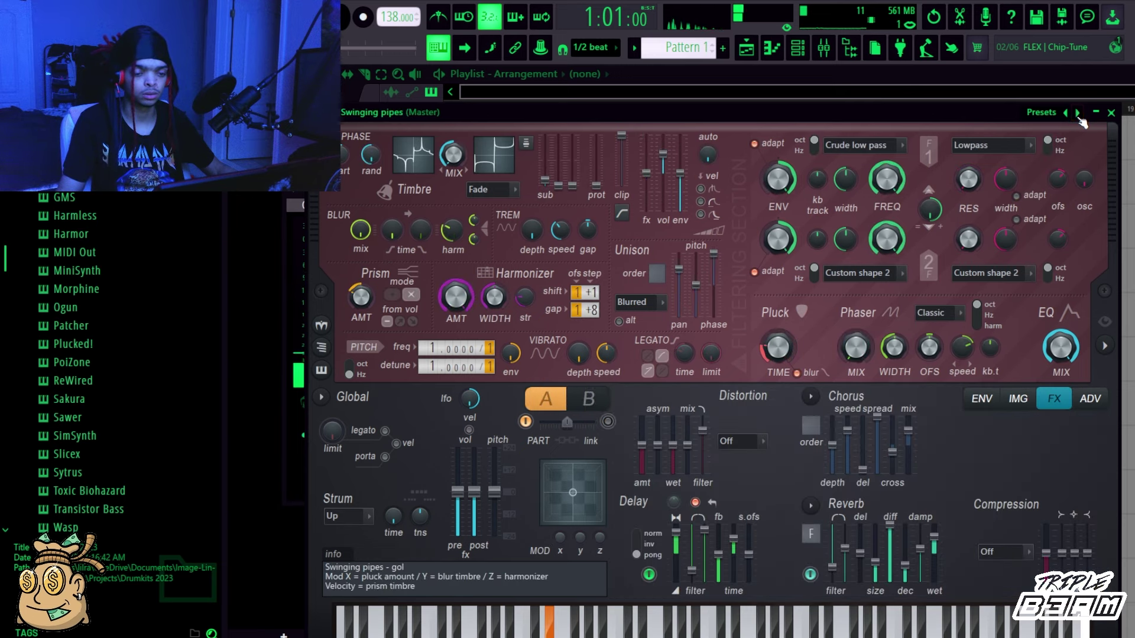
click(1077, 112)
click(1076, 112)
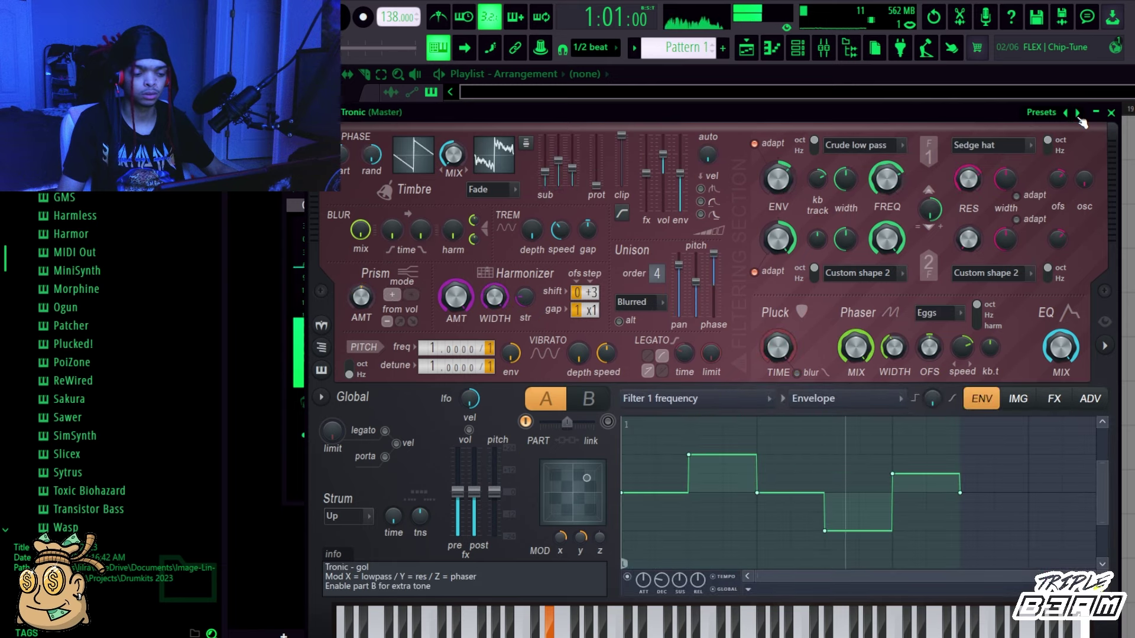
In the Tronic 2 piano roll, lengthen the first D#4 note to two bars and duplicate it through bar 8 during playback.
key(F7)
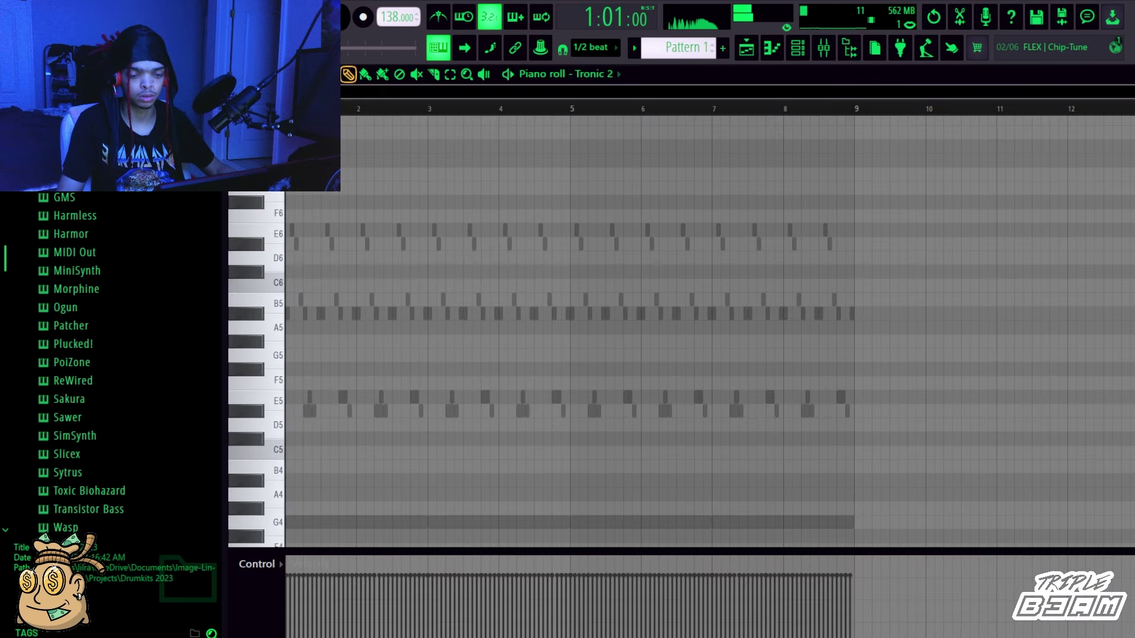
scroll(351, 217, down, 5)
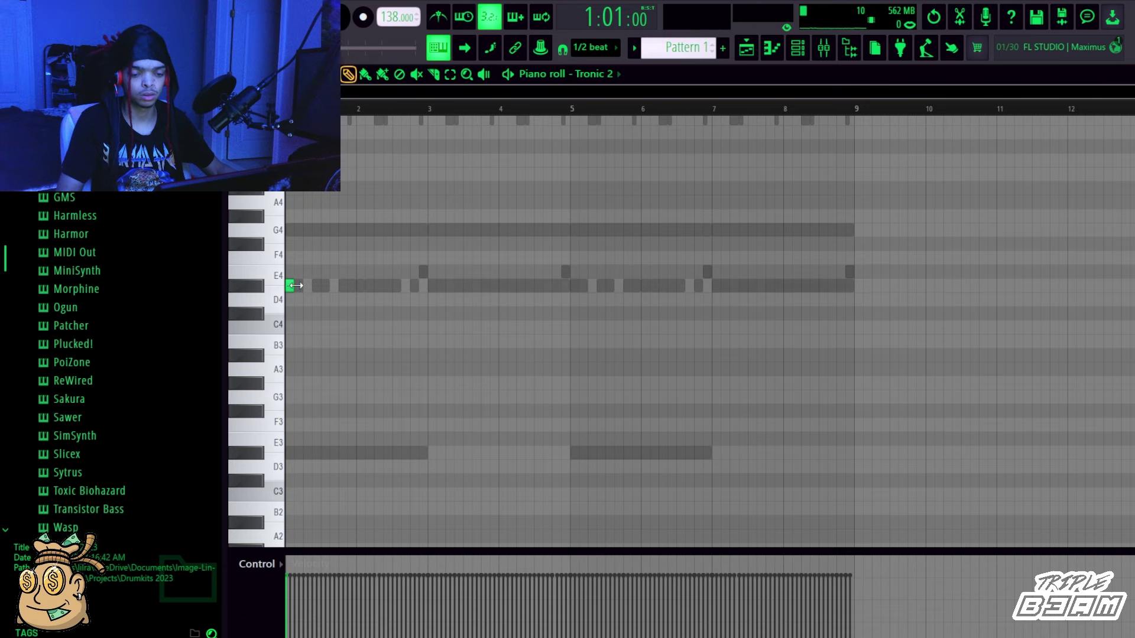
drag(290, 286, 428, 290)
key(space)
key(ctrl+b)
key(ctrl+b)
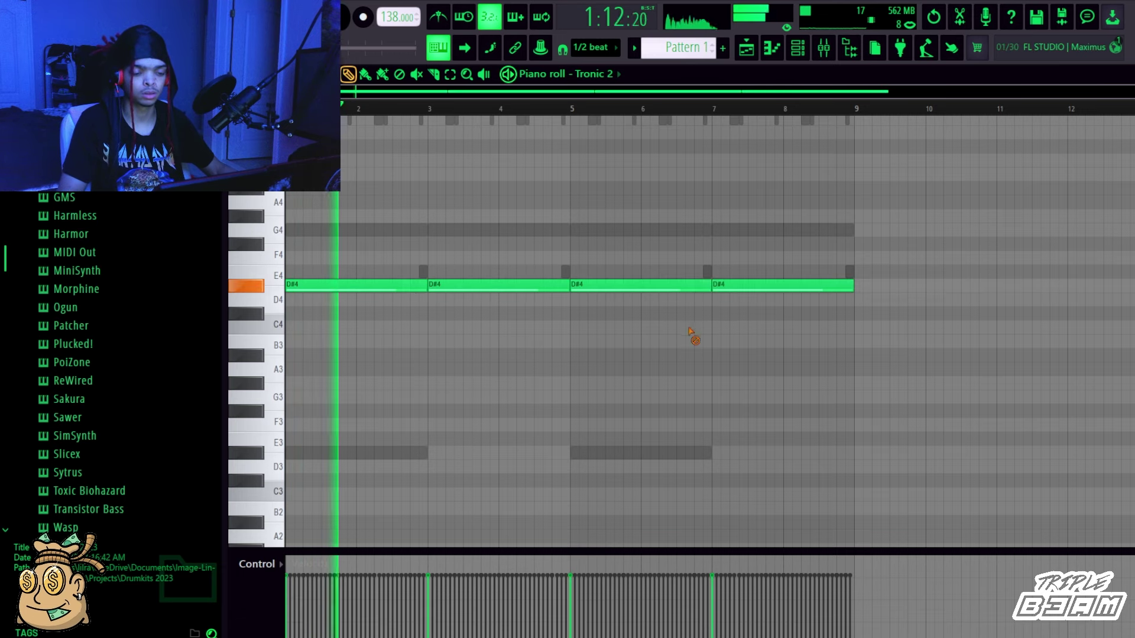
Mute the Morphine channel and cut its existing notes from the pattern.
click(797, 48)
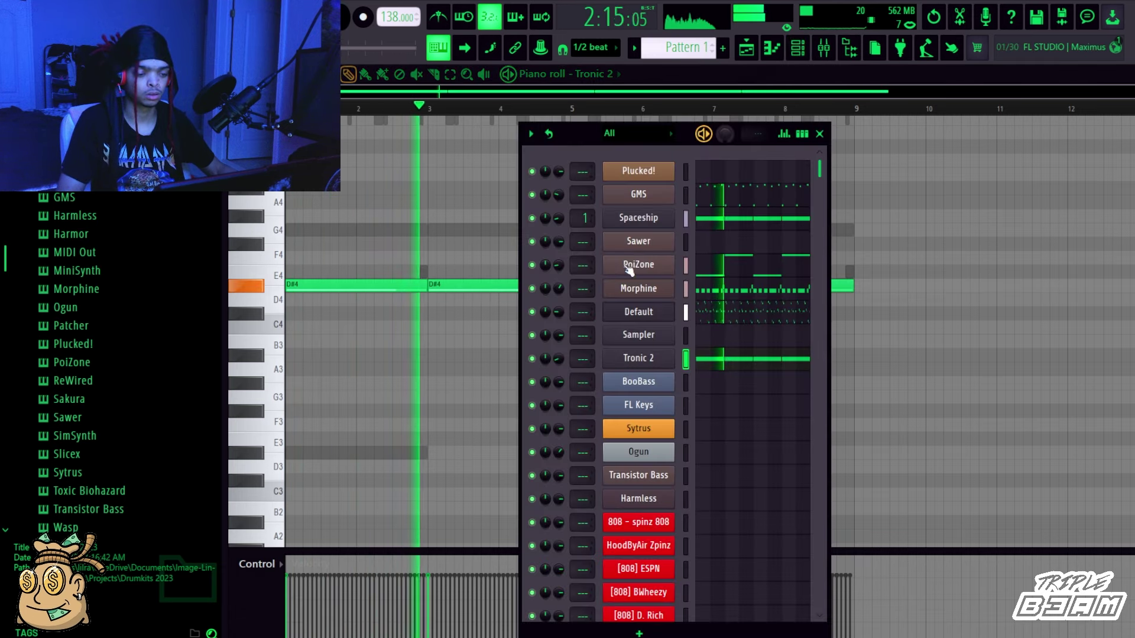
click(533, 288)
click(627, 290)
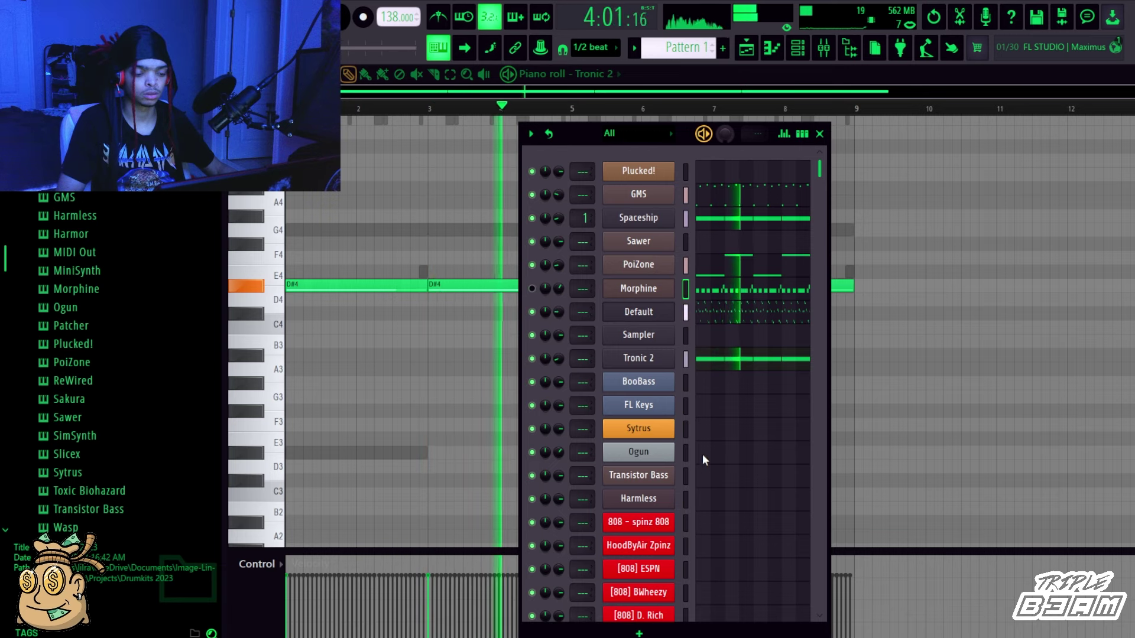
key(ctrl+x)
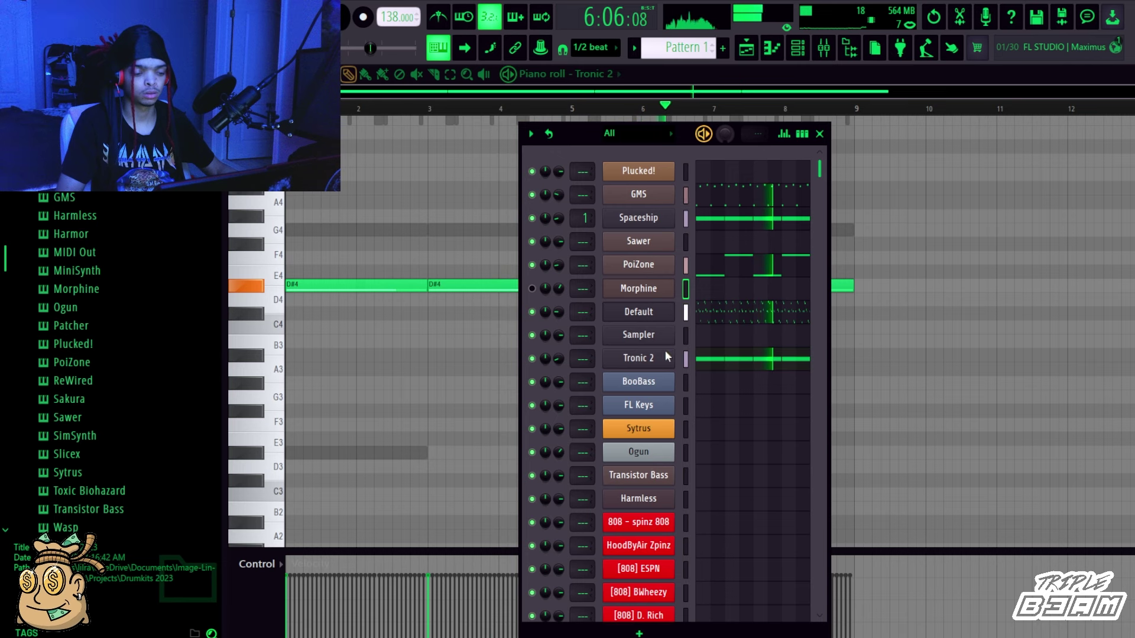
Open Morphine's preset library and pick a preset from the Leads bank.
click(638, 288)
click(442, 316)
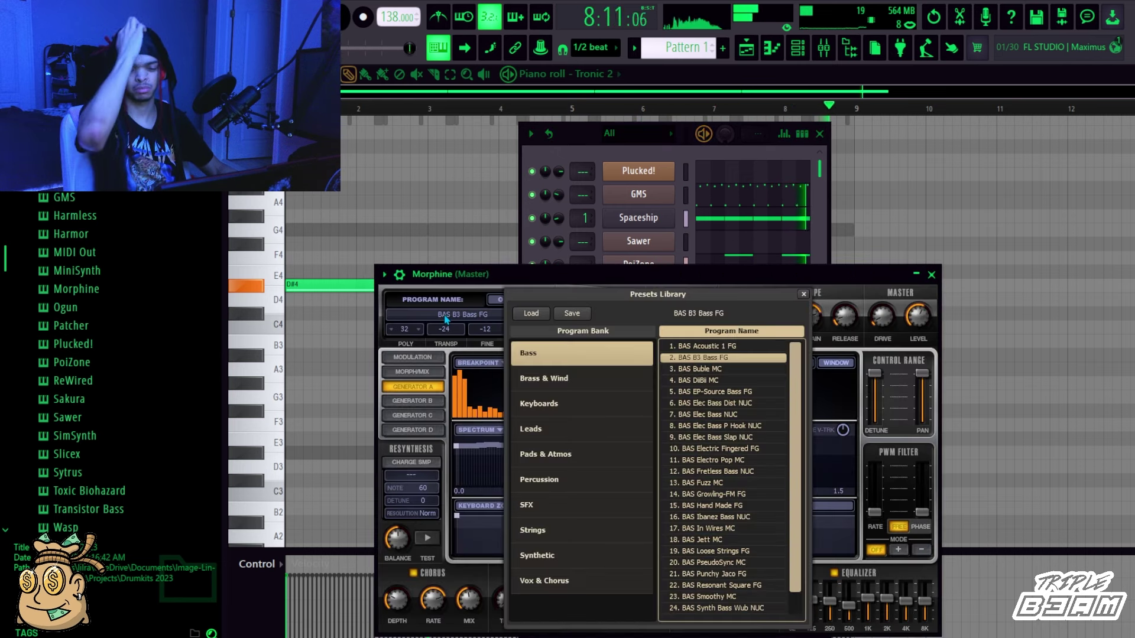
click(587, 429)
click(711, 426)
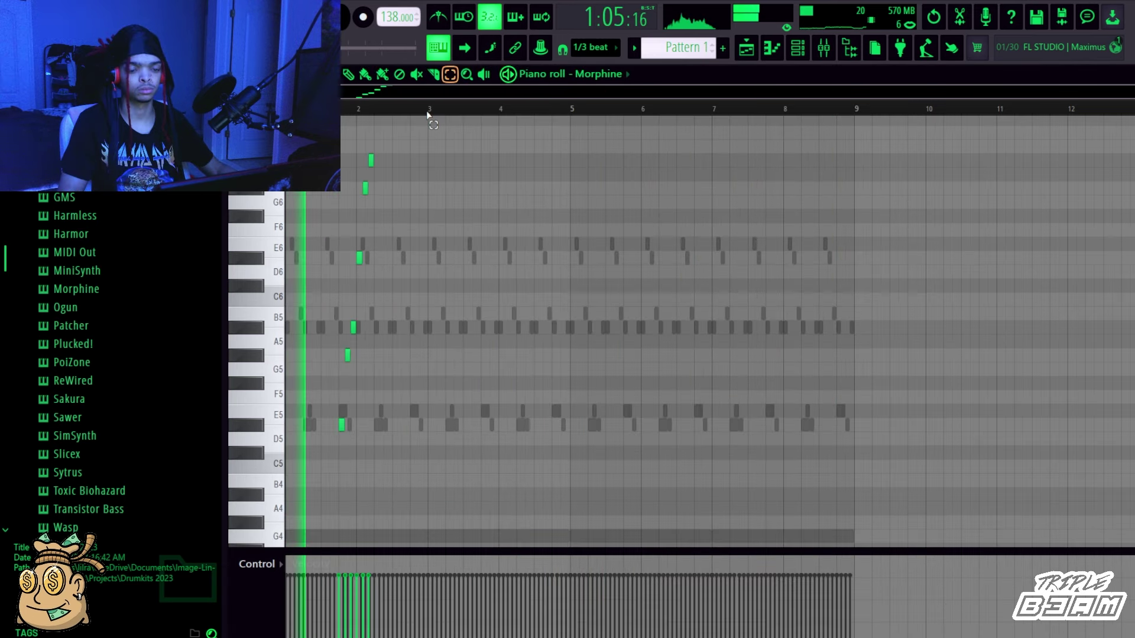
Select Morphine's rising six-note run and duplicate it every bar through the end of the pattern.
drag(427, 112, 341, 115)
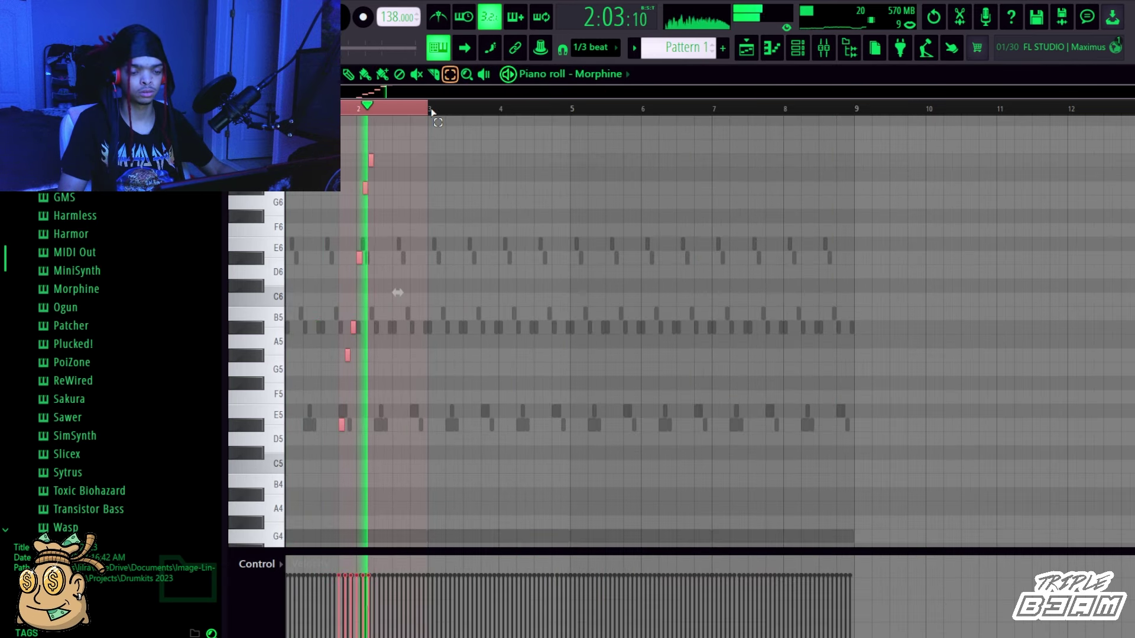
key(ctrl+b)
key(ctrl+b)
key(ctrl+b)
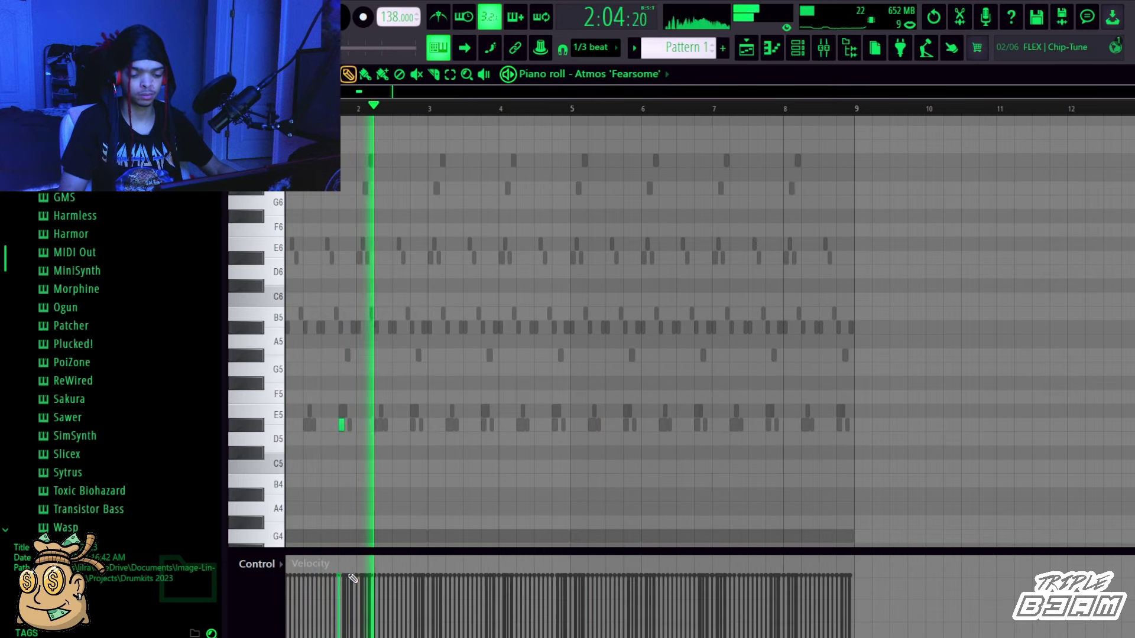
Add a short D#5 note late in bar 3 of the Atmos 'Fearsome' part and duplicate the four-bar phrase into bars 5 to 8.
click(483, 425)
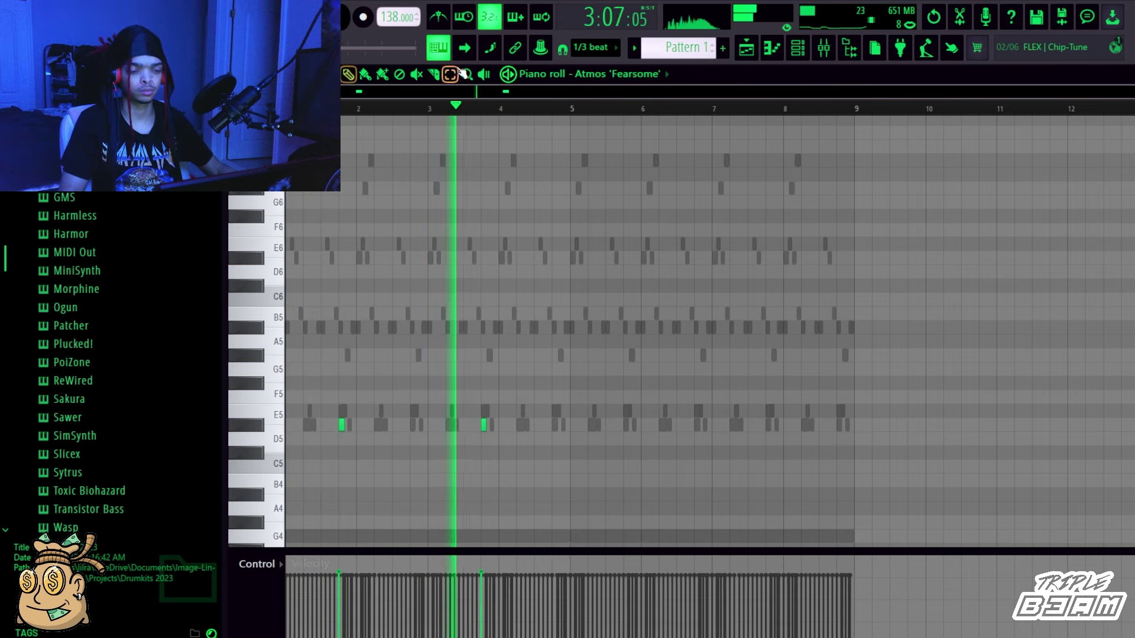
key(ctrl+b)
click(692, 120)
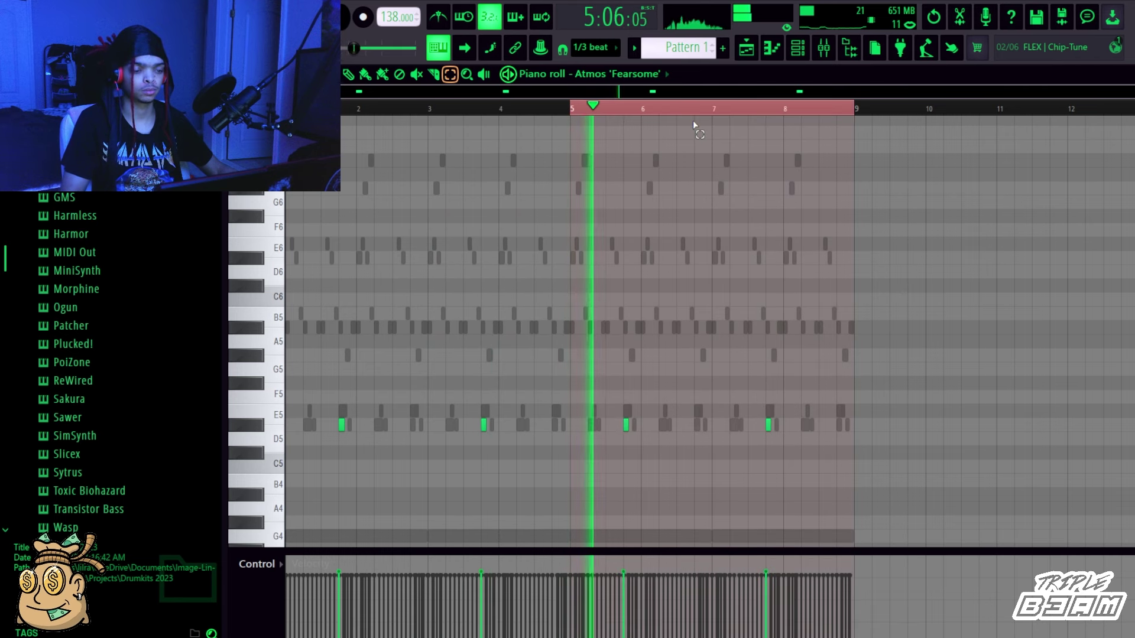
Duplicate the Default channel's one-bar phrase with the long F4 note until it fills the pattern through bar 8.
click(797, 48)
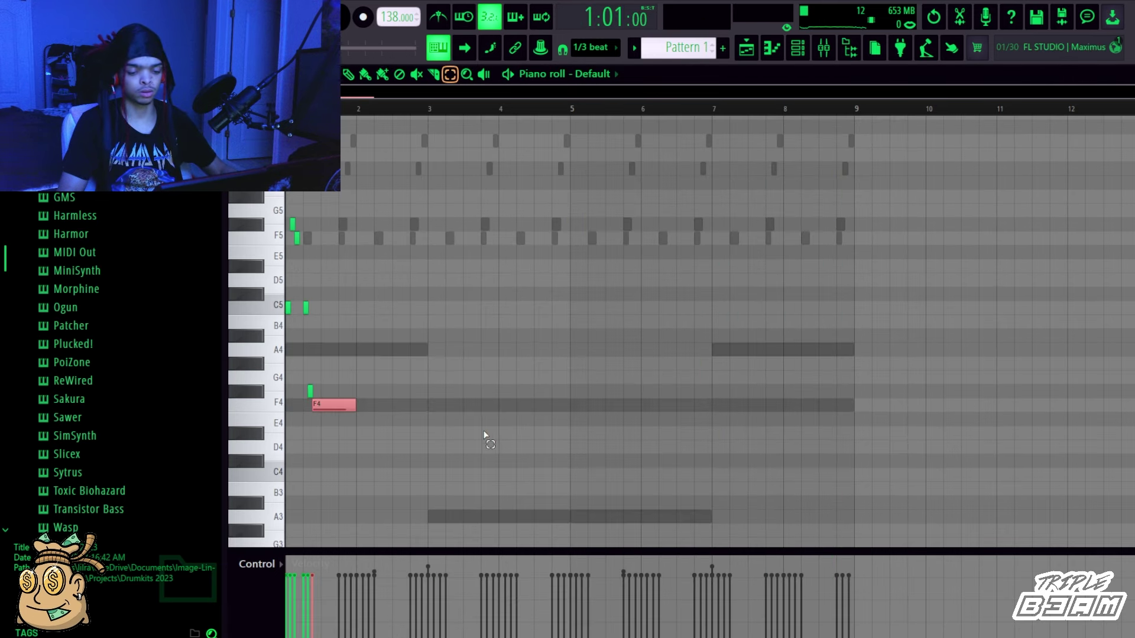
key(ctrl+b)
ctrl+click(473, 432)
key(ctrl+b)
key(ctrl+b)
key(ctrl+b)
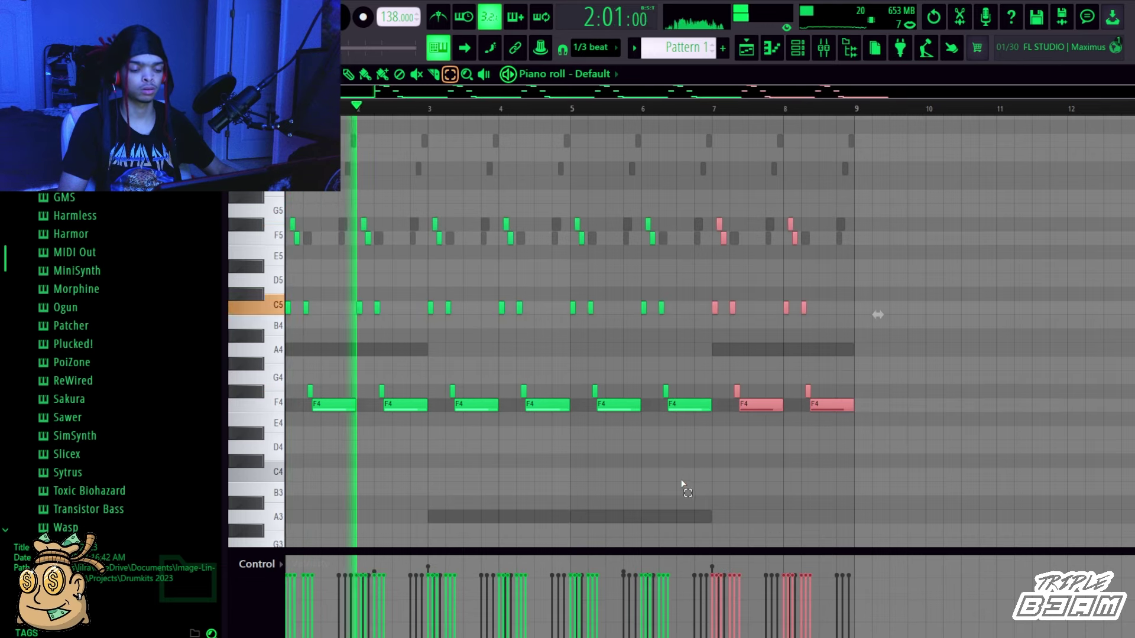
ctrl+click(704, 477)
Raise the Default channel's volume in the channel rack.
click(815, 50)
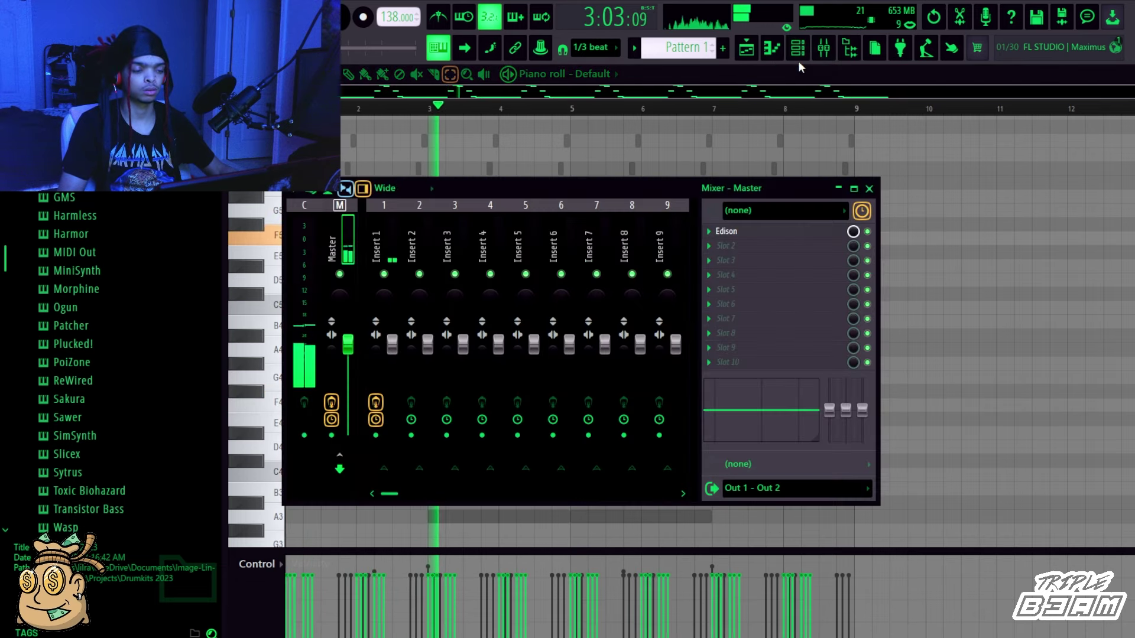
click(823, 49)
click(798, 50)
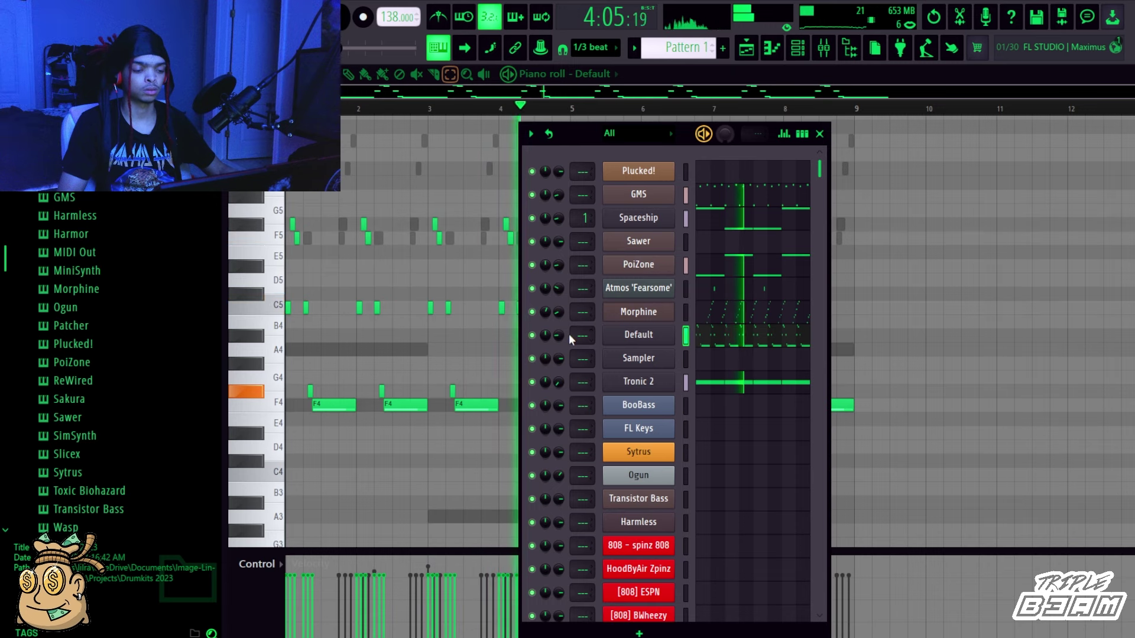
drag(559, 336, 558, 318)
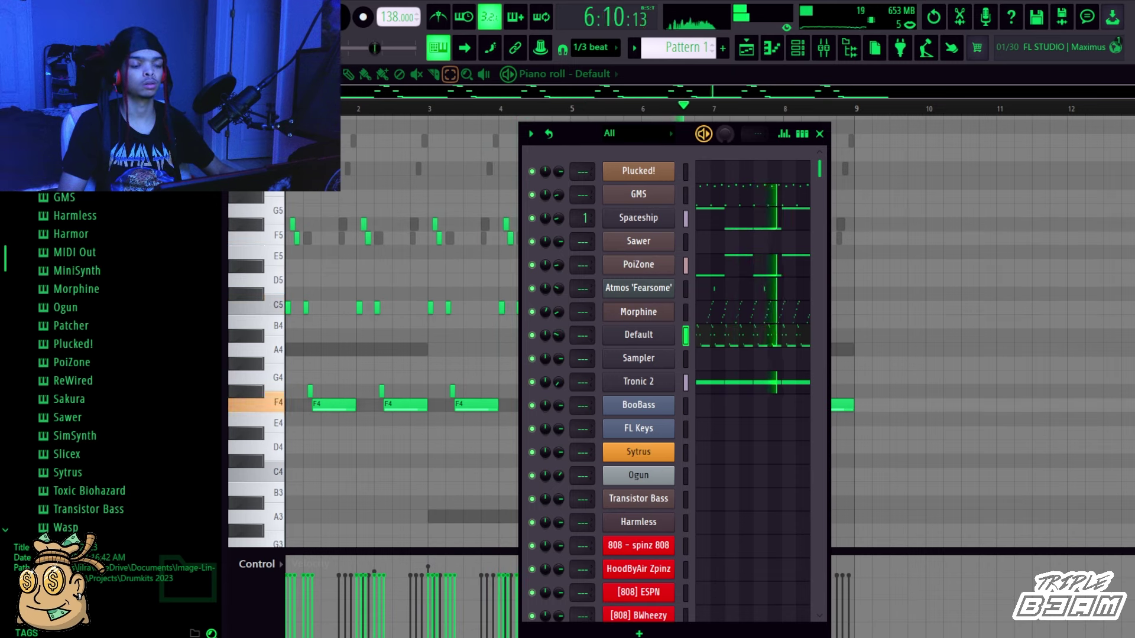
Set the Default synth's delay filter to 56.3 and delay mix to 54.5, and review its chorus, phaser and distortion effects.
click(626, 342)
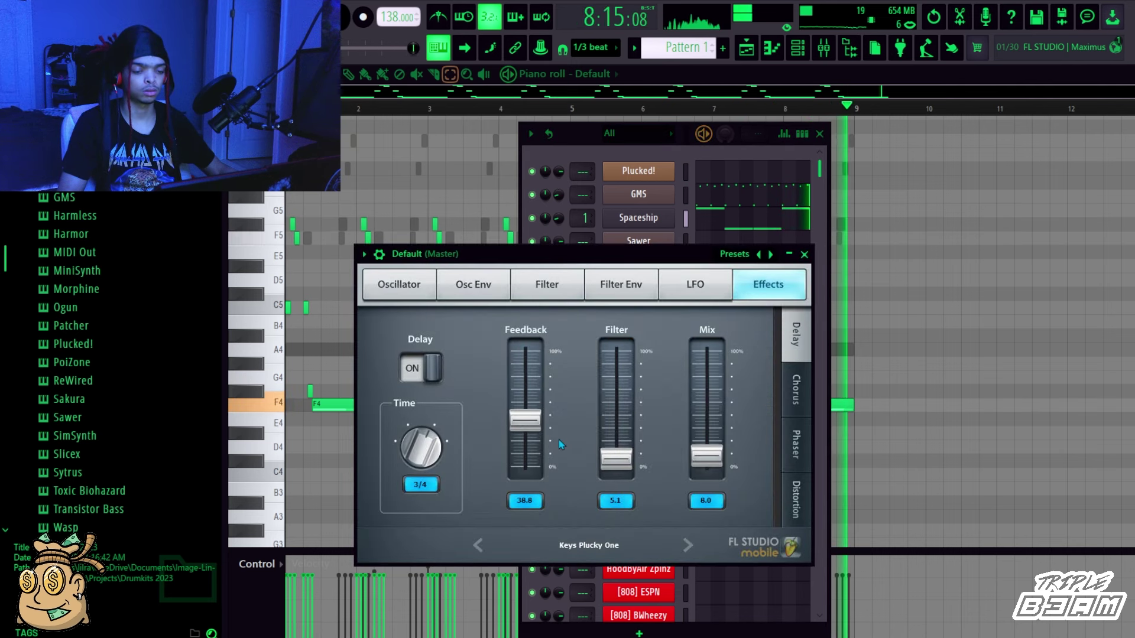
drag(616, 440, 615, 398)
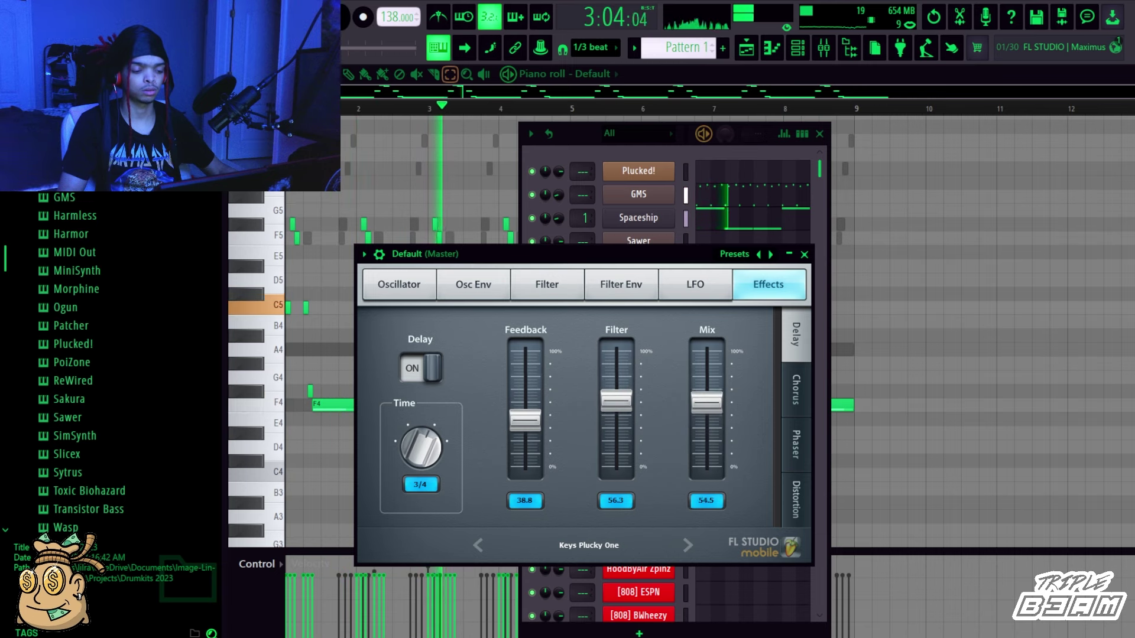
click(795, 393)
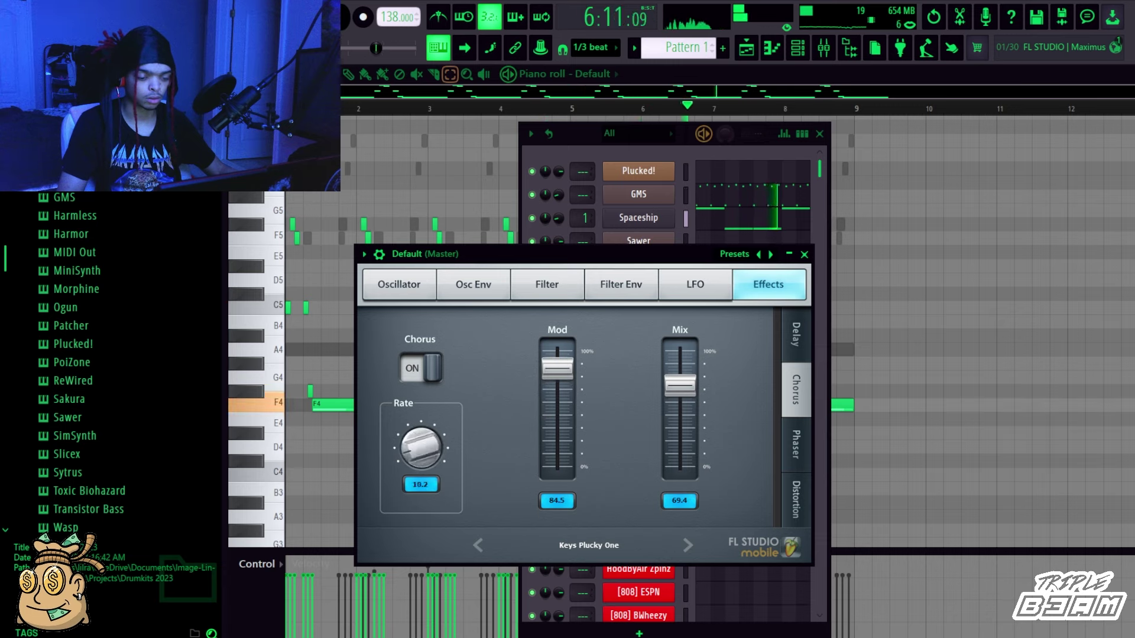
click(796, 448)
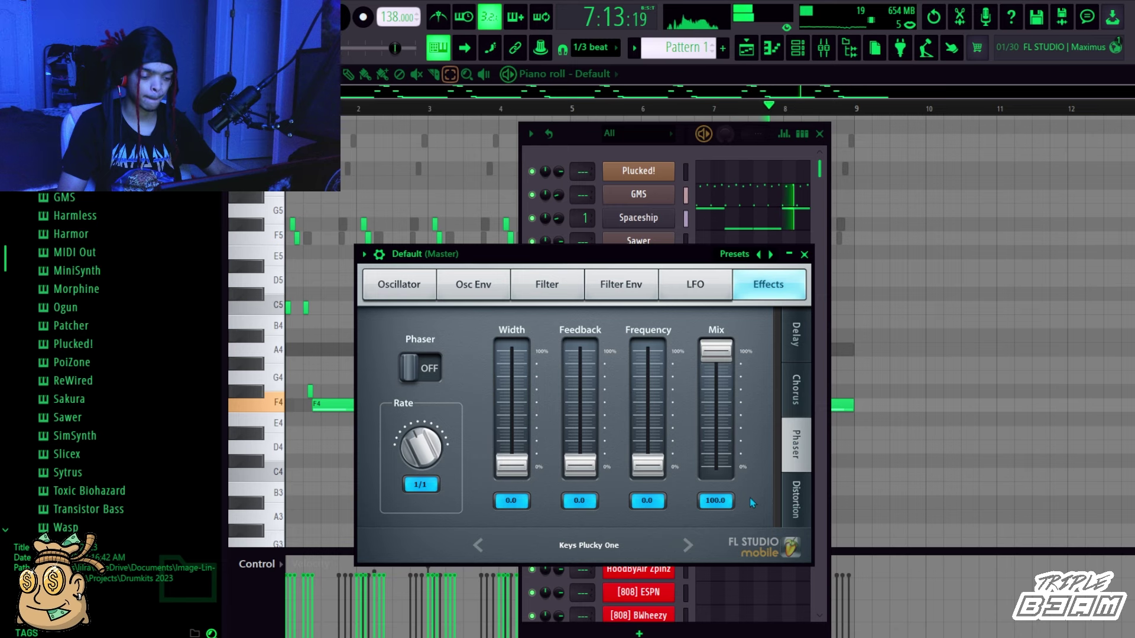
click(791, 499)
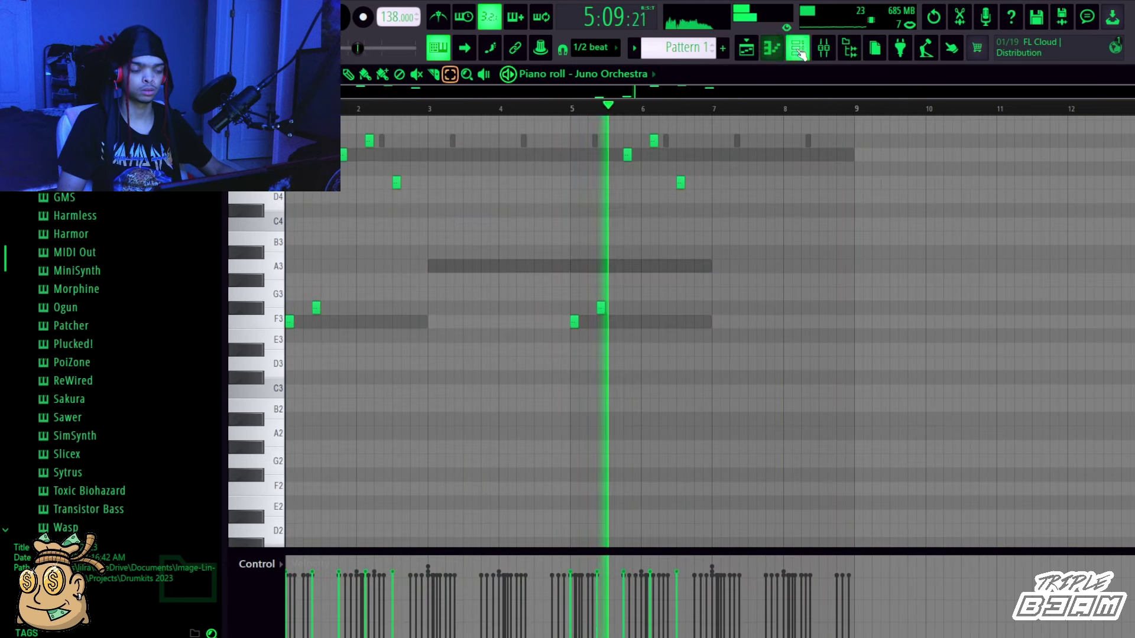
Audition FLEX presets for the Juno Orchestra channel, including Neon Drive, Qoarx and Polex Poly, and load Soundtracker.
click(798, 50)
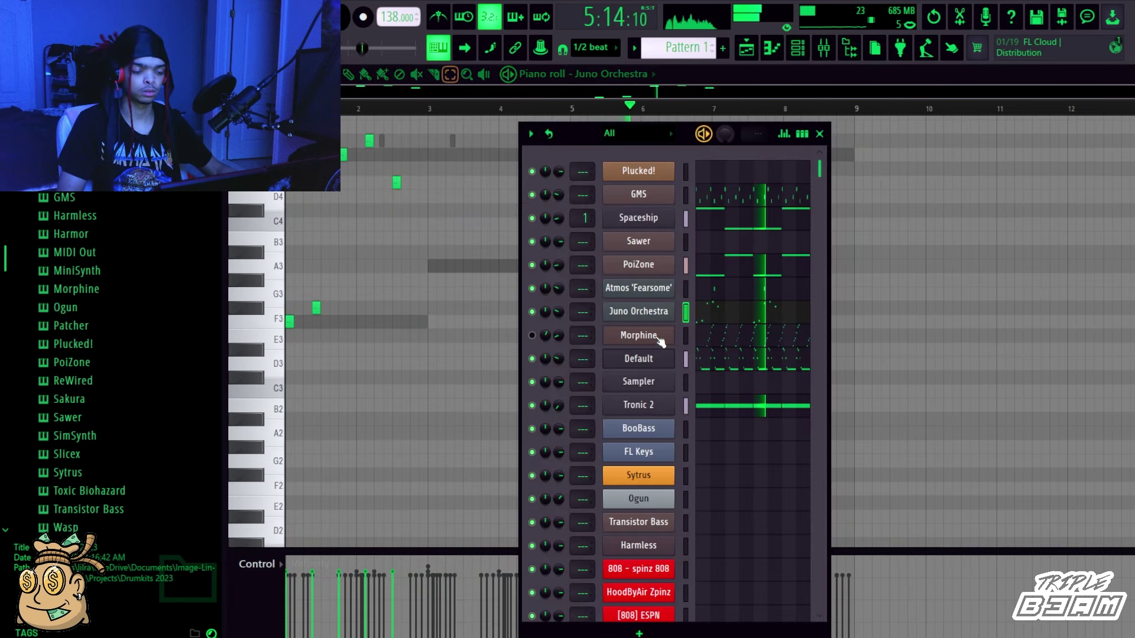
click(635, 312)
scroll(467, 455, down, 9)
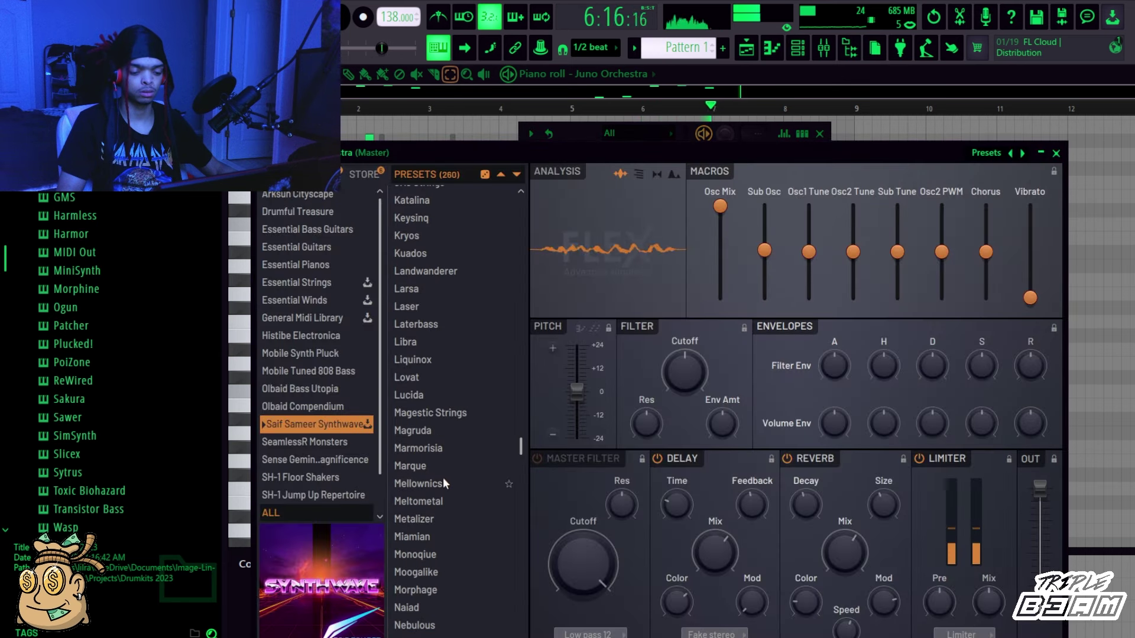
click(445, 358)
scroll(443, 402, down, 5)
click(441, 414)
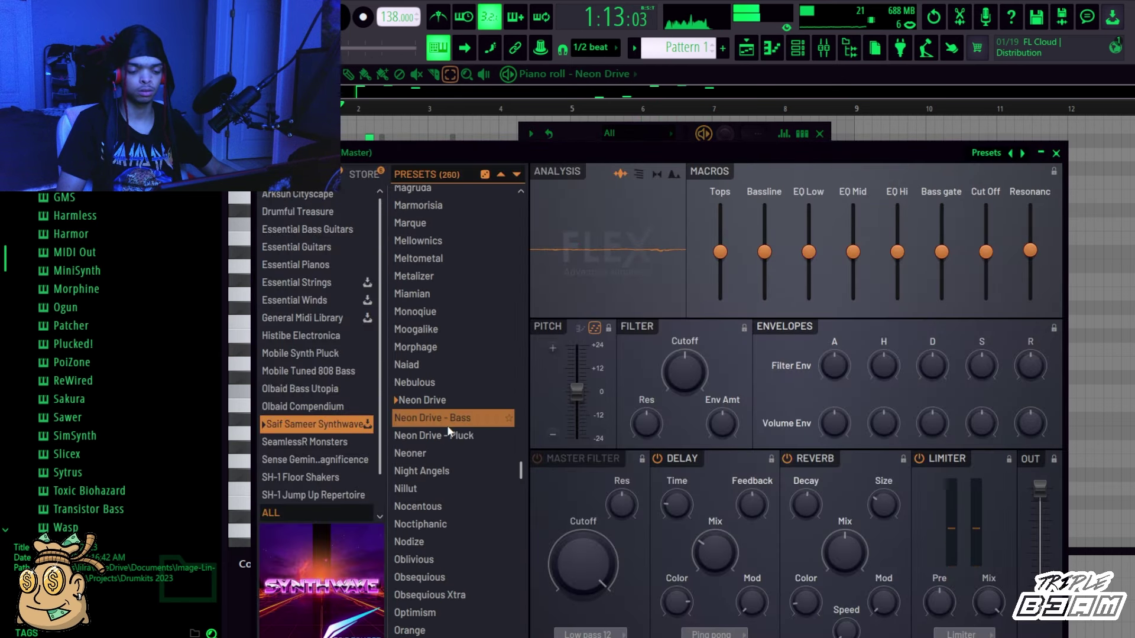
scroll(444, 471, down, 8)
click(442, 471)
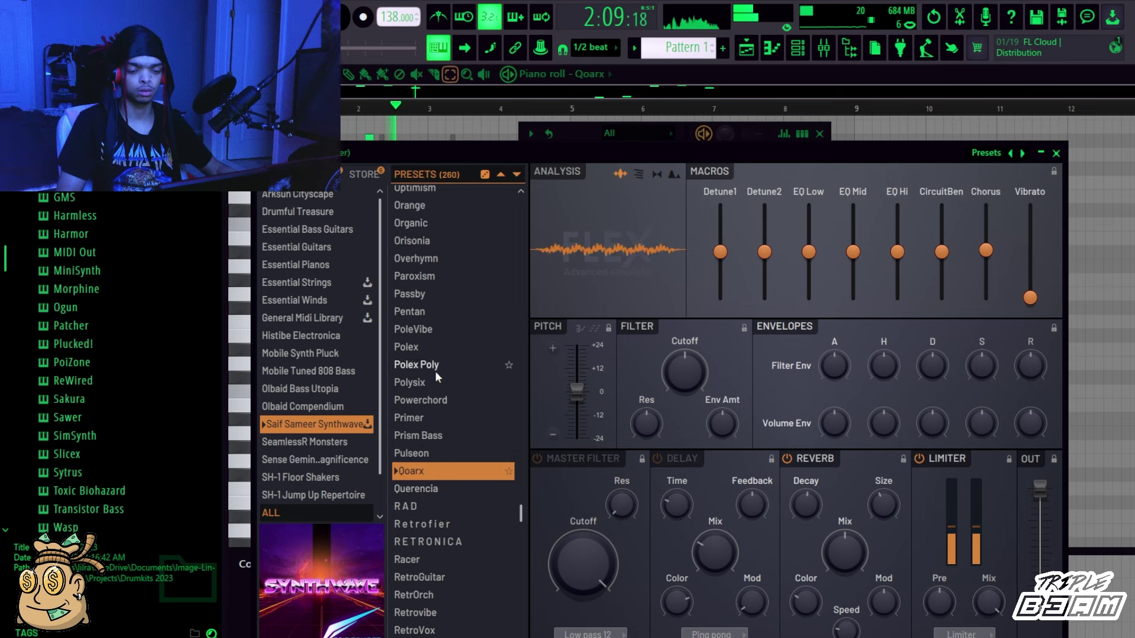
scroll(478, 427, down, 8)
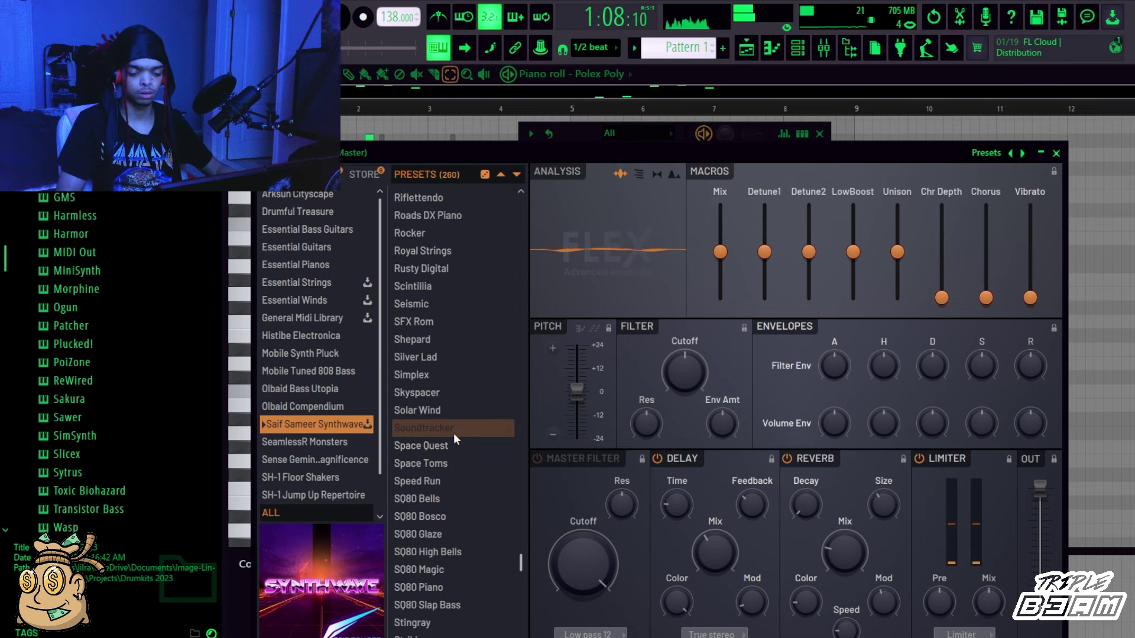
click(456, 430)
scroll(472, 441, down, 3)
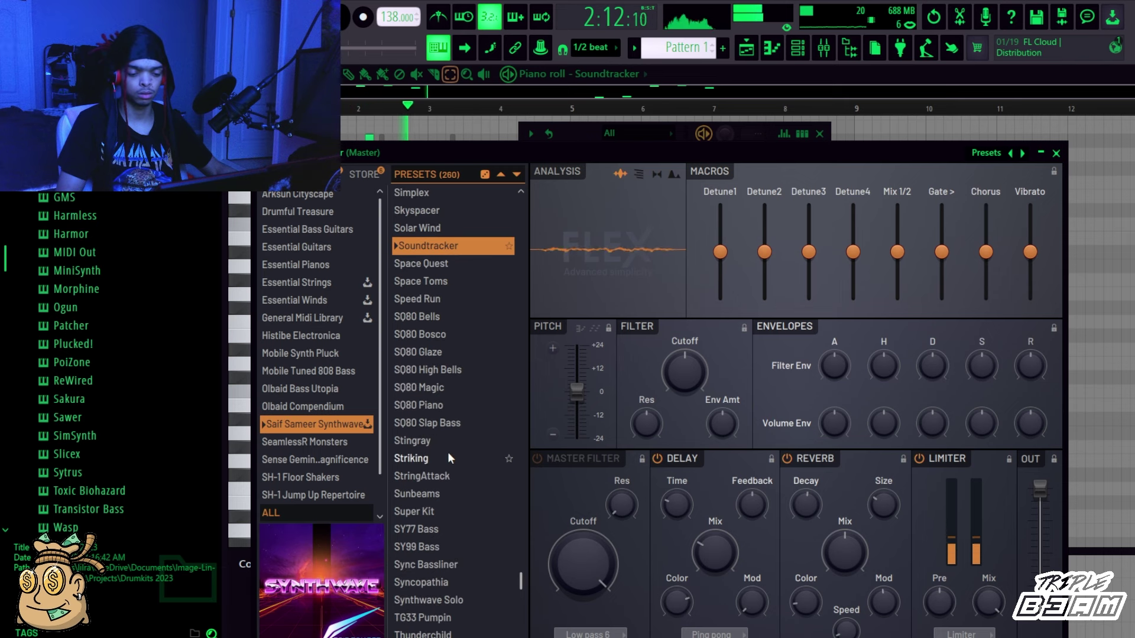
Switch the Morphine synth to the LED Toxic Avenger FG preset and lower its volume in the channel rack.
click(584, 131)
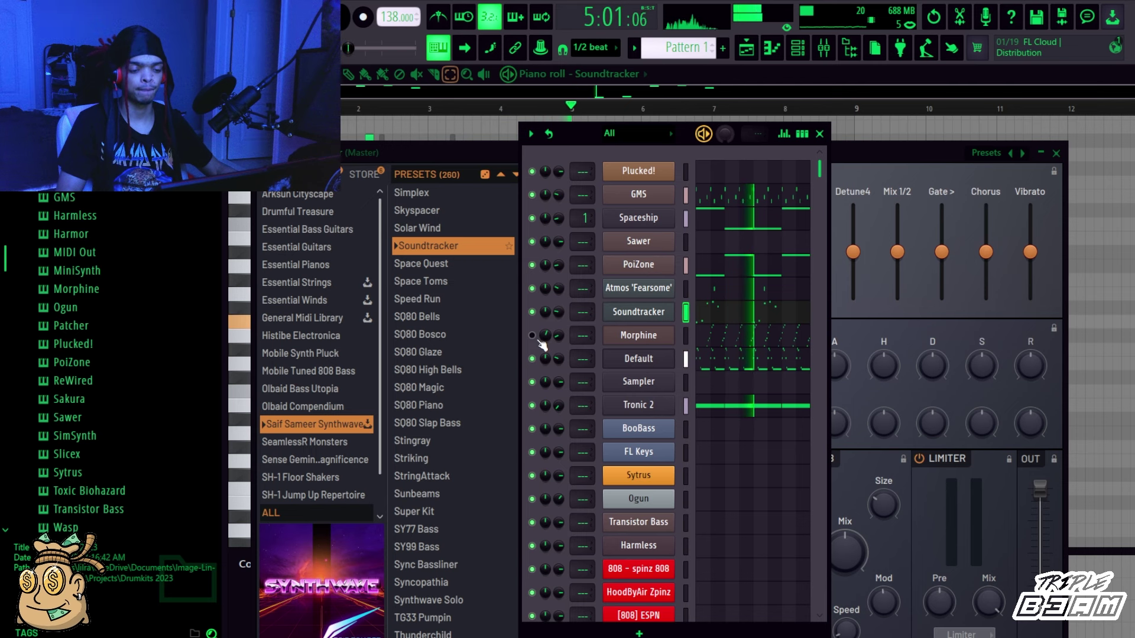
click(652, 341)
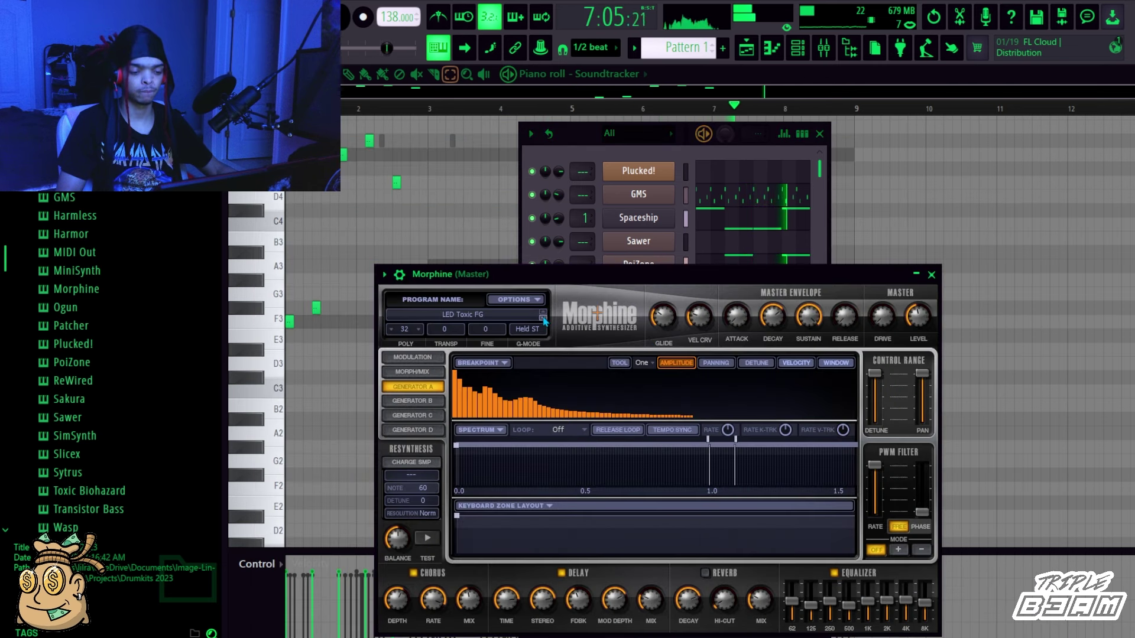
click(543, 318)
click(543, 318)
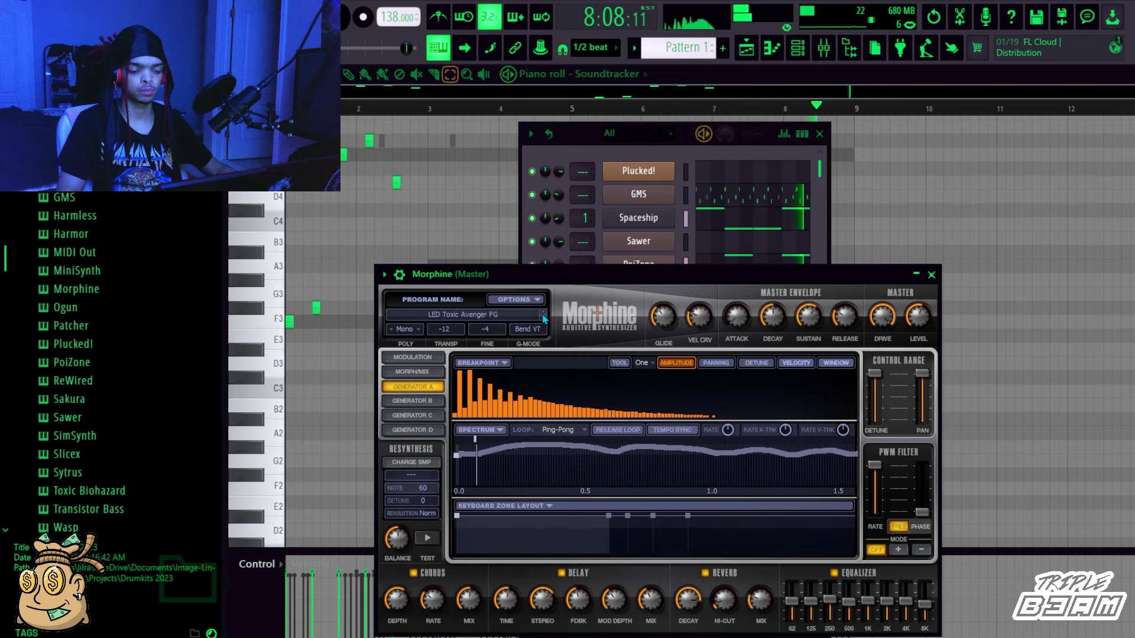
click(582, 172)
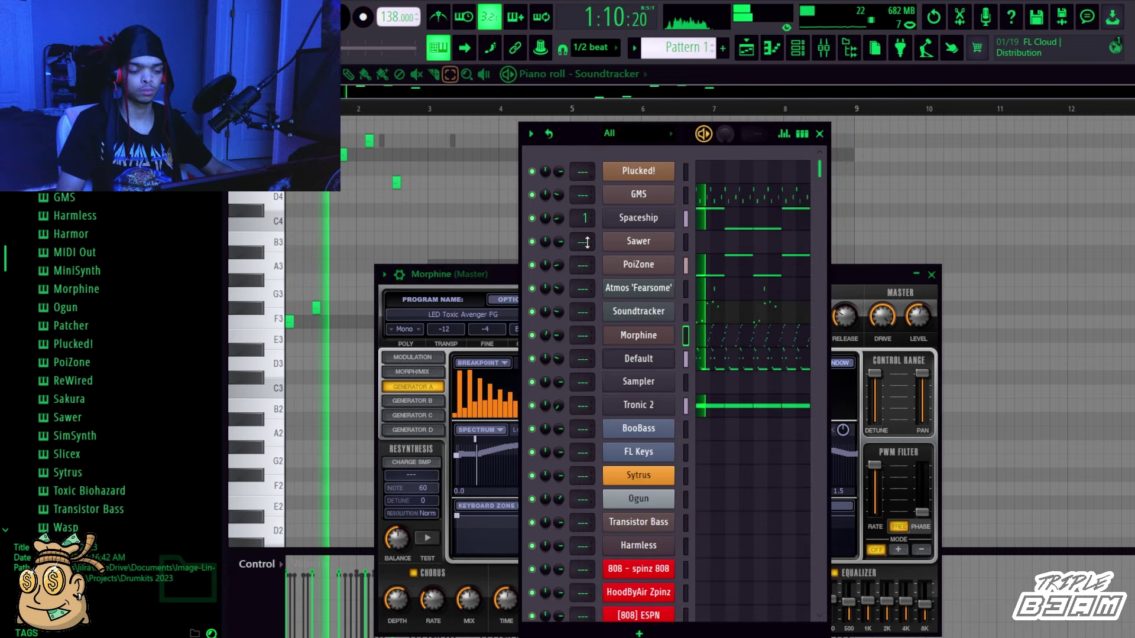
drag(558, 335, 557, 352)
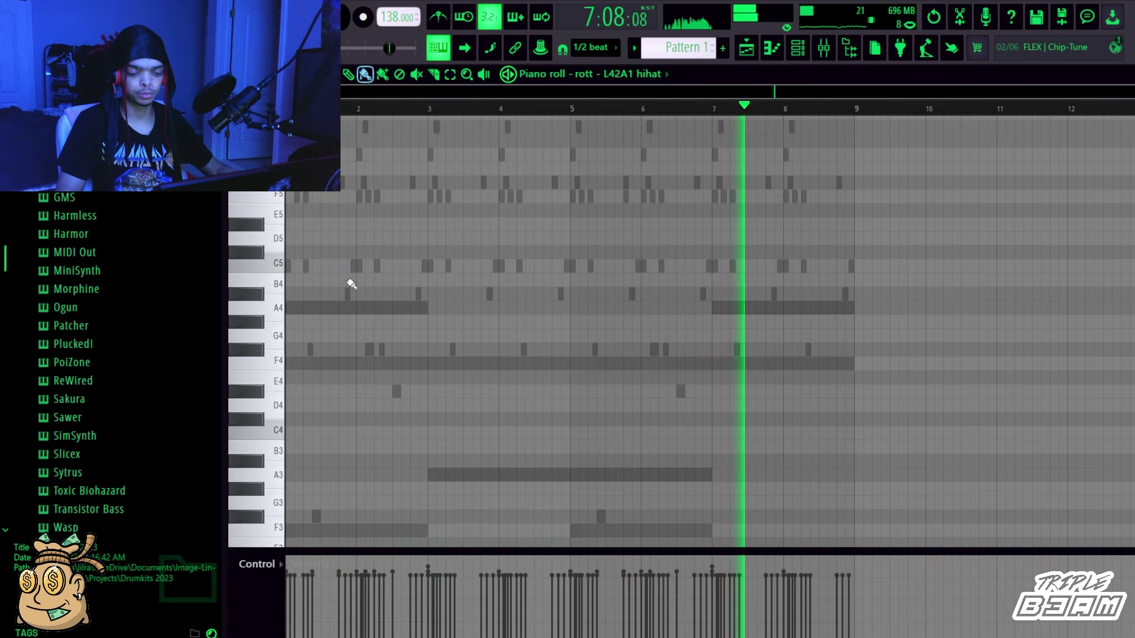
Paint half-beat C5 notes across bar 1 of the rott - L42A1 hihat part and duplicate them through bar 8.
drag(352, 267, 290, 269)
key(ctrl+b)
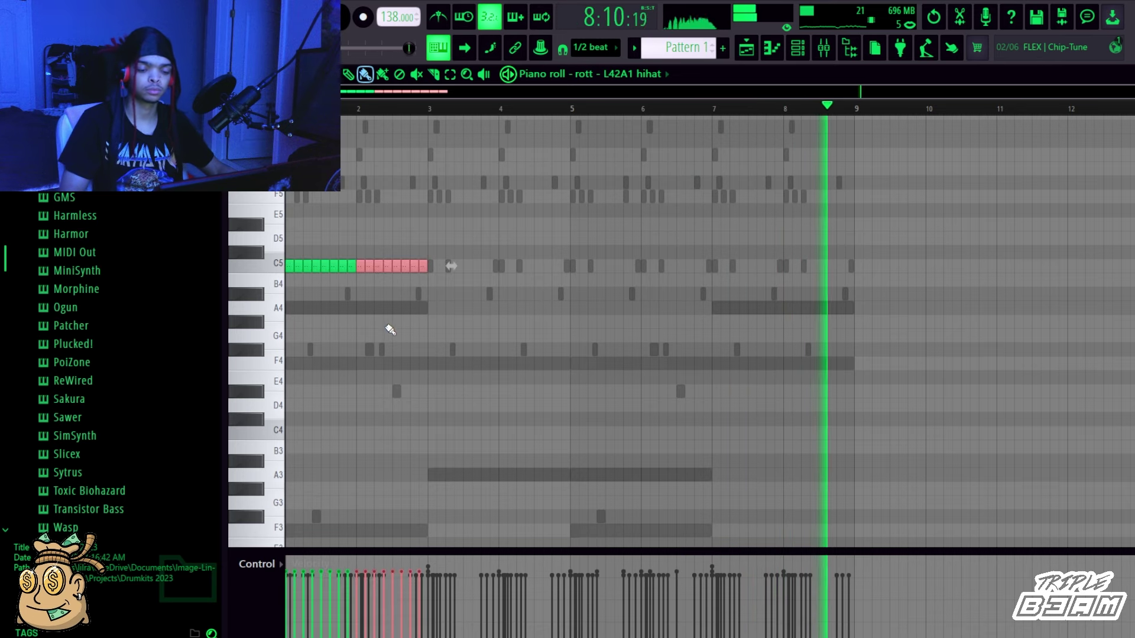
key(ctrl+b)
key(ctrl+b)
key(ctrl+b)
key(Delete)
key(ctrl+b)
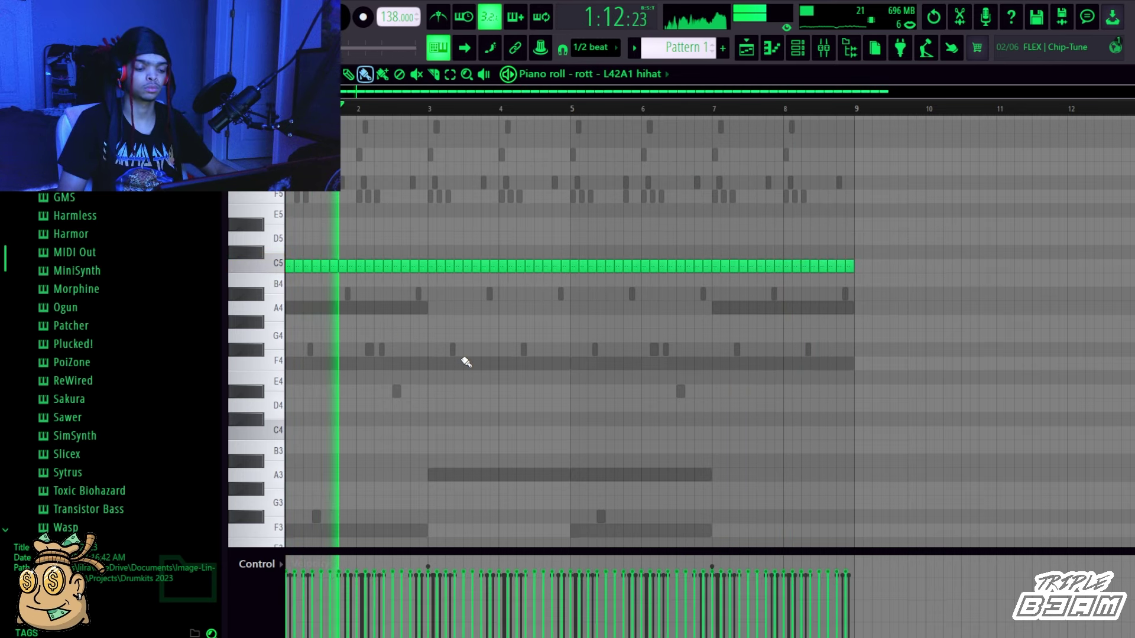
Place [Snare] Chief Keef C5 notes on beat 3 of bar 1 and beat 2 of bar 2, extending the second into bar 3.
click(781, 58)
scroll(683, 367, down, 5)
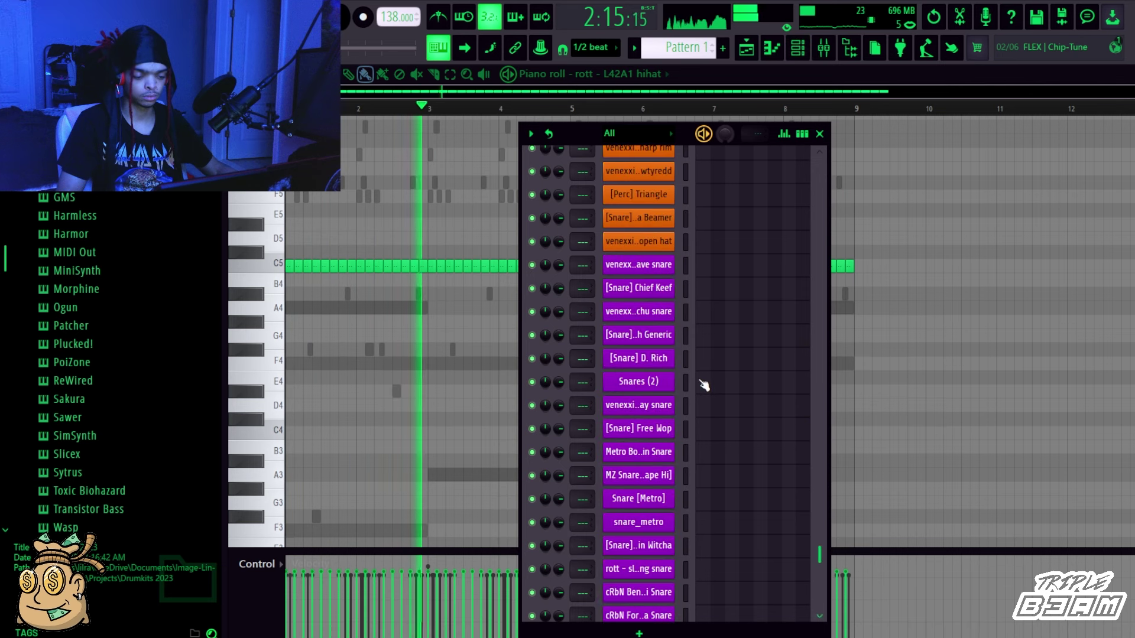
click(686, 219)
key(F7)
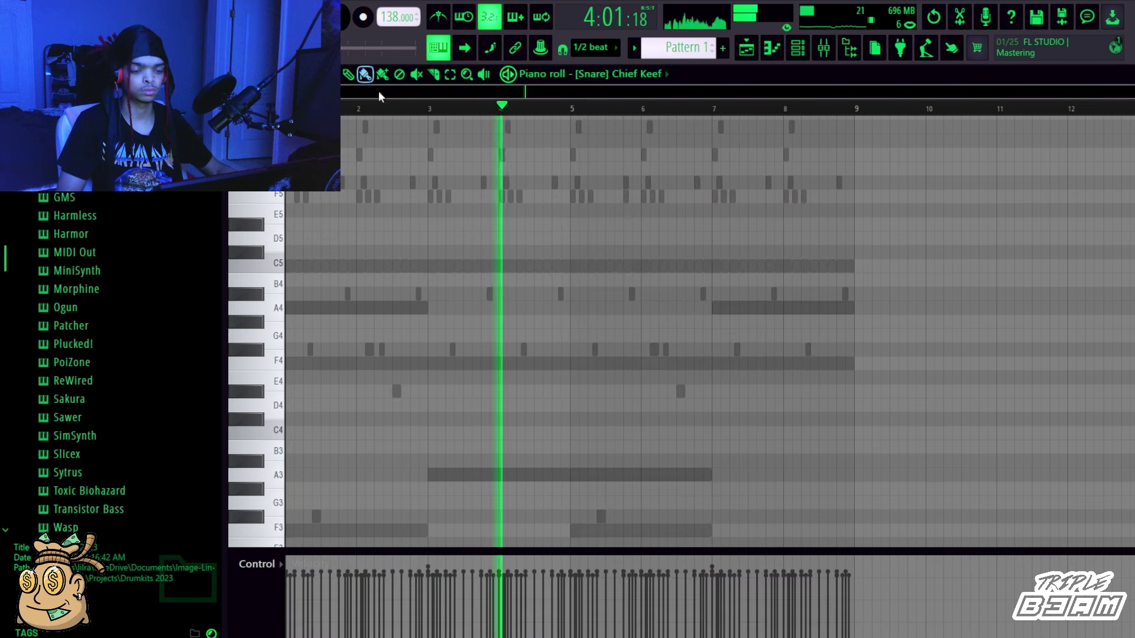
click(349, 74)
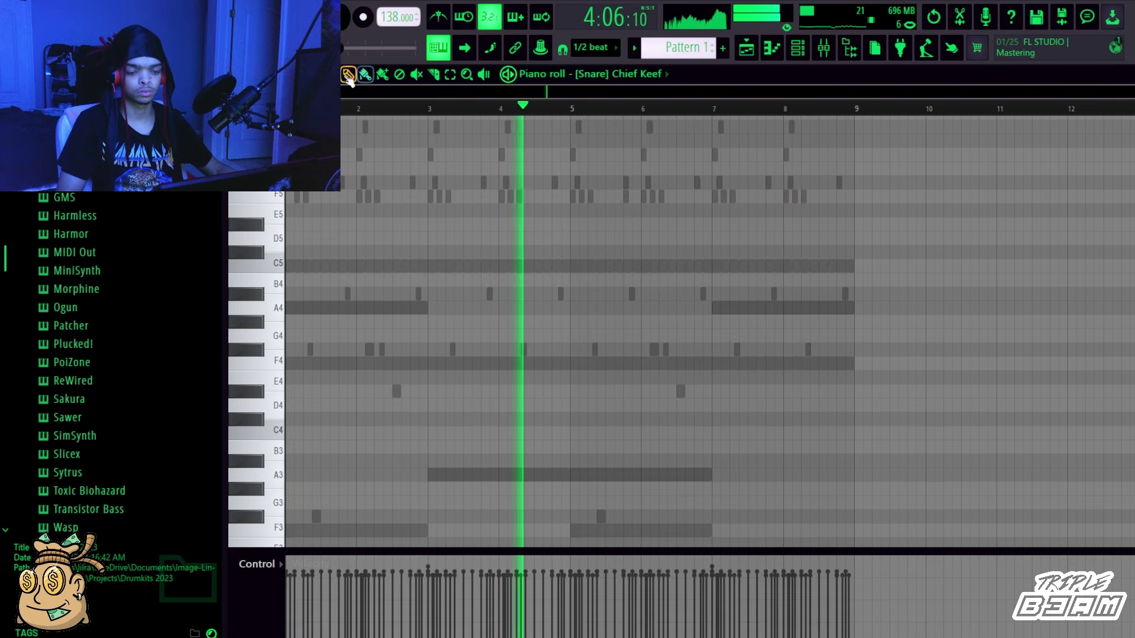
click(375, 266)
drag(384, 266, 471, 267)
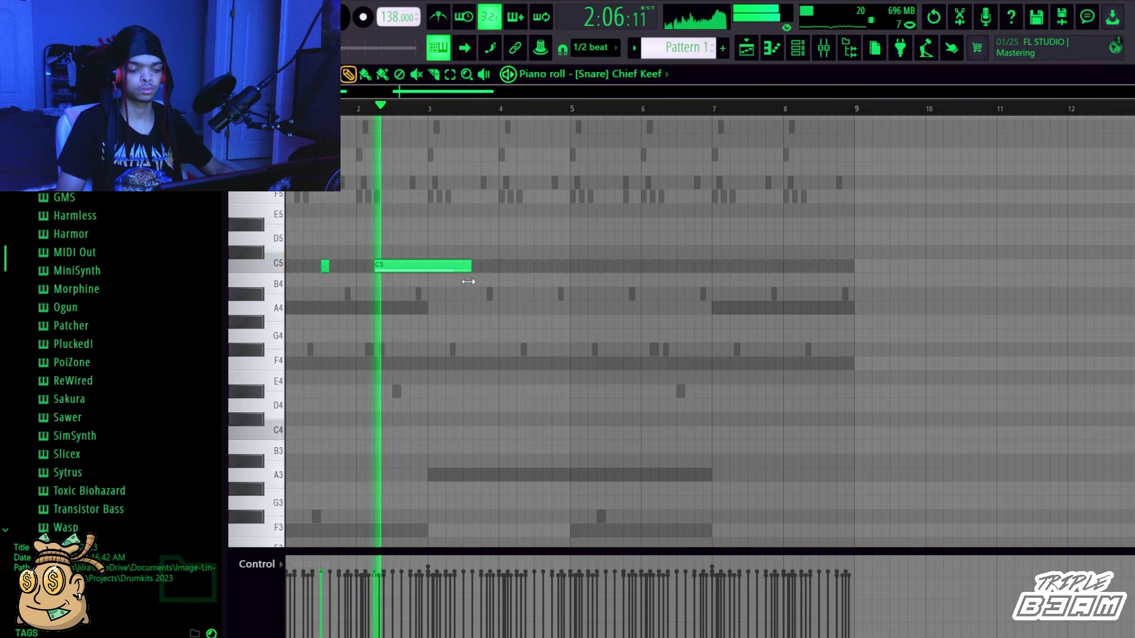
Duplicate the two-bar snare phrase through bar 8 and reset its notes to short hits.
key(ctrl+b)
key(ctrl+b)
key(ctrl+b)
key(ctrl+d)
key(shift+d)
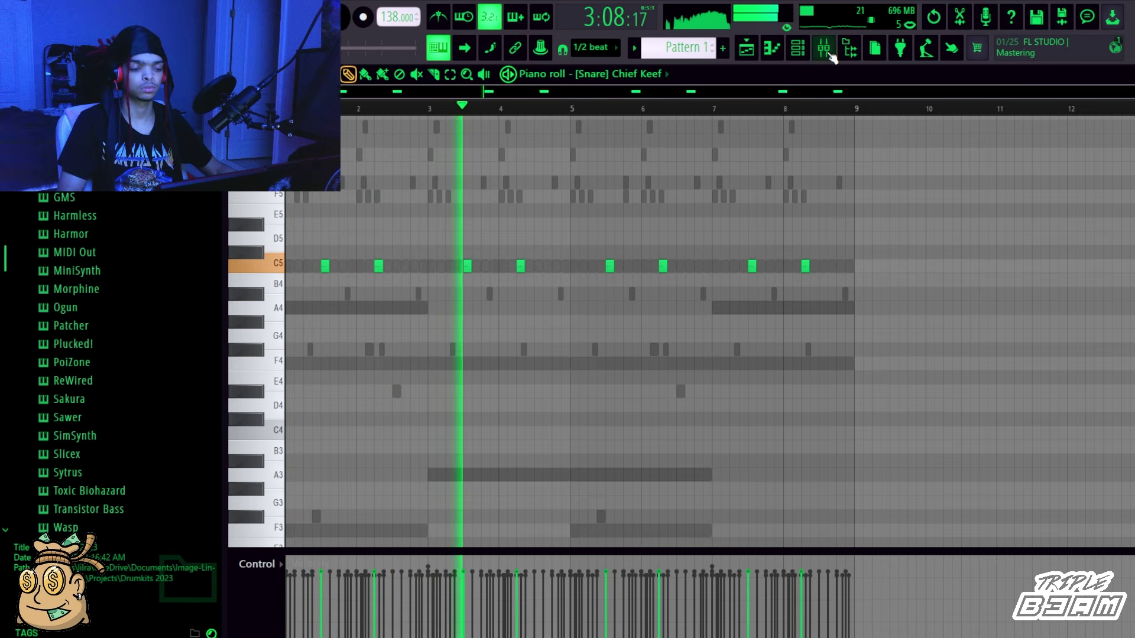
Place [Perc] D. Rich C5 notes on beats 1 and 4 of bar 1, extending the second to the end of bar 2.
click(797, 52)
scroll(760, 444, down, 4)
scroll(744, 434, up, 12)
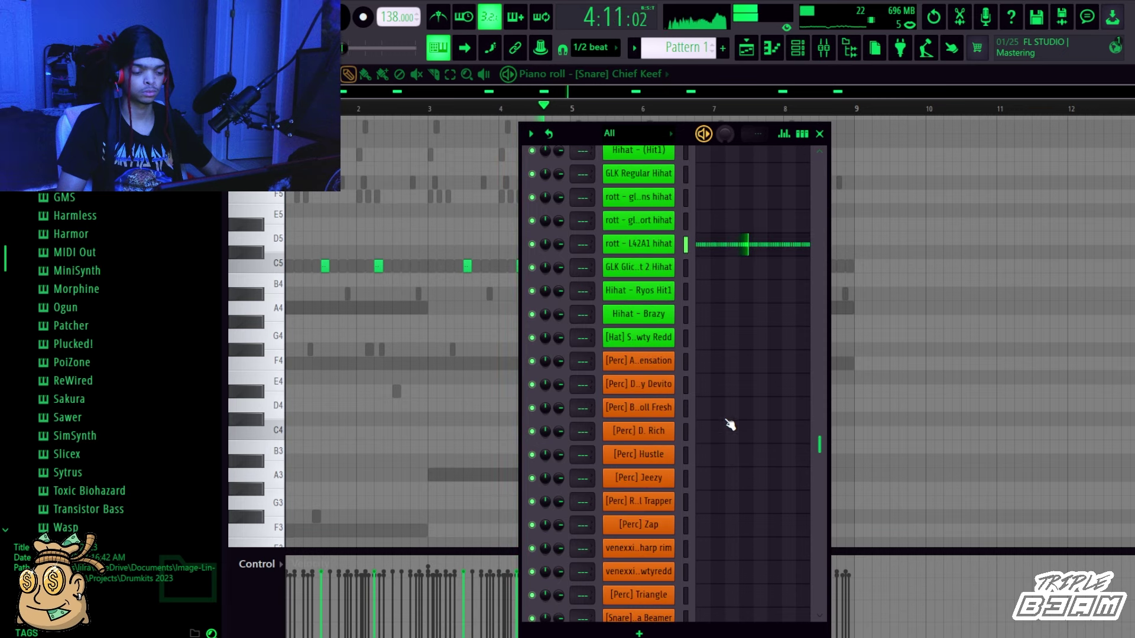
click(713, 432)
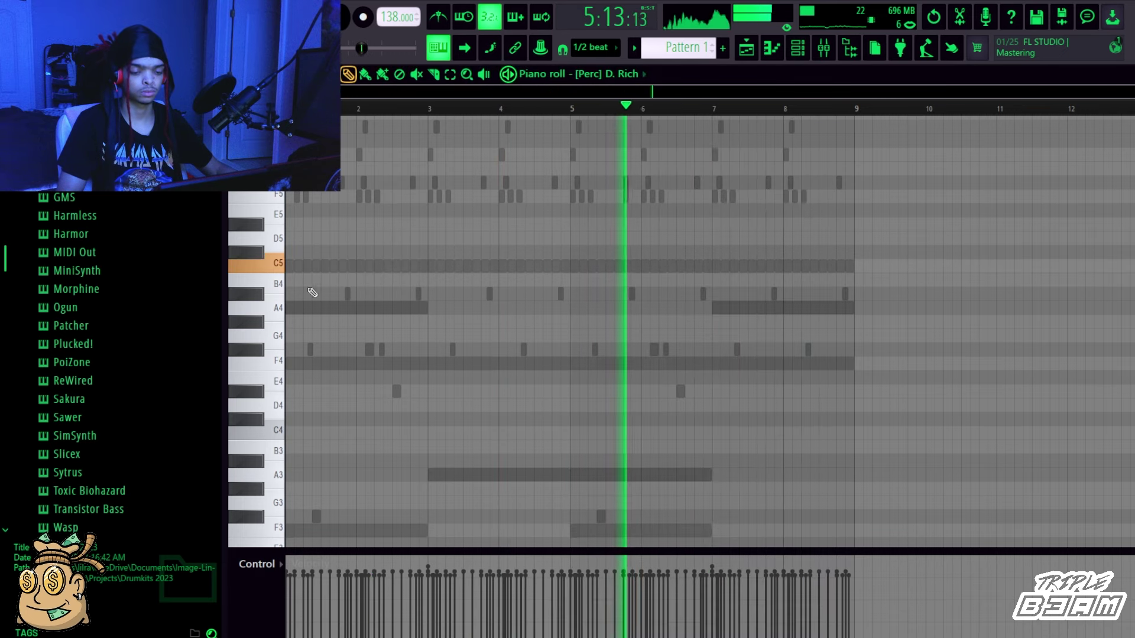
click(288, 265)
key(shift+d)
click(340, 266)
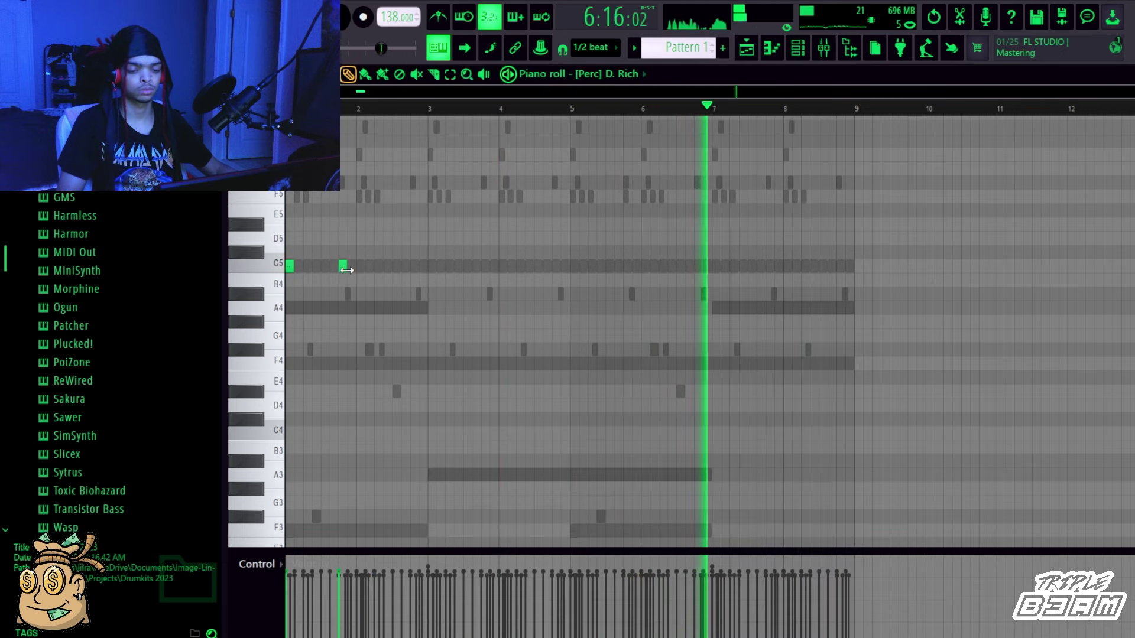
drag(346, 266, 427, 283)
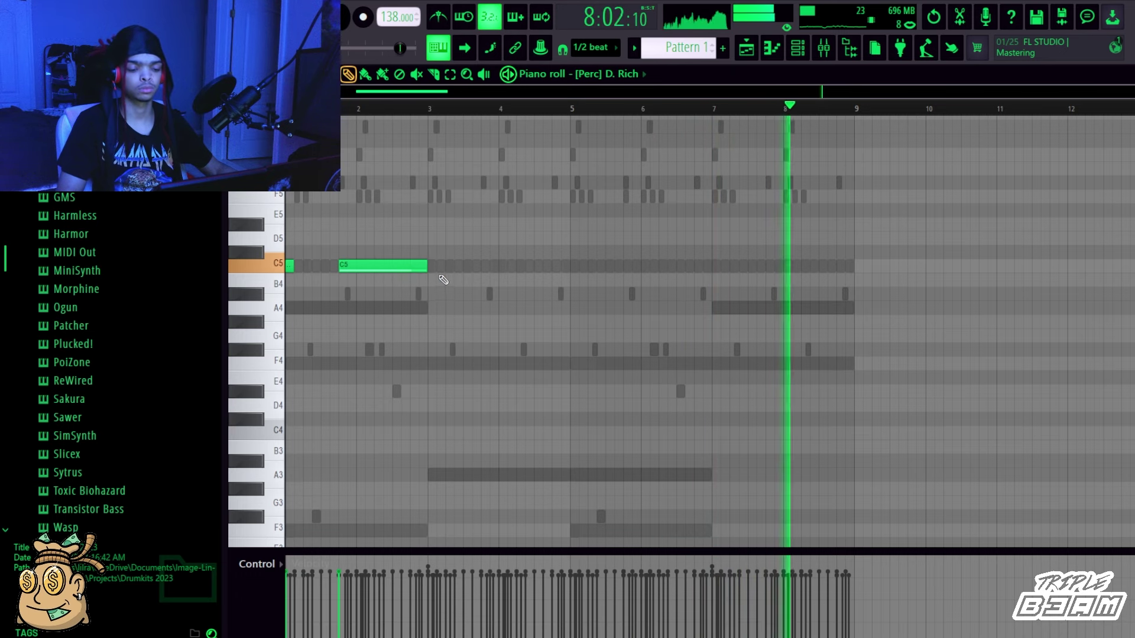
Duplicate the two-bar [Perc] D. Rich phrase through bar 8 and reset its notes to short hits.
key(ctrl+b)
key(ctrl+b)
key(ctrl+b)
key(ctrl+d)
key(shift+d)
Review the sampler settings of the [Perc] D. Rich channel.
key(F6)
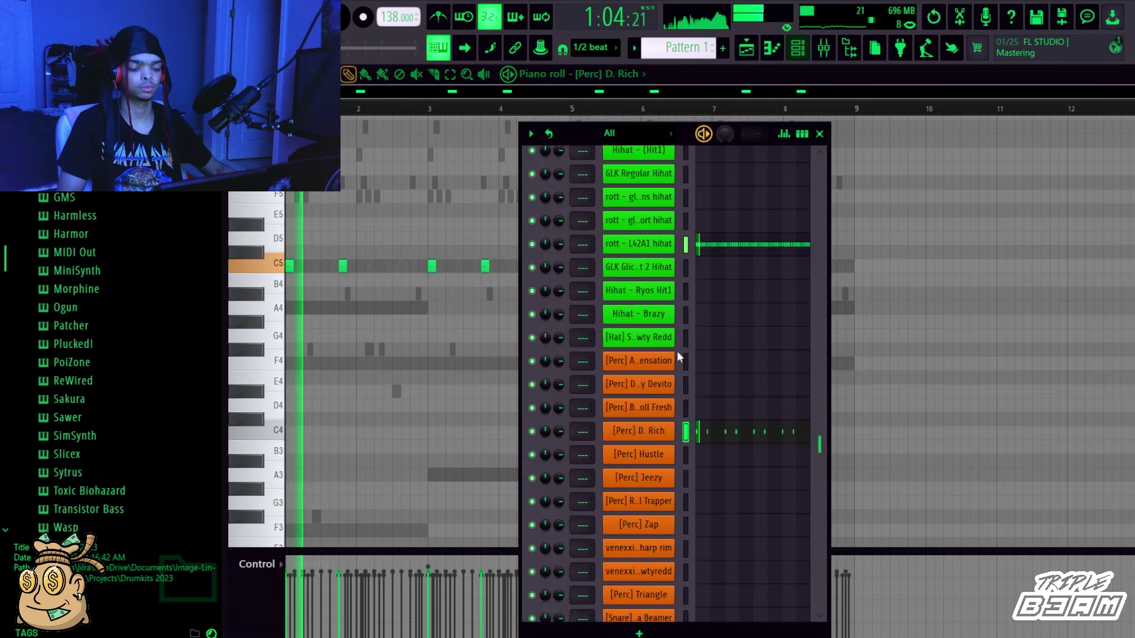
click(644, 431)
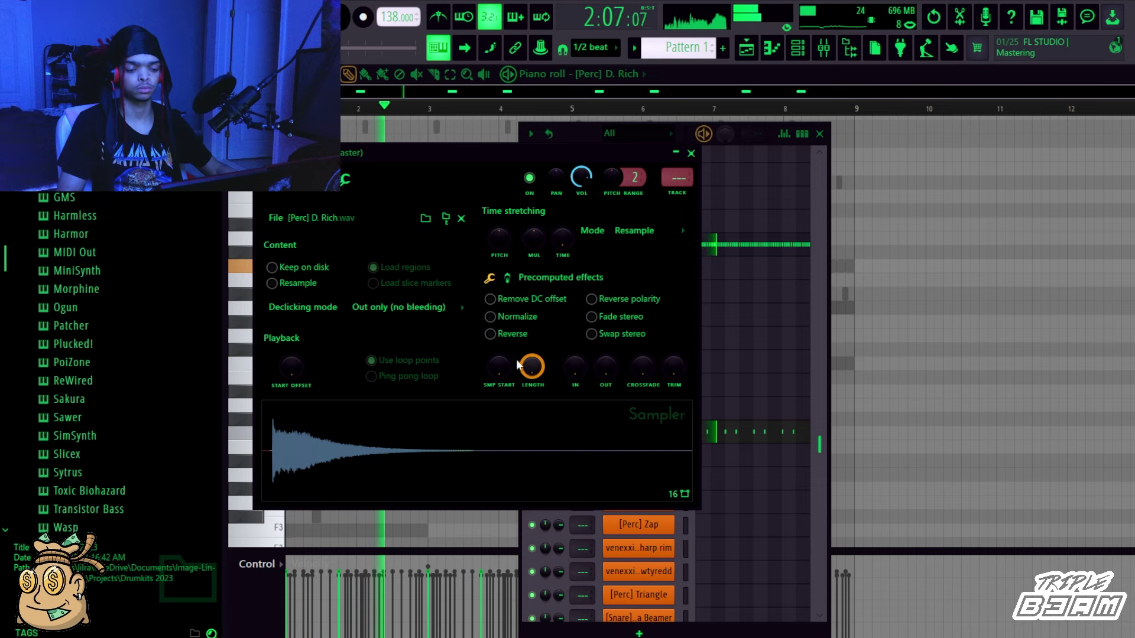
click(691, 153)
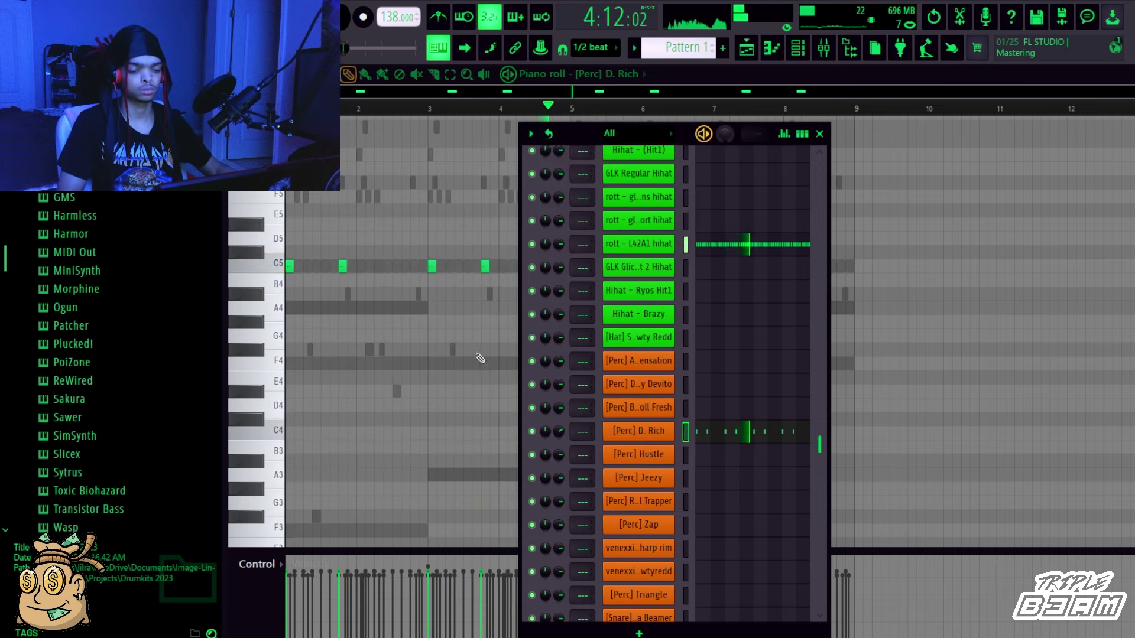
Add [Perc] D. Rich C5 hits on beat 4 of bars 2, 4, 6 and 8, plus half a beat earlier in bars 4 and 8.
key(F6)
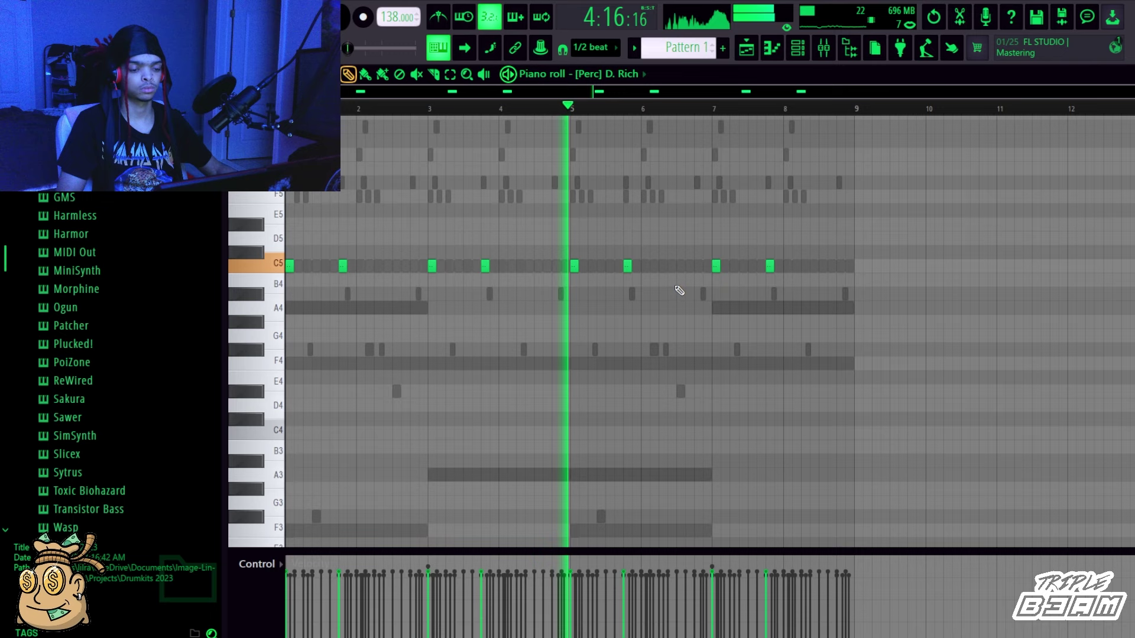
click(697, 266)
click(838, 265)
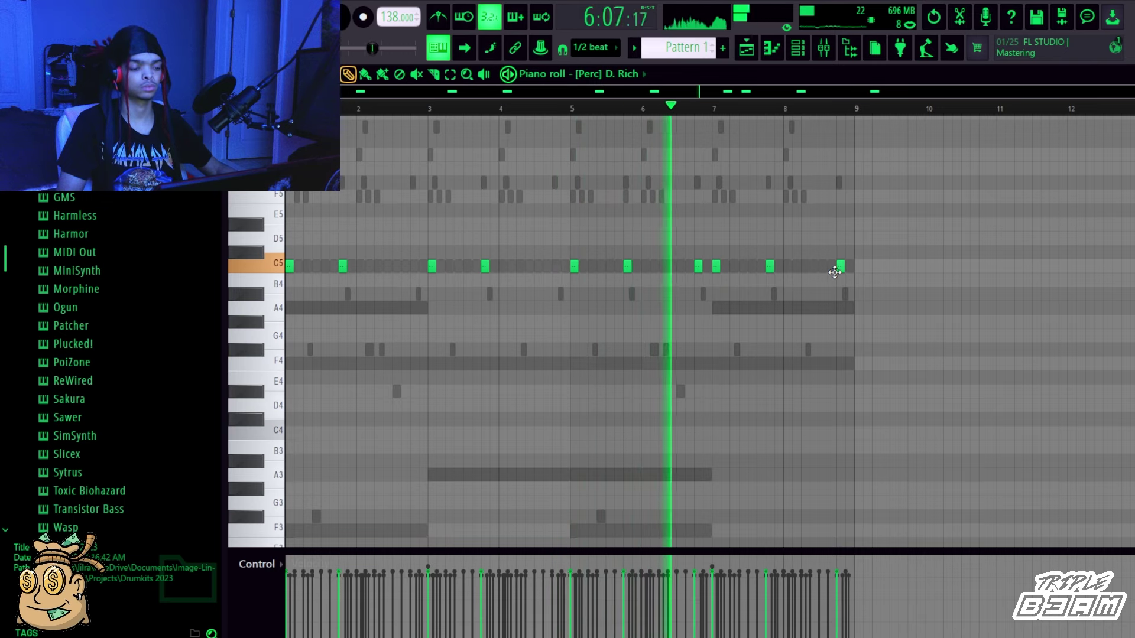
click(554, 266)
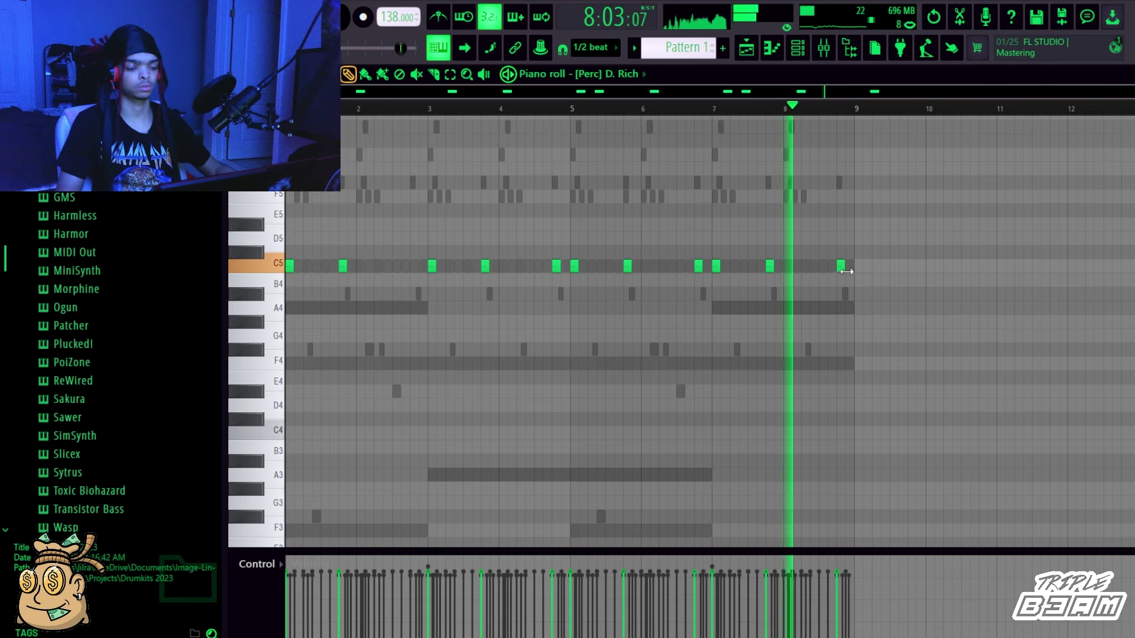
click(832, 266)
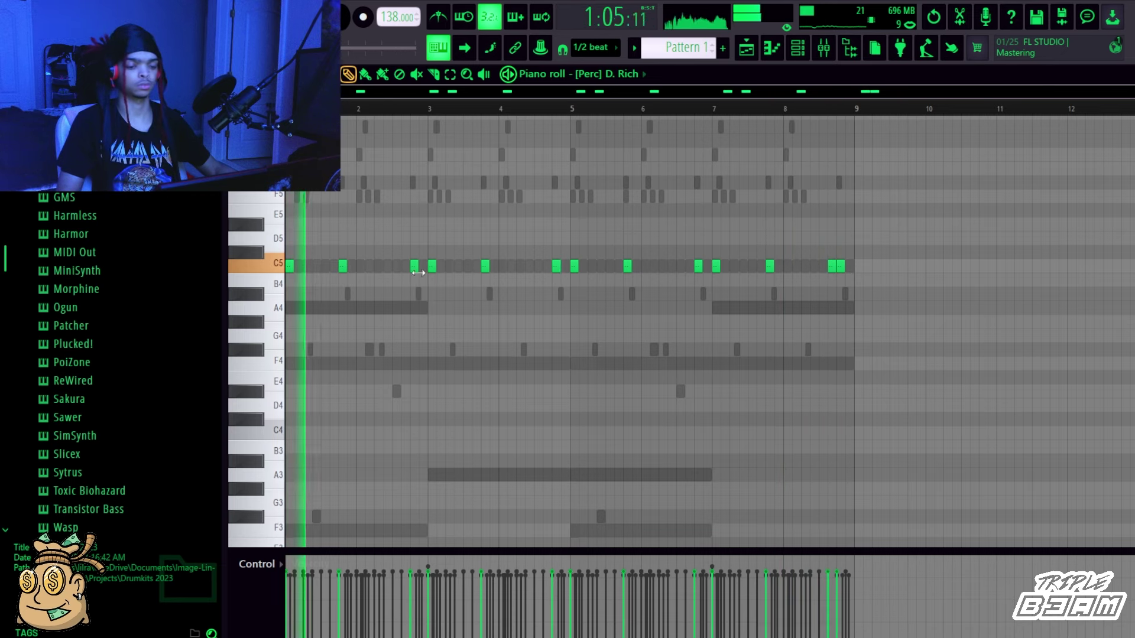
click(547, 266)
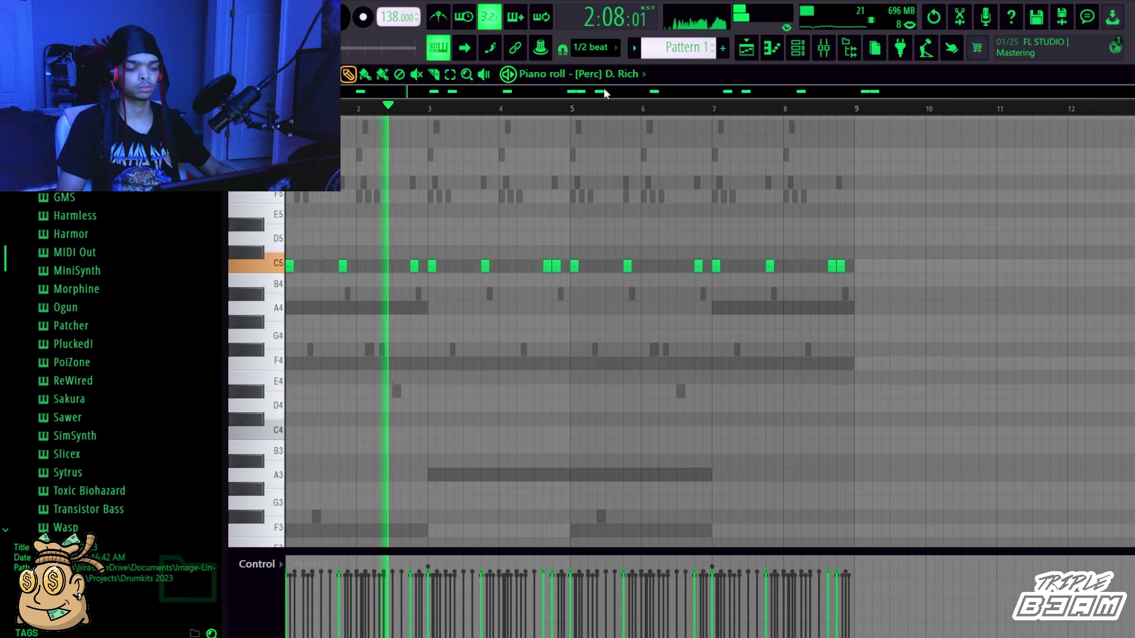
Using 1/4-beat snap, place short [Perc] Hustle C5 hits half a beat into bars 2 and 4, and duplicate them into bars 6 and 8.
click(590, 195)
click(549, 266)
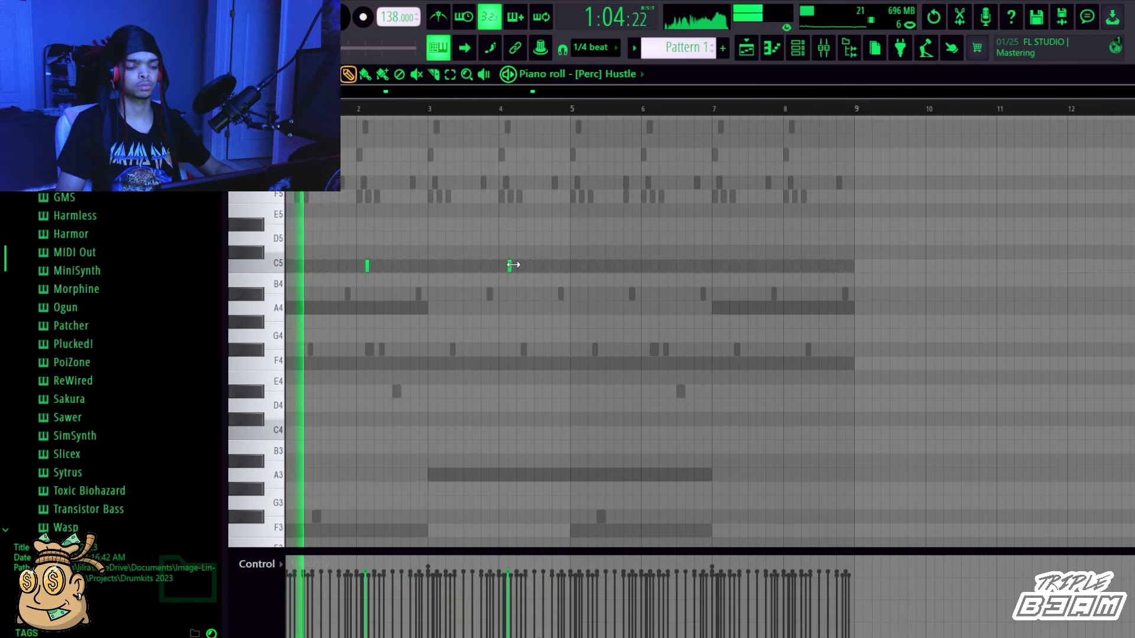
drag(508, 266, 651, 293)
key(ctrl+b)
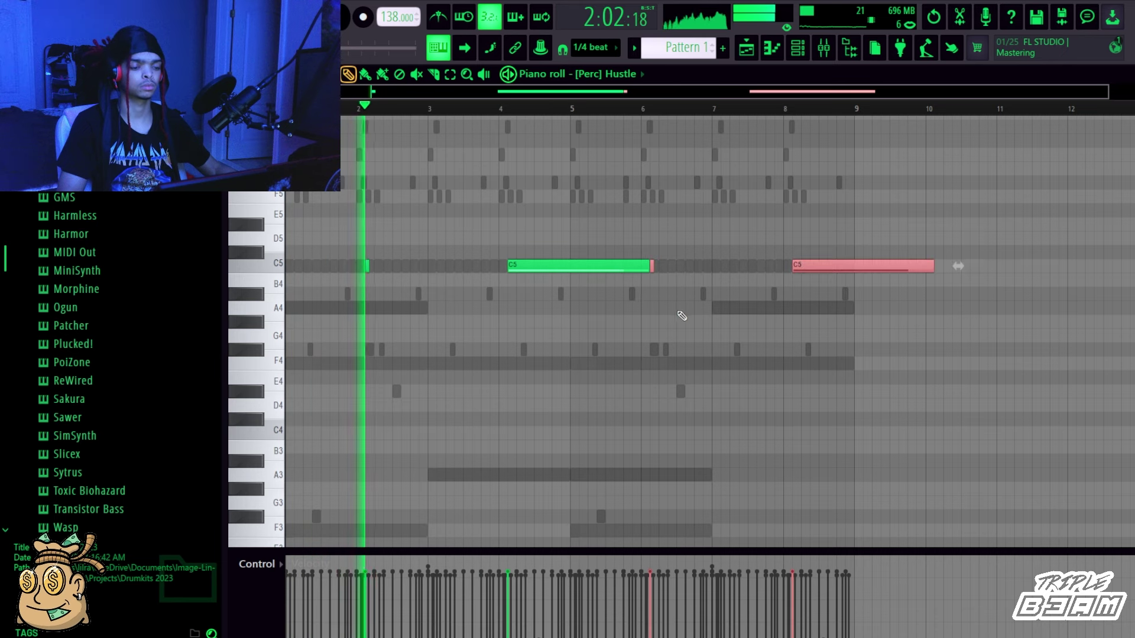
key(ctrl+d)
key(shift+d)
Open the [Perc] Real Trapper piano roll, place a short C5 hit at the start of bar 2 and lower its velocity.
click(797, 48)
scroll(727, 477, down, 3)
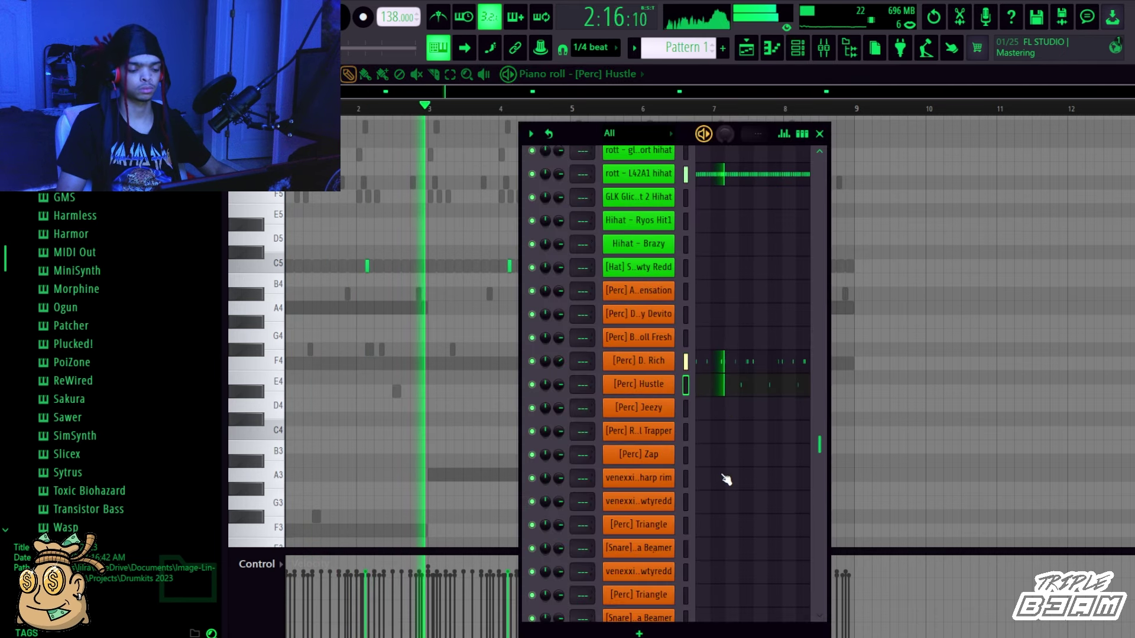
click(686, 435)
key(q)
key(F6)
key(space)
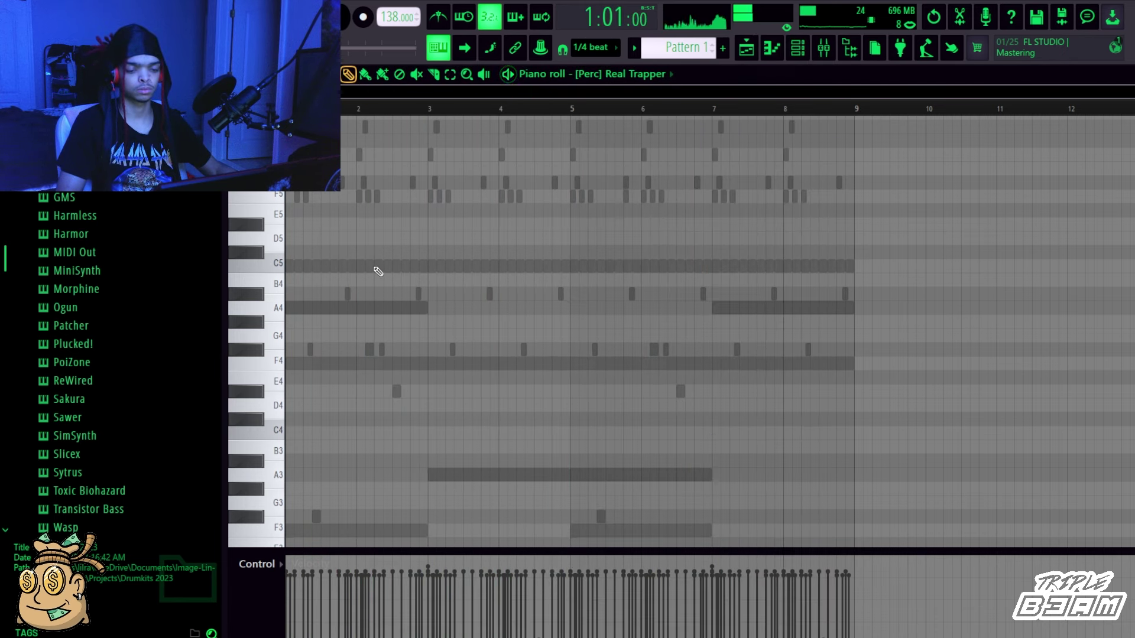
click(356, 268)
key(shift+d)
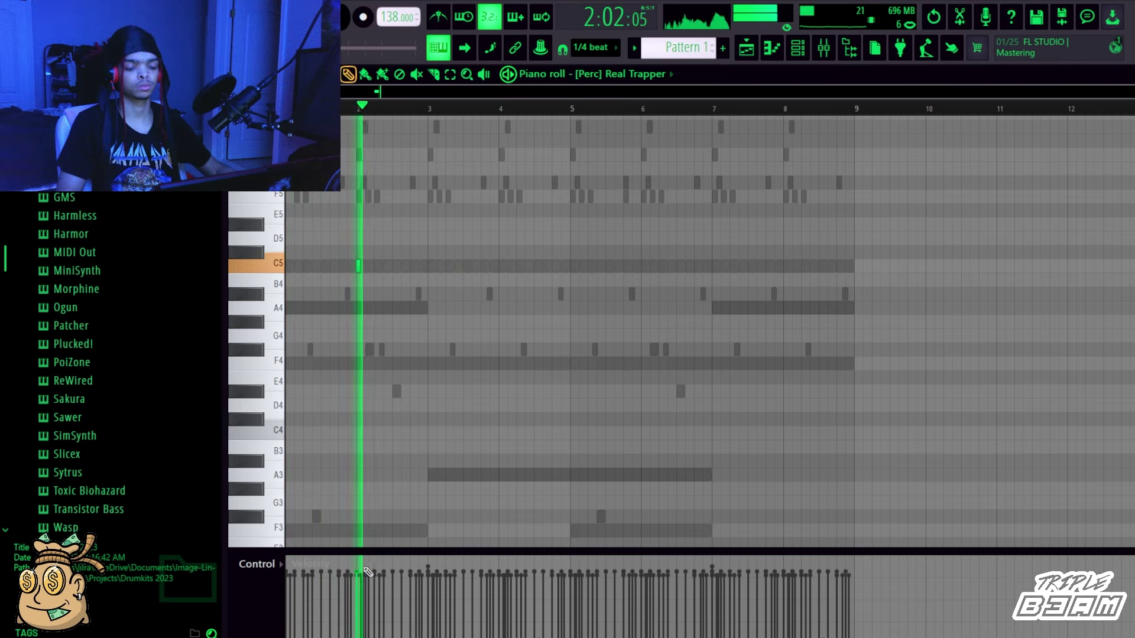
drag(360, 572, 362, 591)
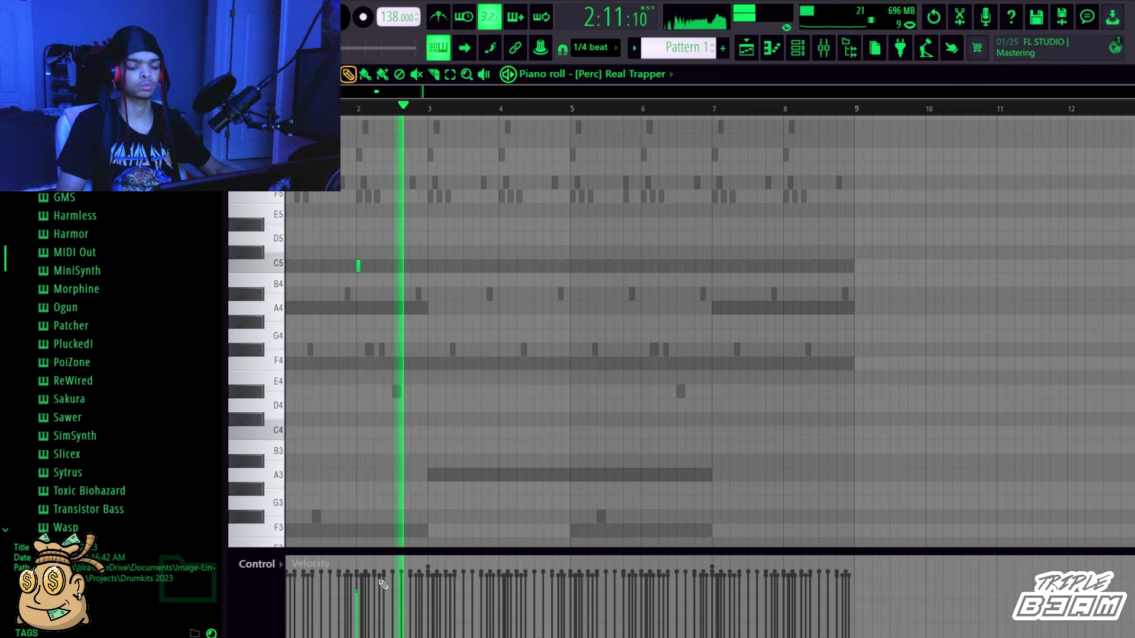
Add a [Perc] Real Trapper C5 hit at the start of bar 4 and duplicate it to bars 6 and 8 as short hits.
click(502, 267)
key(shift+d)
drag(503, 266, 638, 270)
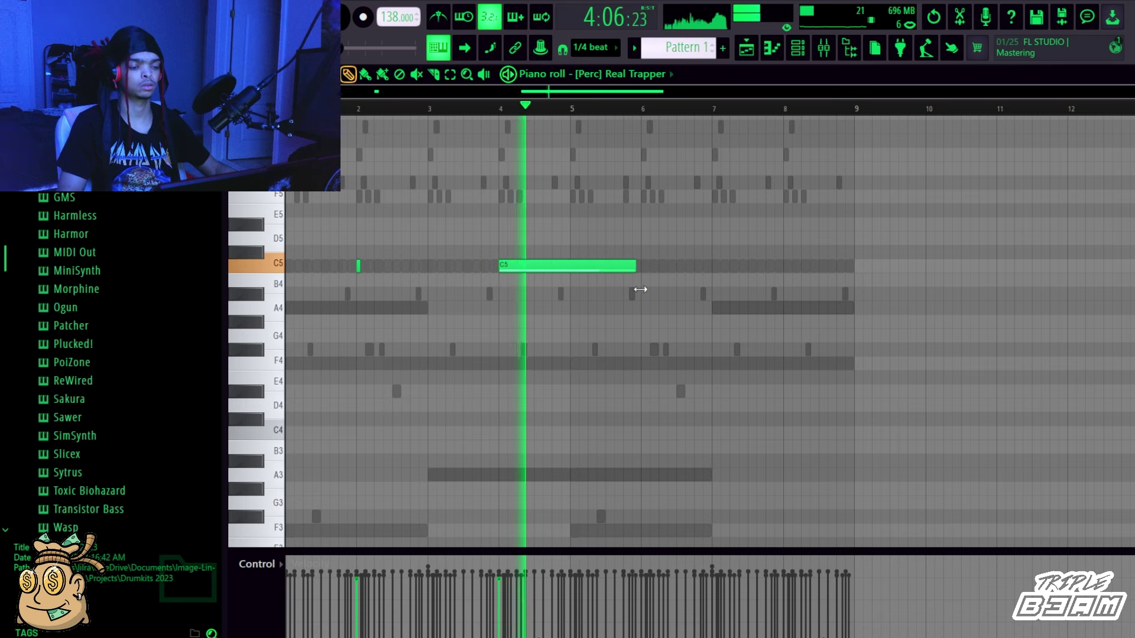
key(ctrl+b)
key(shift+d)
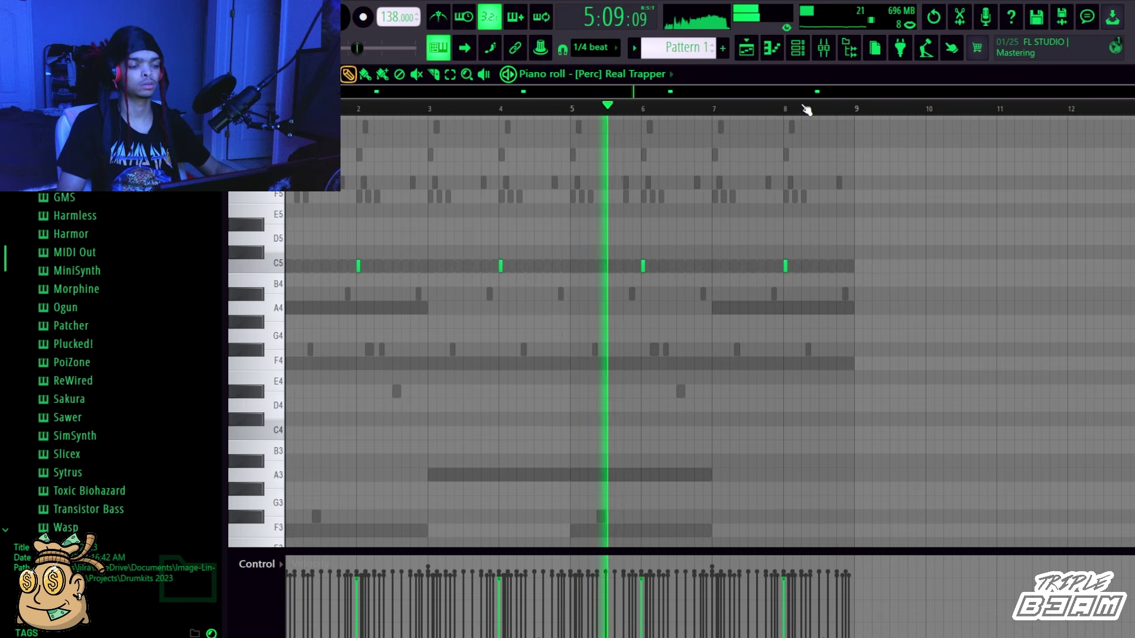
Place short [Perc] Zap C5 hits one and a half beats into bars 1, 3, 5 and 7.
click(801, 49)
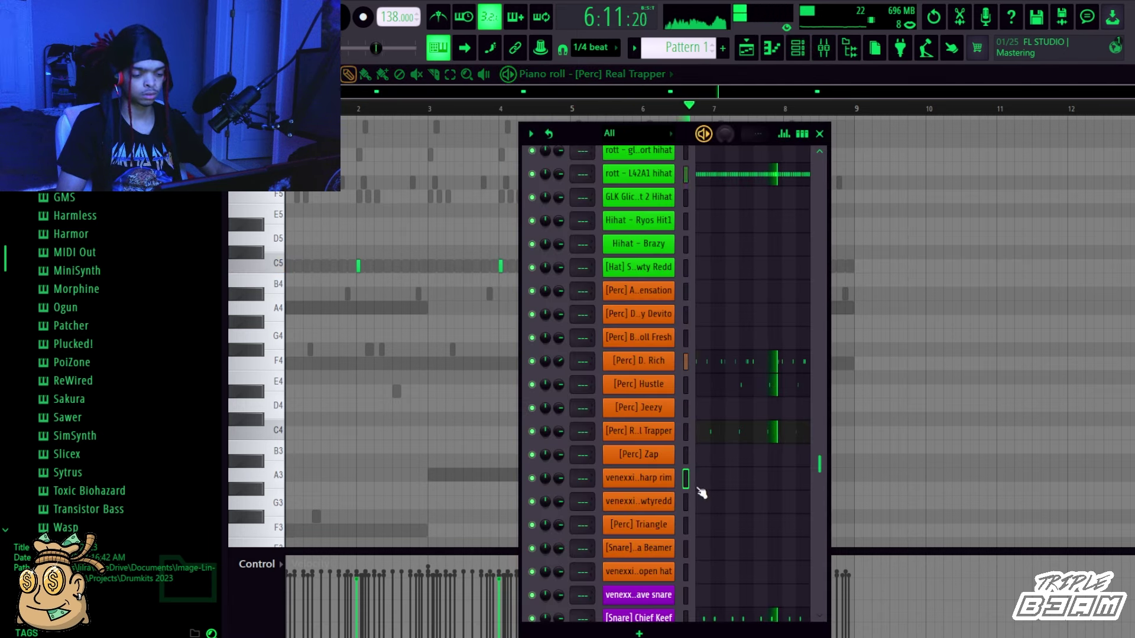
click(706, 464)
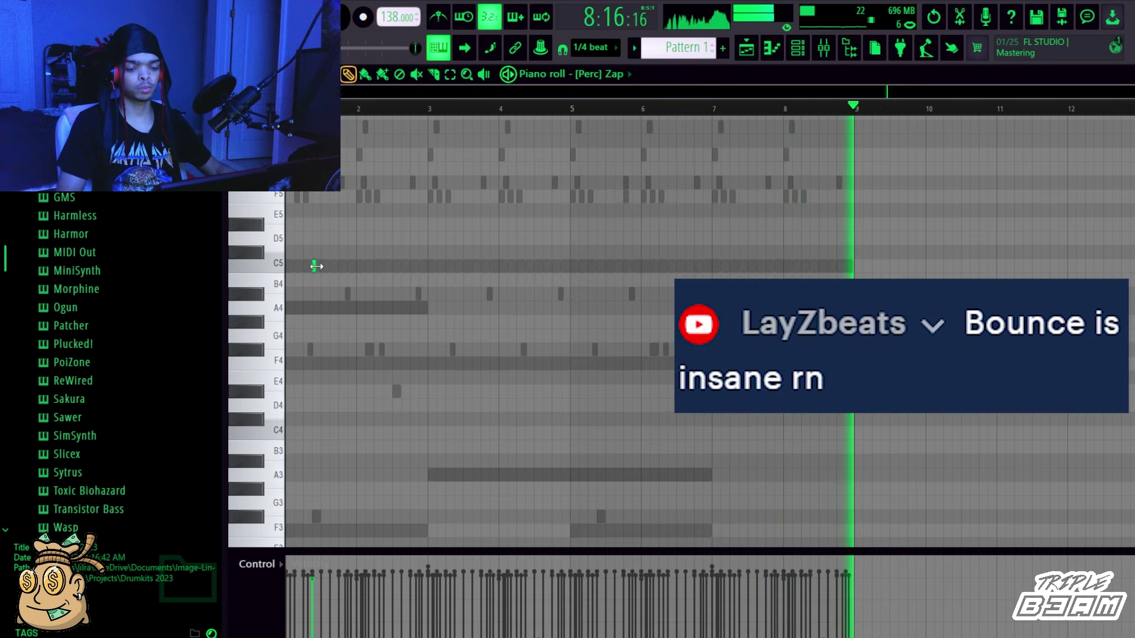
drag(316, 266, 443, 277)
key(ctrl+b)
key(ctrl+b)
key(ctrl+b)
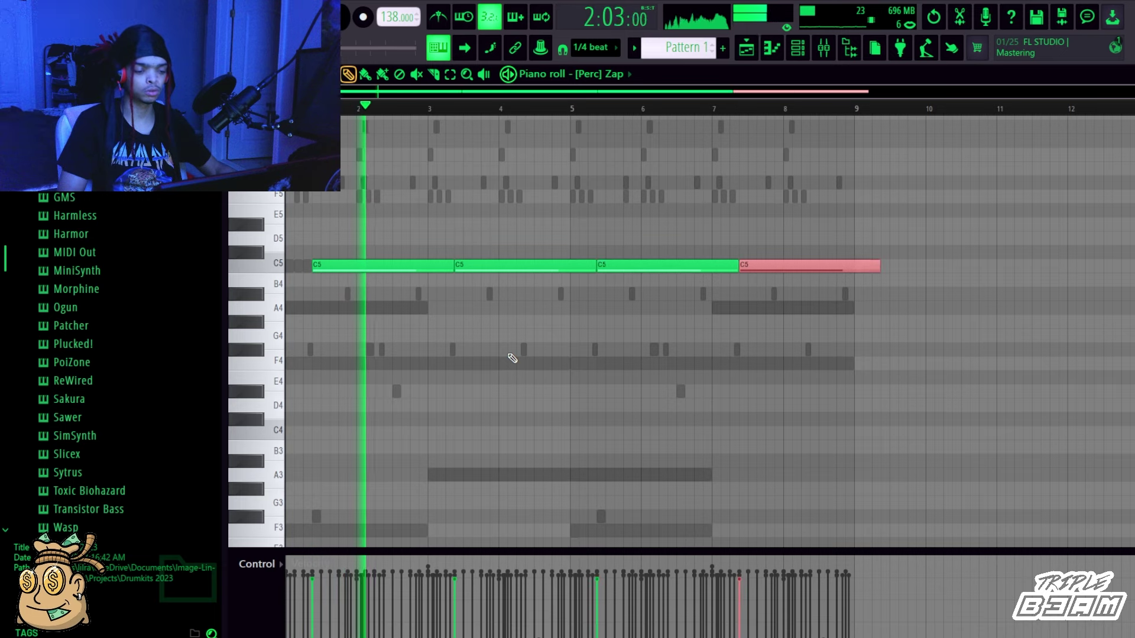
key(shift+d)
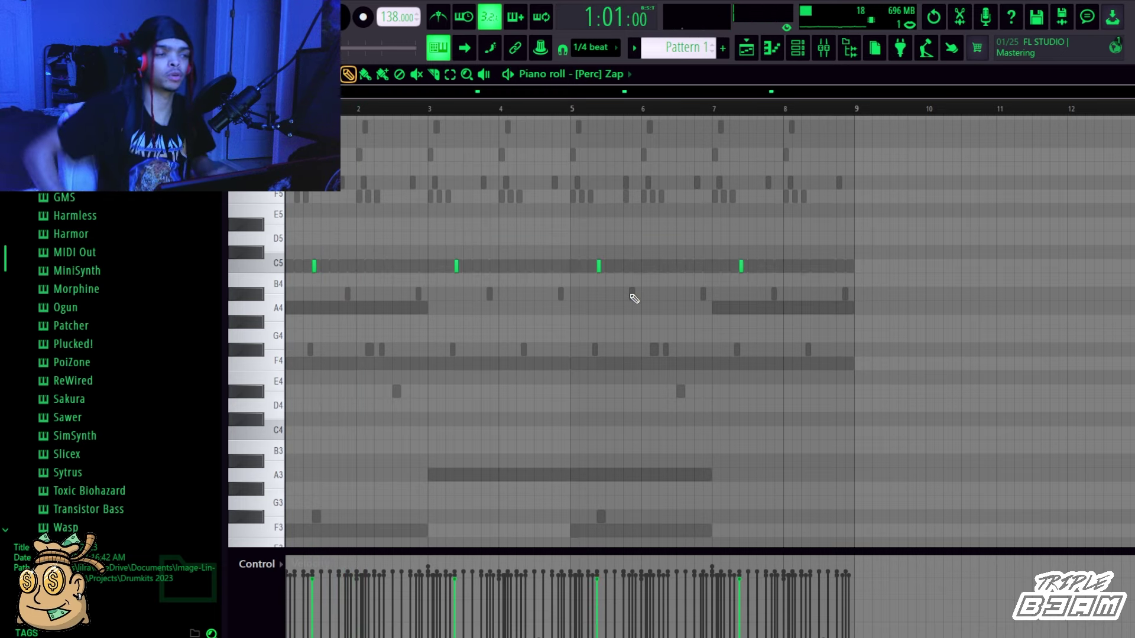
Turn down the channel volumes of [Perc] Zap and [Perc] D. Rich, and open the [Perc] Triangle piano roll.
click(799, 50)
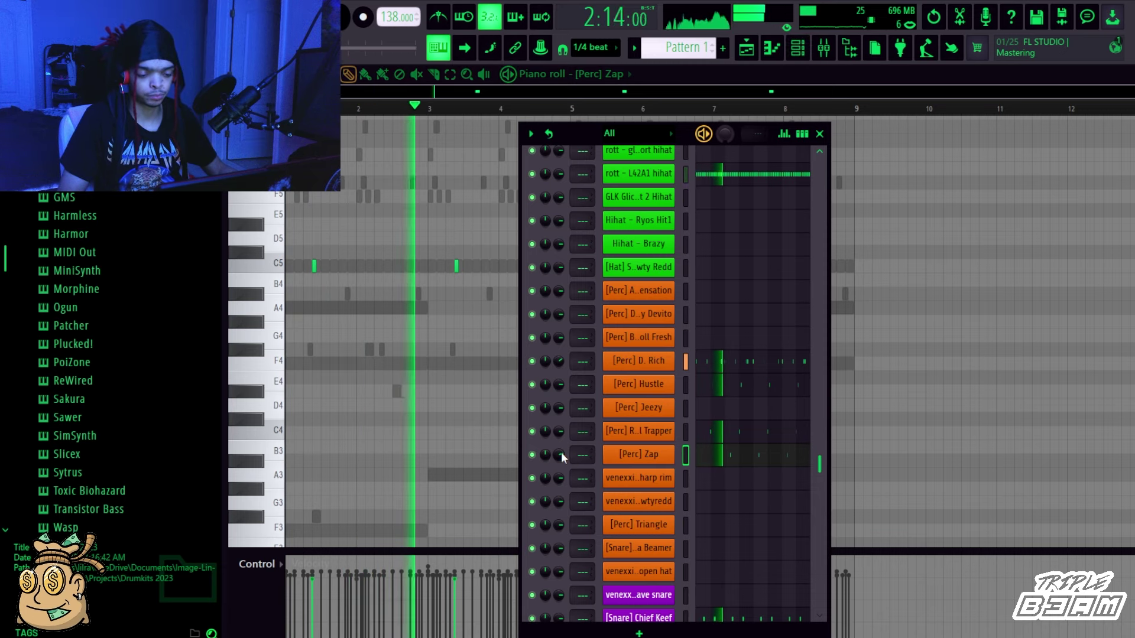
drag(561, 453, 561, 458)
drag(561, 363, 561, 387)
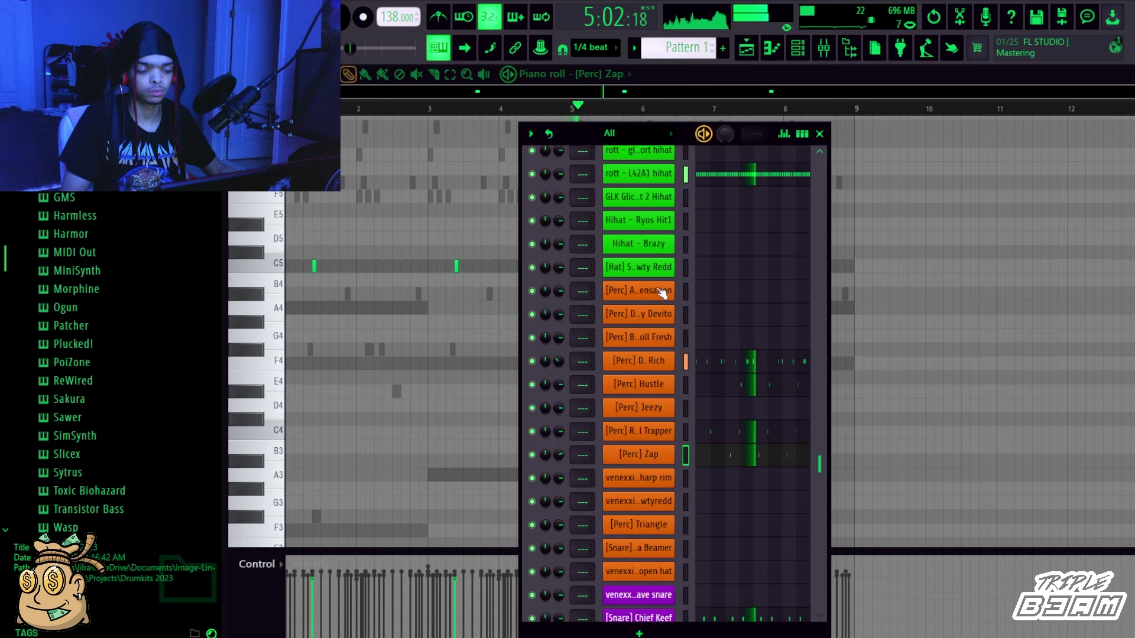
click(708, 526)
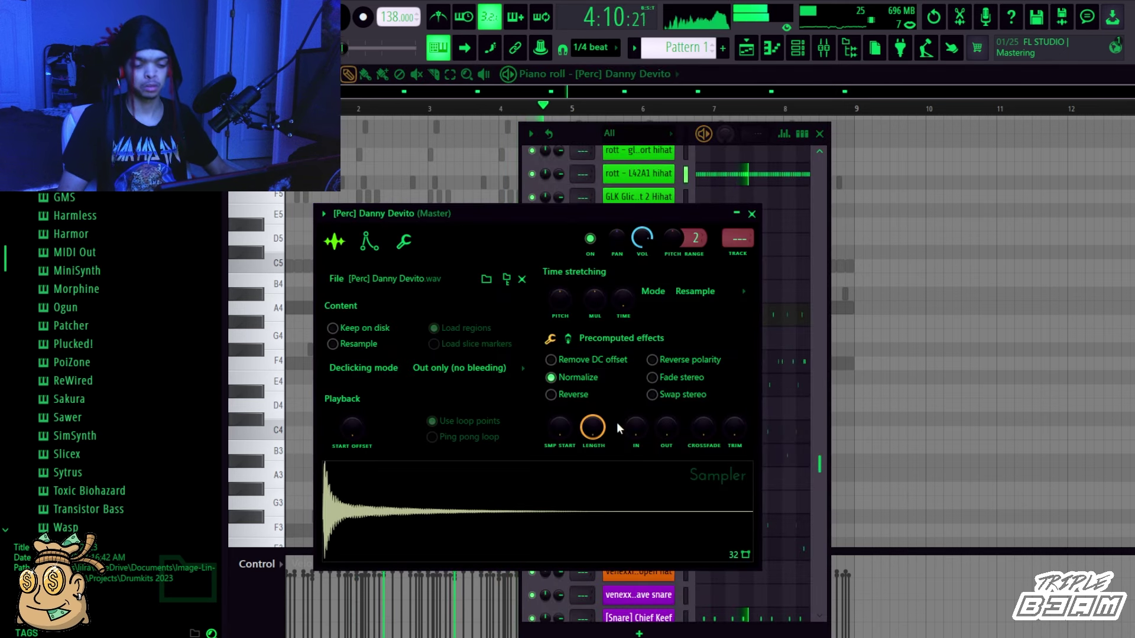
Raise the fade-in and slightly lower the volume in the [Perc] Danny Devito sampler settings.
mouse_move(625, 435)
mouse_down()
mouse_move(644, 403)
mouse_move(633, 420)
mouse_up()
drag(647, 242, 646, 251)
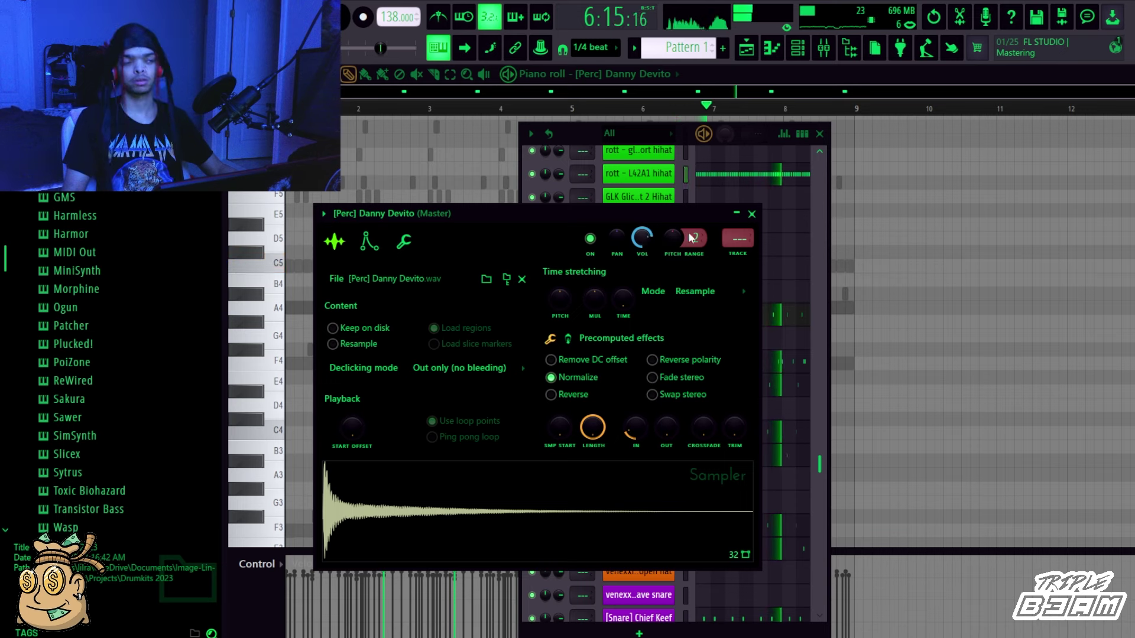
click(752, 215)
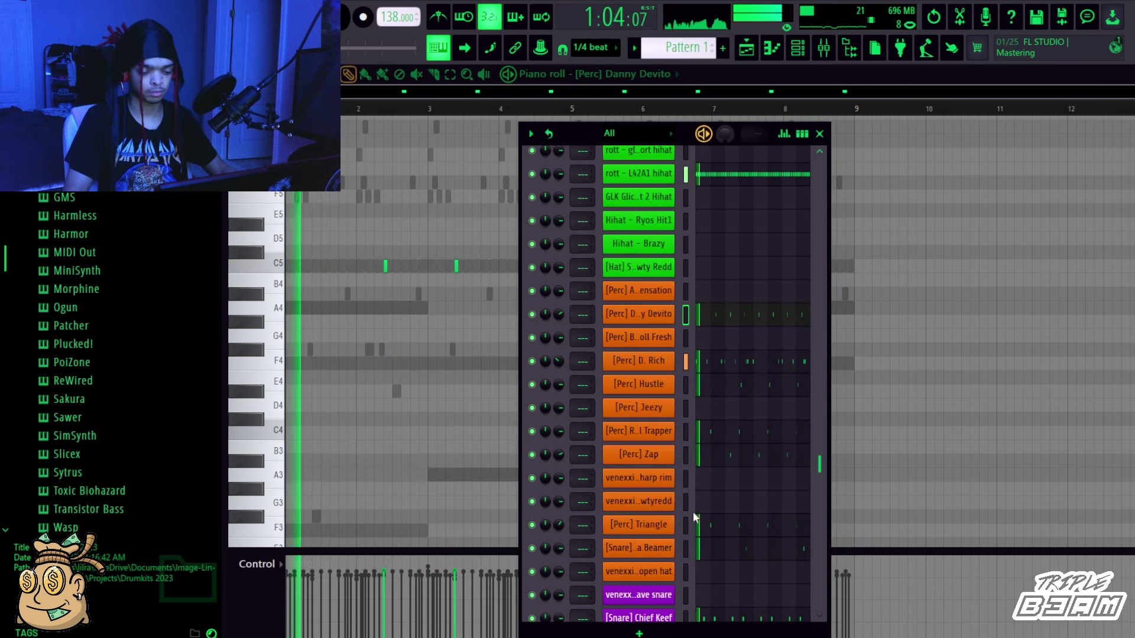
Add short [Chant] D. Rich C5 hits half a beat into bars 1, 3, 5 and 7 and on beat 4 of bars 2, 4, 6 and 8.
scroll(692, 512, down, 4)
scroll(693, 512, up, 5)
scroll(694, 519, down, 8)
scroll(694, 515, up, 15)
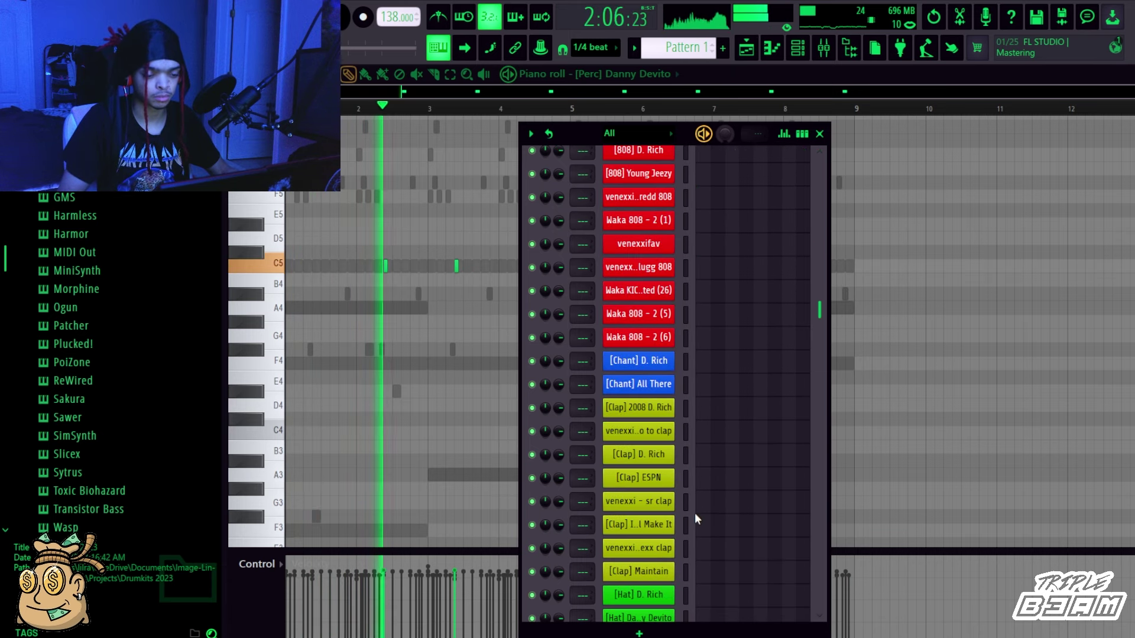
scroll(694, 513, down, 7)
scroll(692, 507, down, 3)
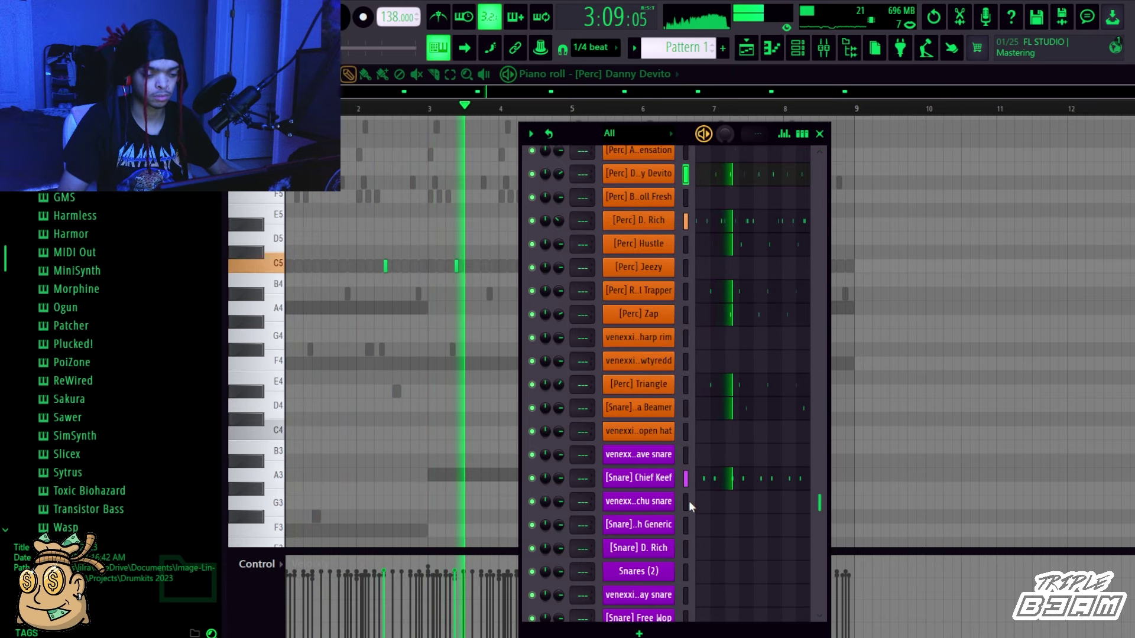
scroll(688, 499, up, 1)
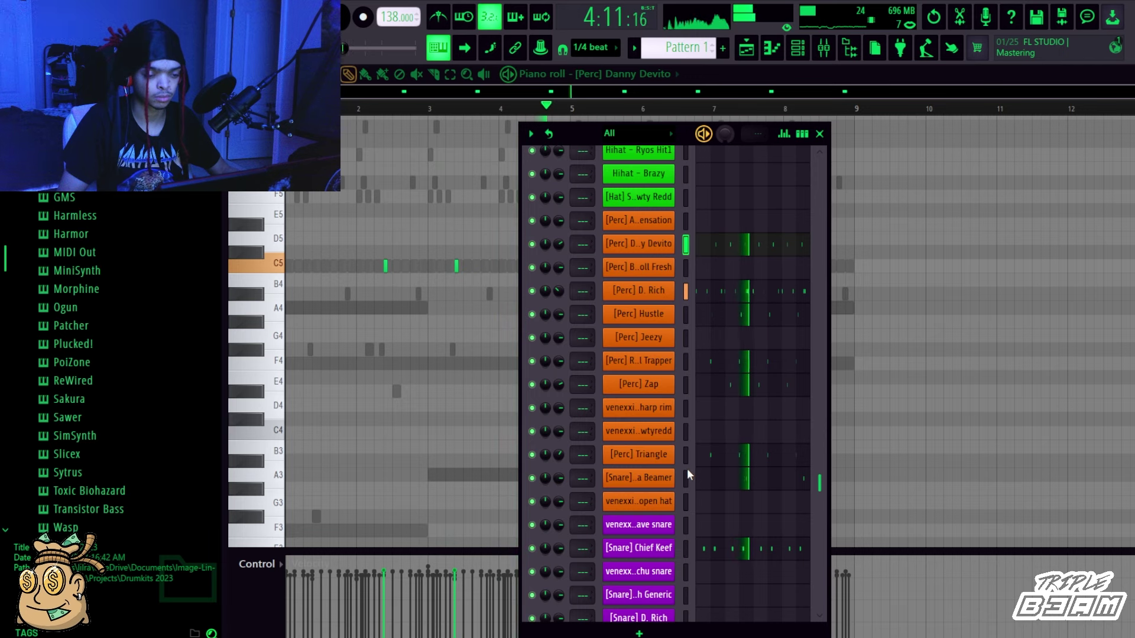
scroll(687, 473, down, 6)
scroll(688, 480, up, 9)
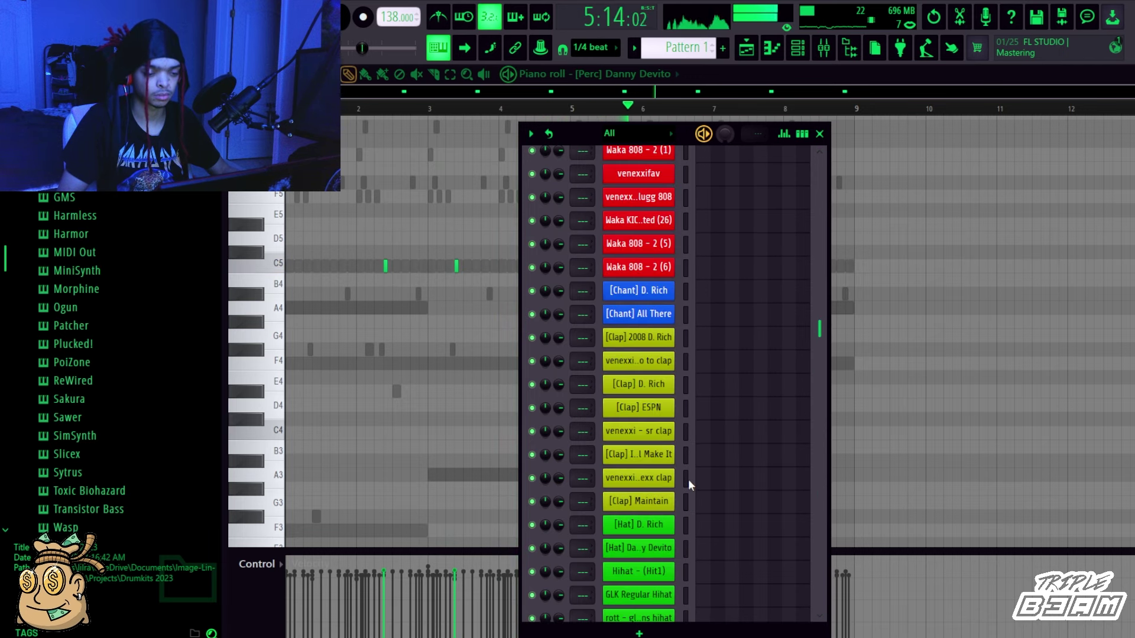
click(727, 291)
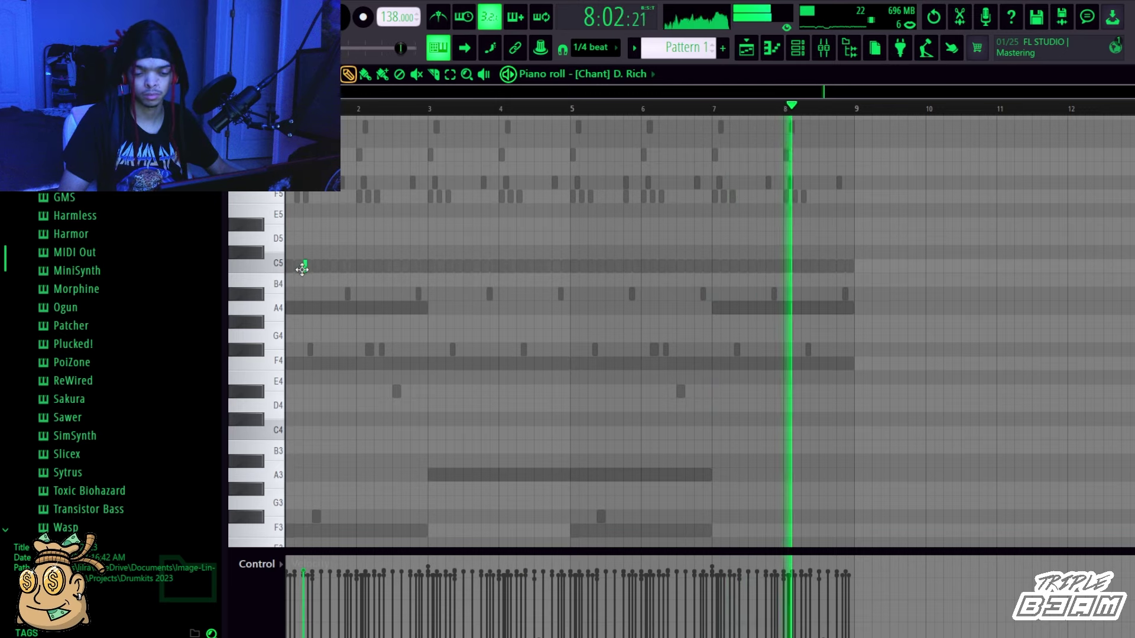
drag(412, 267, 437, 276)
key(ctrl+b)
key(ctrl+b)
key(ctrl+b)
key(ctrl+d)
key(shift+d)
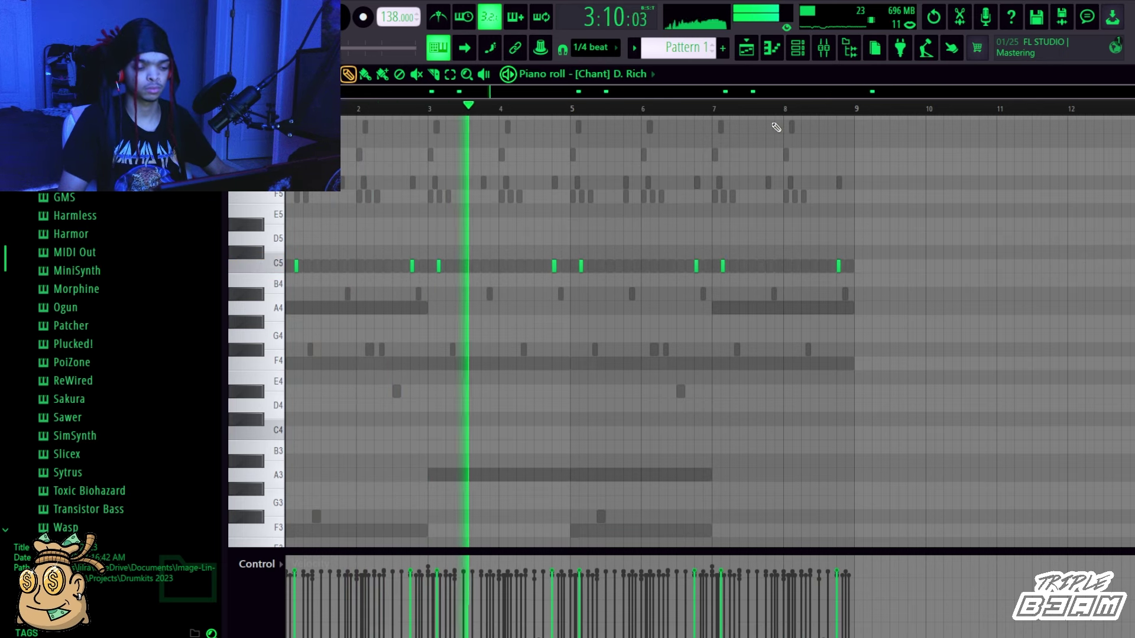
Place short [Chant] All There C5 hits with reduced velocity at the start of bars 3 and 7.
click(798, 50)
click(752, 314)
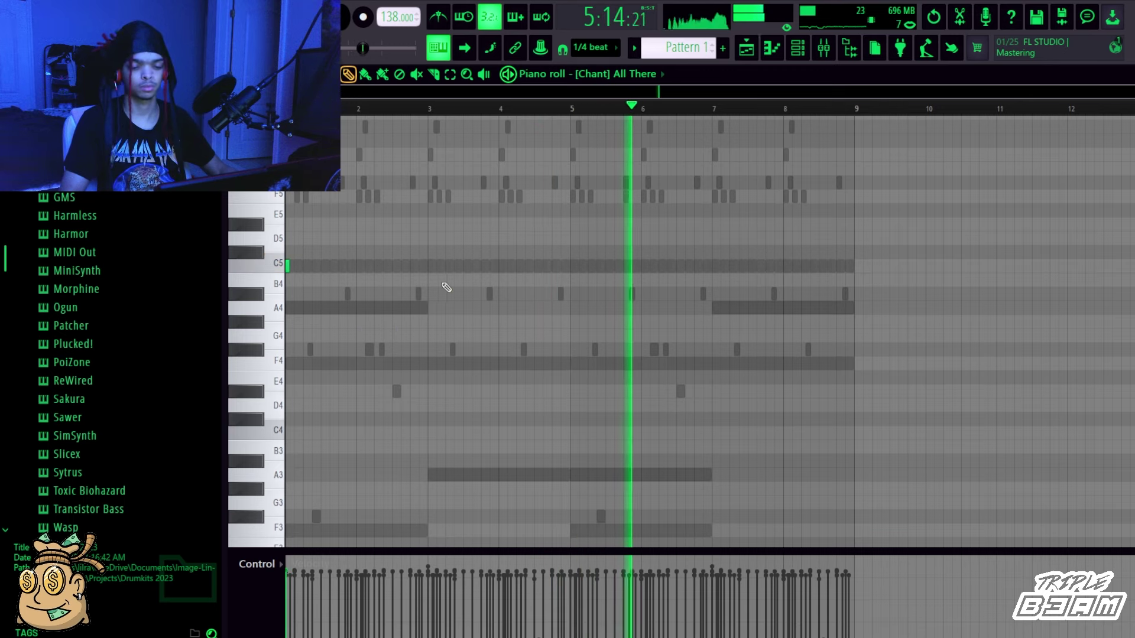
click(713, 267)
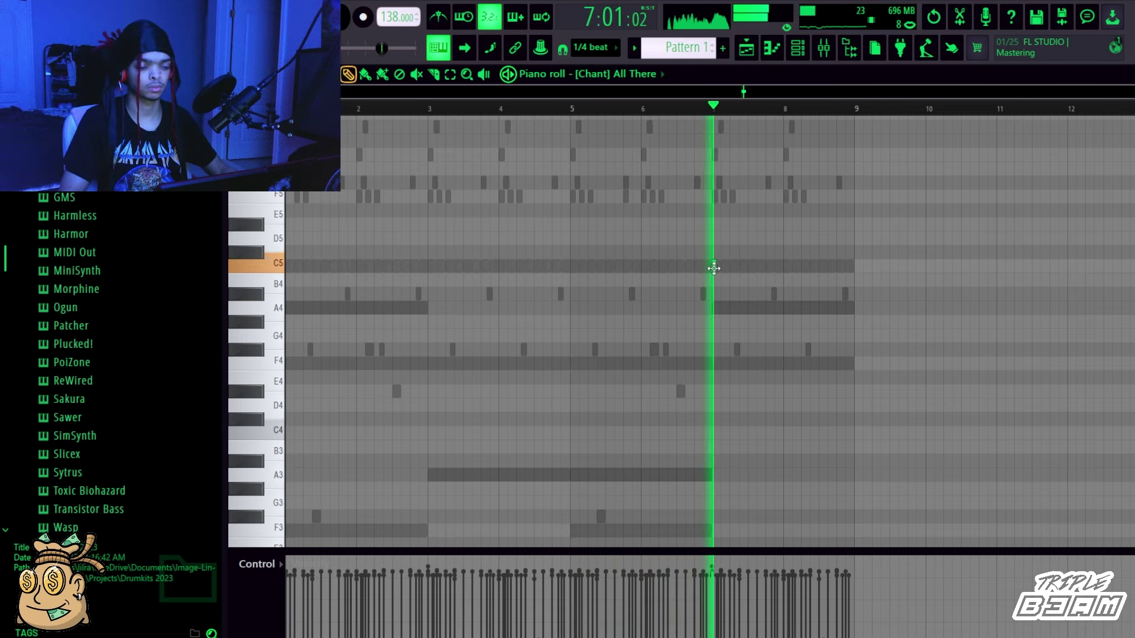
click(713, 583)
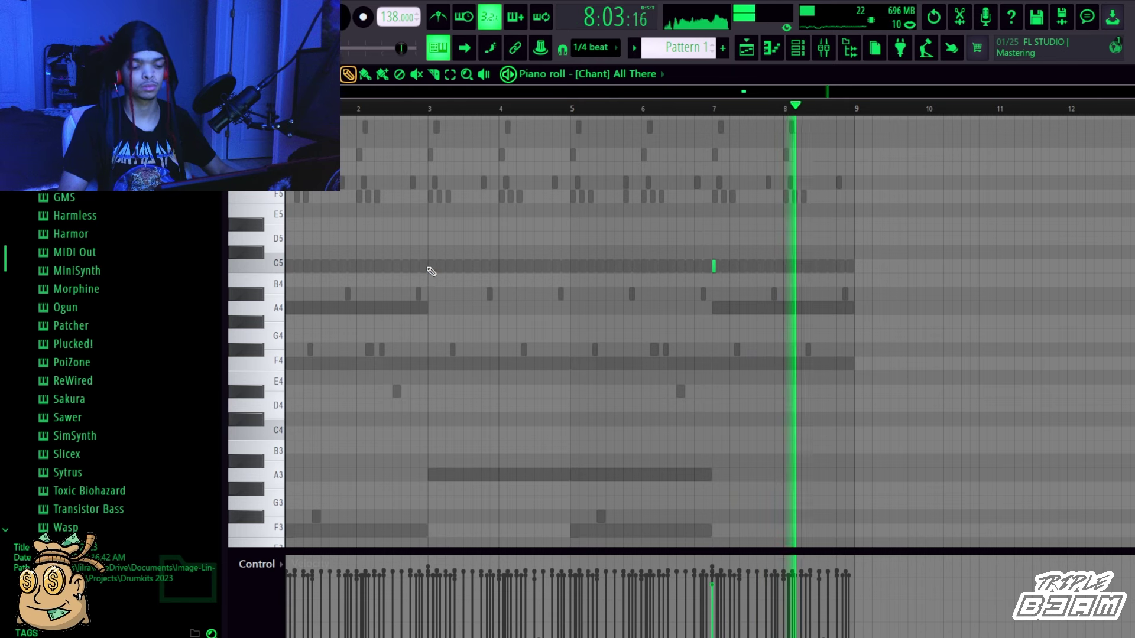
click(429, 267)
key(space)
key(space)
Open the piano roll of the HoodByAir Zpinz 808 channel.
click(797, 48)
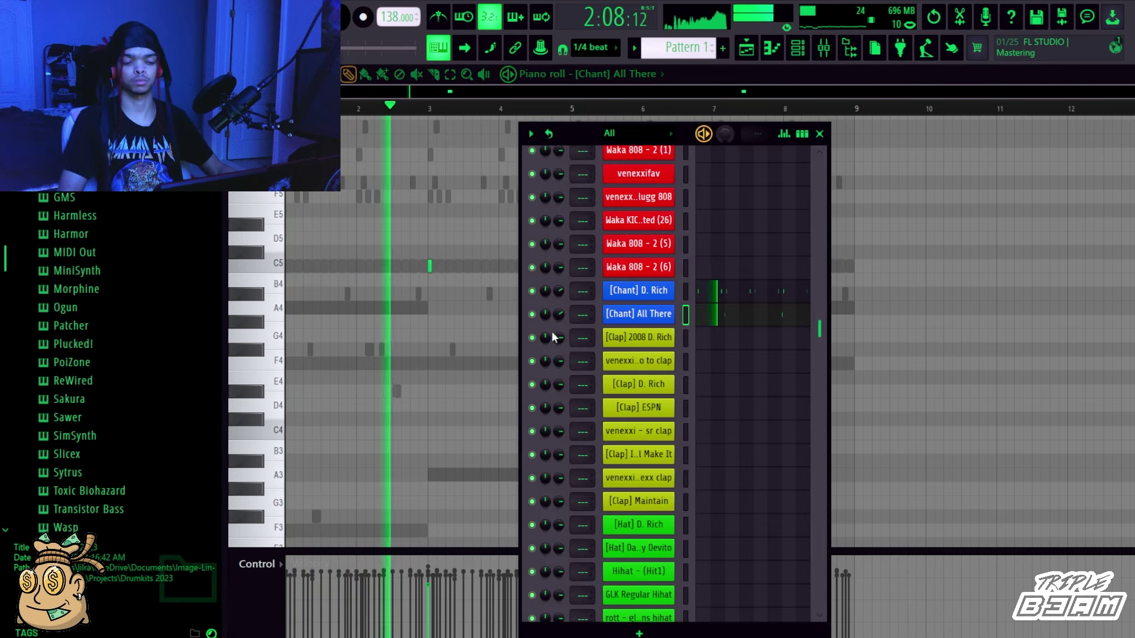
scroll(729, 388, up, 10)
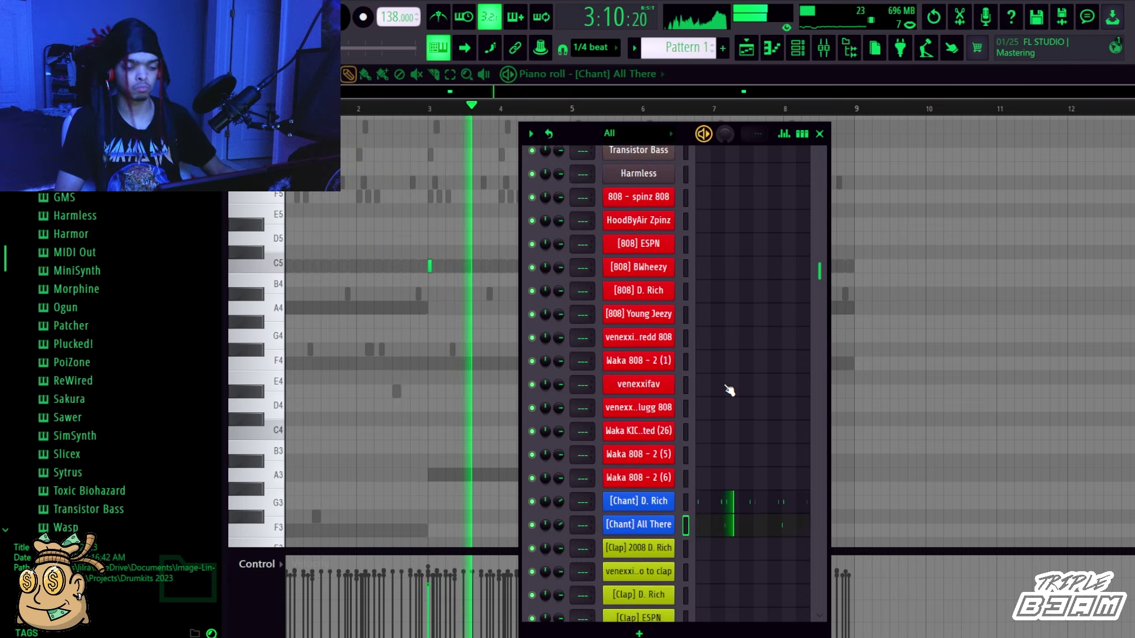
scroll(731, 395, down, 3)
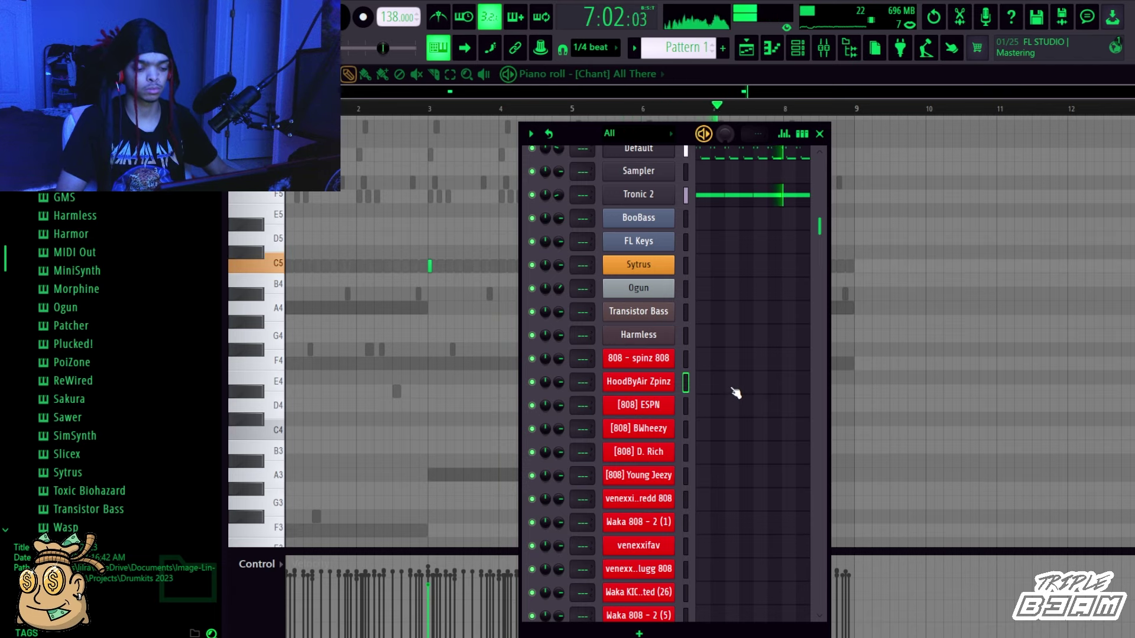
click(736, 393)
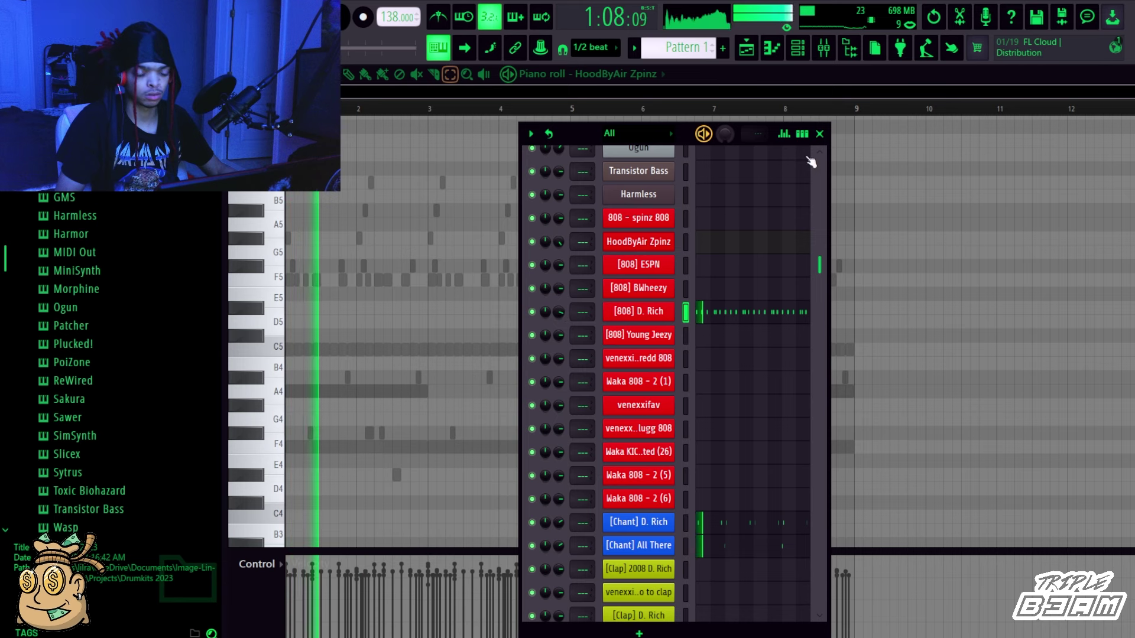
Add Fruity soft clipper to the second effect slot of the Master track and lower its threshold.
key(F9)
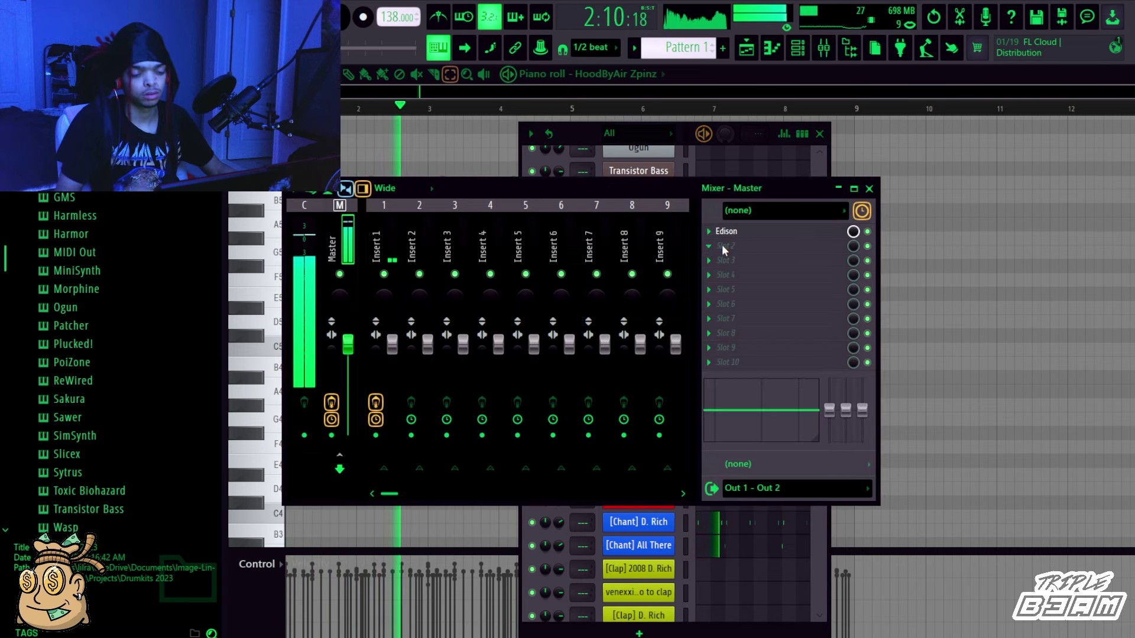
click(490, 77)
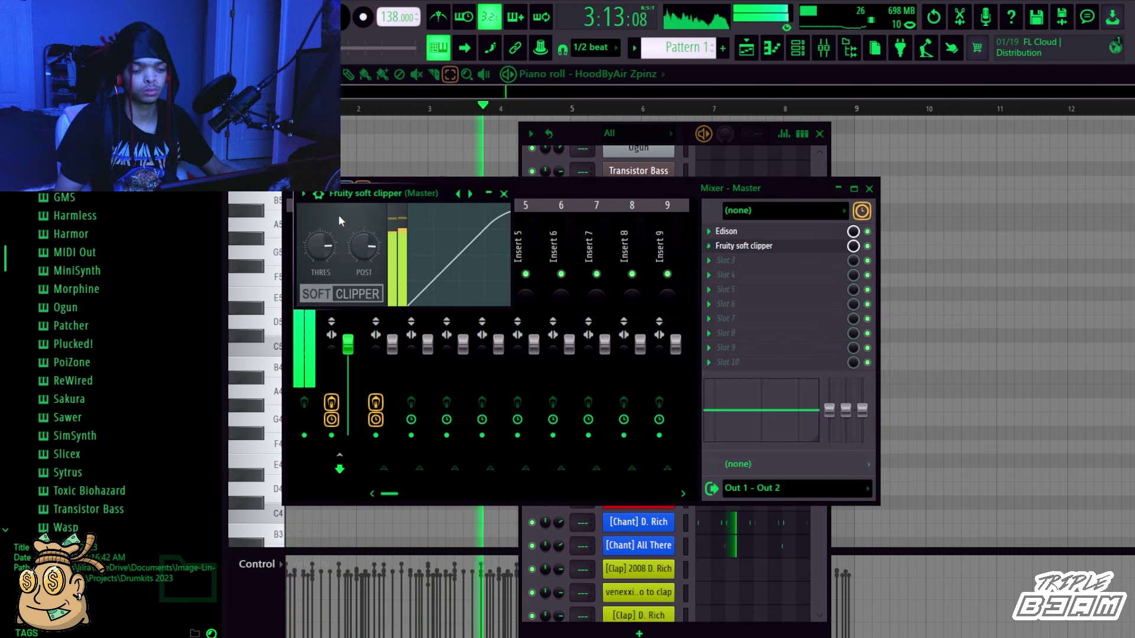
click(571, 135)
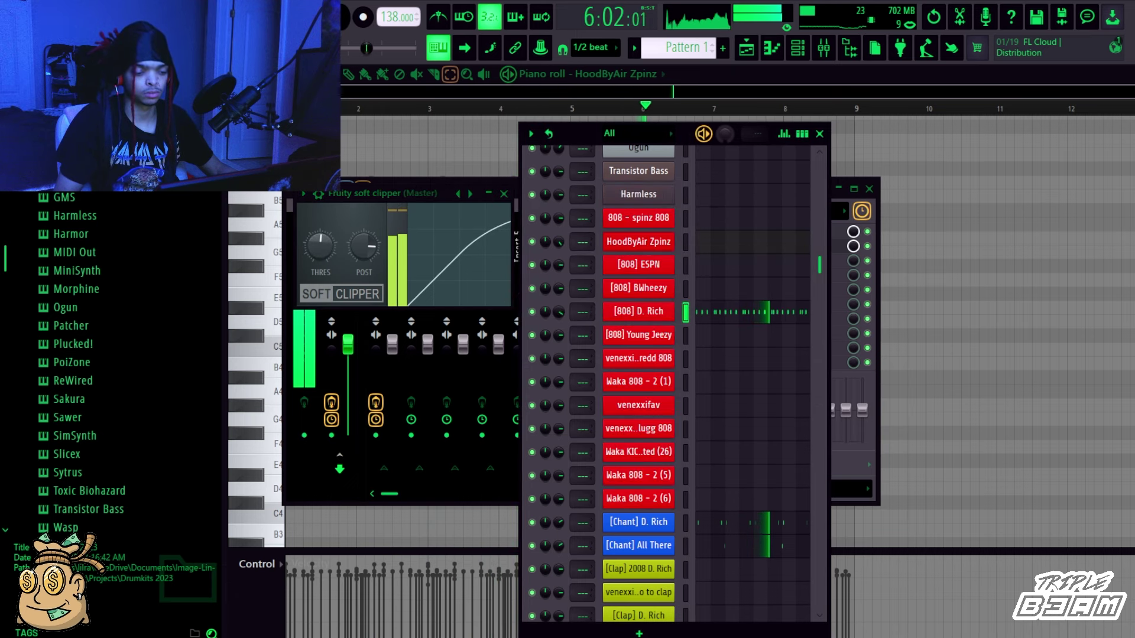
Move the last [808] D. Rich note in bars 8 and 4 down to C#5, and repeat the bar 4 note directly after it.
click(716, 314)
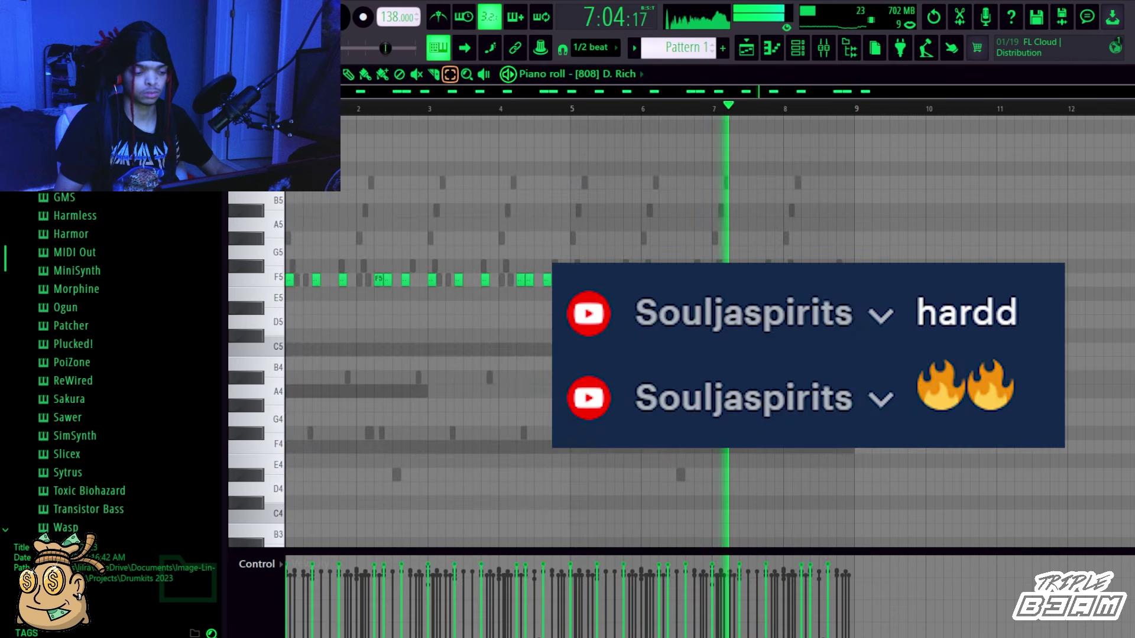
key(shift+Down)
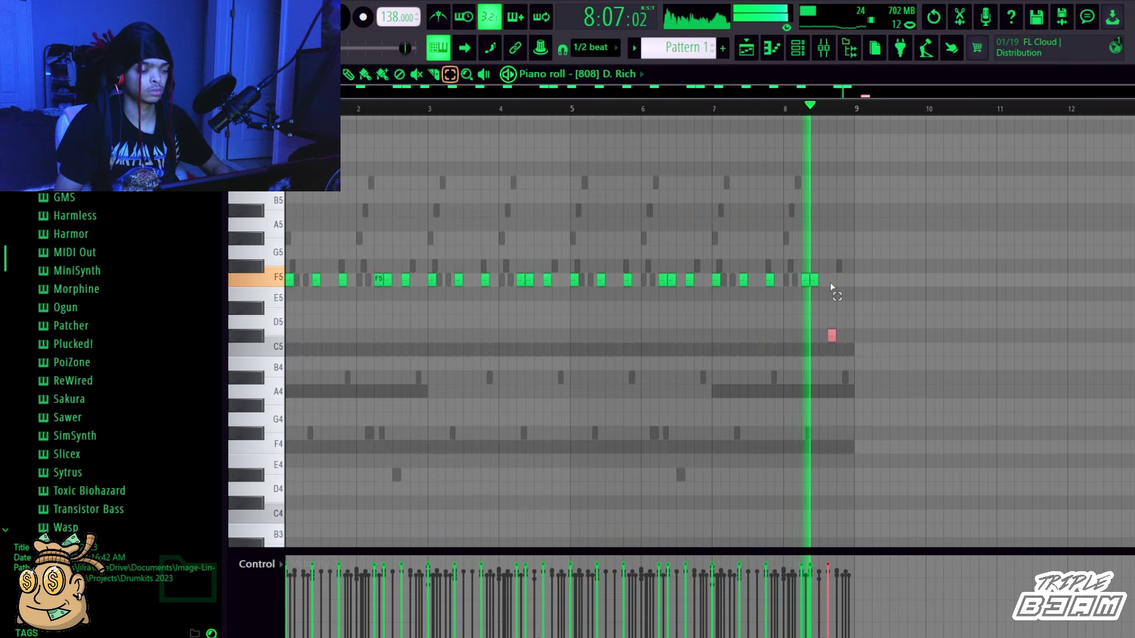
click(544, 280)
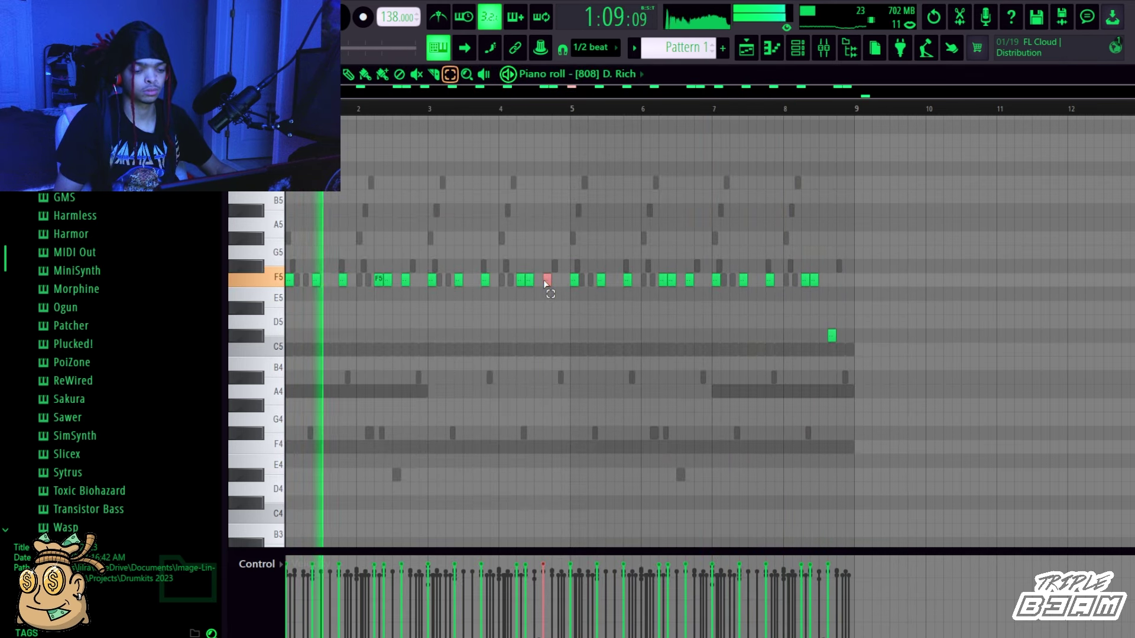
key(shift+Down)
key(shift+Down)
key(shift+Down)
key(shift+Down)
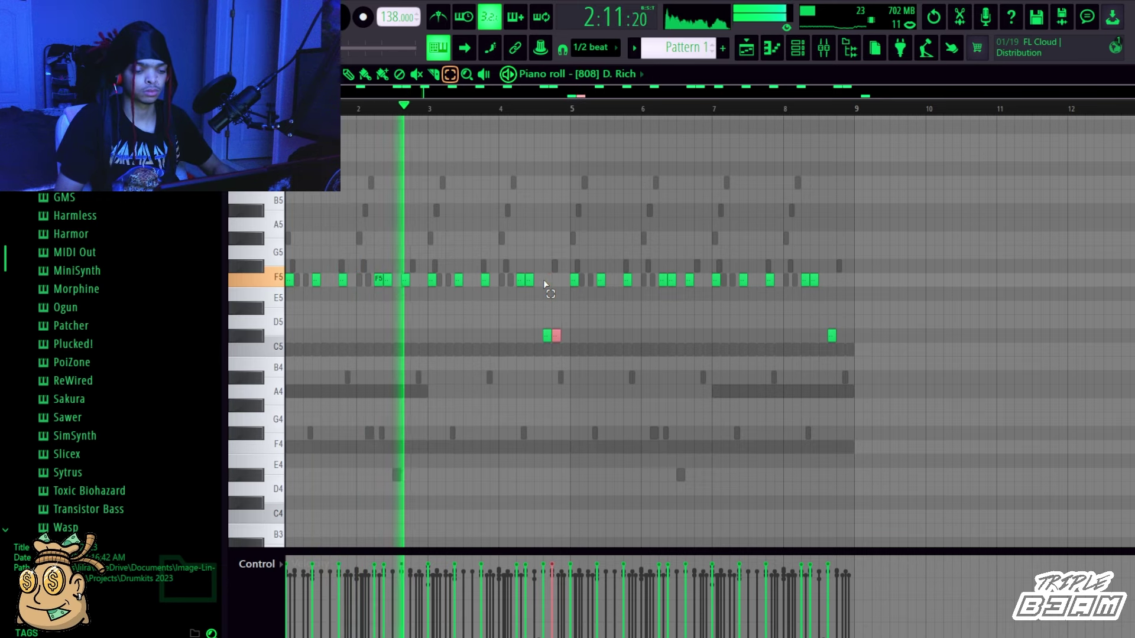
Move the repeated C#5 note at the end of bar 4 half a beat later and up to D#5, and add a matching D#5 at bar 8's end.
key(ctrl+b)
key(shift+Up)
key(shift+Up)
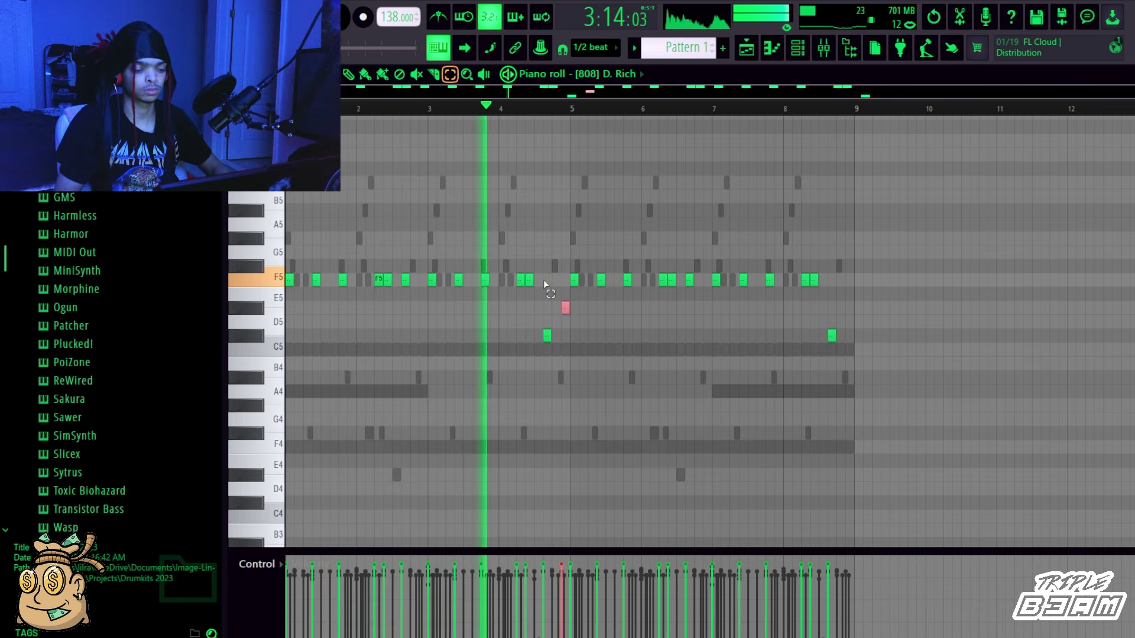
click(748, 350)
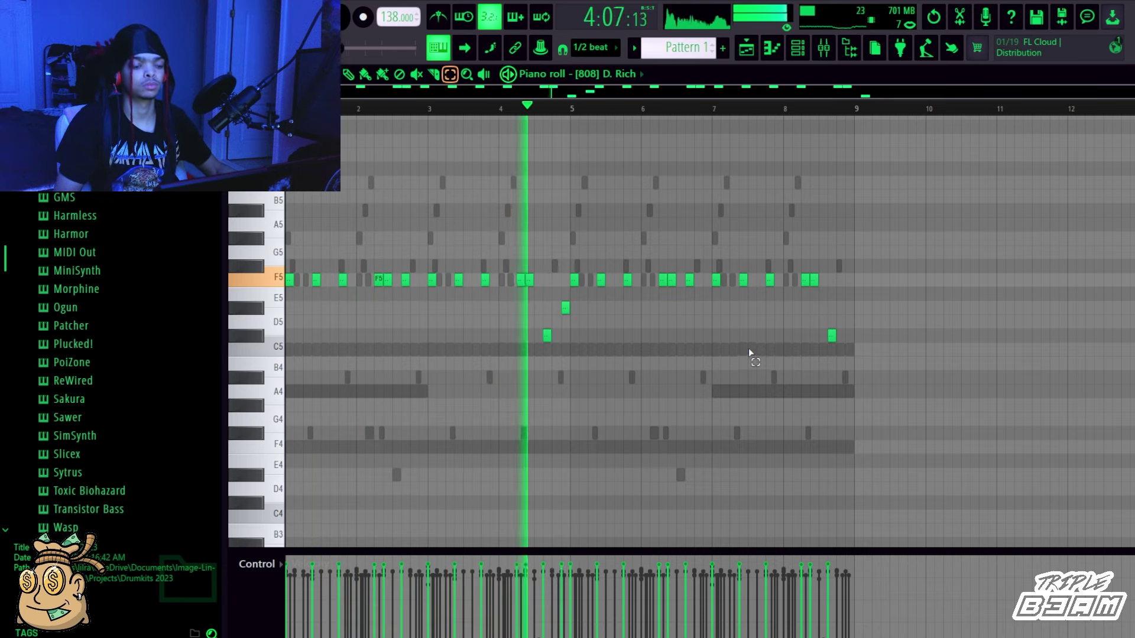
click(831, 335)
key(ctrl+b)
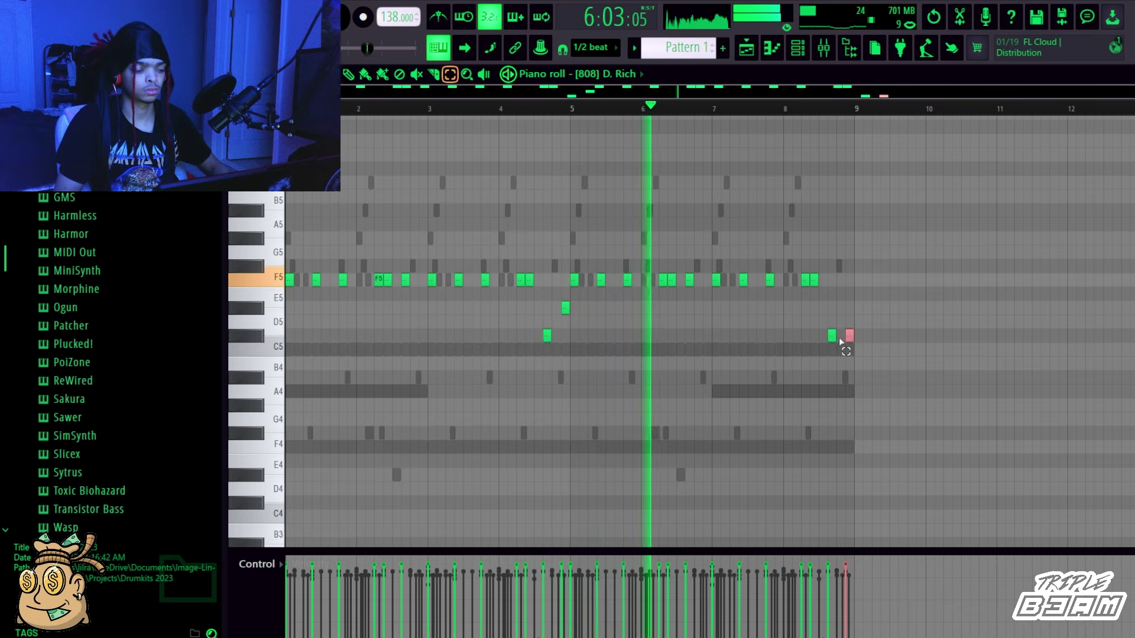
key(shift+Up)
key(shift+Up)
Lower the second F5 of the paired 808 notes in bars 8 and 4 to D#5.
click(813, 280)
key(shift+Down)
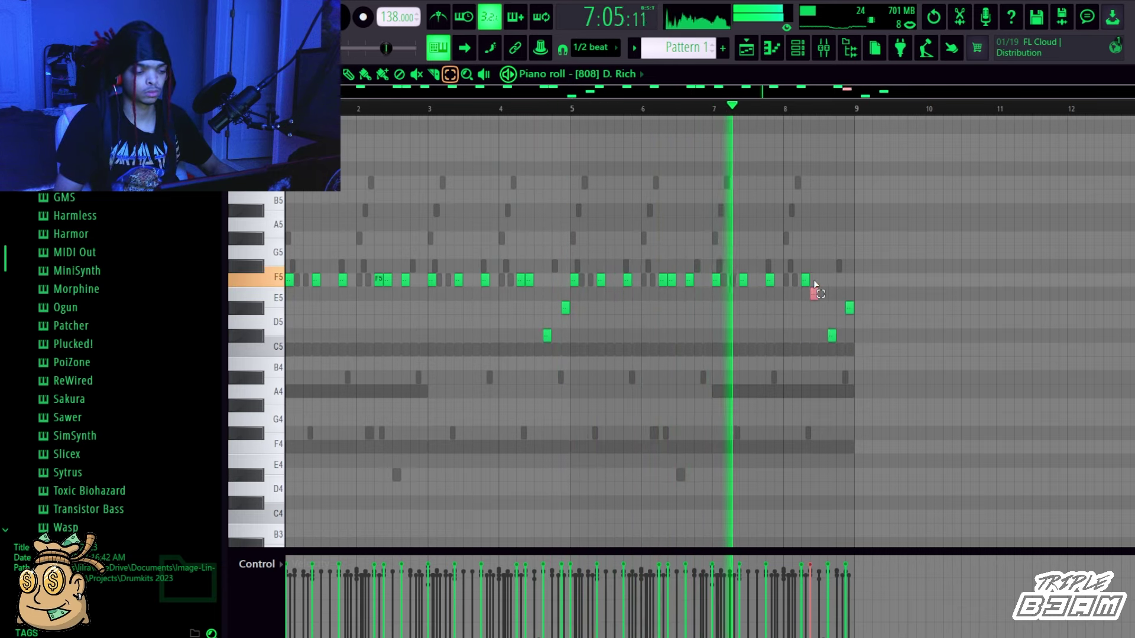
key(shift+Down)
click(815, 286)
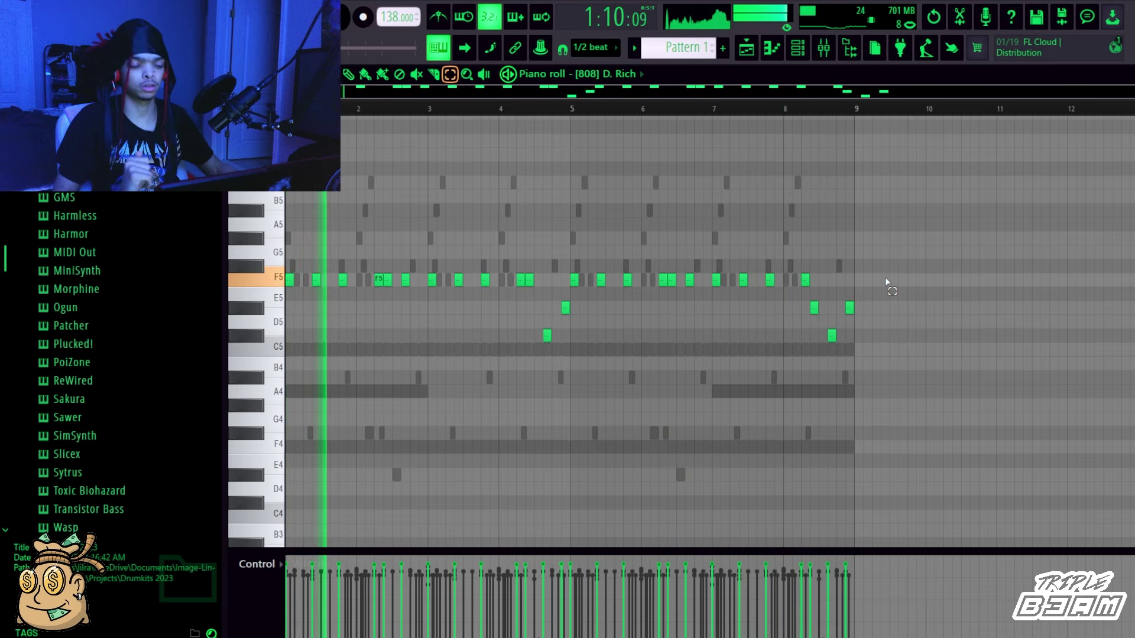
click(529, 280)
key(shift+Down)
key(shift+Down)
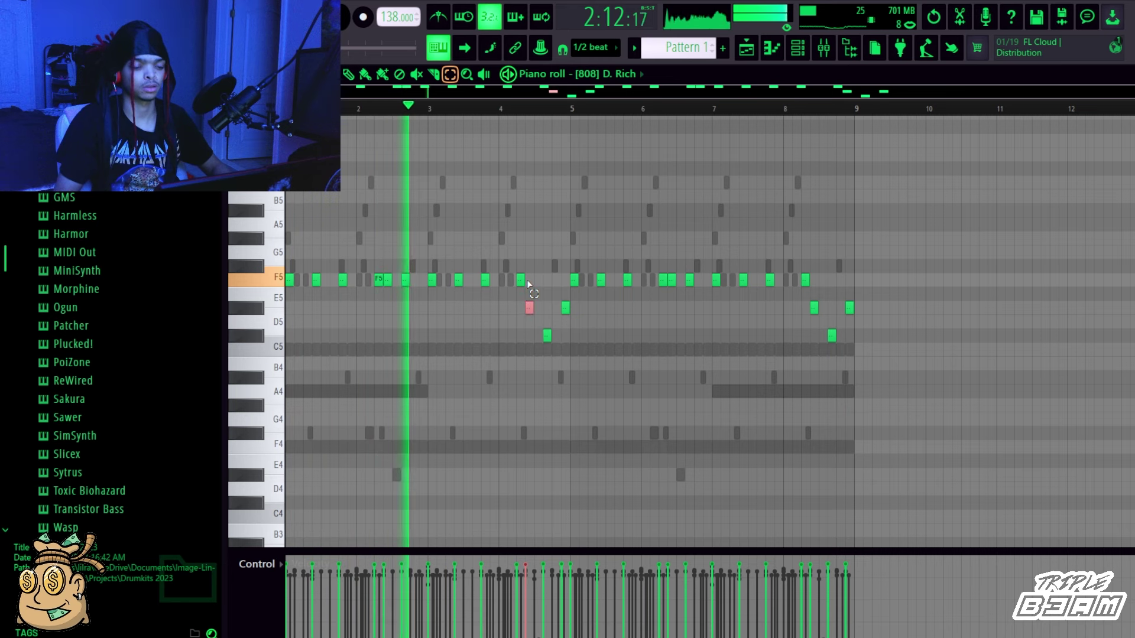
click(528, 282)
Browse the channel rack past the 808, chant, clap and hi-hat channels for another sound.
click(797, 58)
click(797, 59)
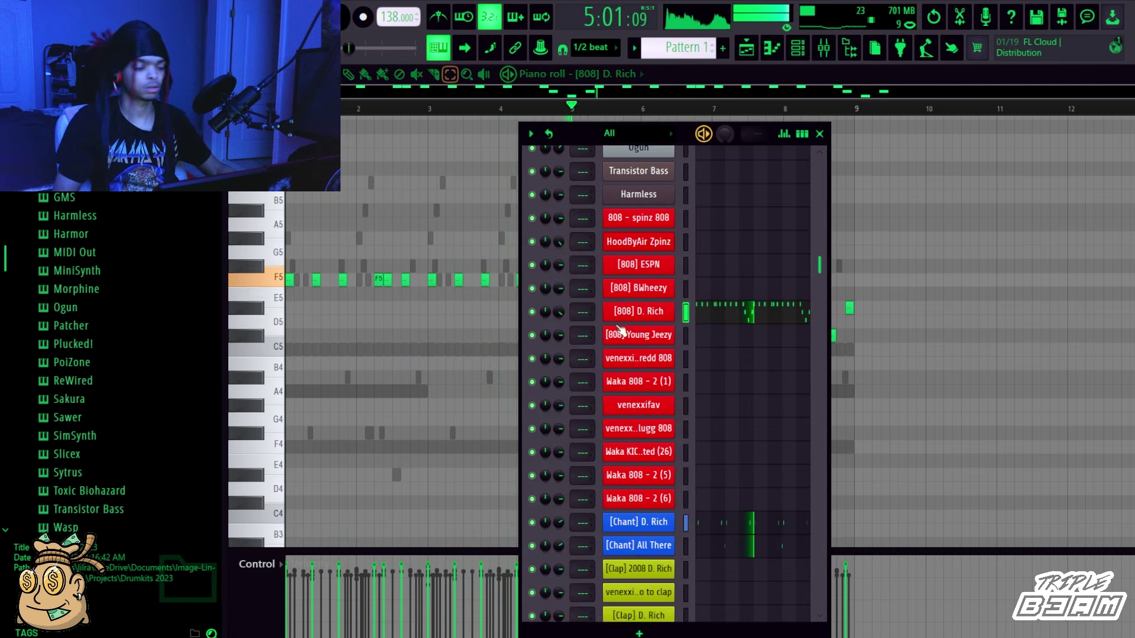
scroll(739, 402, up, 5)
scroll(736, 413, down, 12)
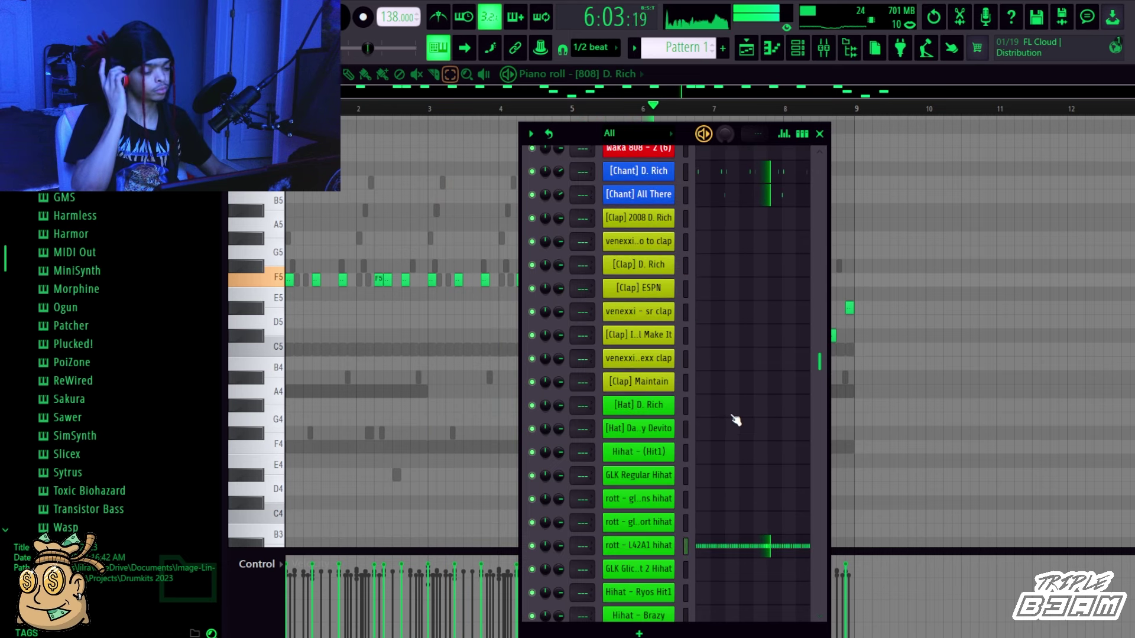
scroll(732, 422, down, 3)
click(658, 454)
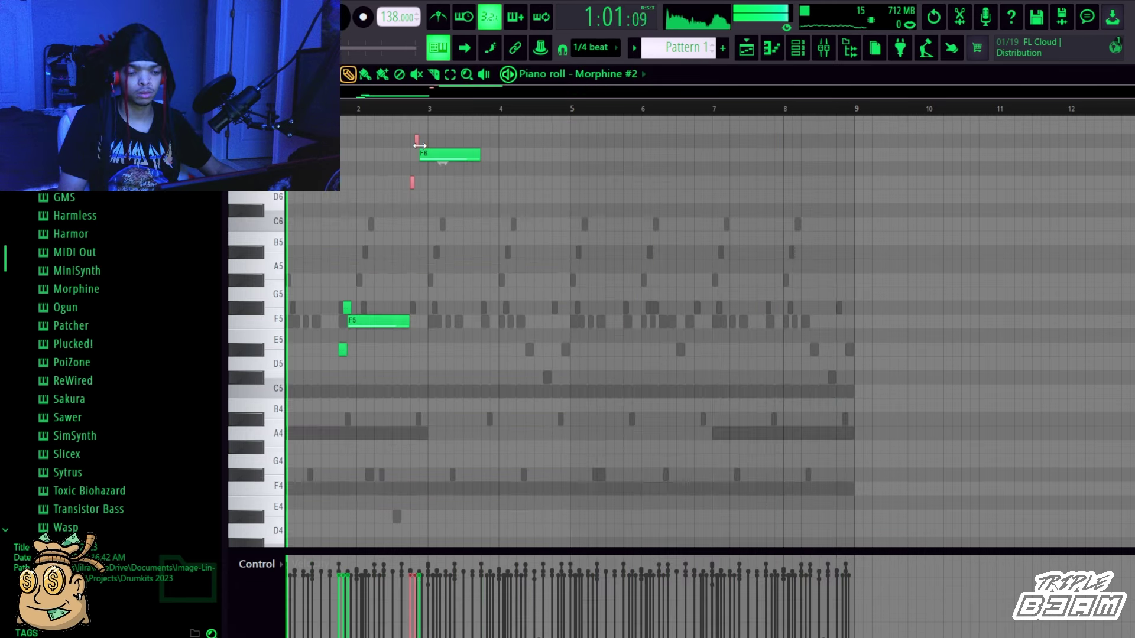
Lengthen the two short upper Morphine #2 notes near the end of bar 2, and repeat the whole phrase three more times.
drag(420, 145, 424, 145)
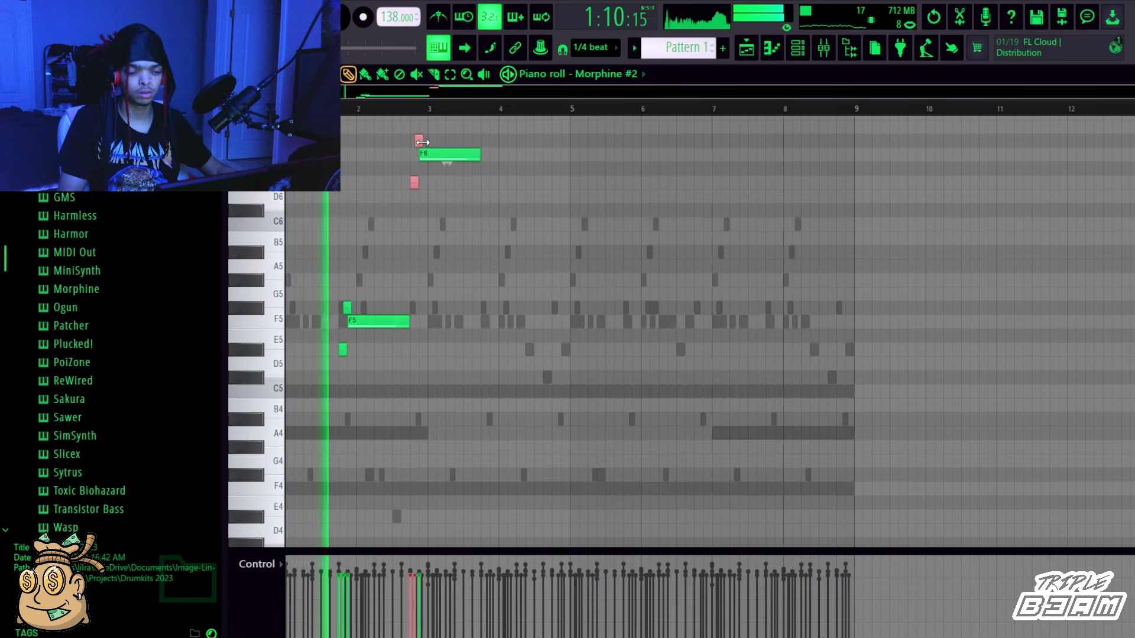
ctrl+click(446, 258)
click(450, 74)
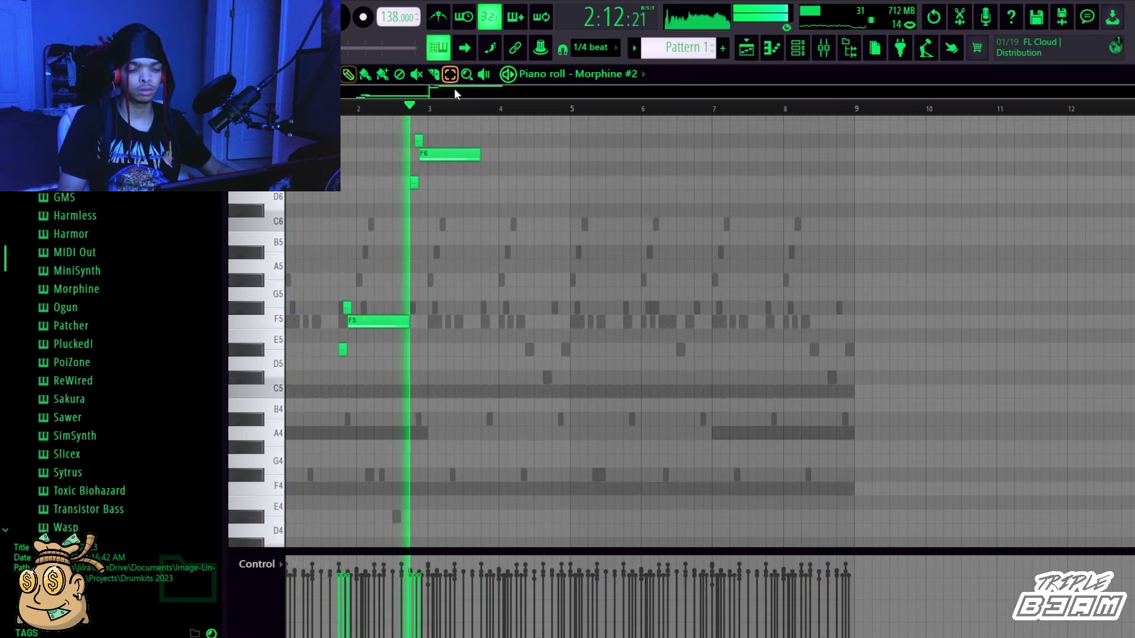
drag(506, 120, 322, 378)
key(ctrl+b)
key(ctrl+b)
key(ctrl+b)
click(755, 380)
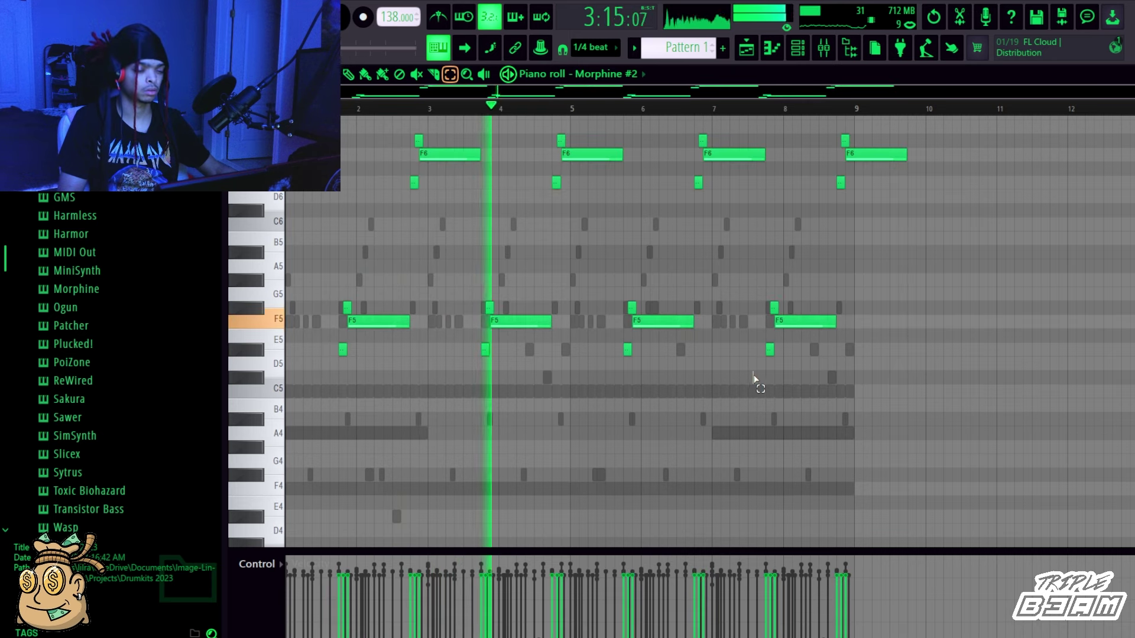
Shorten the last F6 note of Morphine #2 so it ends at the bar 9 line.
drag(903, 136, 901, 163)
drag(905, 155, 854, 157)
click(349, 75)
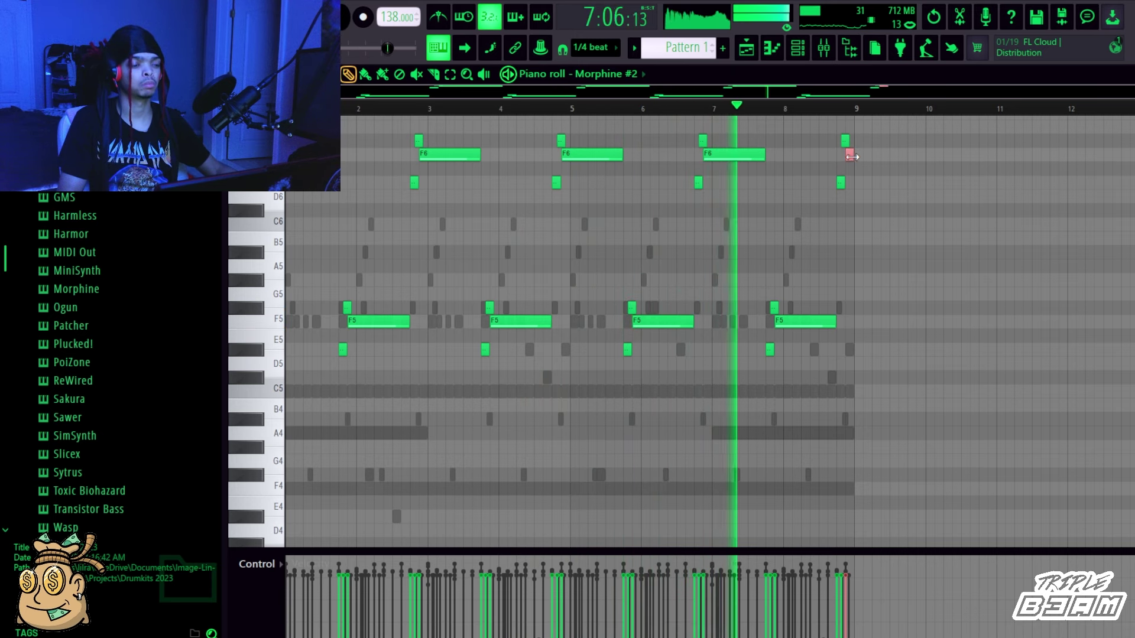
Place the per-instrument patterns from GMS to [Snare] D. Rich in the playlist on tracks 1 to 22, starting at bar 1.
click(797, 47)
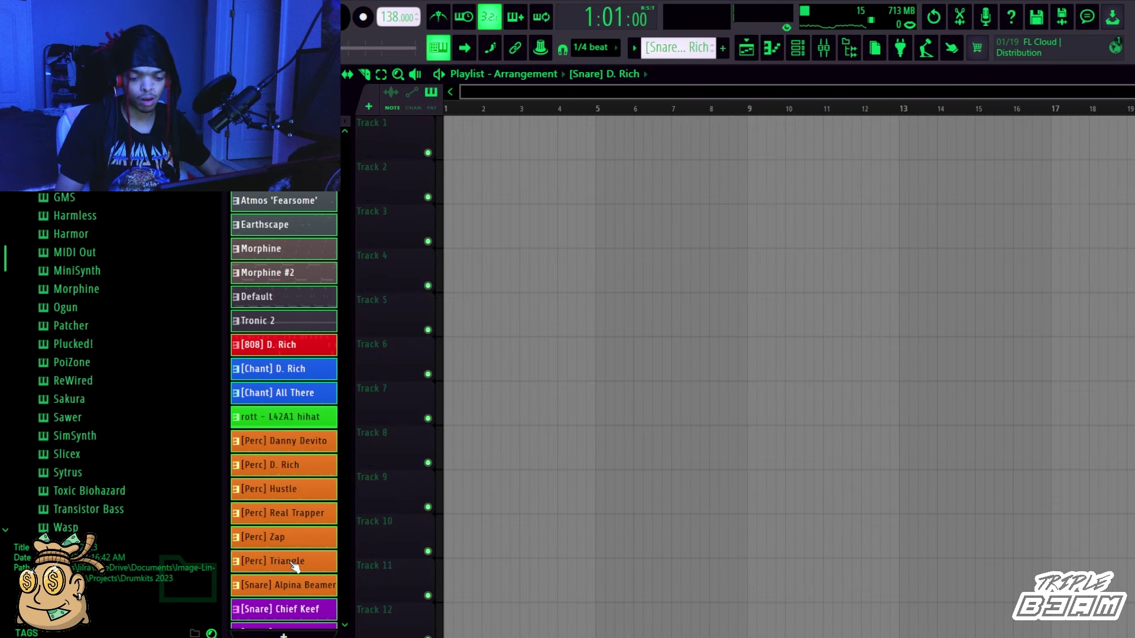
scroll(295, 567, down, 1)
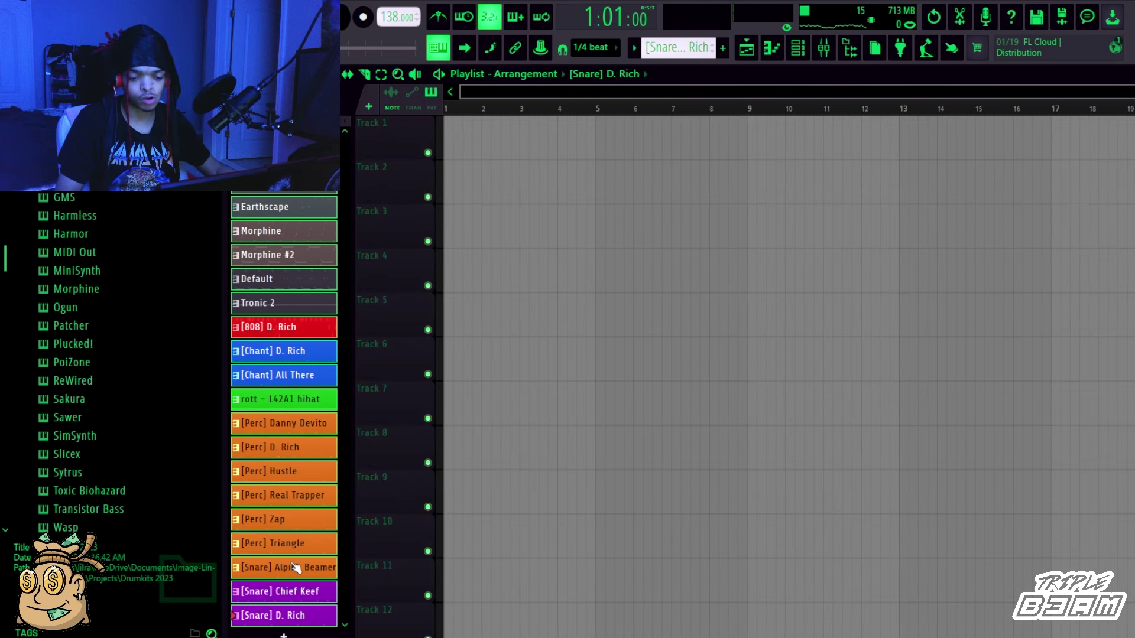
scroll(312, 294, up, 1)
drag(283, 131, 498, 145)
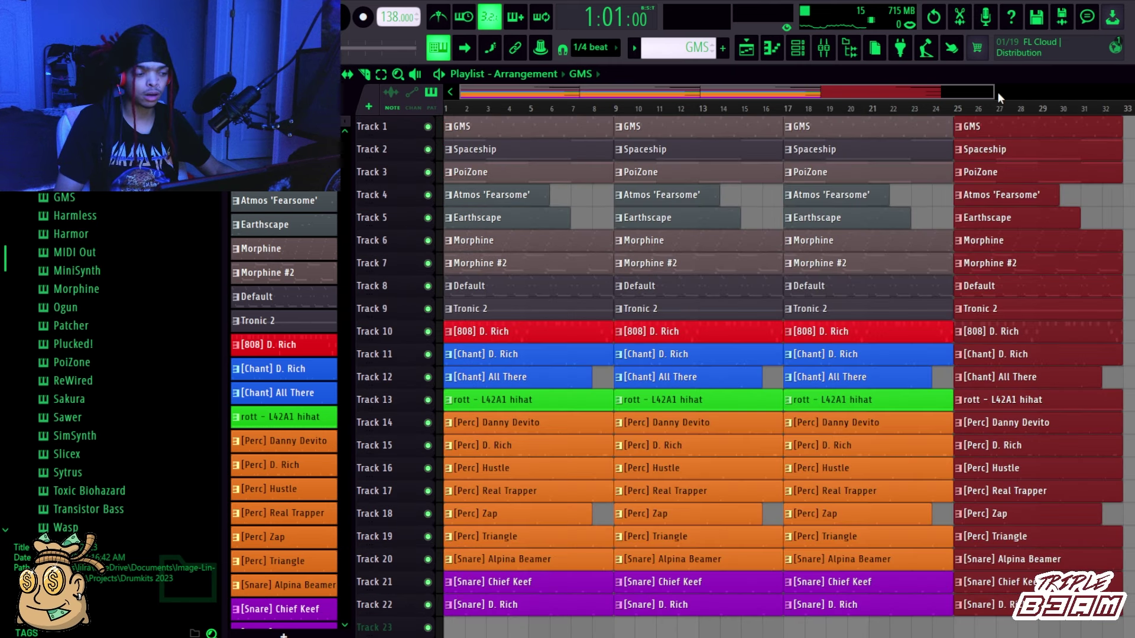
Duplicate the selected eight-bar block twice more so the arrangement extends to bar 49.
drag(997, 92, 1126, 95)
key(ctrl+b)
key(ctrl+b)
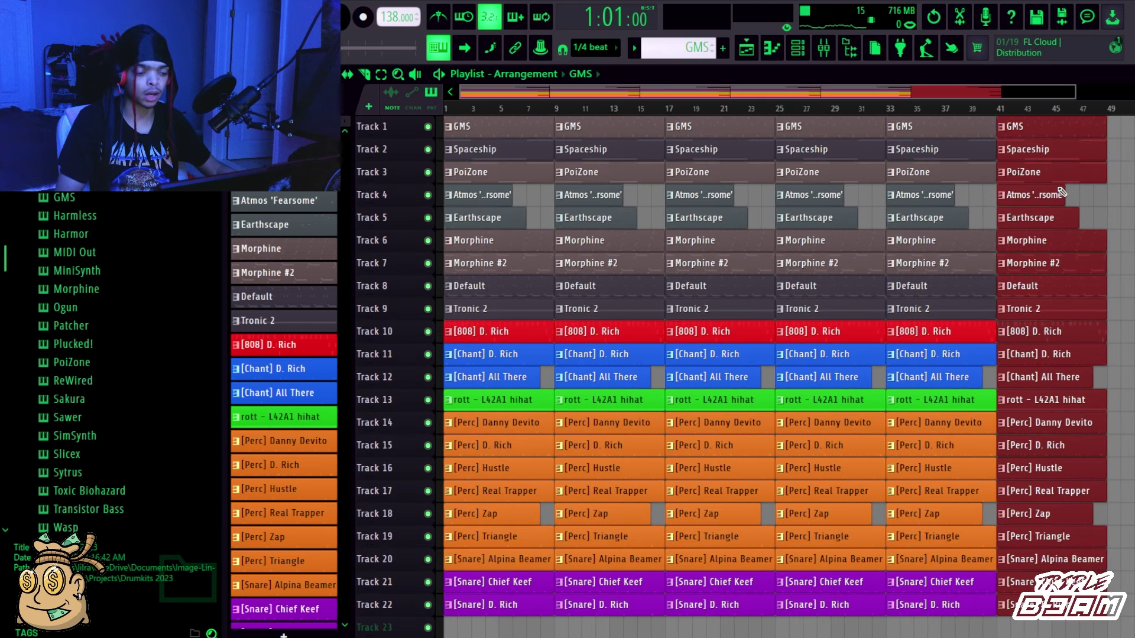
key(ctrl+b)
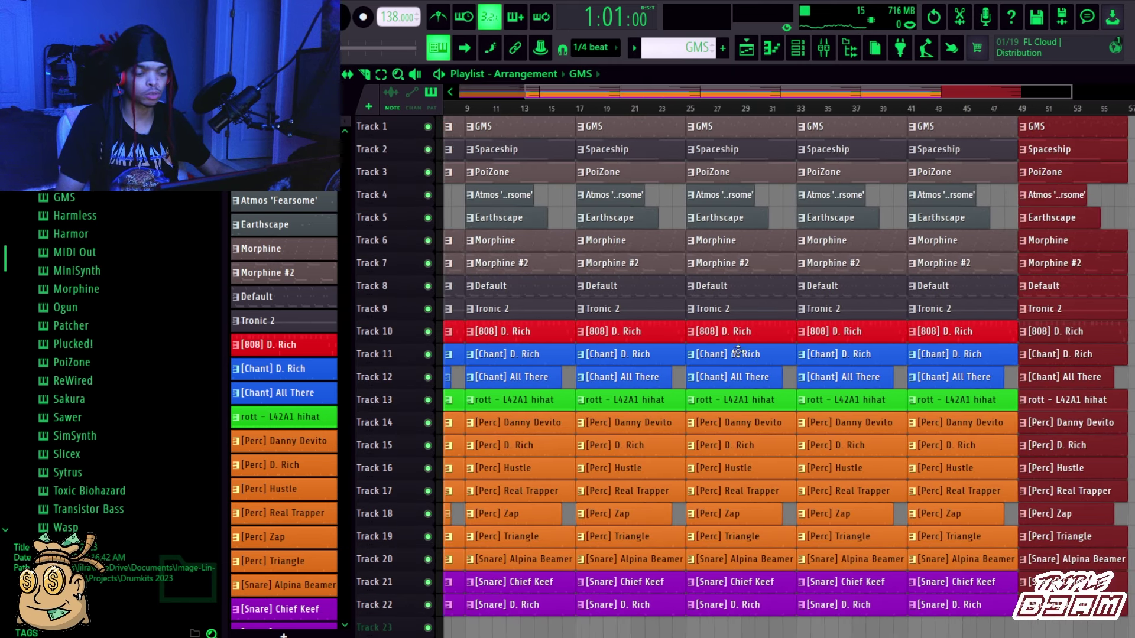
drag(1058, 94, 1002, 95)
key(Delete)
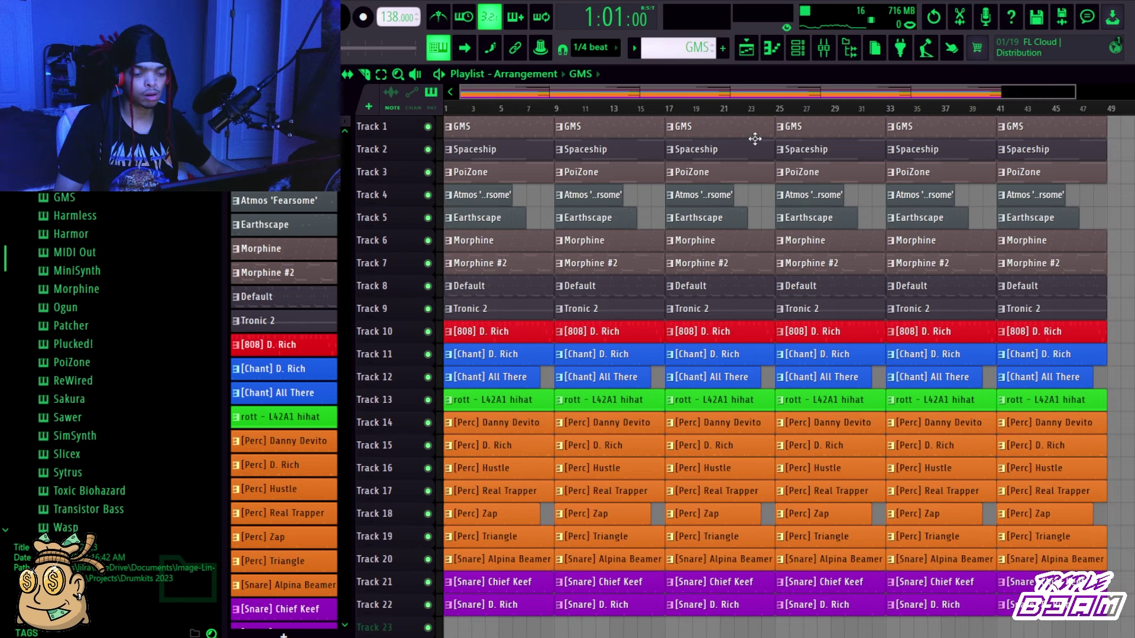
Delete the Earthscape, Atmos 'Fearsome', GMS, Default, Morphine #2 and Morphine clips from the first eight-bar section.
scroll(548, 262, up, 3)
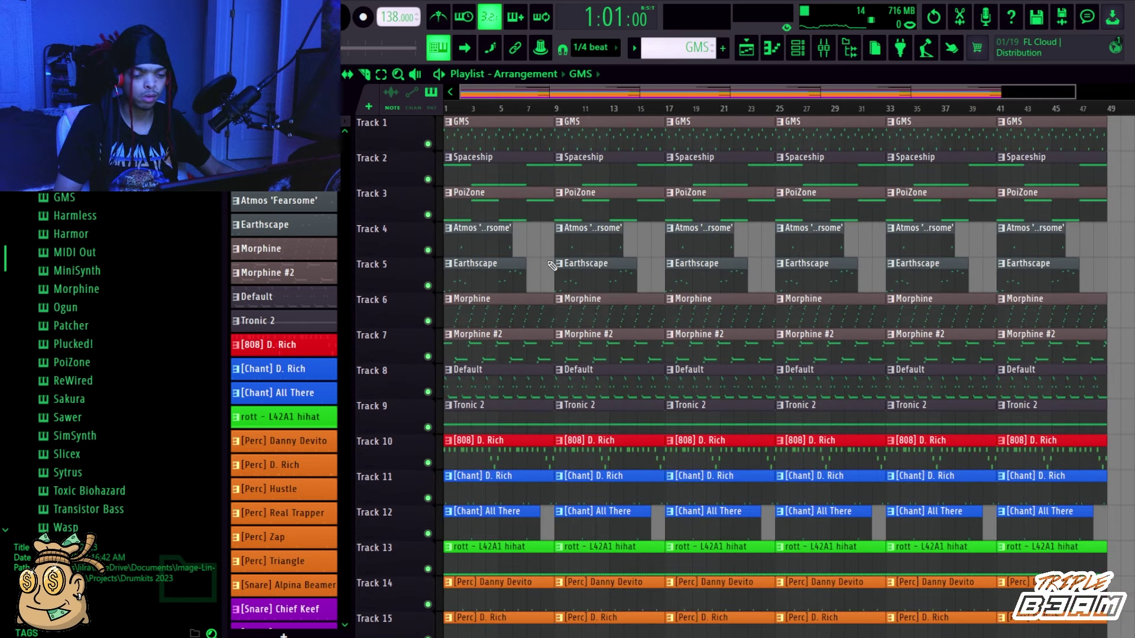
right_click(517, 269)
right_click(509, 249)
key(space)
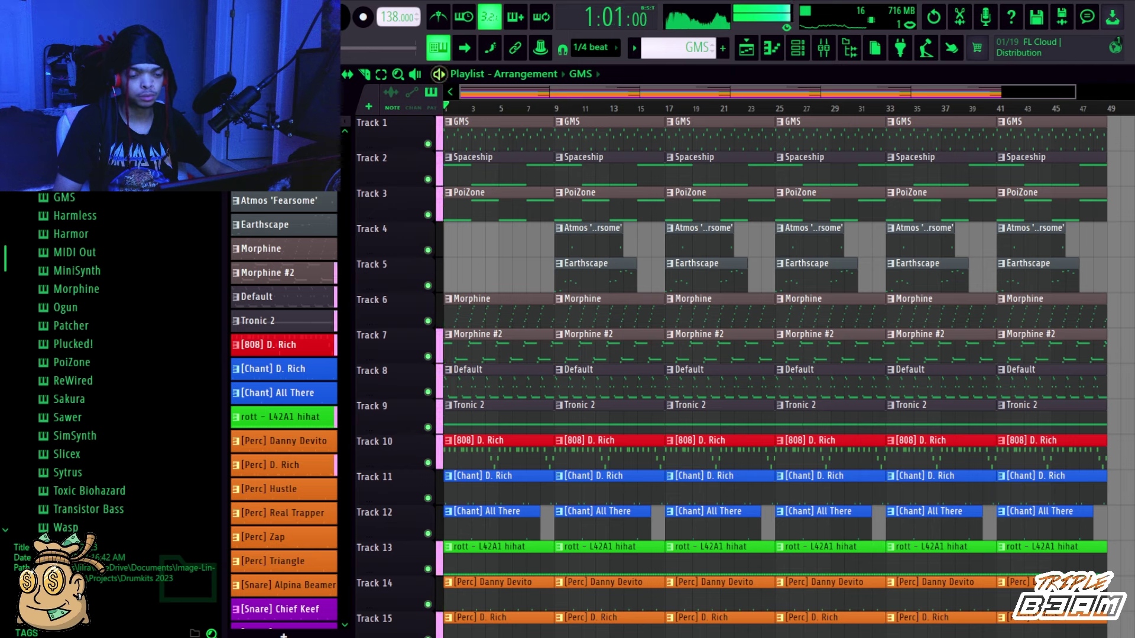
right_click(491, 146)
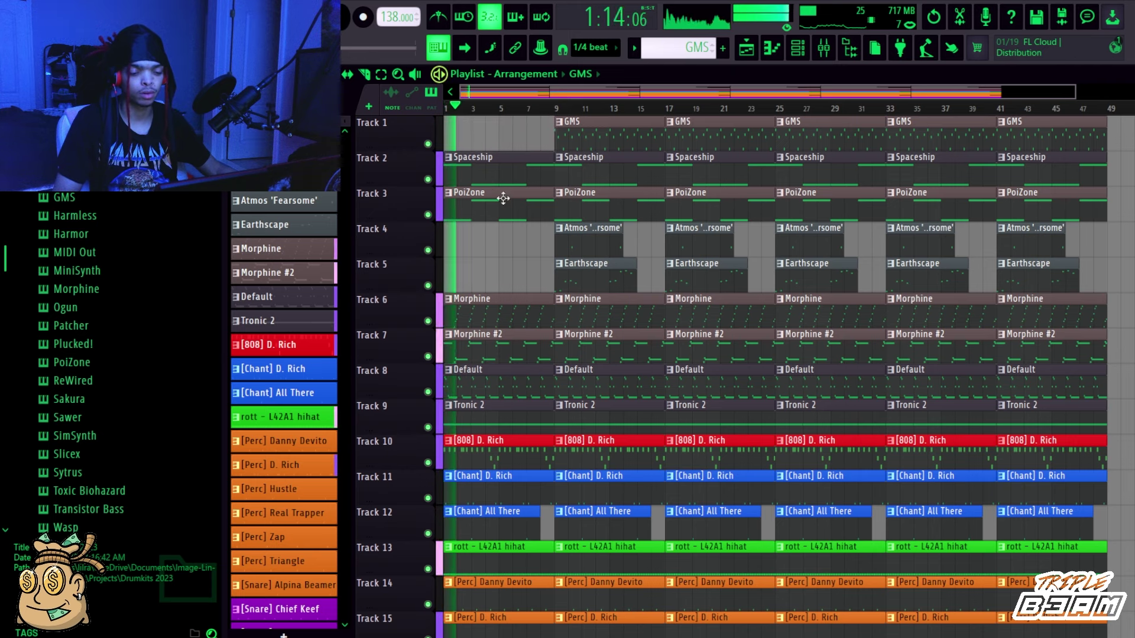
right_click(496, 378)
right_click(498, 346)
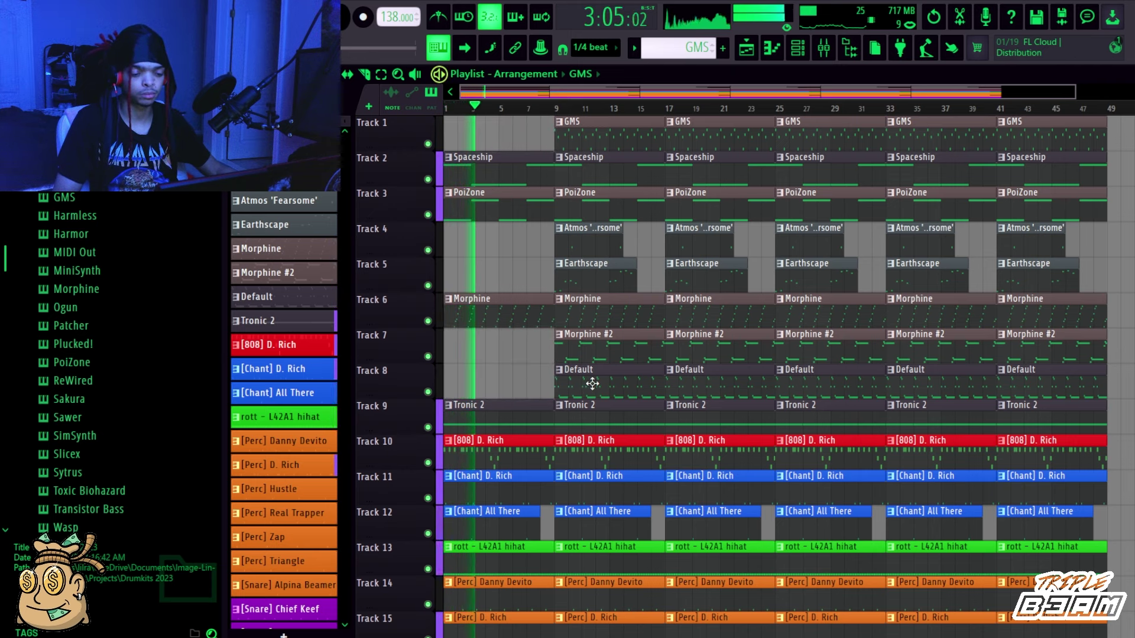
right_click(522, 314)
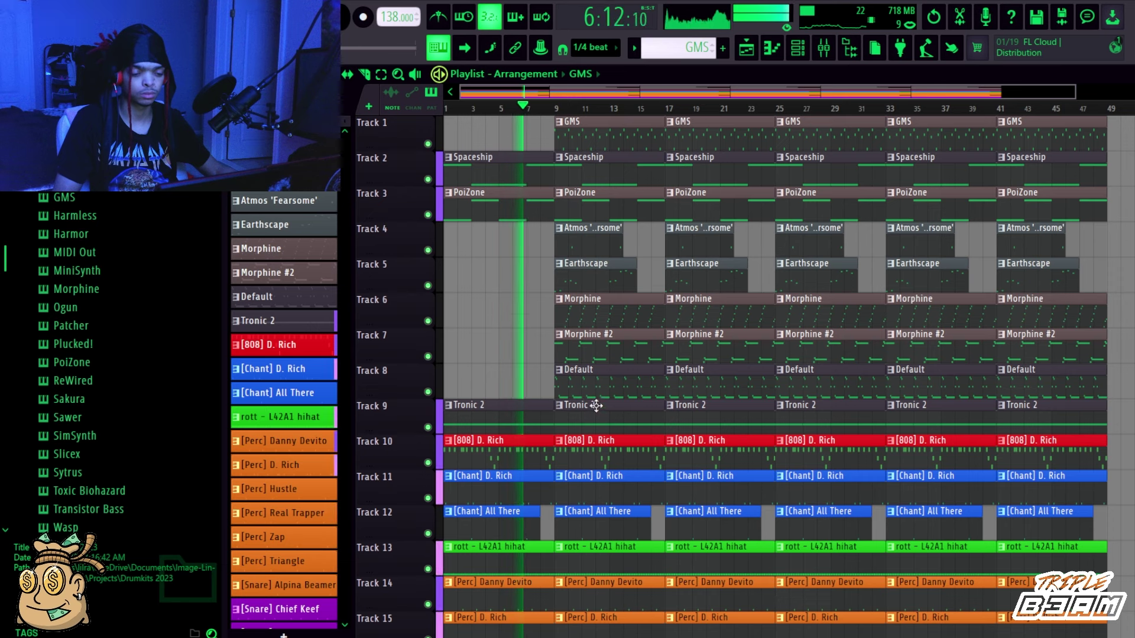
Delete the Morphine #2 and Earthscape clips at bar 9, GMS at bar 17, and Atmos 'Fearsome' at bars 17, 33 and 41.
right_click(614, 350)
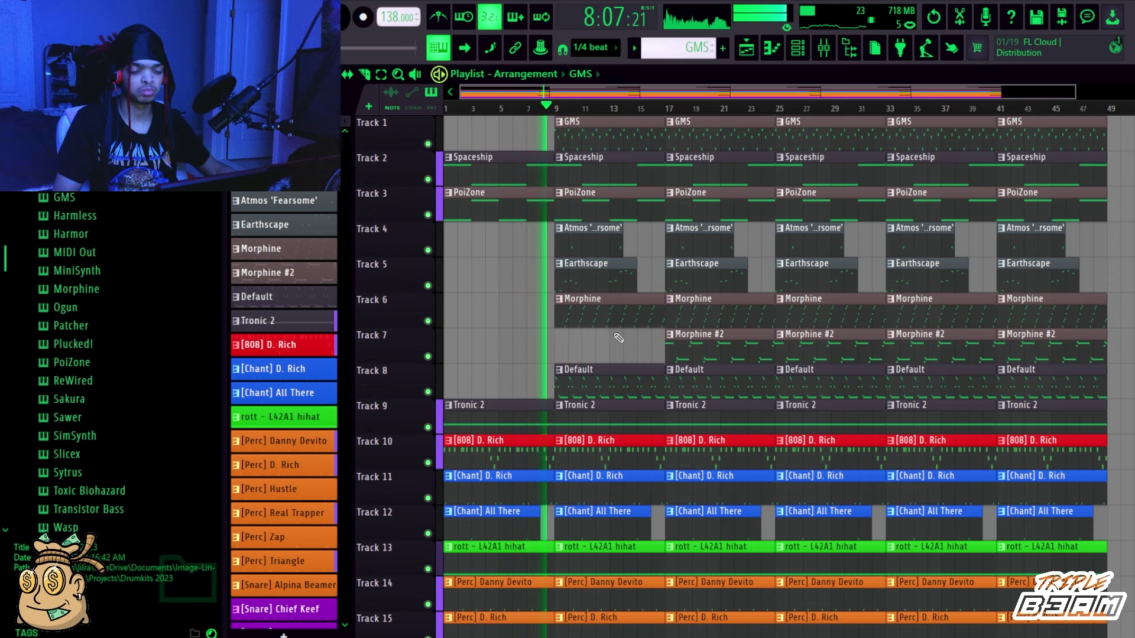
right_click(596, 284)
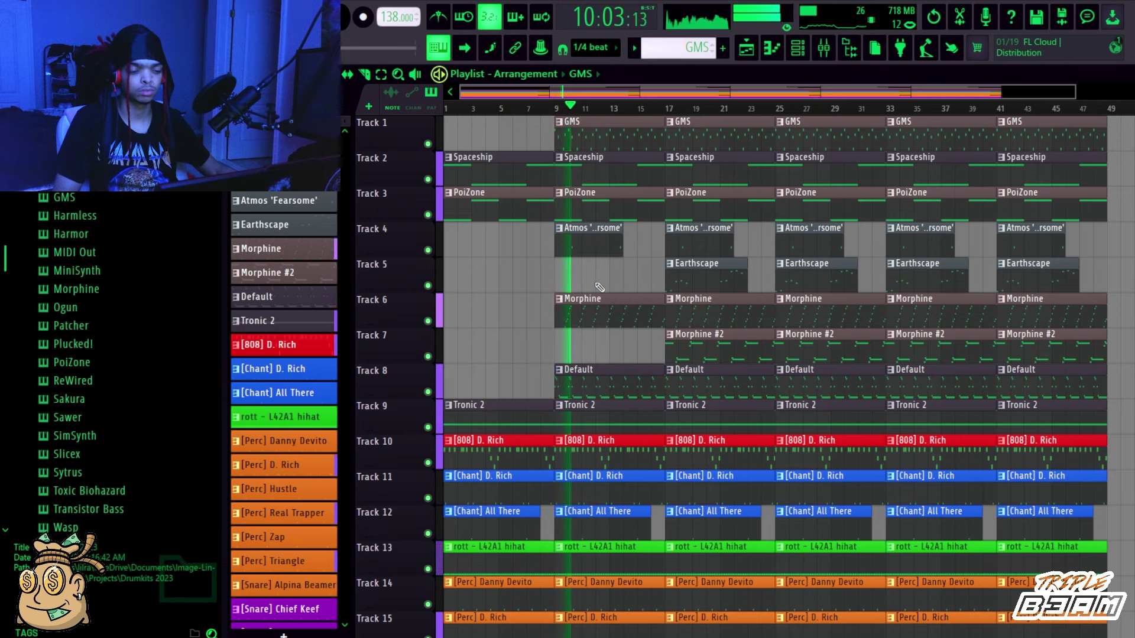
right_click(747, 146)
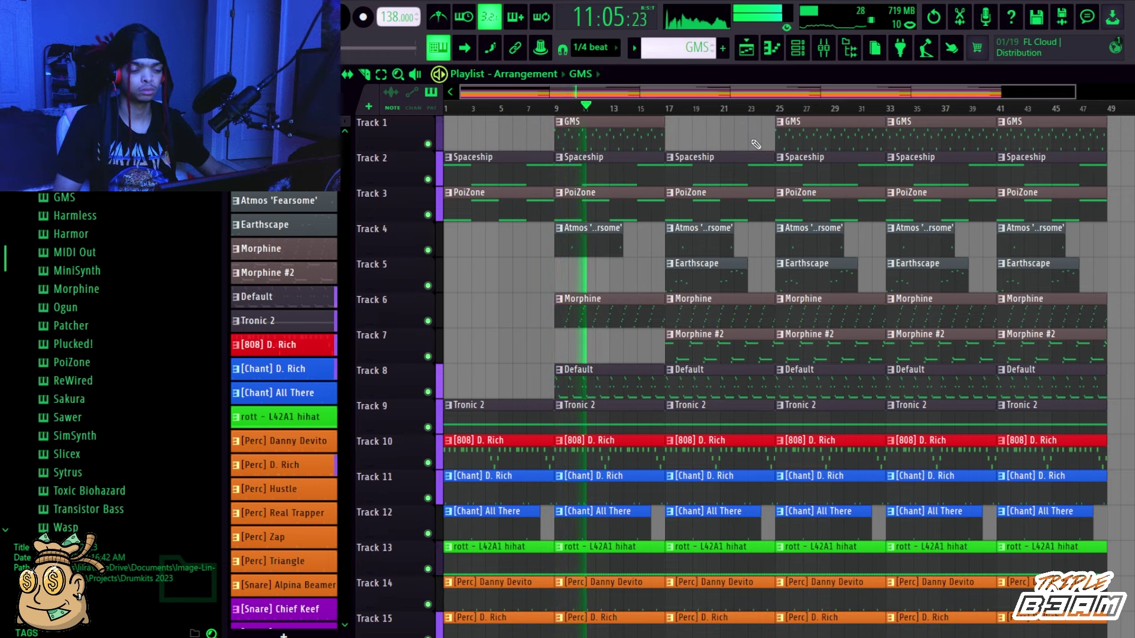
right_click(700, 242)
right_click(896, 240)
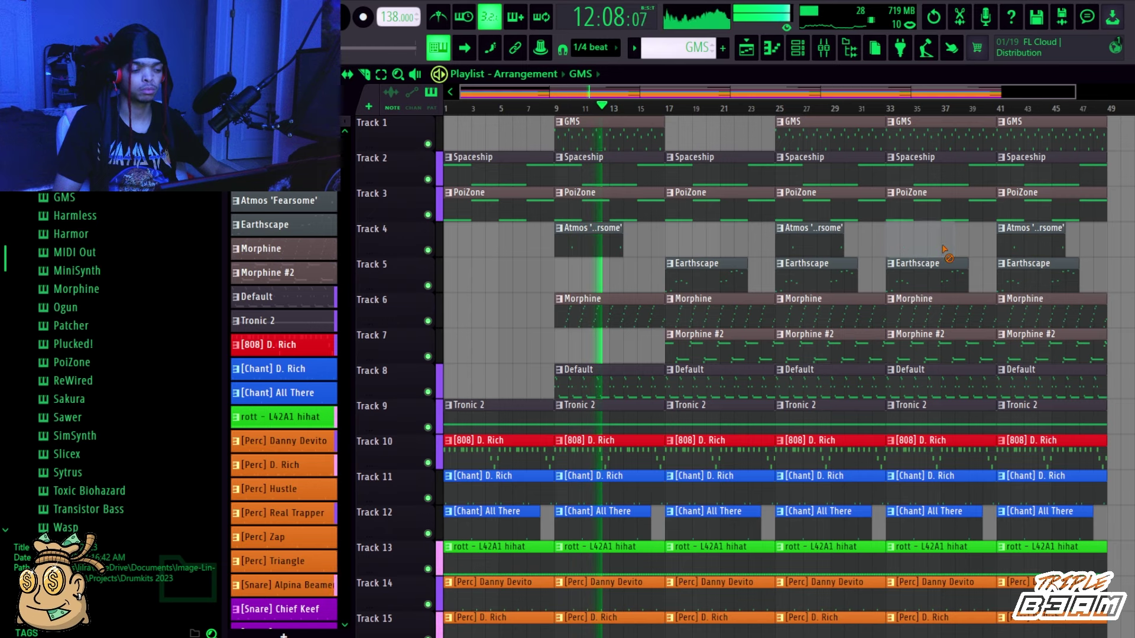
right_click(1031, 242)
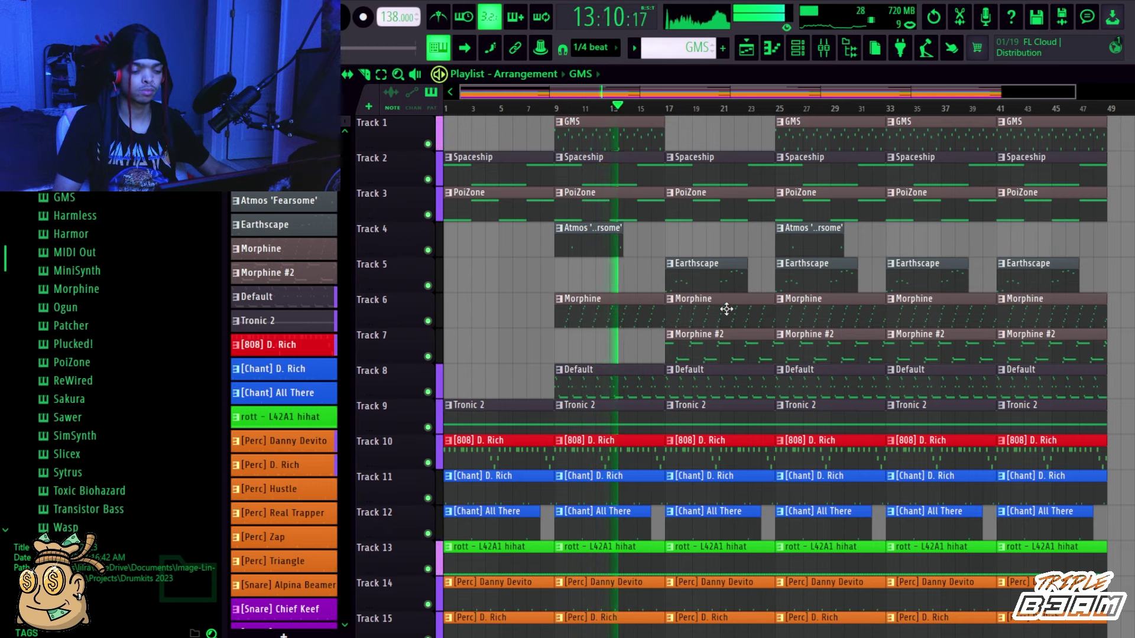
Clone the [808] D. Rich pattern and replace the bar 9 clip on track 10 with the copy.
click(295, 350)
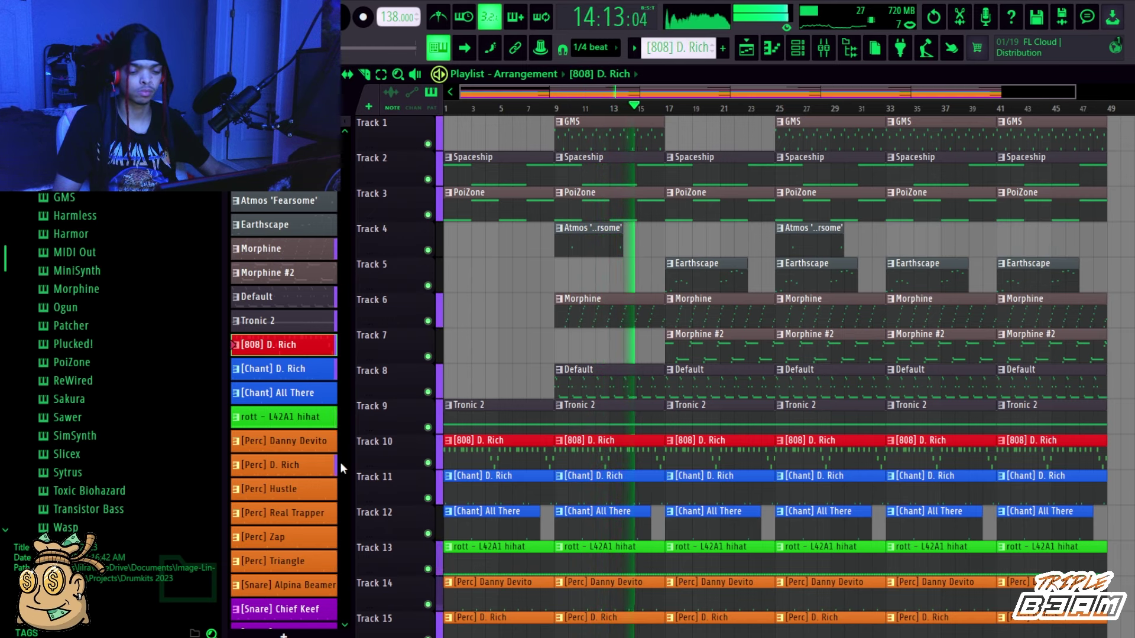
key(ctrl+shift+c)
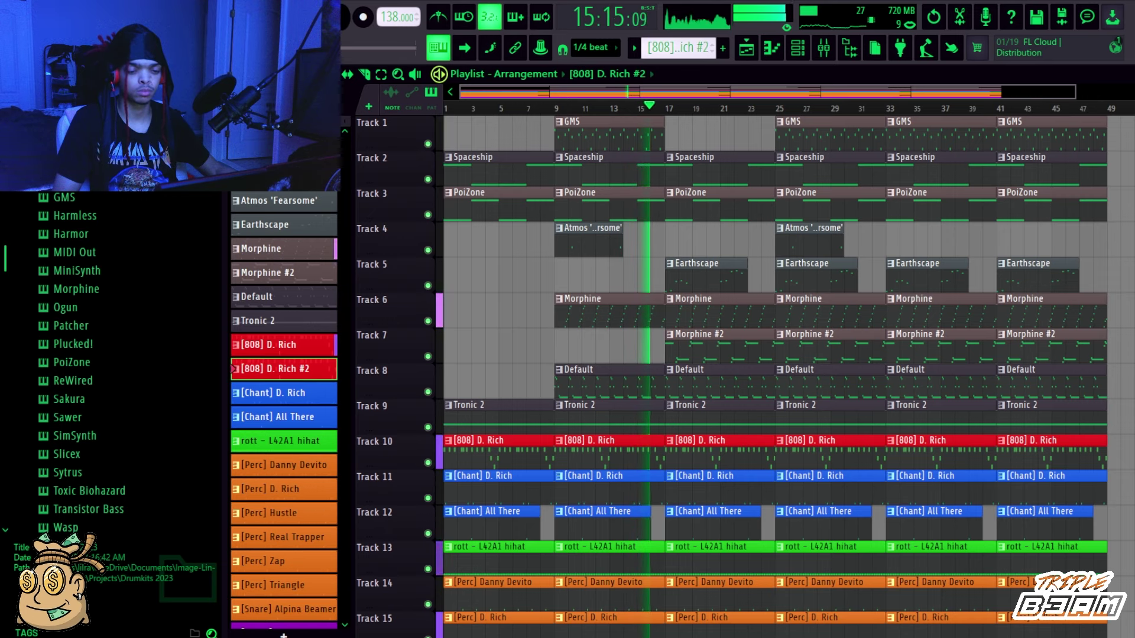
key(space)
right_click(604, 461)
key(space)
drag(585, 454, 561, 449)
key(space)
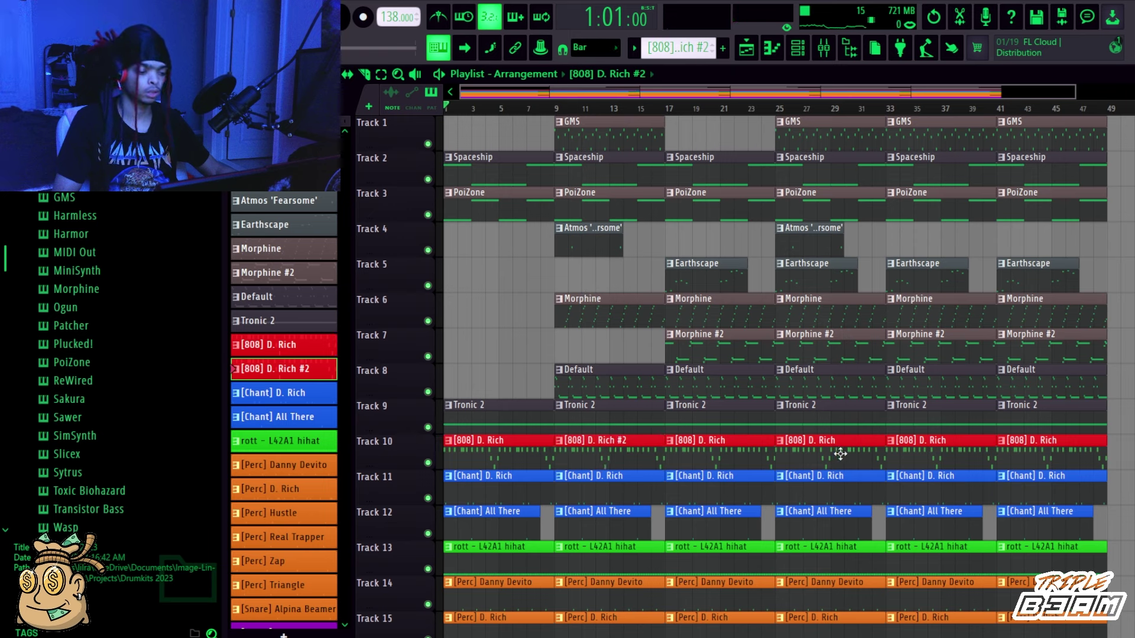
Replace the 808 clips at bars 25 and 33 on track 10 with [808] D. Rich #2.
right_click(908, 454)
right_click(779, 458)
click(779, 458)
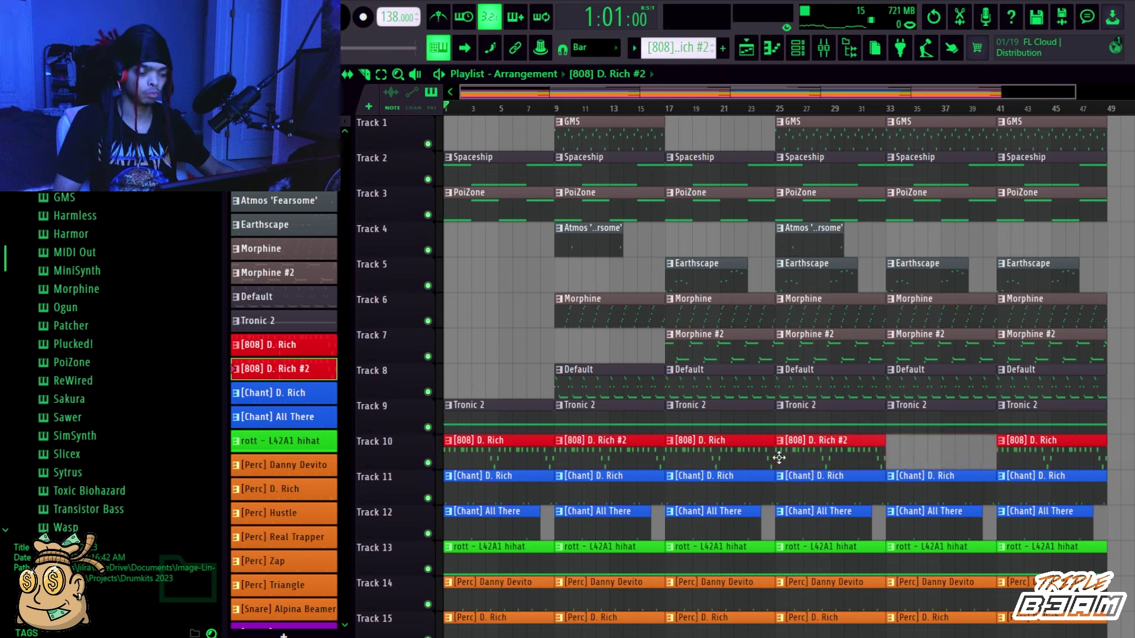
click(884, 451)
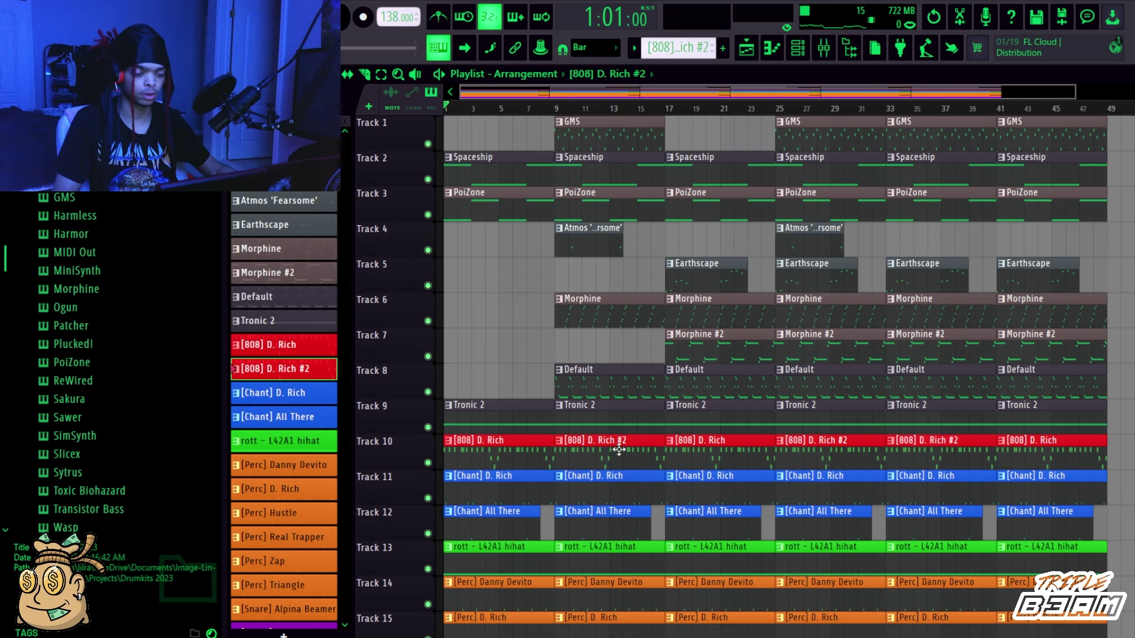
Open the [808] D. Rich #2 pattern's notes and delete every note from the end of bar 3 onward.
double_click(618, 450)
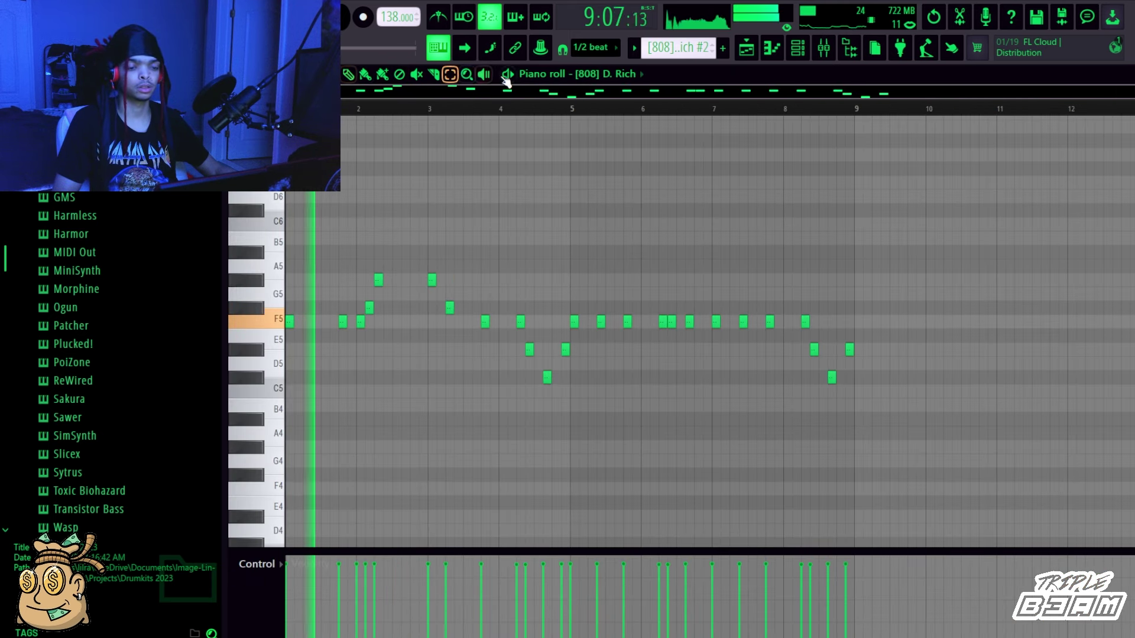
drag(1026, 219, 494, 414)
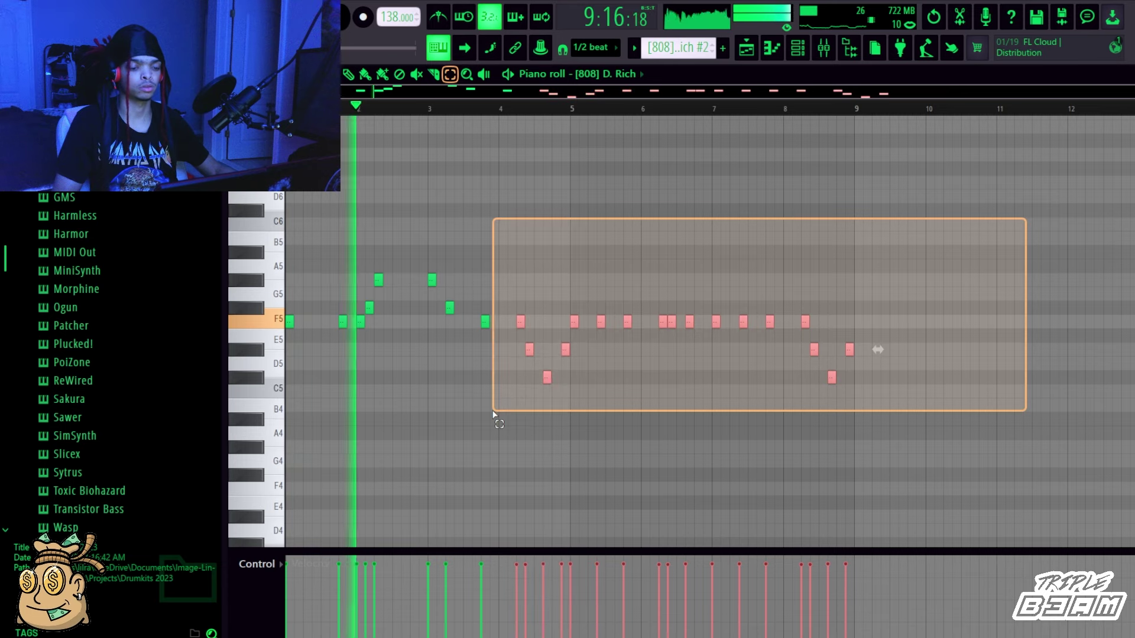
key(Delete)
right_click(485, 322)
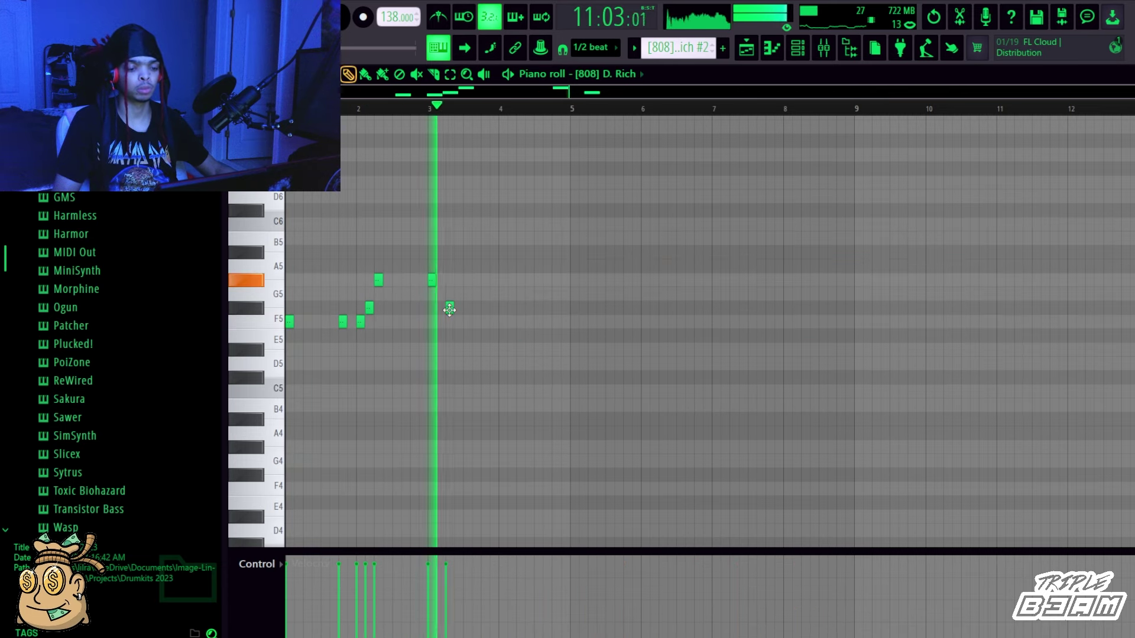
Add F#5, F5 and F#5 notes in bar 4 of the 808 pattern and duplicate the four-bar phrase into bars 5 to 8.
click(502, 307)
click(520, 322)
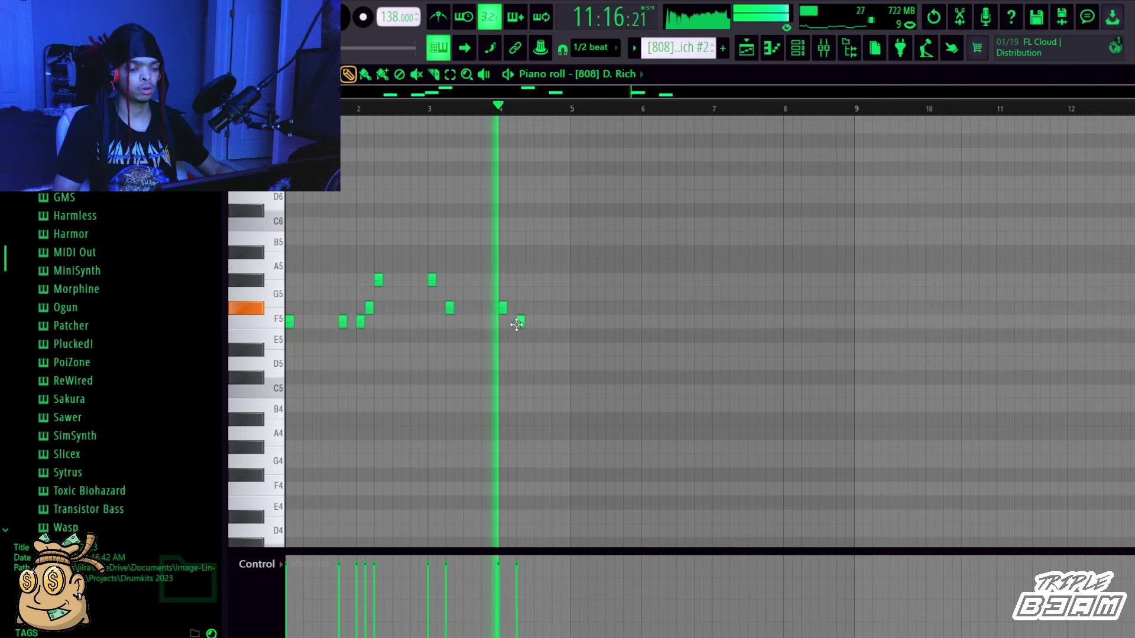
click(557, 308)
key(ctrl+b)
ctrl+click(625, 345)
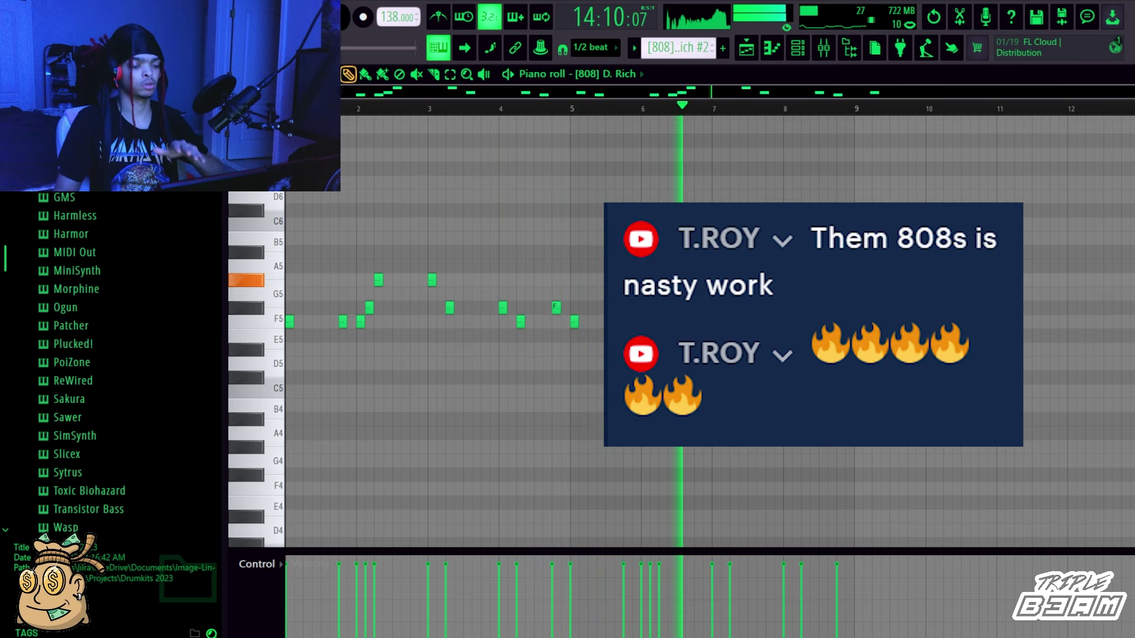
Return to the playlist and play the arrangement from the start with its full length in view.
key(space)
drag(716, 279, 714, 254)
click(798, 48)
key(space)
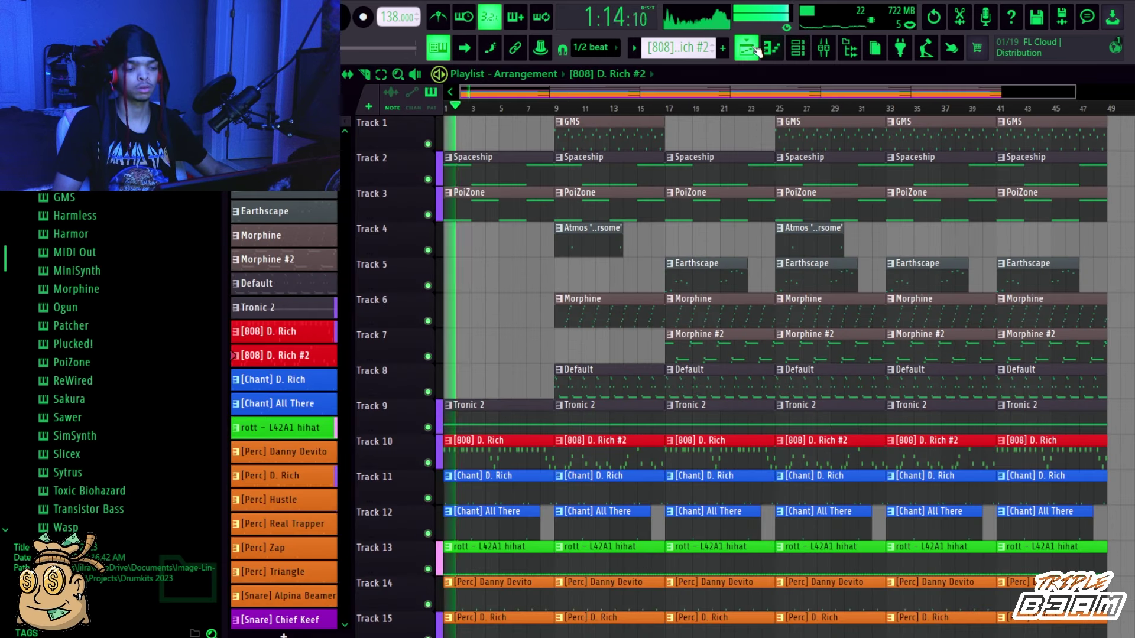
drag(1072, 95, 1134, 109)
scroll(714, 378, up, 4)
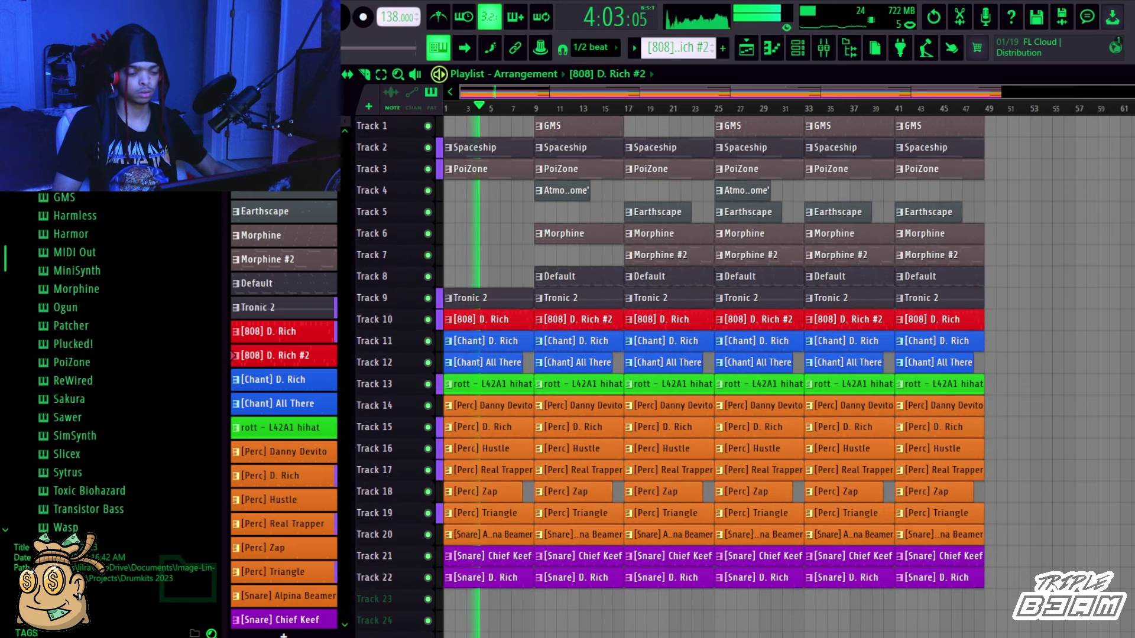
scroll(714, 378, down, 1)
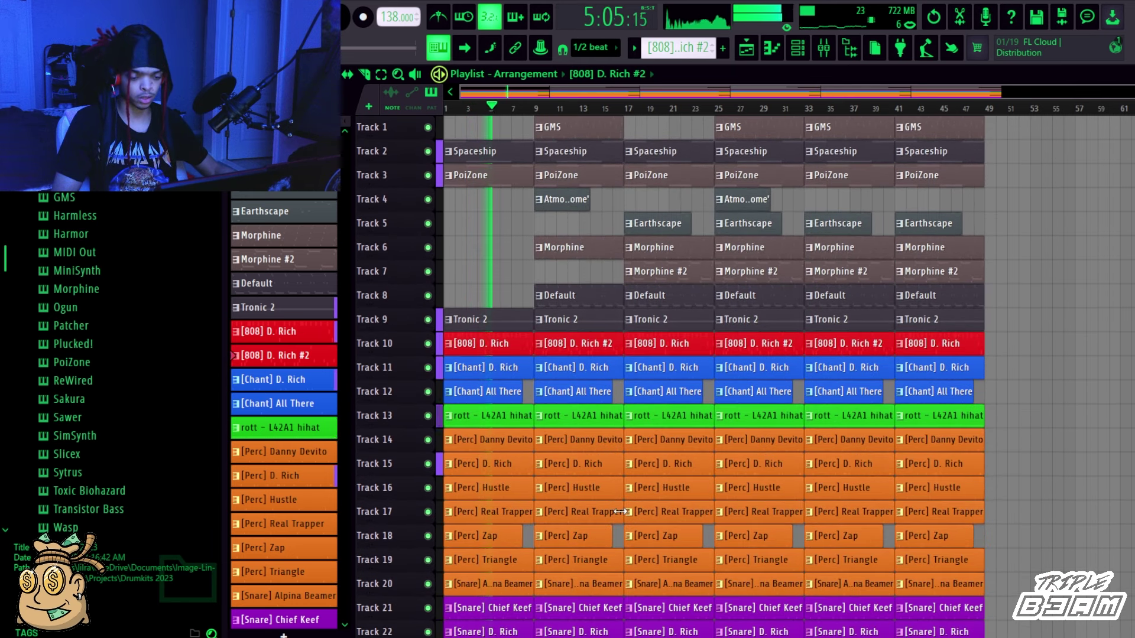
Delete the [Chant] D. Rich clips at bars 9 and 33 and the [Perc] Triangle clips at bars 9 and 25.
right_click(586, 370)
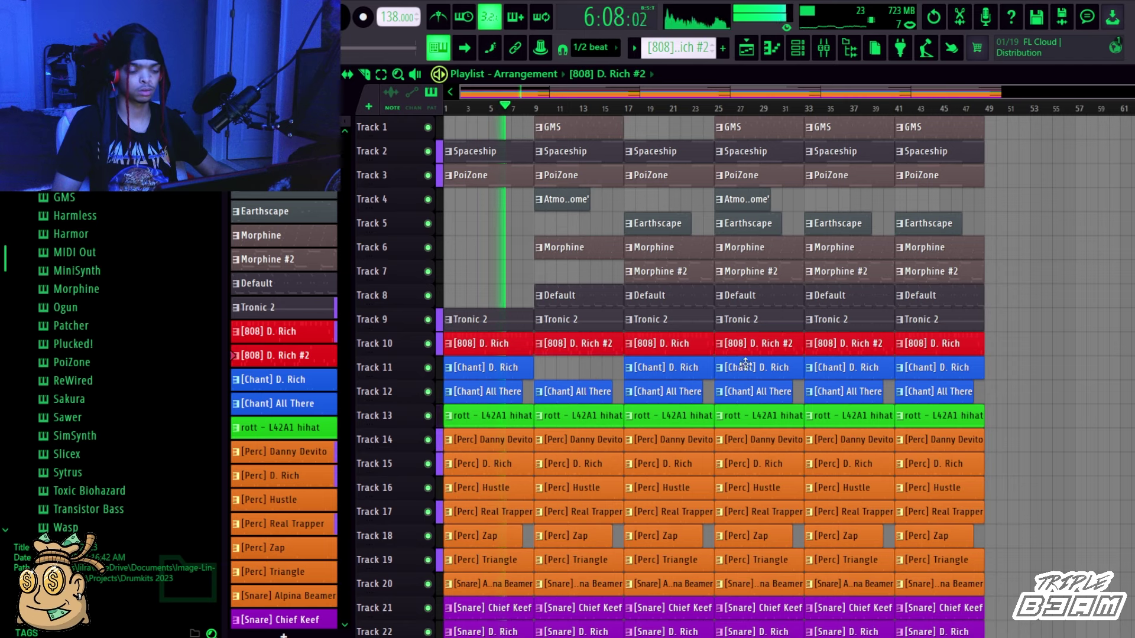
right_click(855, 378)
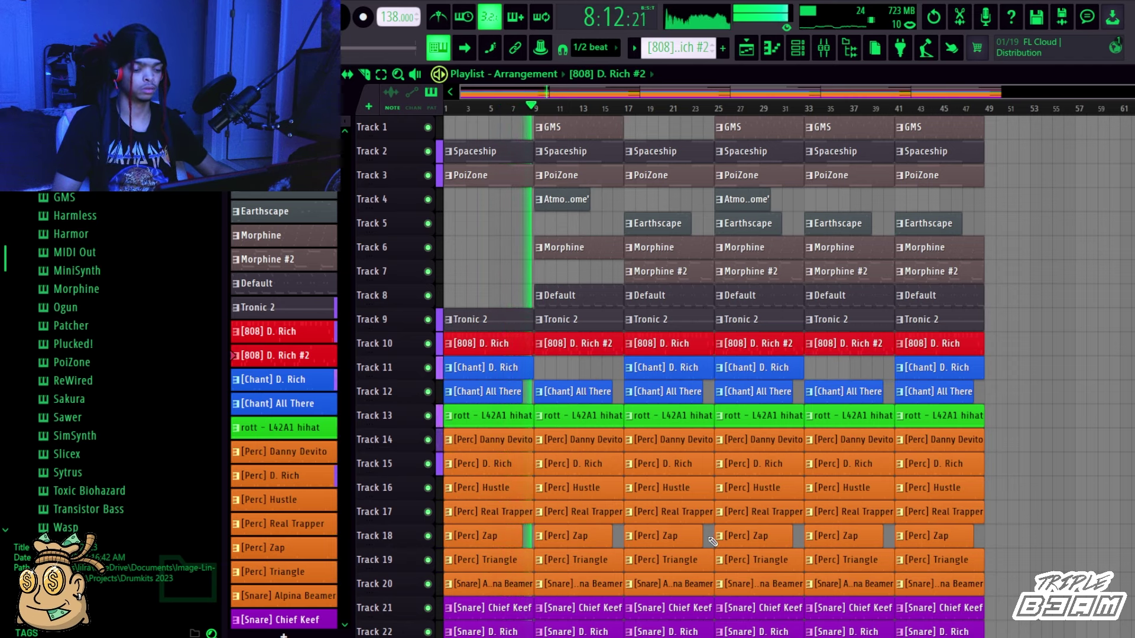
right_click(611, 566)
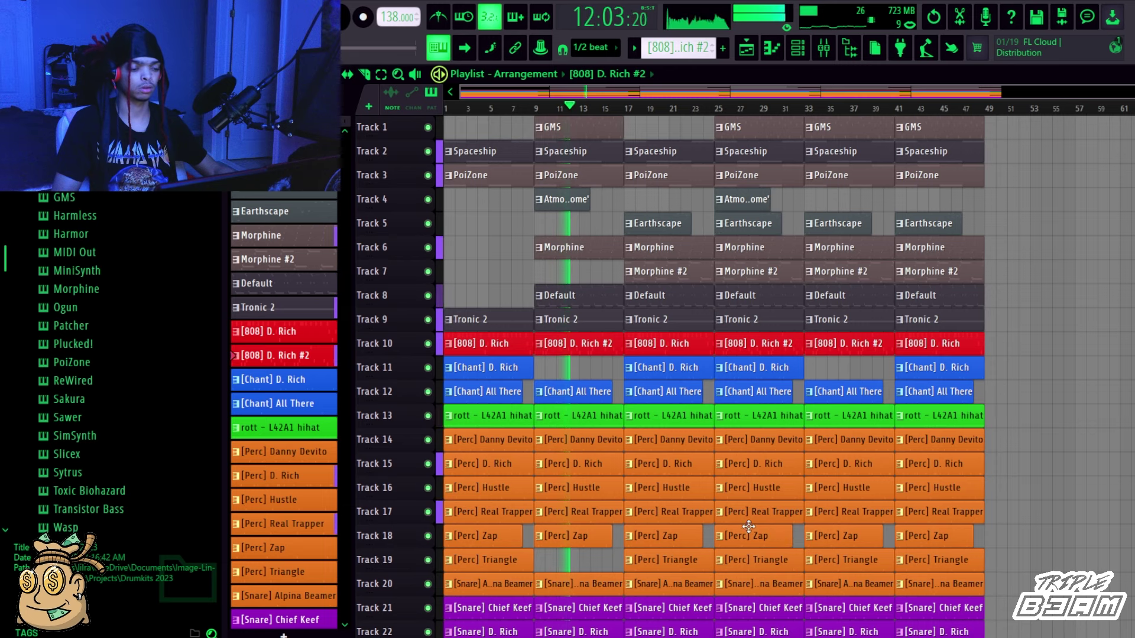
right_click(787, 566)
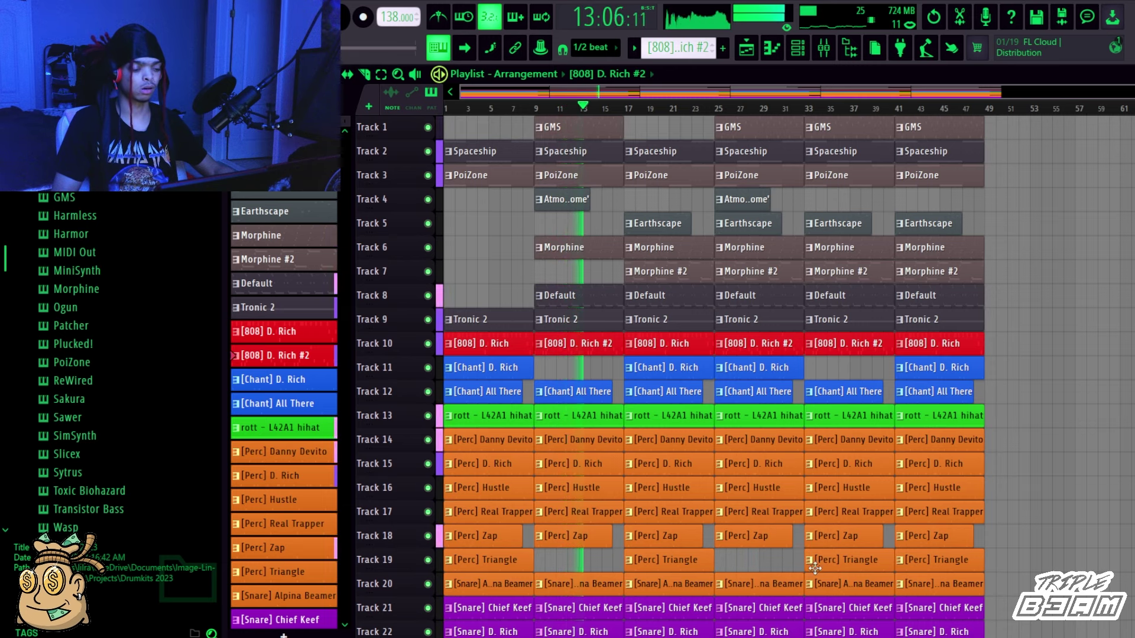
Delete the [Perc] Zap clips at bars 17 and 25 and the [Perc] Hustle clips at bars 25 and 33.
right_click(693, 542)
right_click(720, 544)
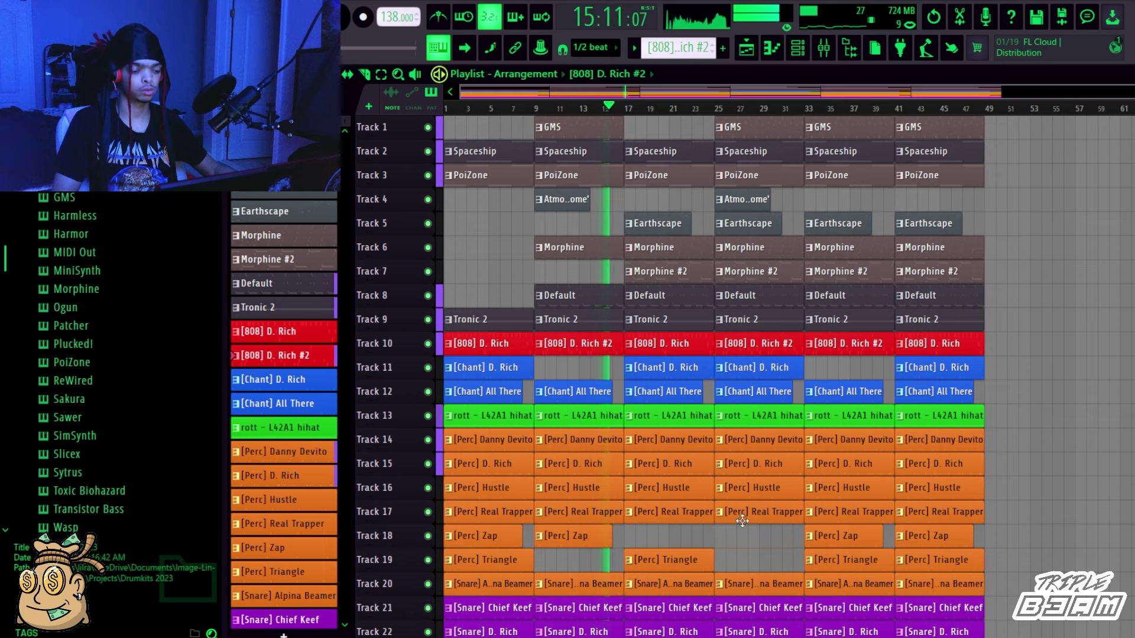
right_click(753, 488)
right_click(806, 496)
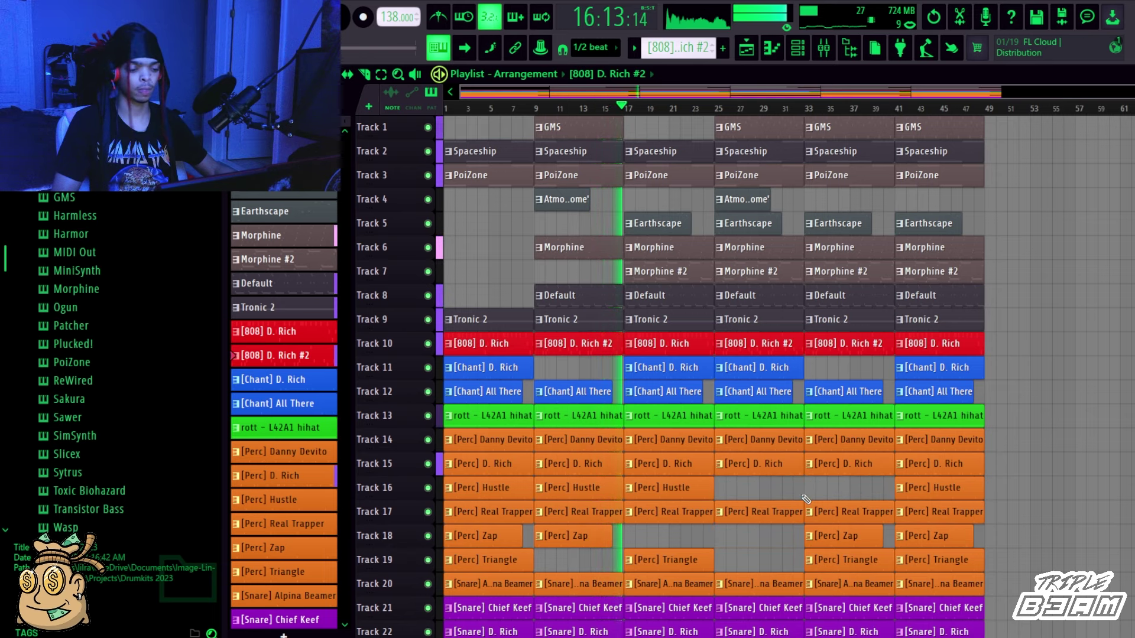
Delete the [Perc] D. Rich and [Perc] Danny Devito clips at bar 17, and put the [Perc] D. Rich clip back.
right_click(703, 468)
right_click(708, 442)
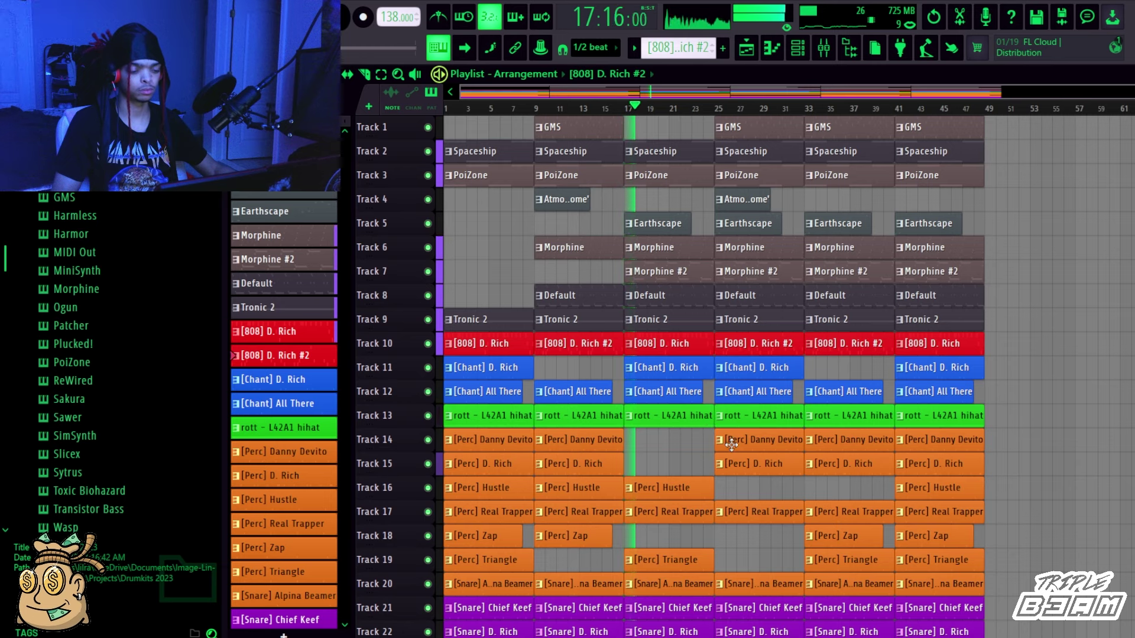
click(660, 467)
drag(654, 466, 650, 466)
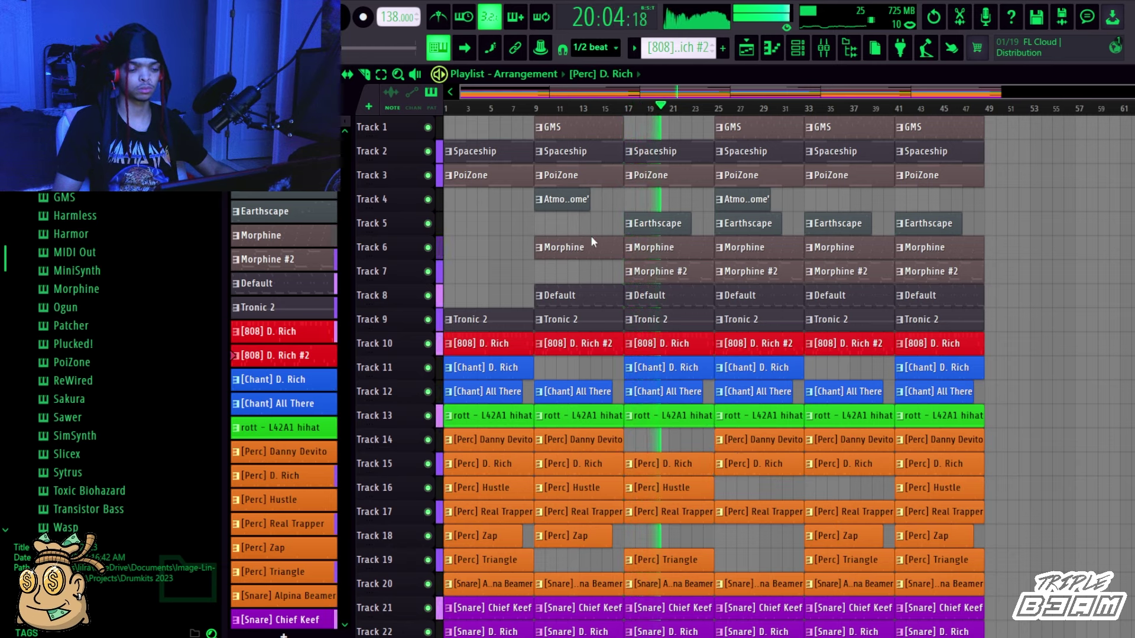
Play from bar 17 and delete the [Perc] Real Trapper and [Perc] Triangle clips there.
click(621, 114)
right_click(685, 519)
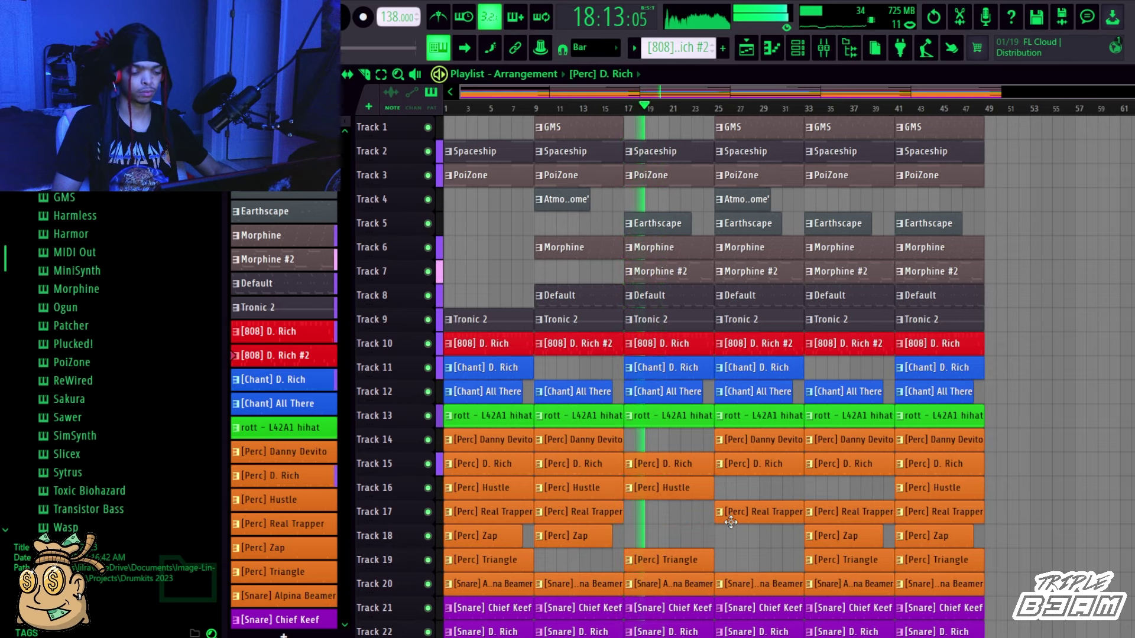
right_click(687, 558)
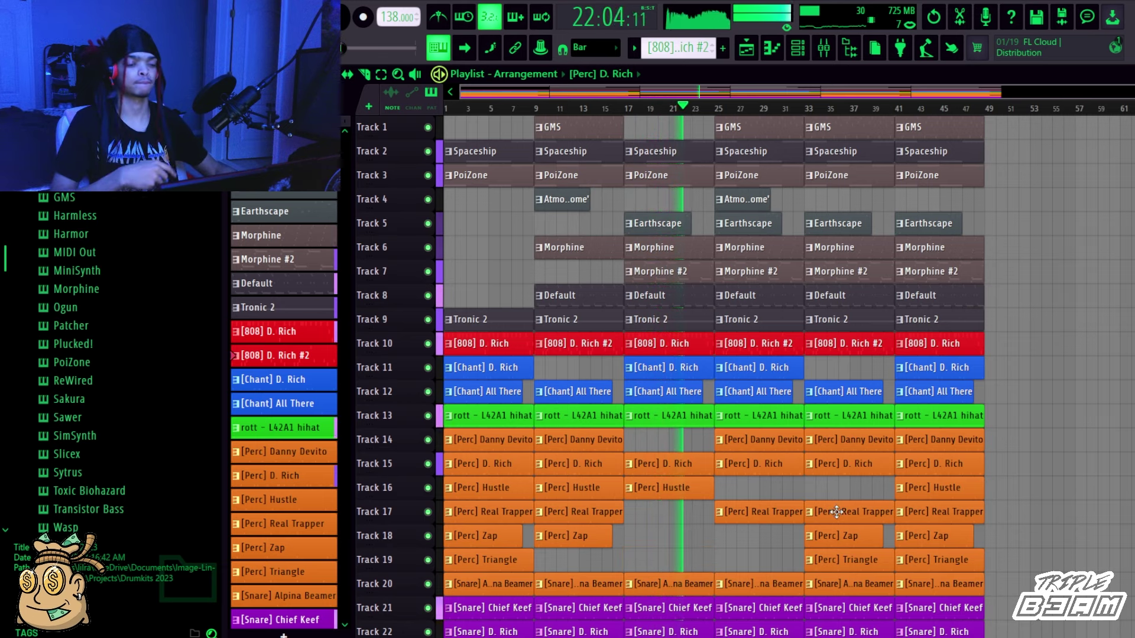
scroll(694, 511, down, 2)
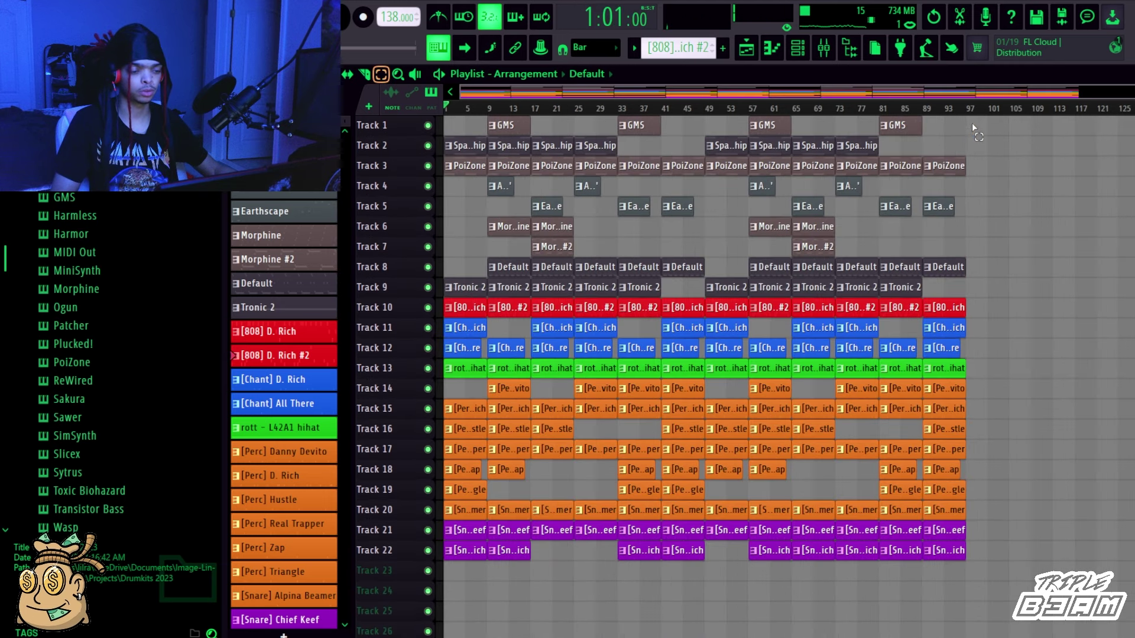
Delete all clips from bar 49 onward and duplicate the whole arrangement of bars 1 to 48 twice.
drag(971, 120, 727, 599)
key(Delete)
drag(679, 123, 305, 631)
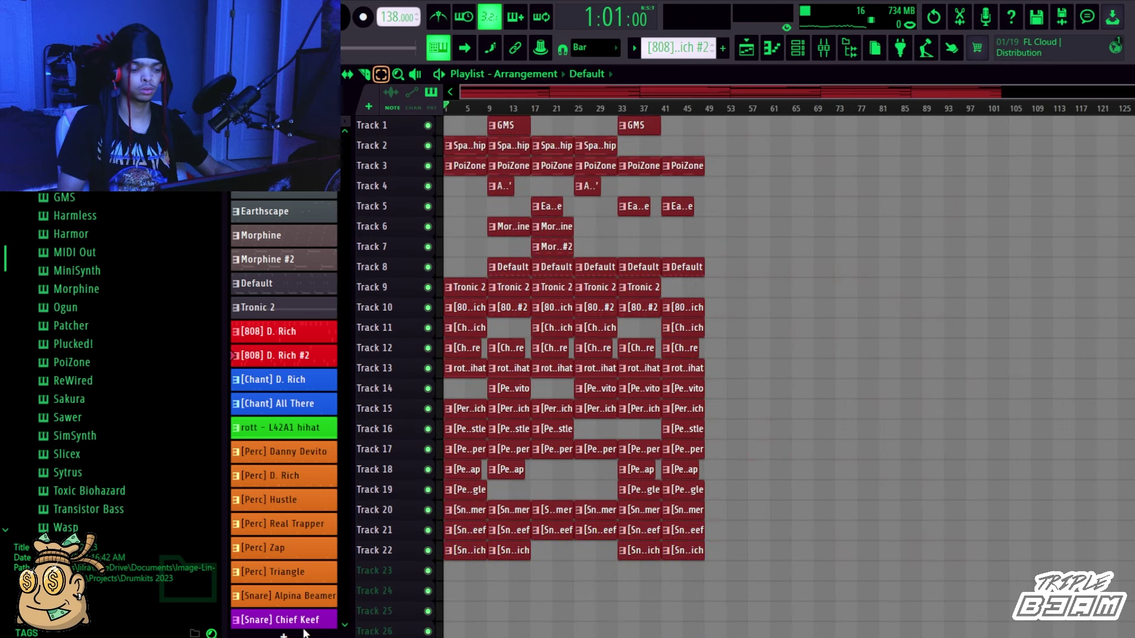
key(ctrl+b)
key(ctrl+b)
drag(1121, 120, 1079, 239)
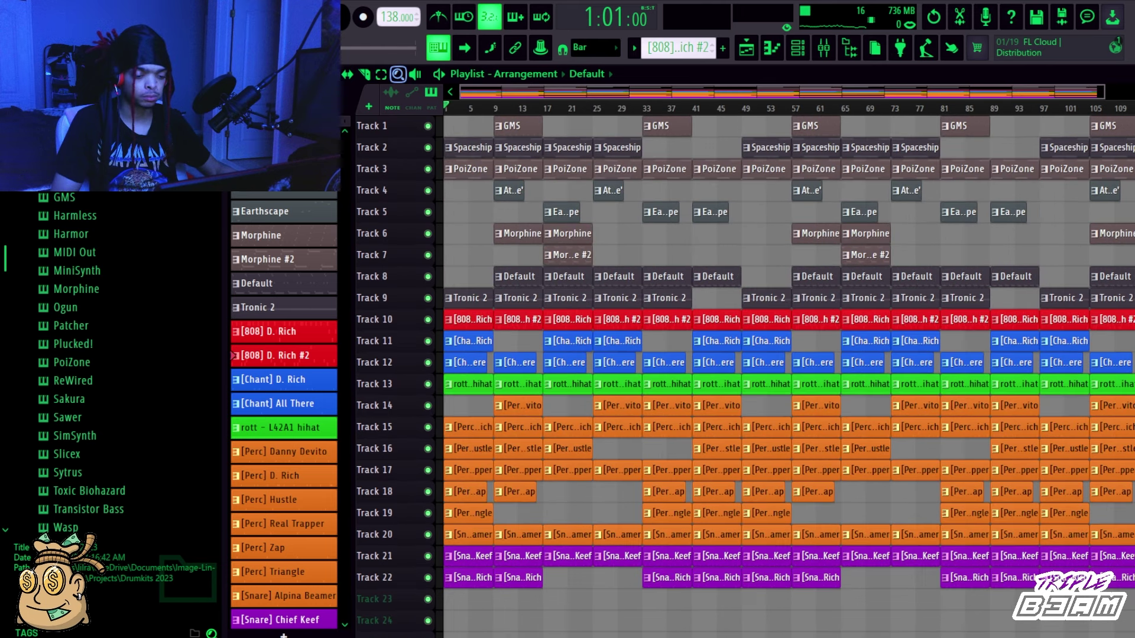
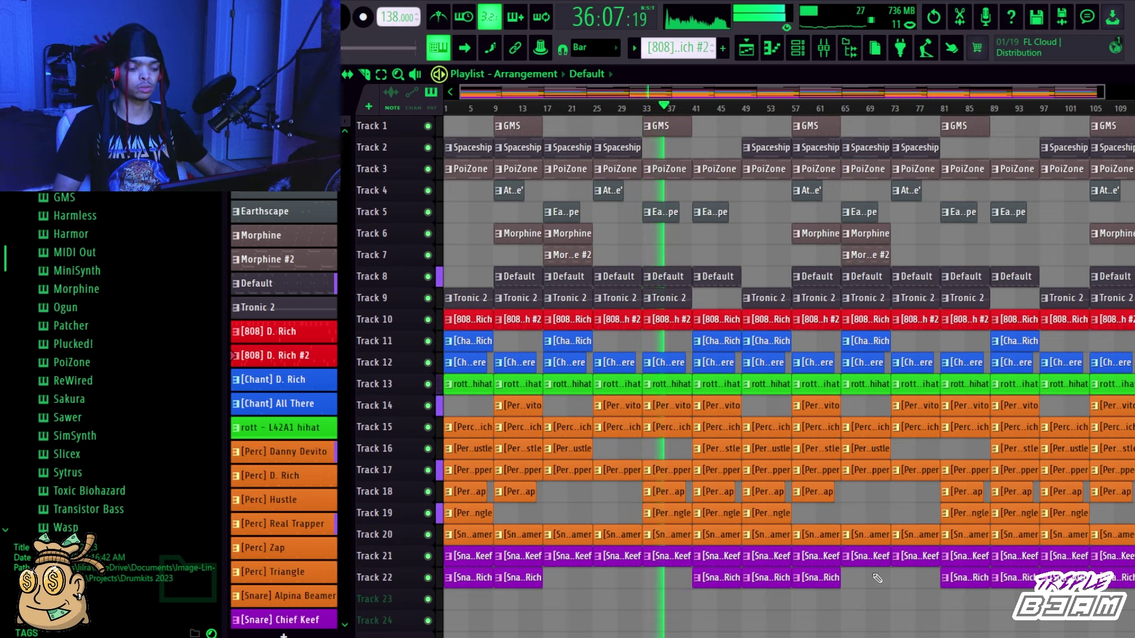
Delete the [Snare] D. Rich clip at bar 81 on track 22.
right_click(977, 583)
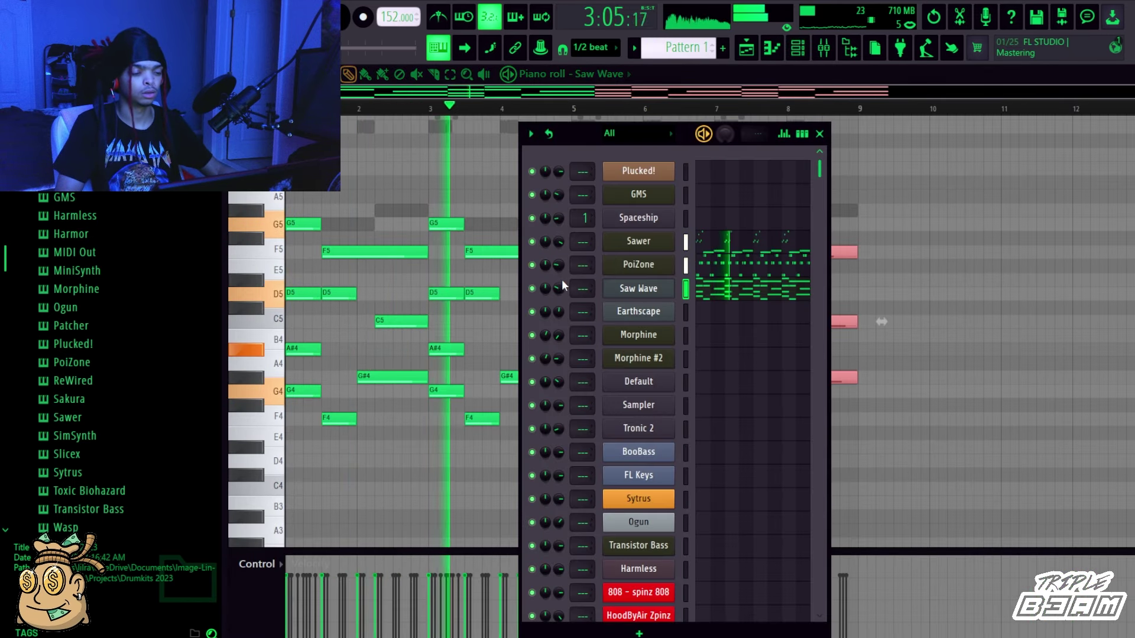
Open the PoiZone synth and step through its presets to change the sound.
click(620, 264)
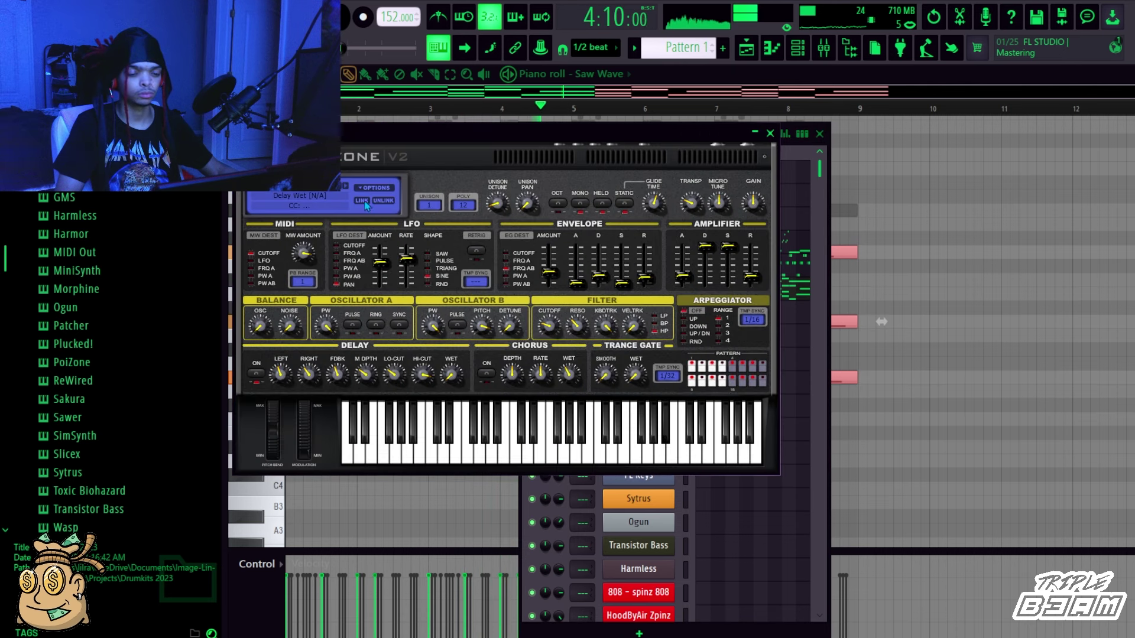
click(344, 185)
click(345, 187)
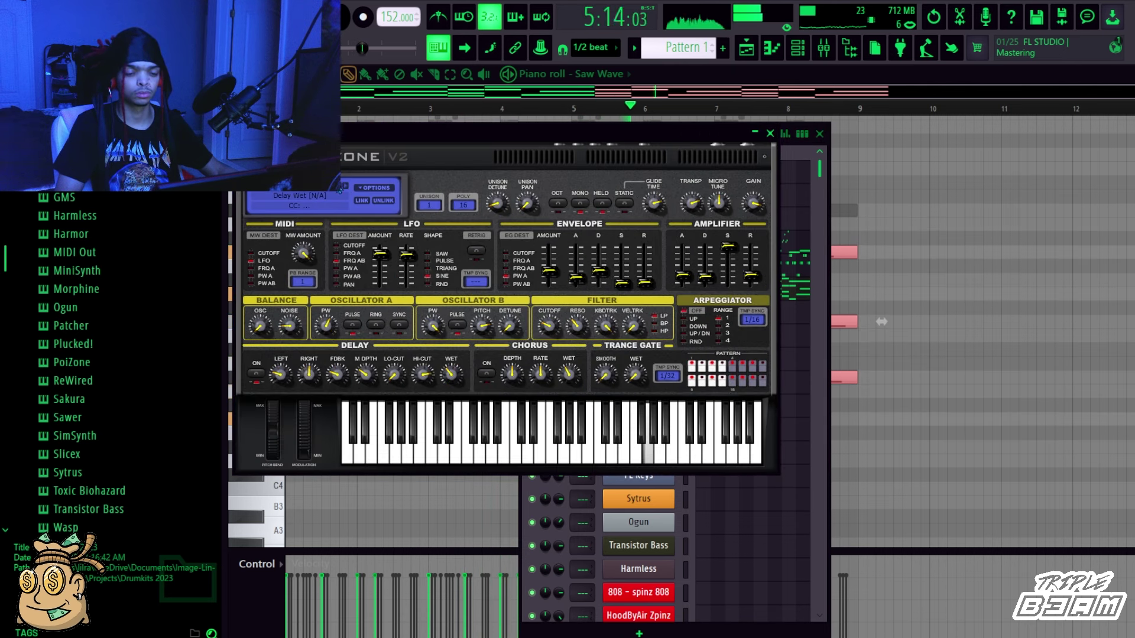
click(340, 188)
click(340, 189)
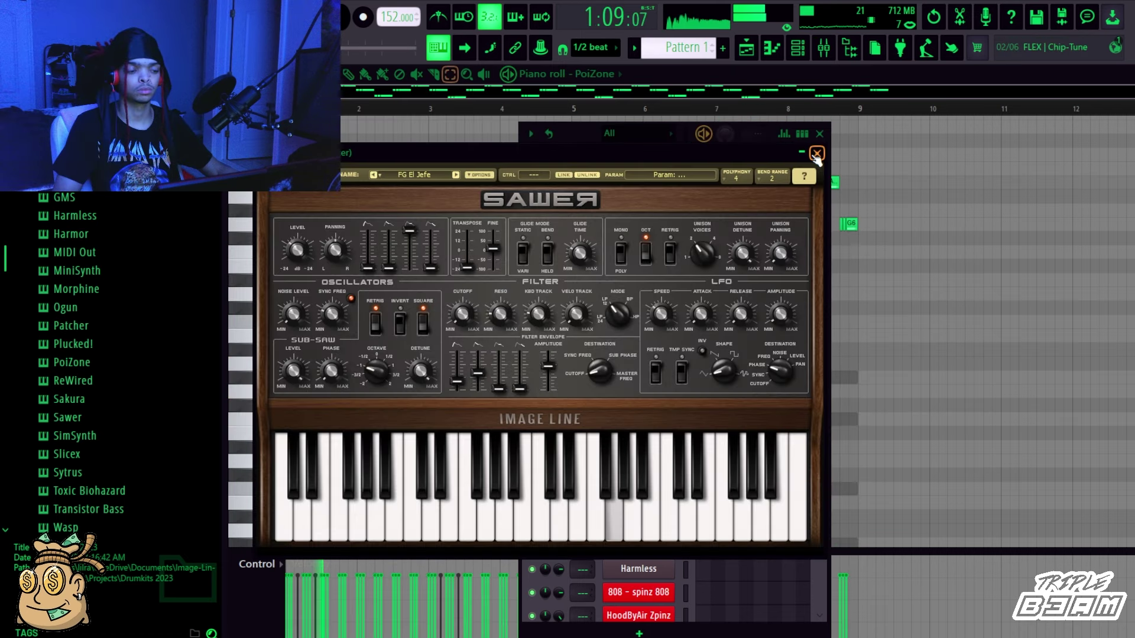
Close the Sawer synth and transpose the Sawer, PoiZone and Saw Wave notes up two semitones.
click(816, 158)
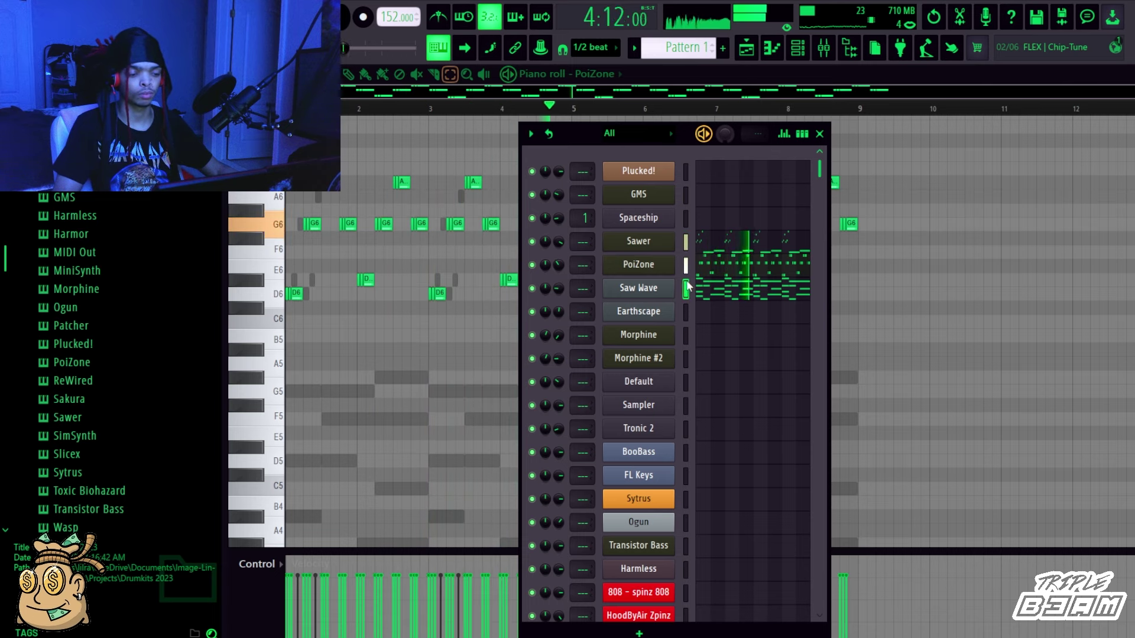
drag(686, 287, 687, 288)
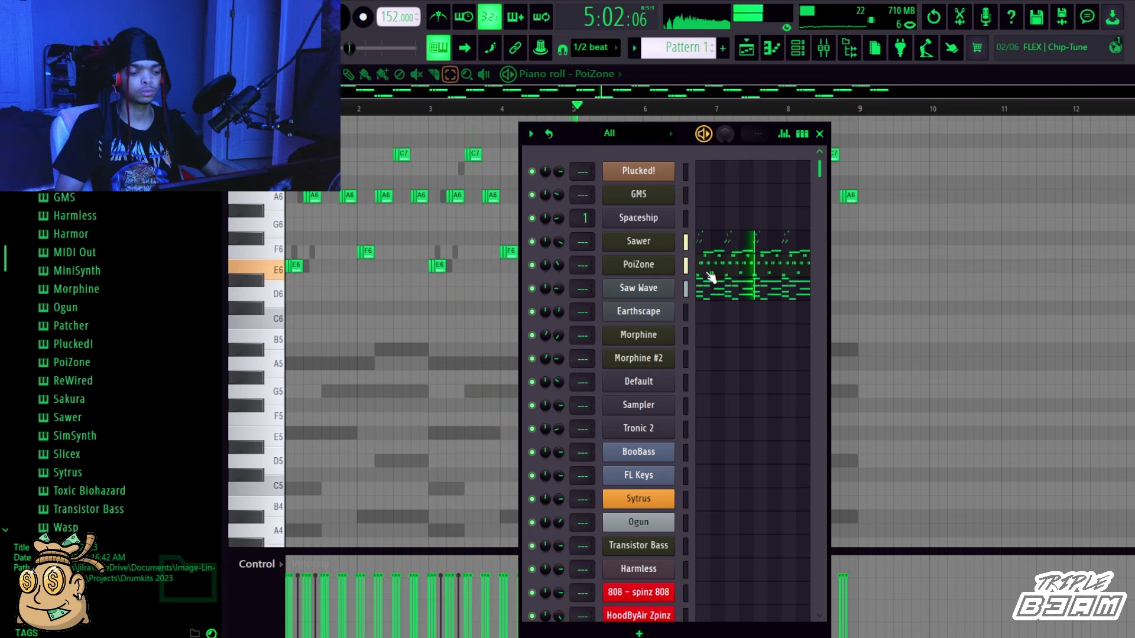
Open PoiZone's notes and shift all its A6 and C7 notes half a beat earlier.
click(767, 264)
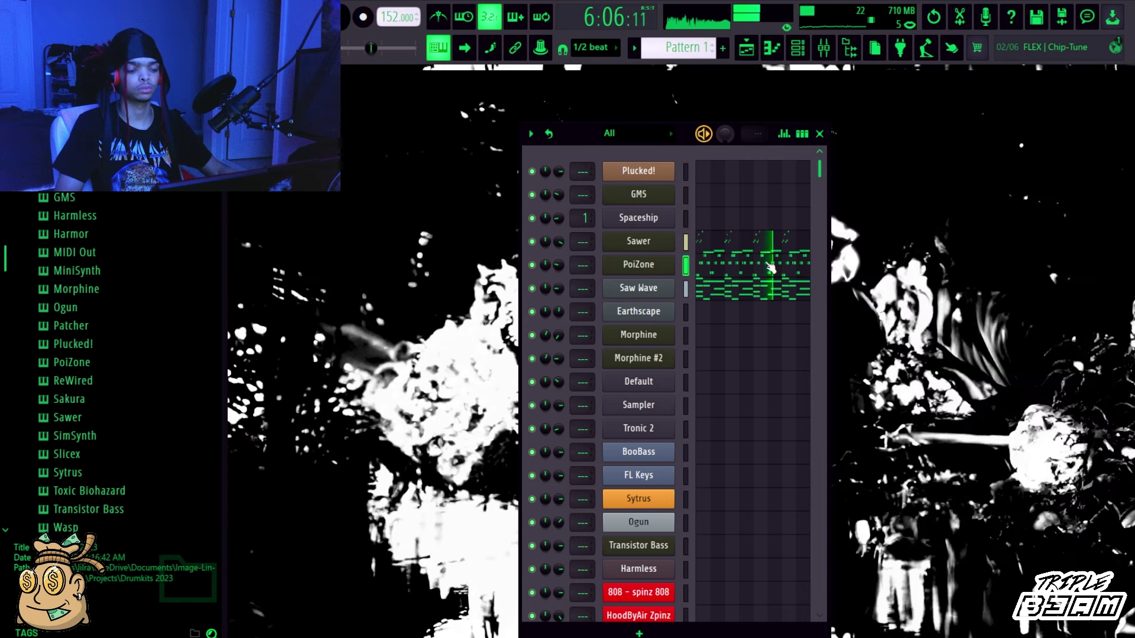
click(770, 267)
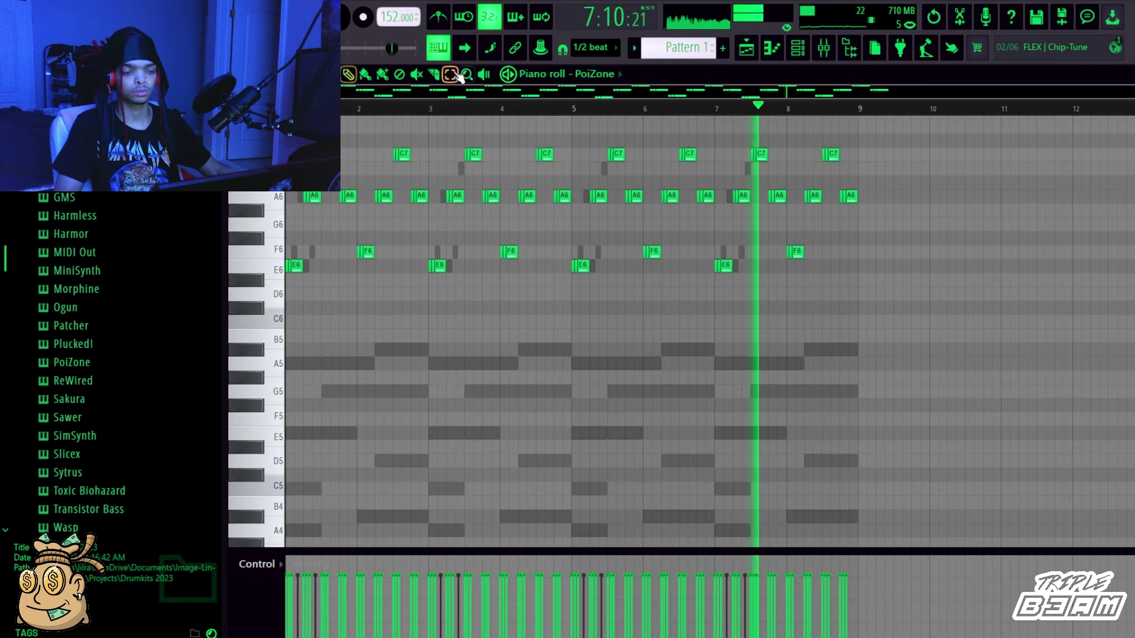
drag(893, 137, 272, 224)
key(shift+Left)
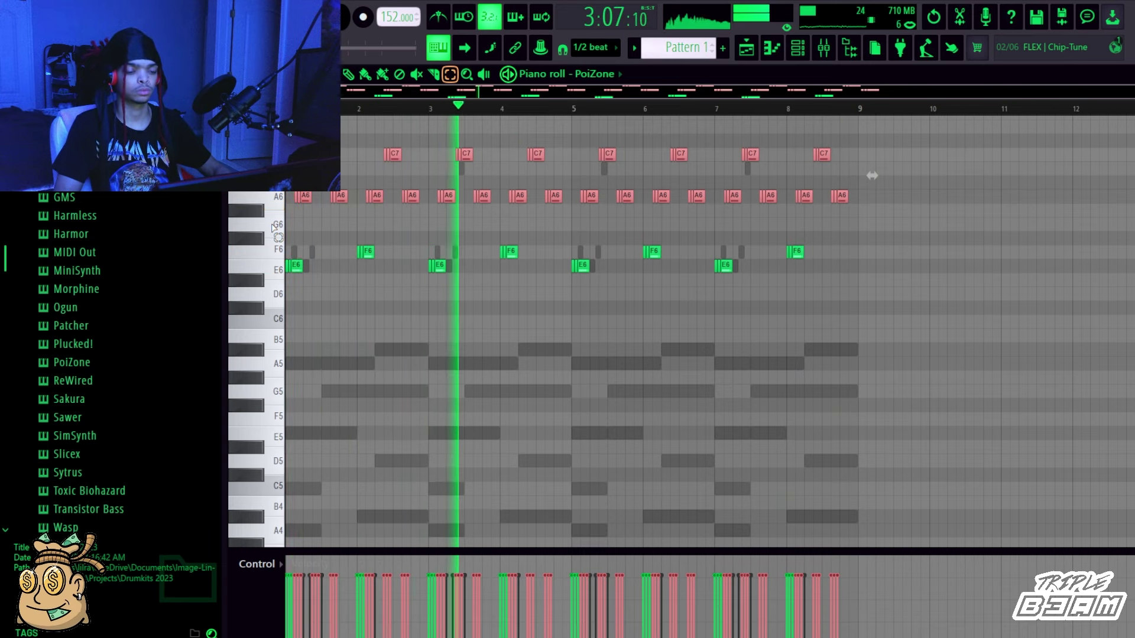
click(604, 222)
Raise all PoiZone notes by one octave.
click(798, 47)
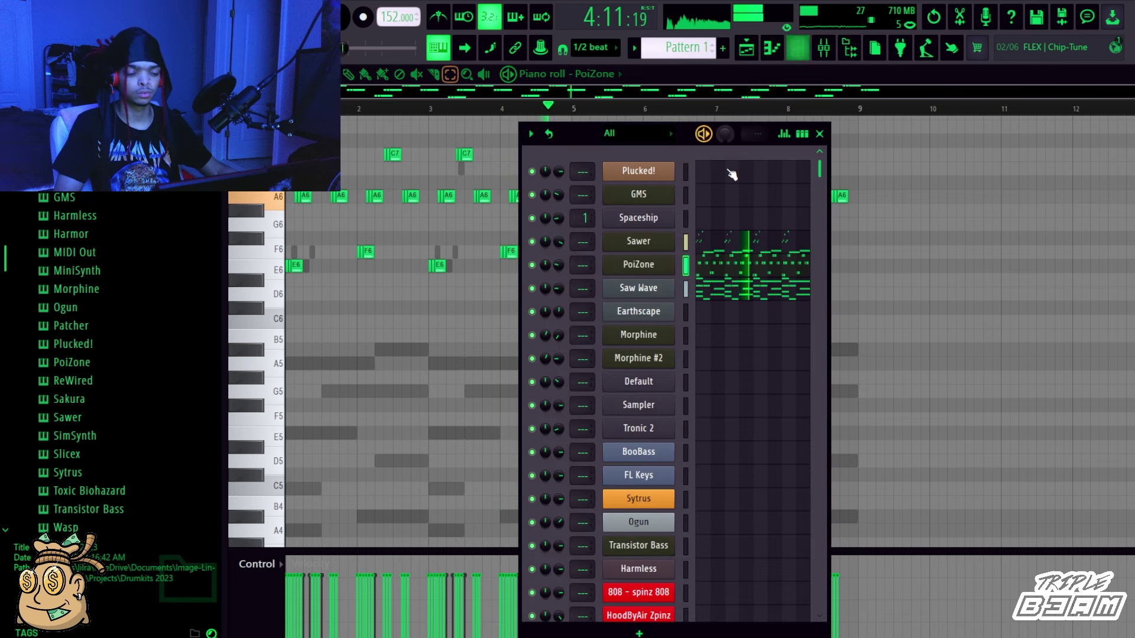
click(498, 306)
scroll(496, 306, up, 3)
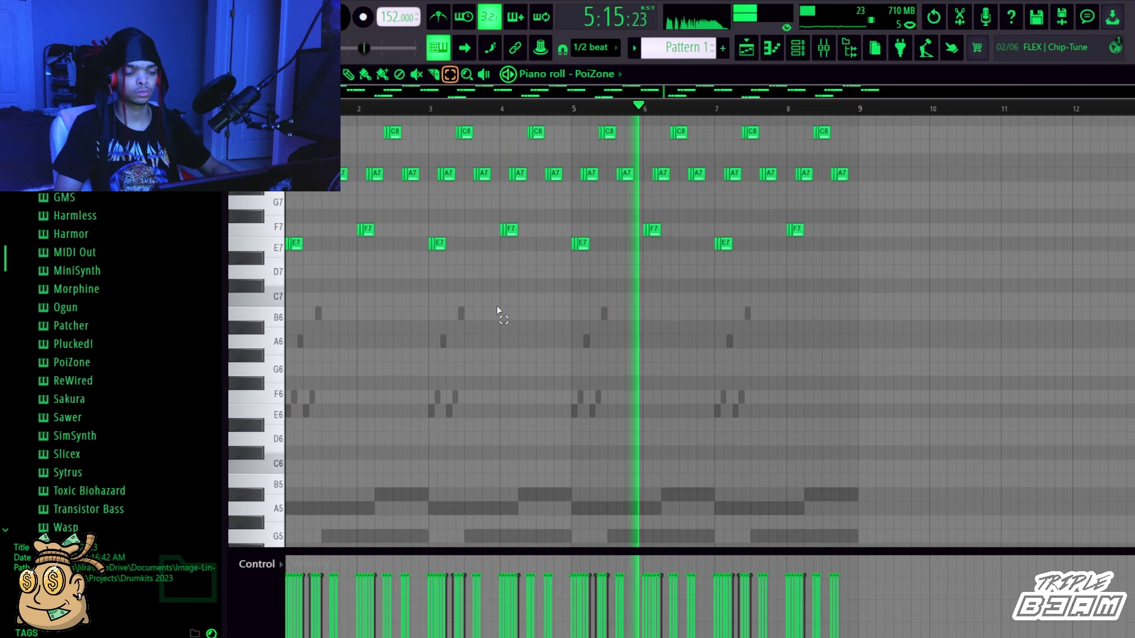
Open the Sytrus synth from the channel list and switch its sound to the Deep preset.
click(798, 48)
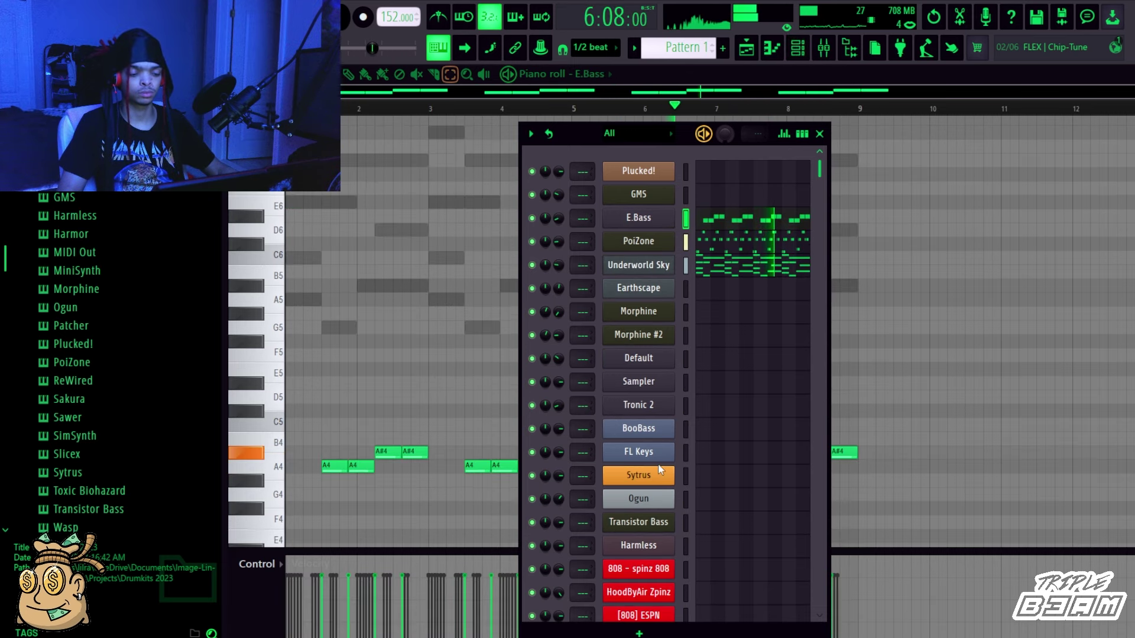
click(644, 475)
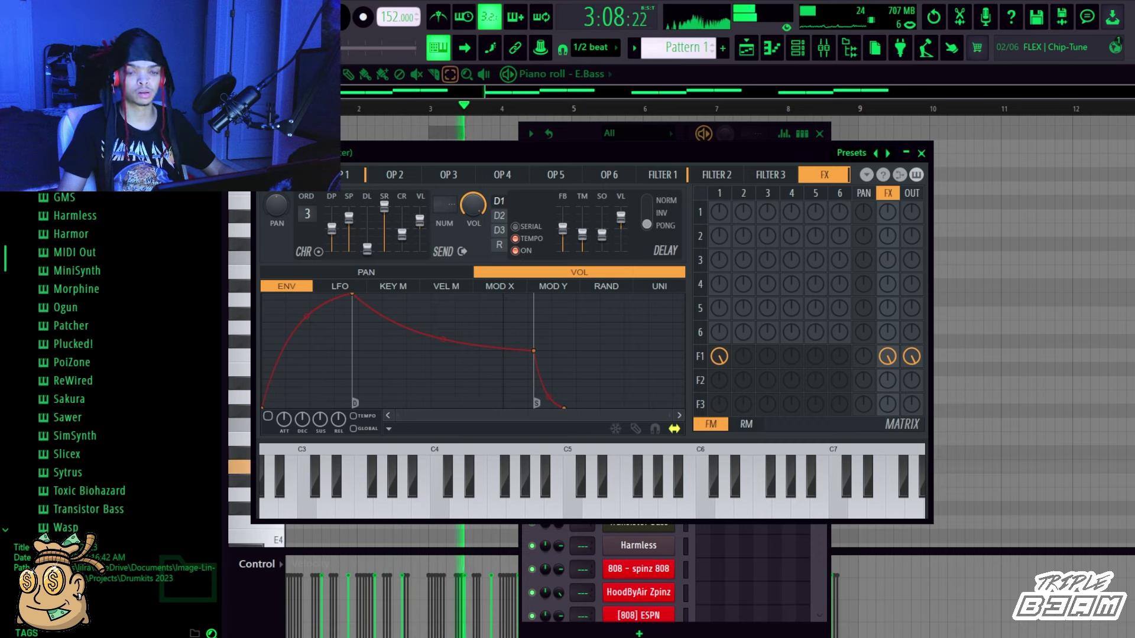
key(Right)
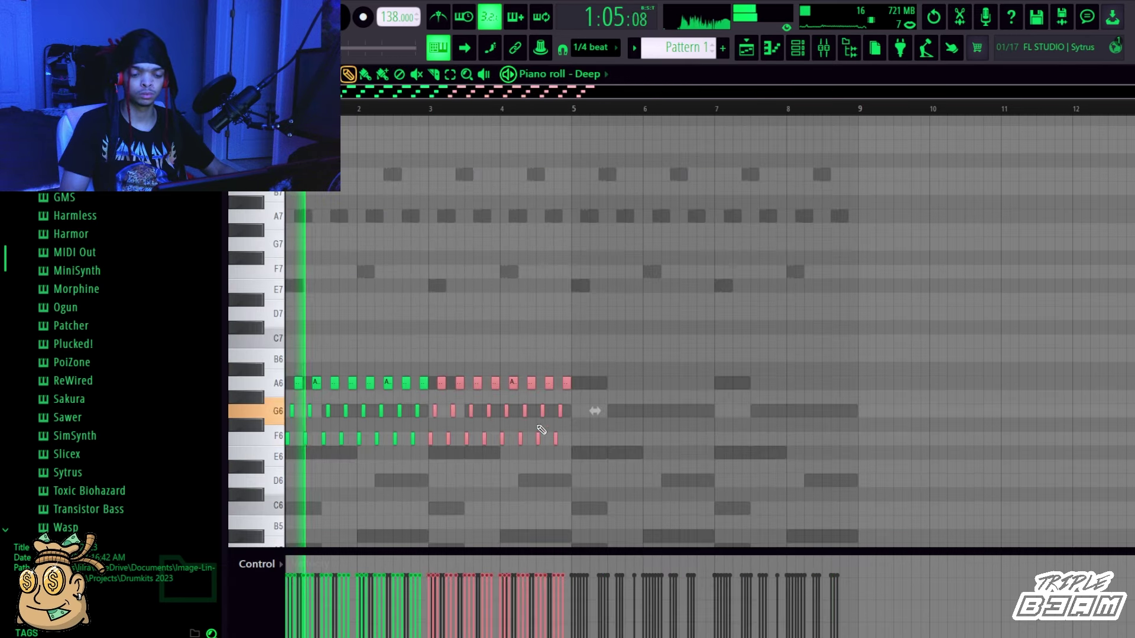
Duplicate the Deep notes to fill bars 5 to 8 and move the Deep channel directly below Underworld Sky.
key(ctrl+b)
key(ctrl+d)
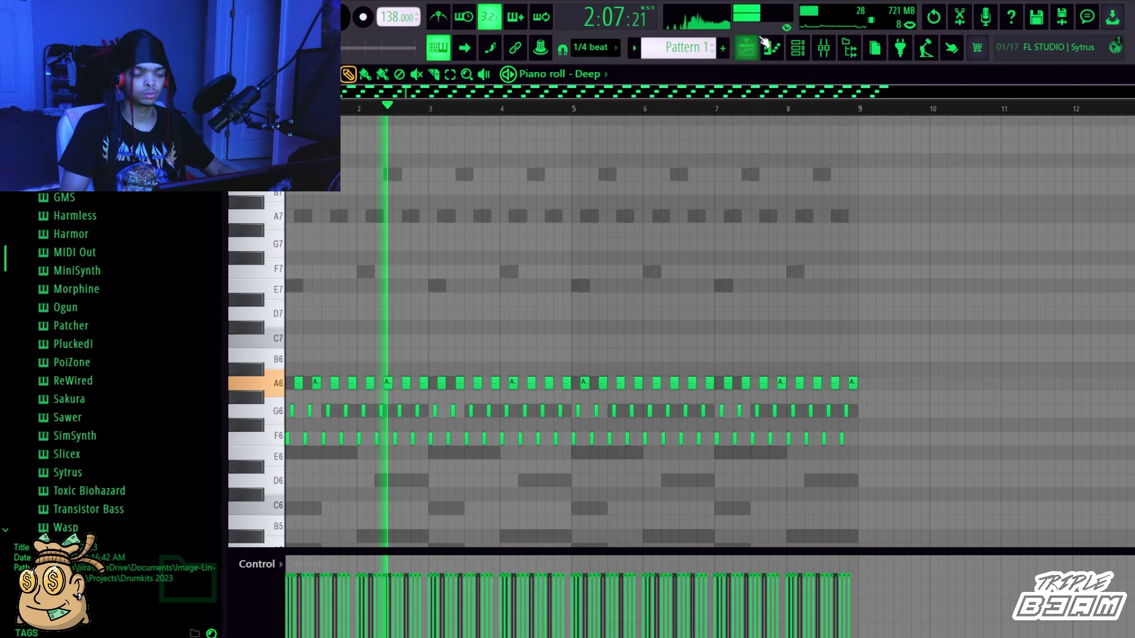
click(797, 48)
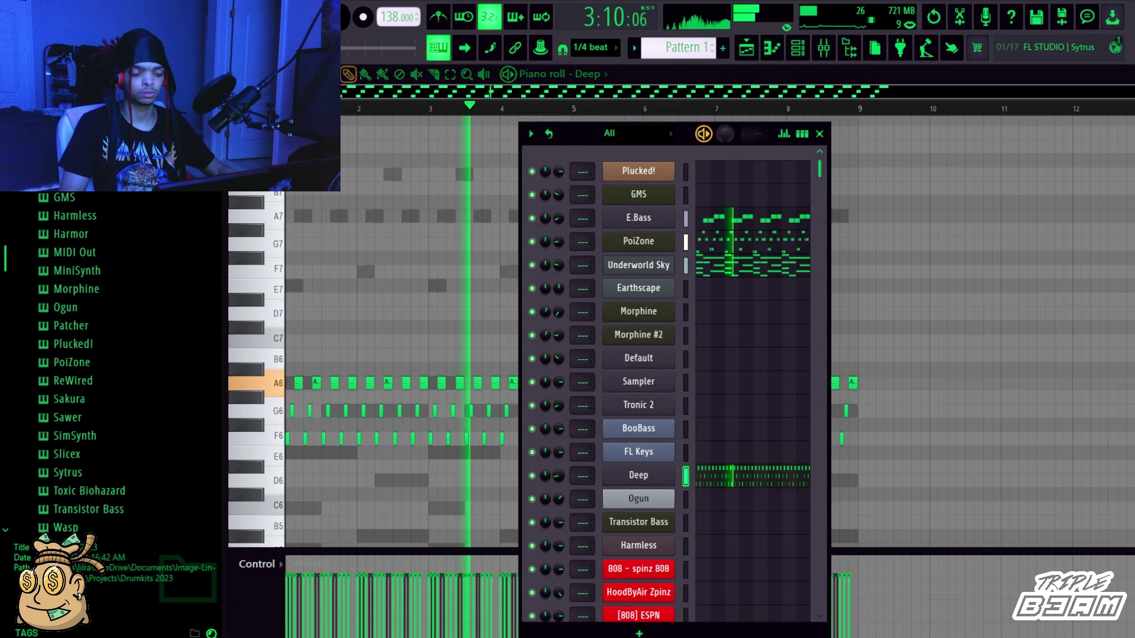
drag(635, 475, 654, 287)
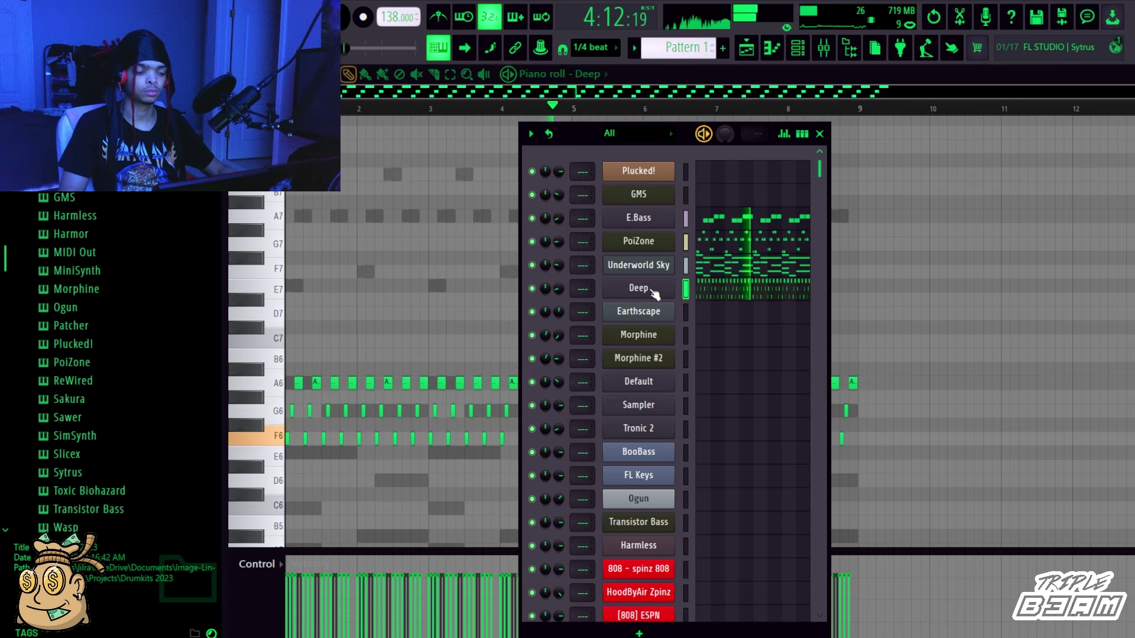
Route the E.Bass, PoiZone, Underworld Sky and Deep channels to mixer Insert 1.
click(823, 47)
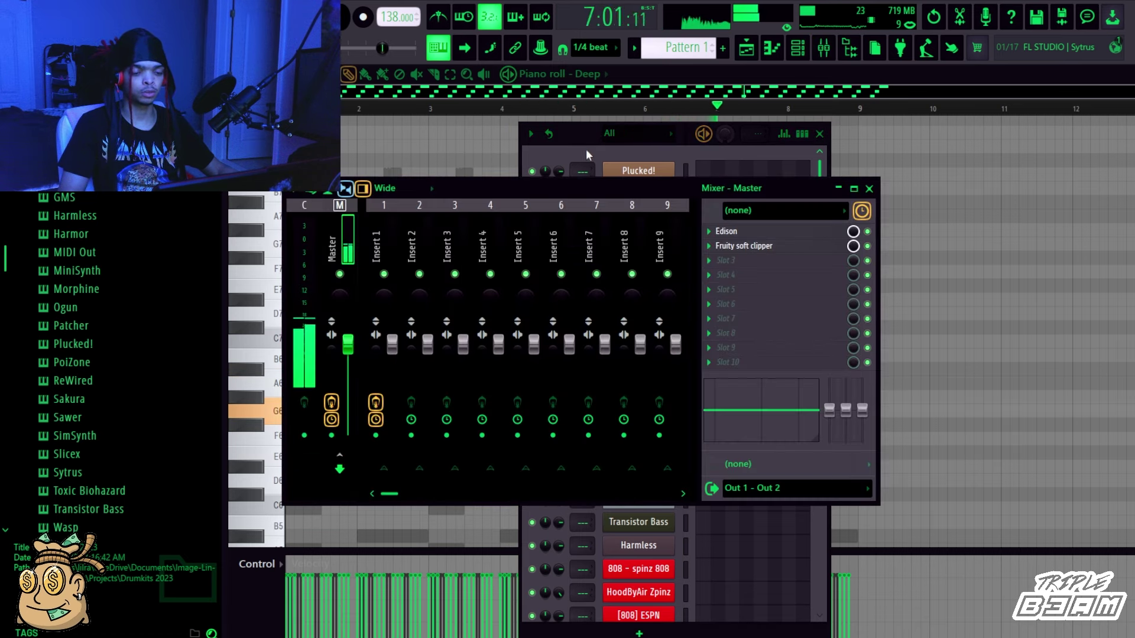
click(372, 243)
key(space)
click(566, 141)
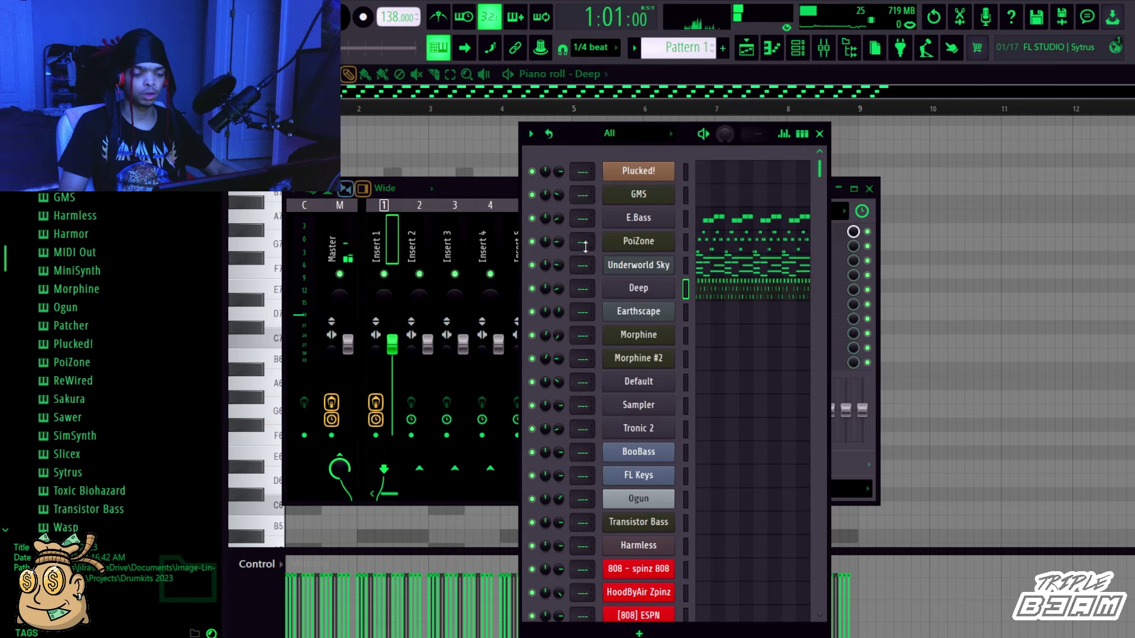
click(374, 245)
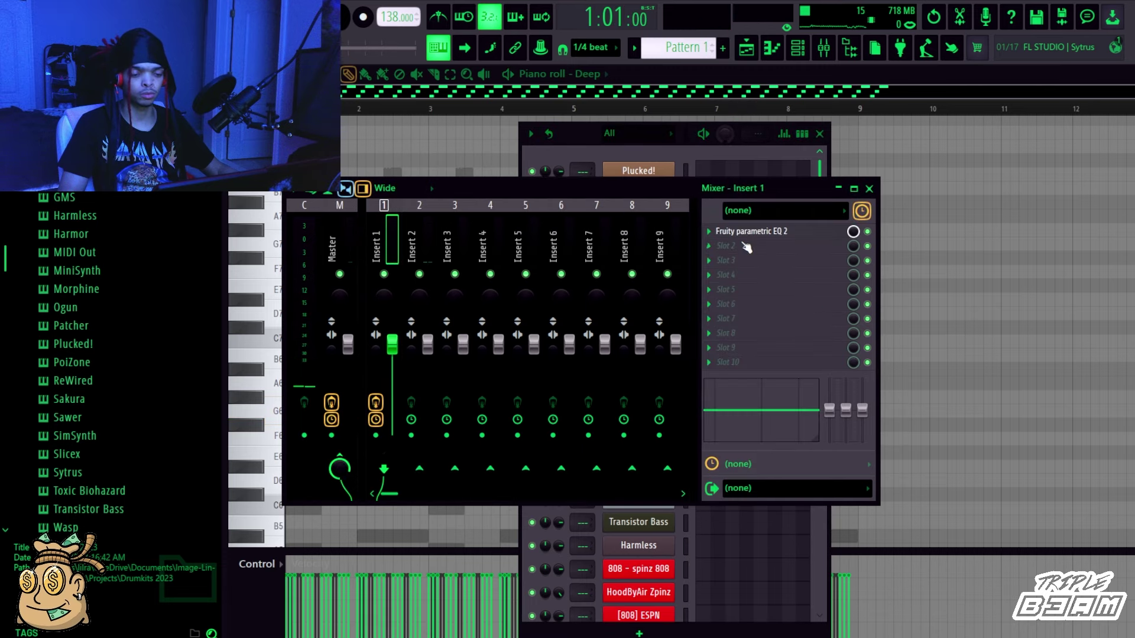
Add Gross Beat above Fruity parametric EQ 2 on Insert 1 and load the preset bank containing Tension, Slingshot and Pitchcraze.
drag(700, 230, 704, 230)
key(space)
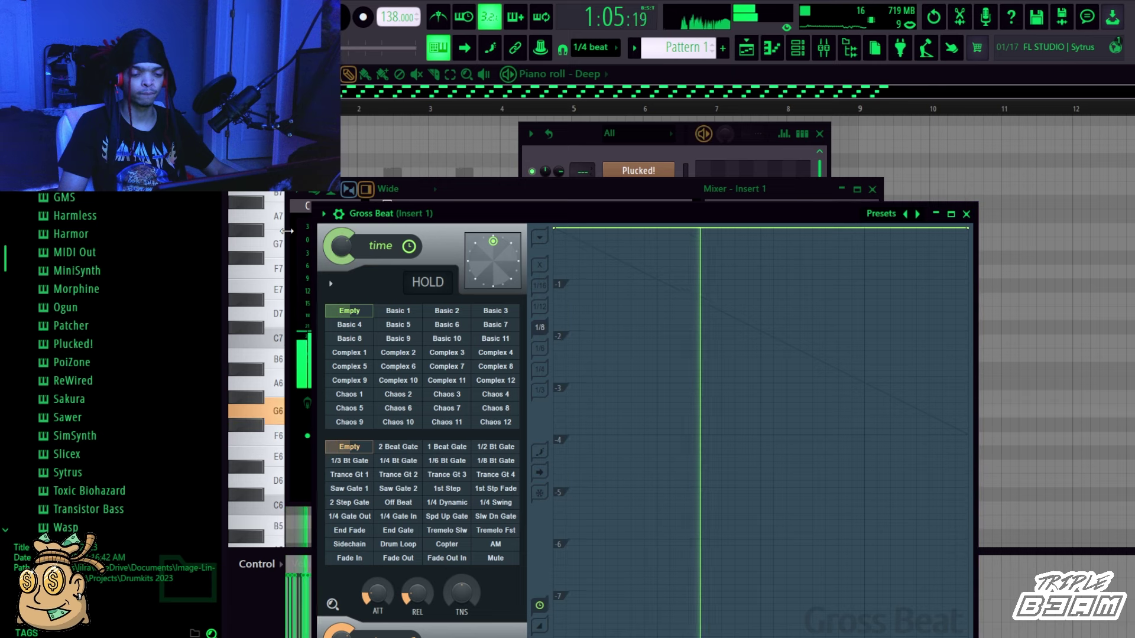
click(561, 400)
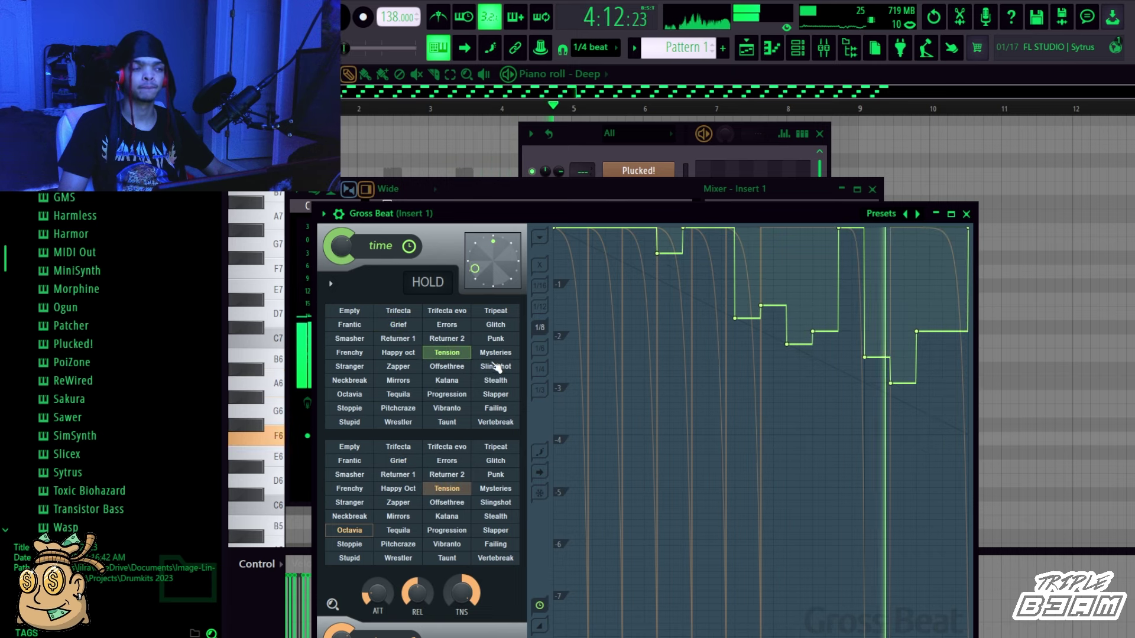
Try Gross Beat's Slingshot, Failing, Vibranto and Pitchcraze time slots during playback, then return to the channel list.
click(495, 366)
click(498, 408)
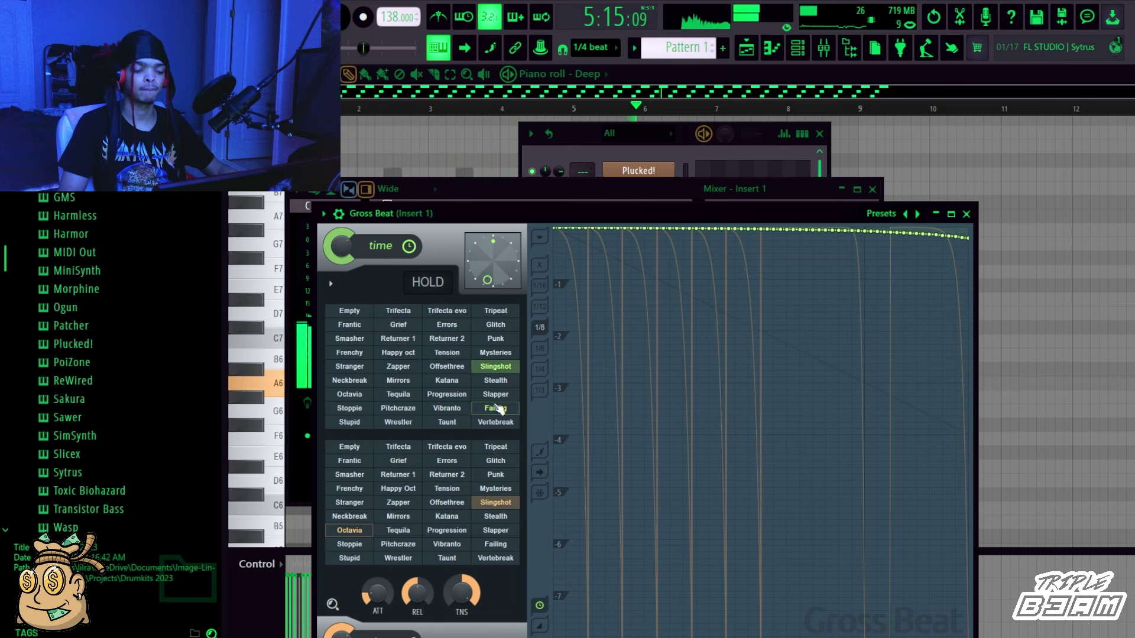
click(426, 414)
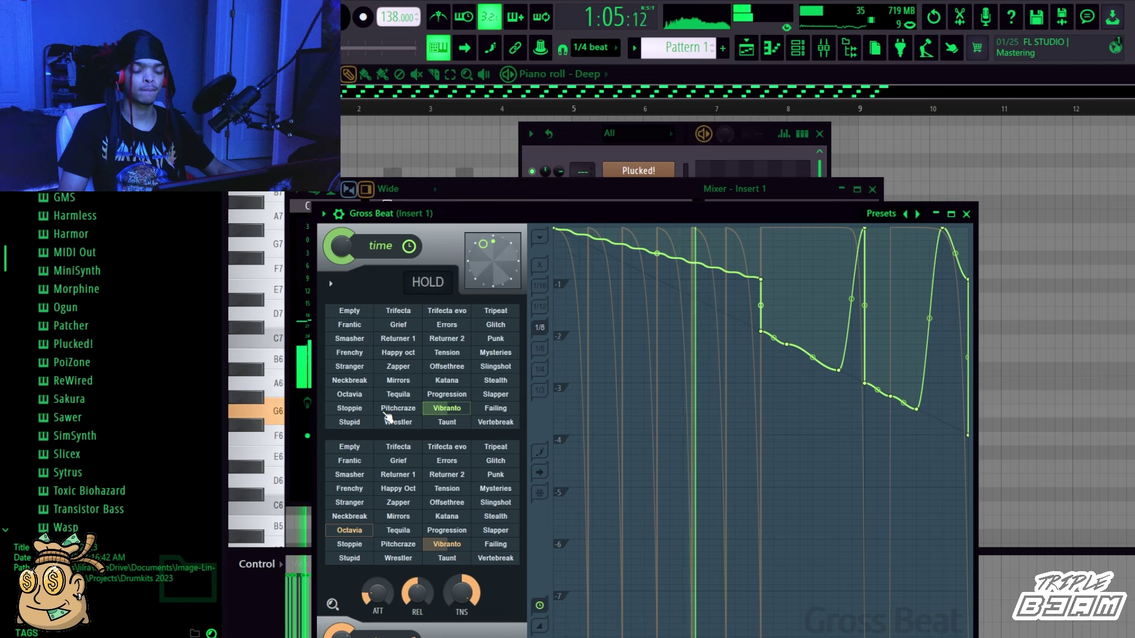
click(396, 409)
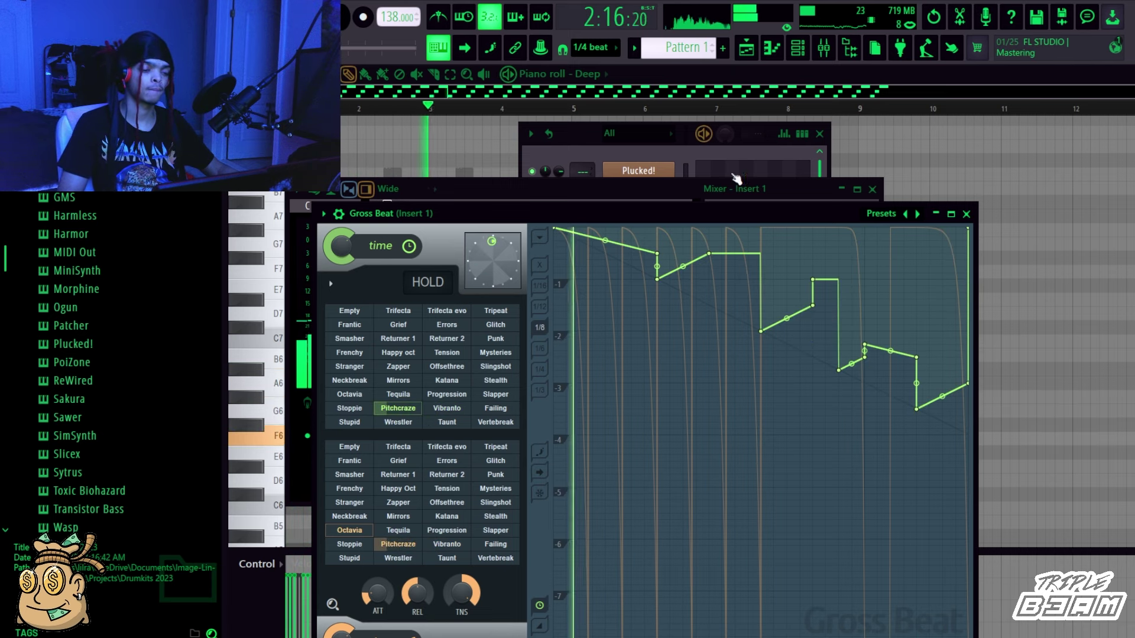
click(652, 150)
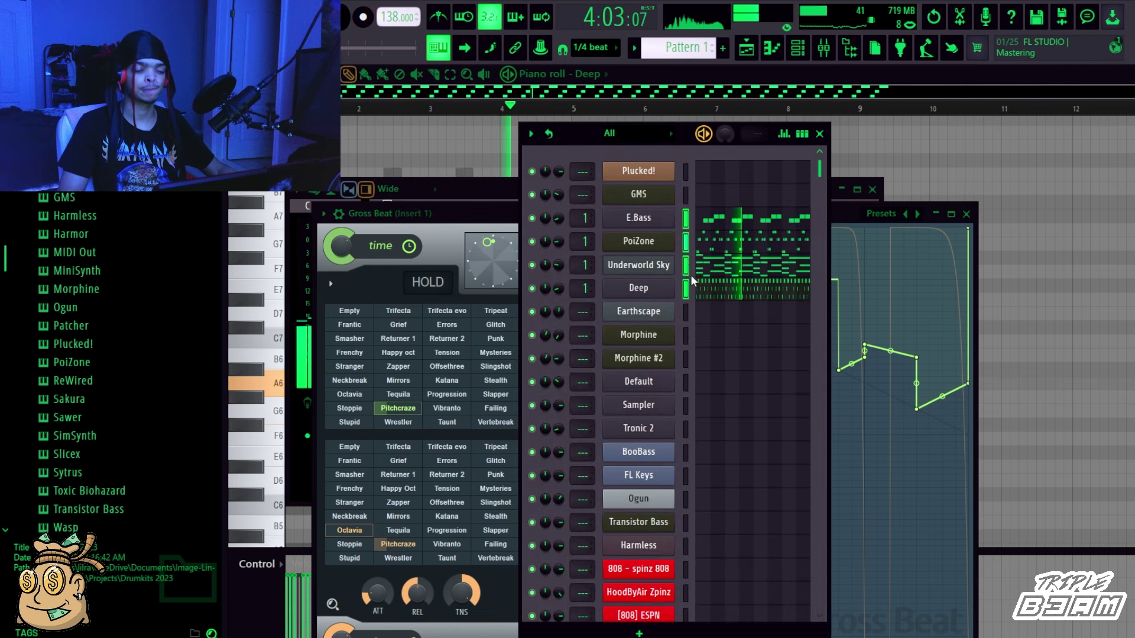
click(530, 135)
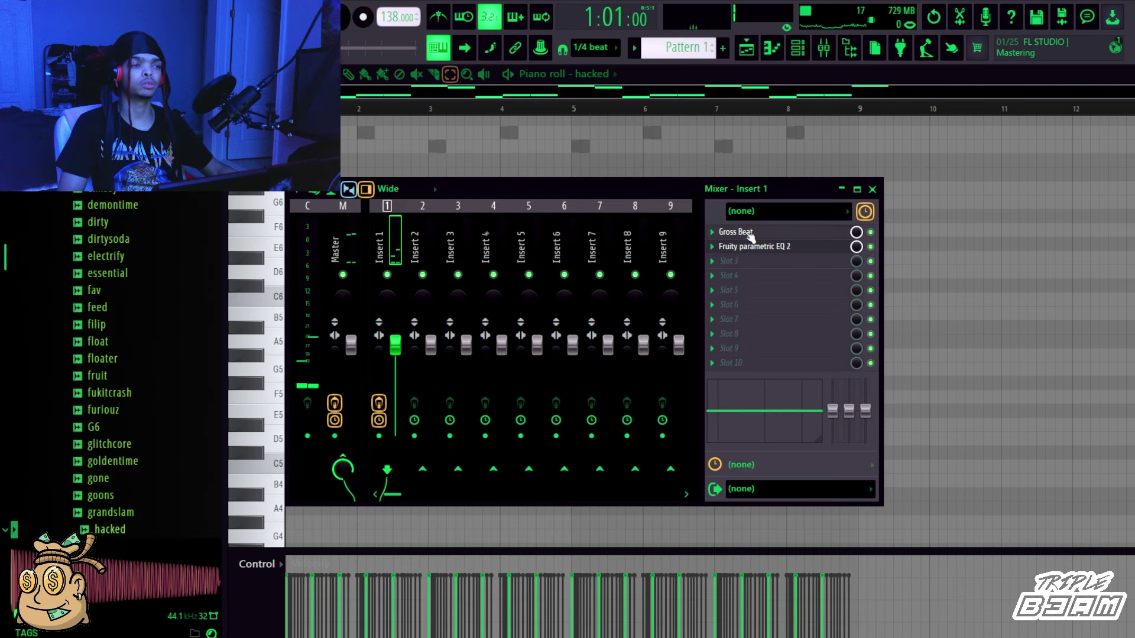
Audition slots in Insert 1's Gross Beat during playback, choosing Punk for time and Grief for volume, and close the plugin.
key(space)
click(749, 235)
click(448, 383)
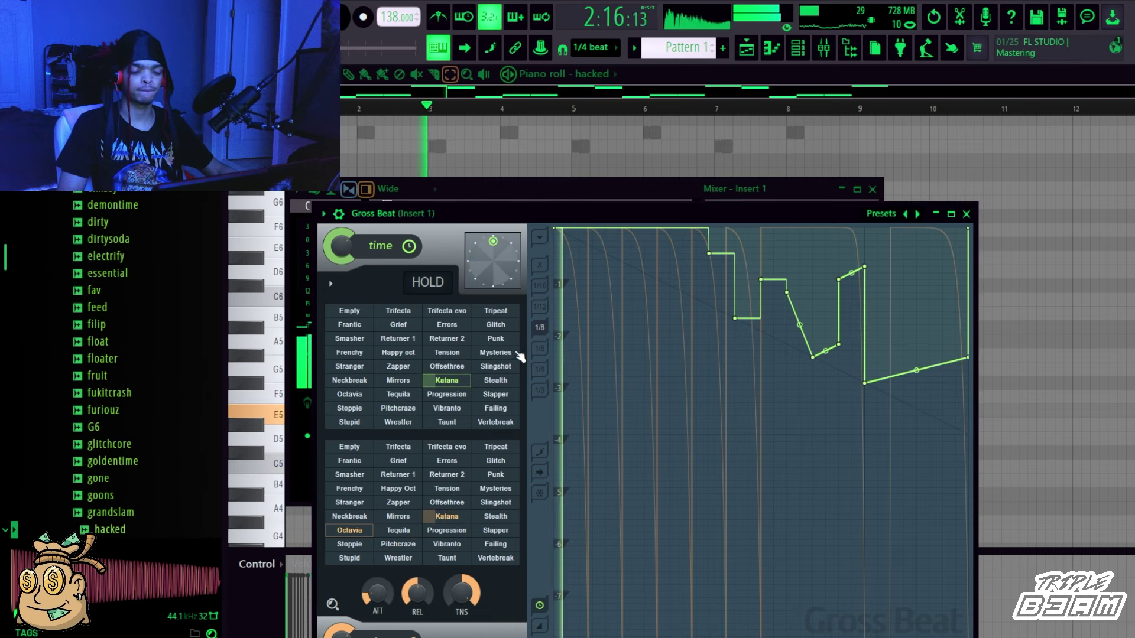
click(495, 394)
key(space)
key(space)
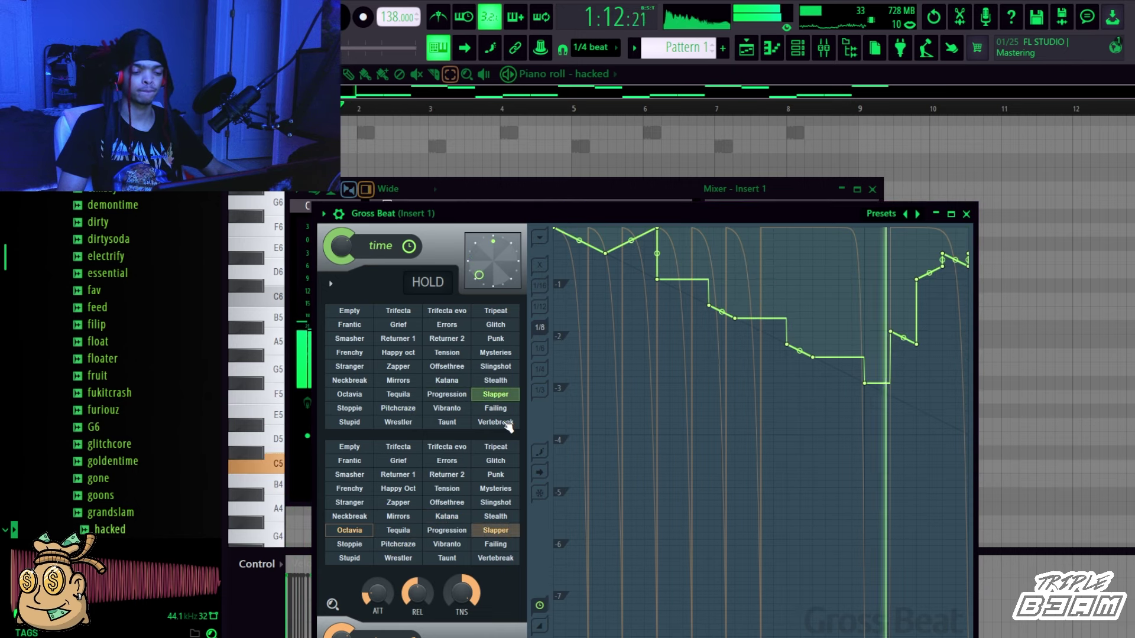
click(447, 474)
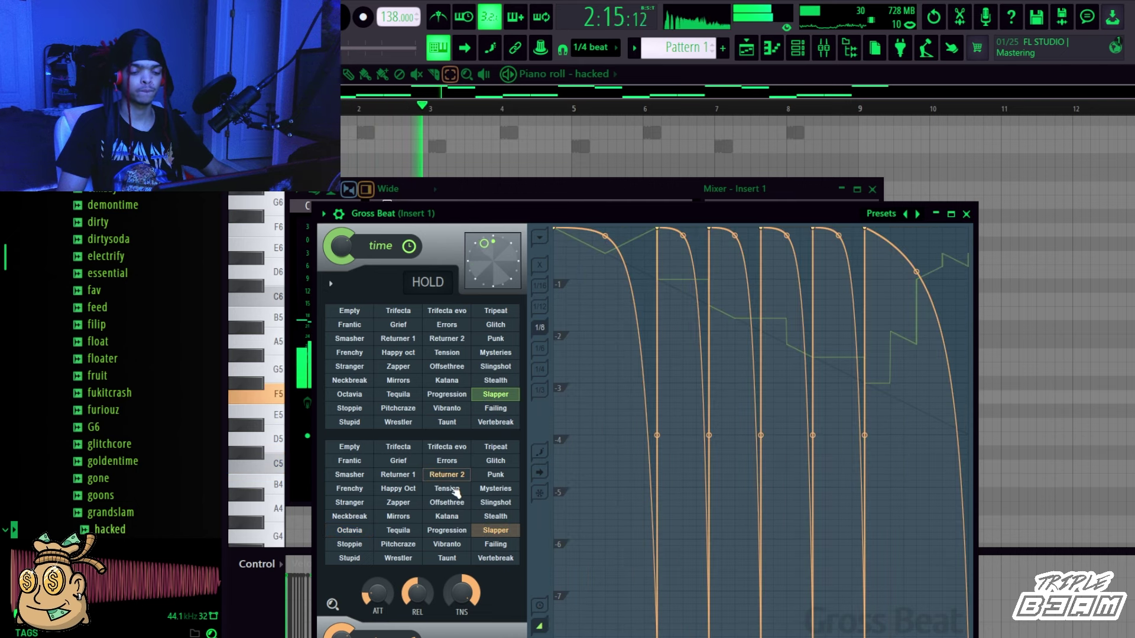
click(414, 463)
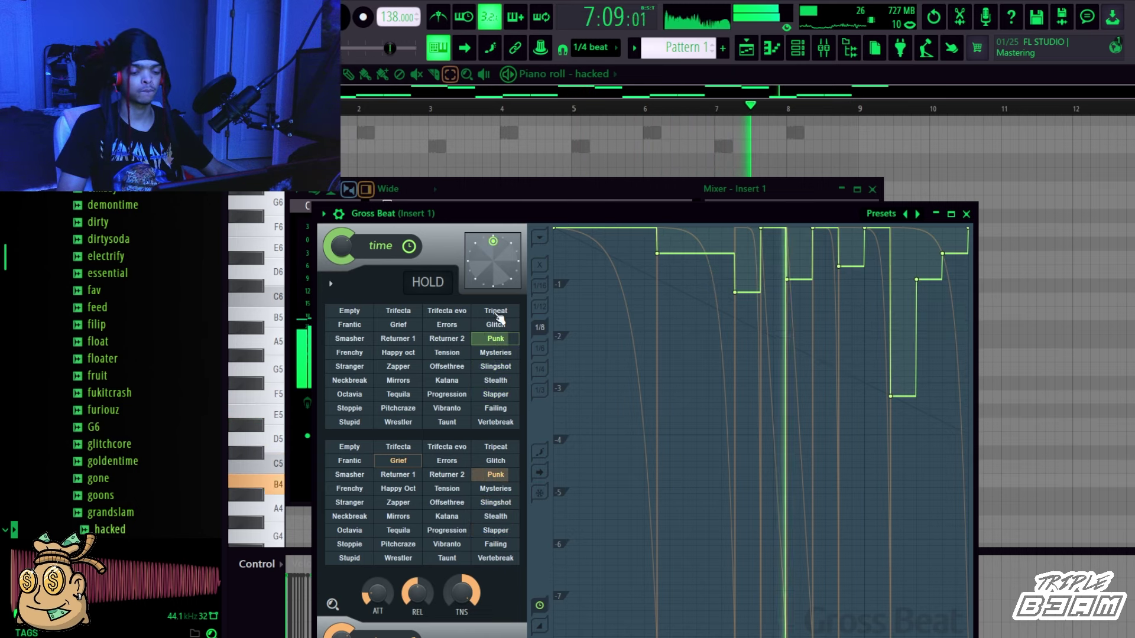
key(Escape)
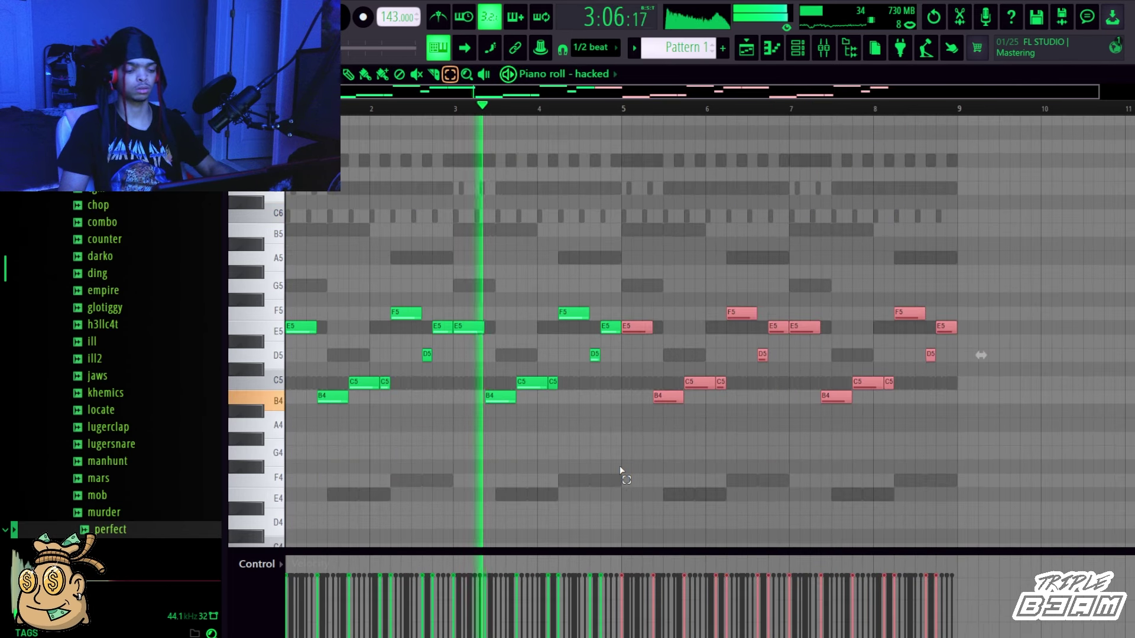
Deselect the duplicated hacked notes and open the TX81z Piano channel's notes.
click(619, 466)
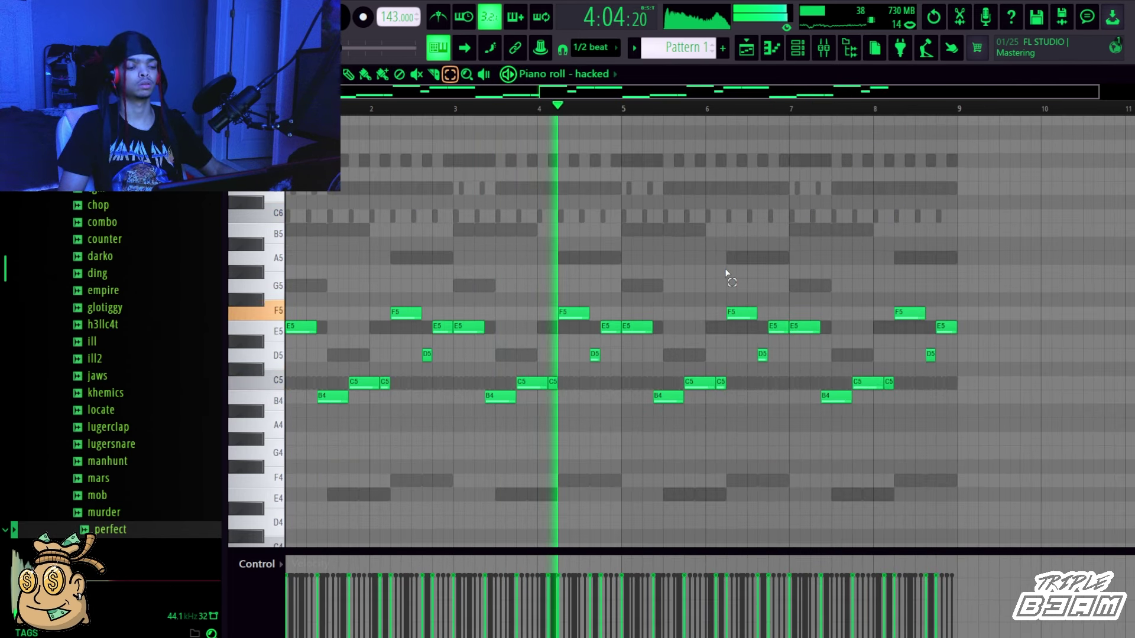
click(798, 47)
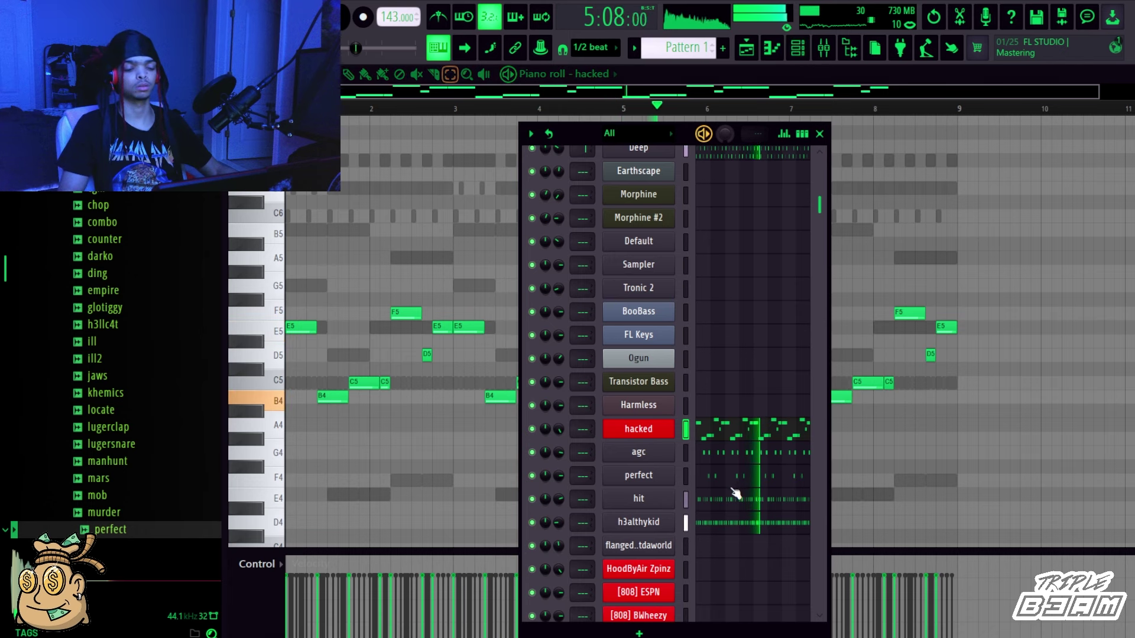
scroll(739, 496, up, 6)
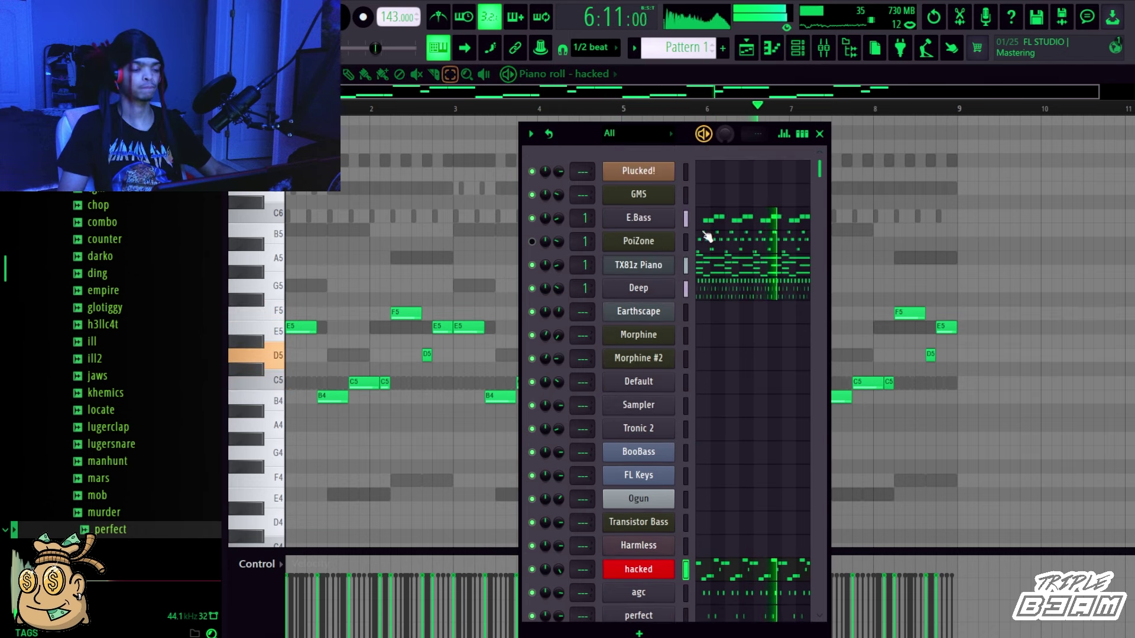
click(718, 271)
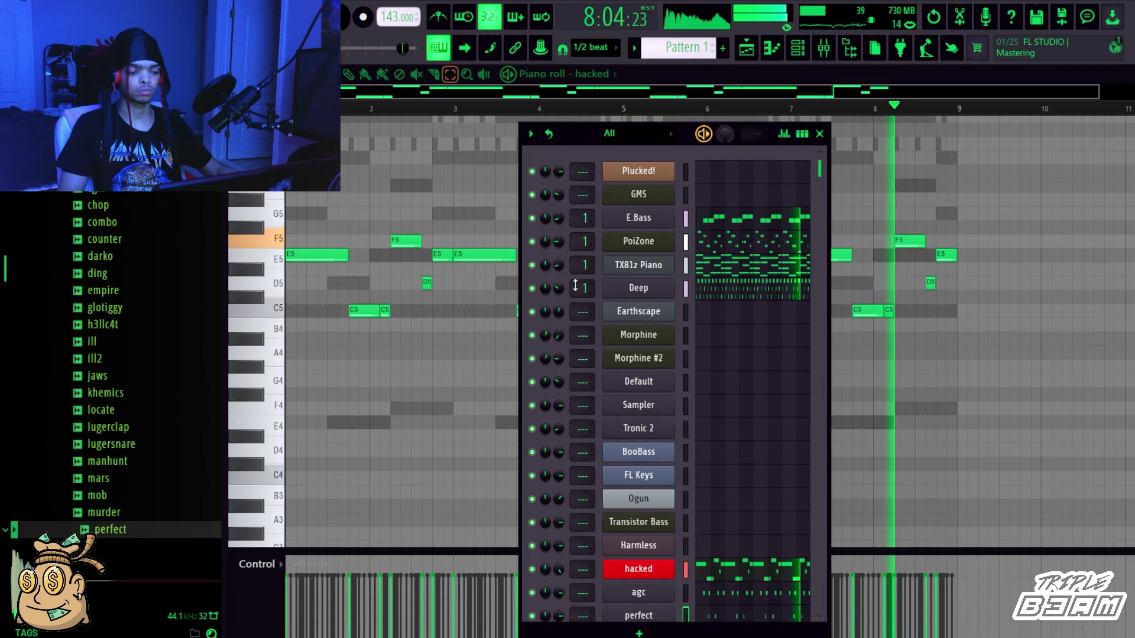
Open the Deep channel's Sytrus synth, step through its presets to Digi and close the synth.
click(619, 292)
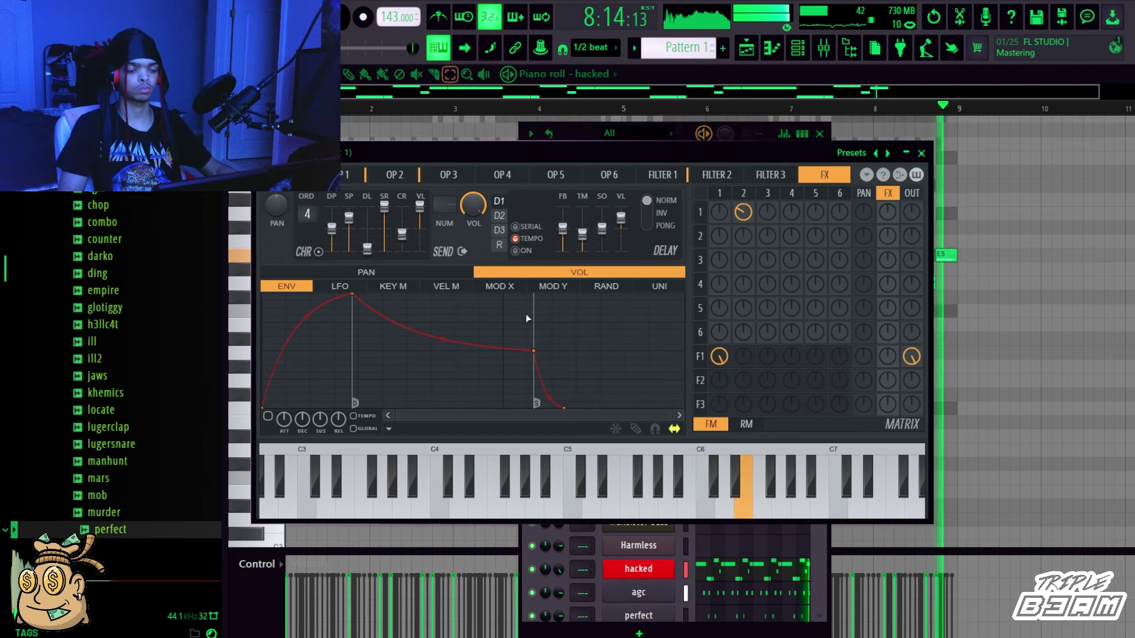
click(888, 154)
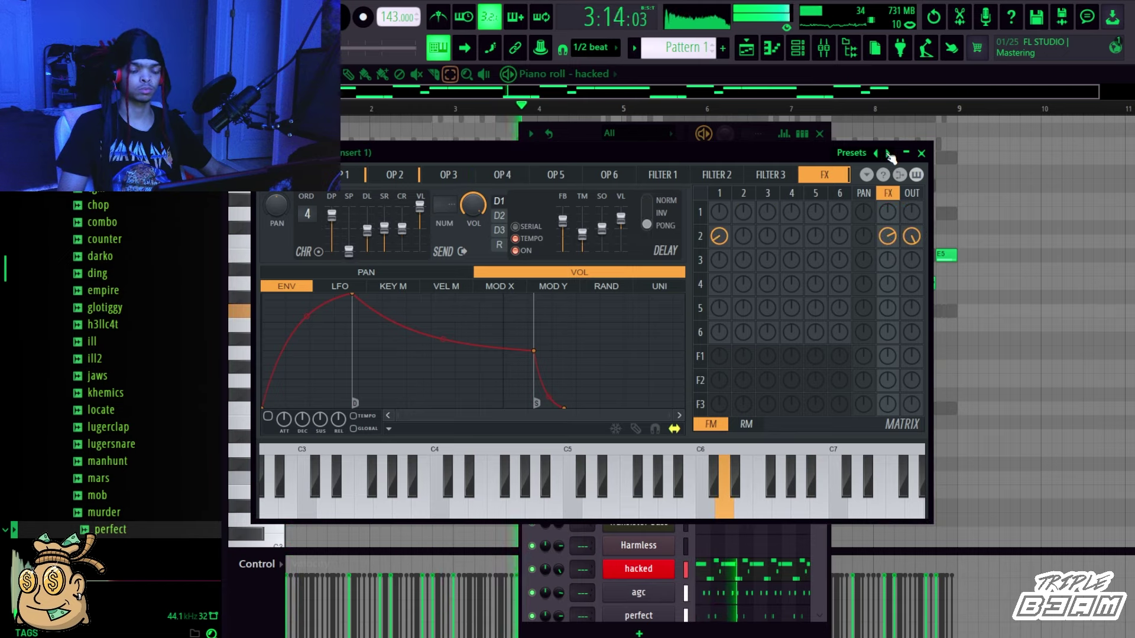
click(888, 154)
click(921, 153)
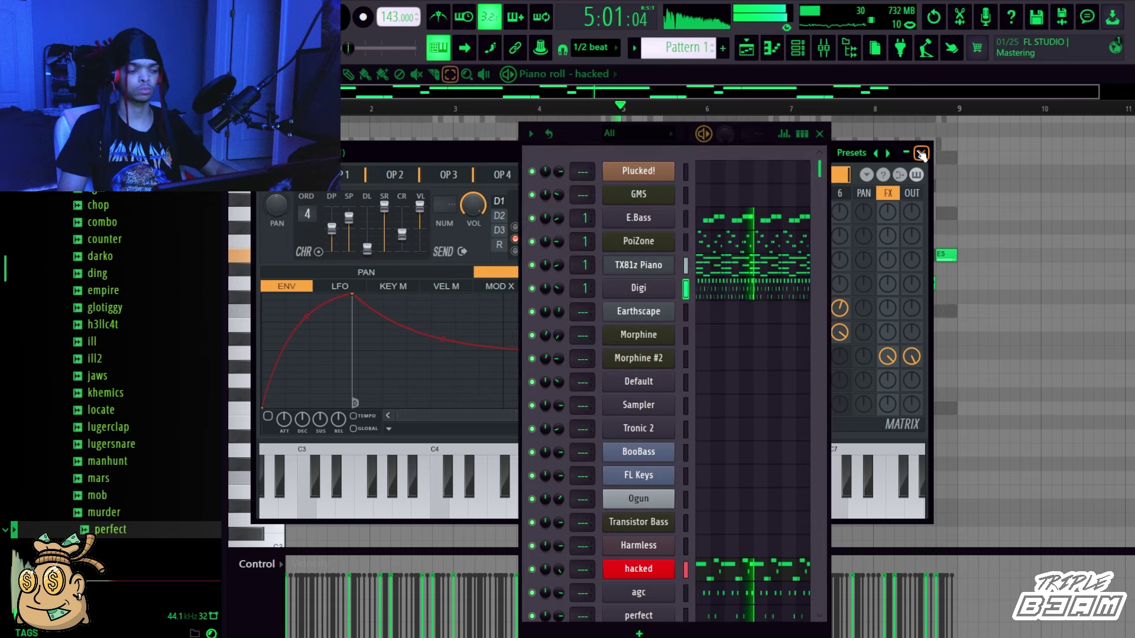
Open the Digi channel's notes and thin the pattern by deleting every other three-note group.
click(732, 291)
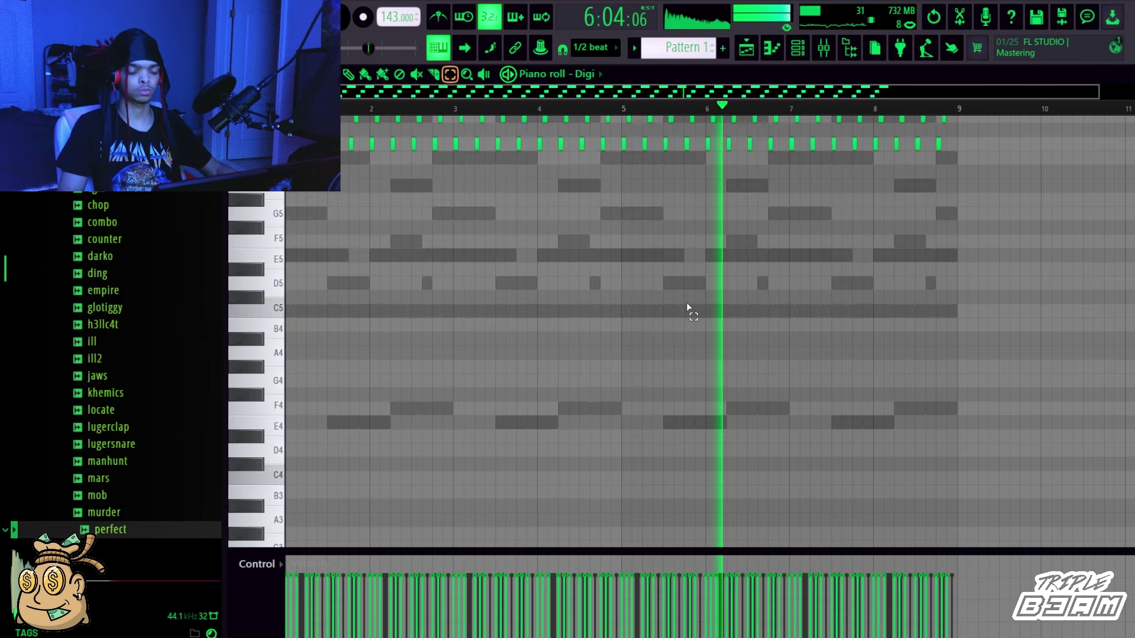
scroll(603, 340, up, 6)
key(space)
drag(978, 277, 310, 414)
key(space)
key(Delete)
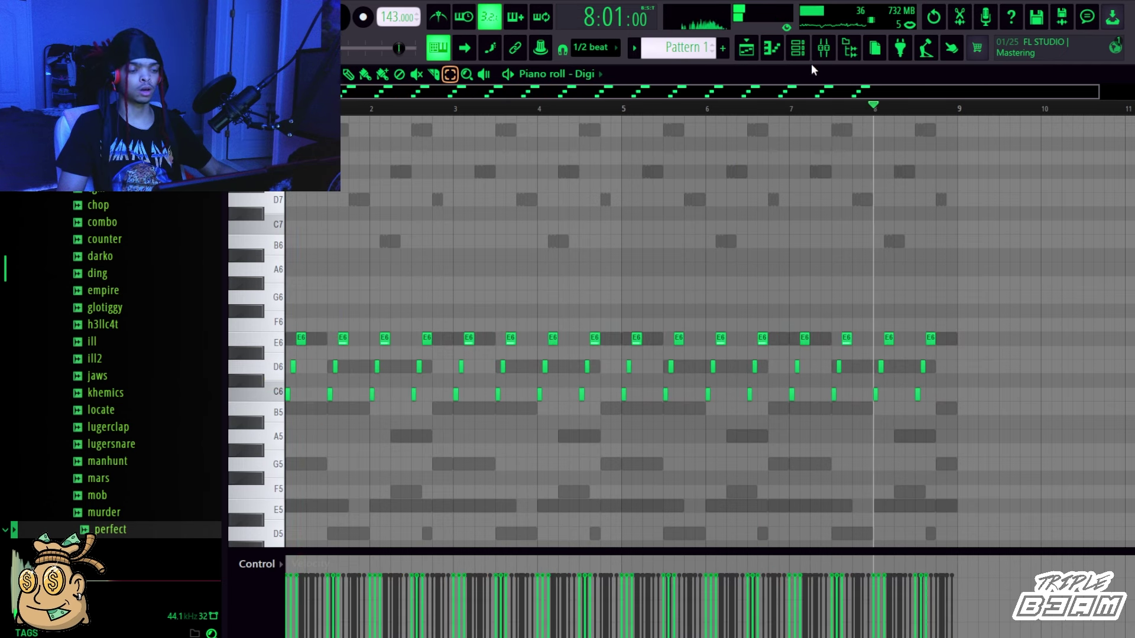
click(823, 49)
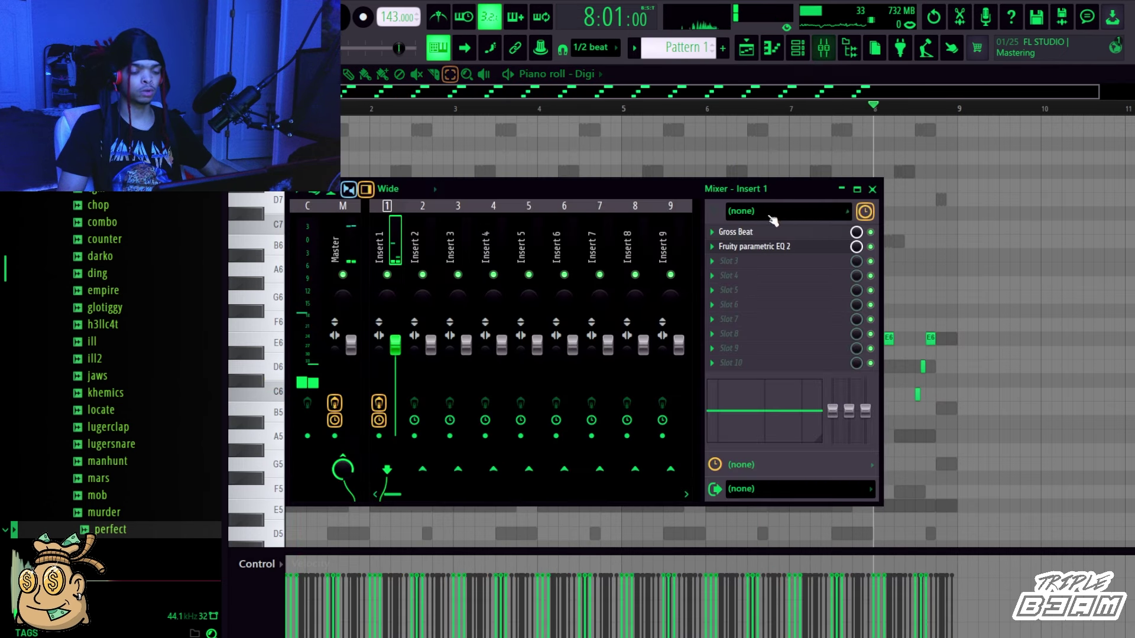
click(345, 249)
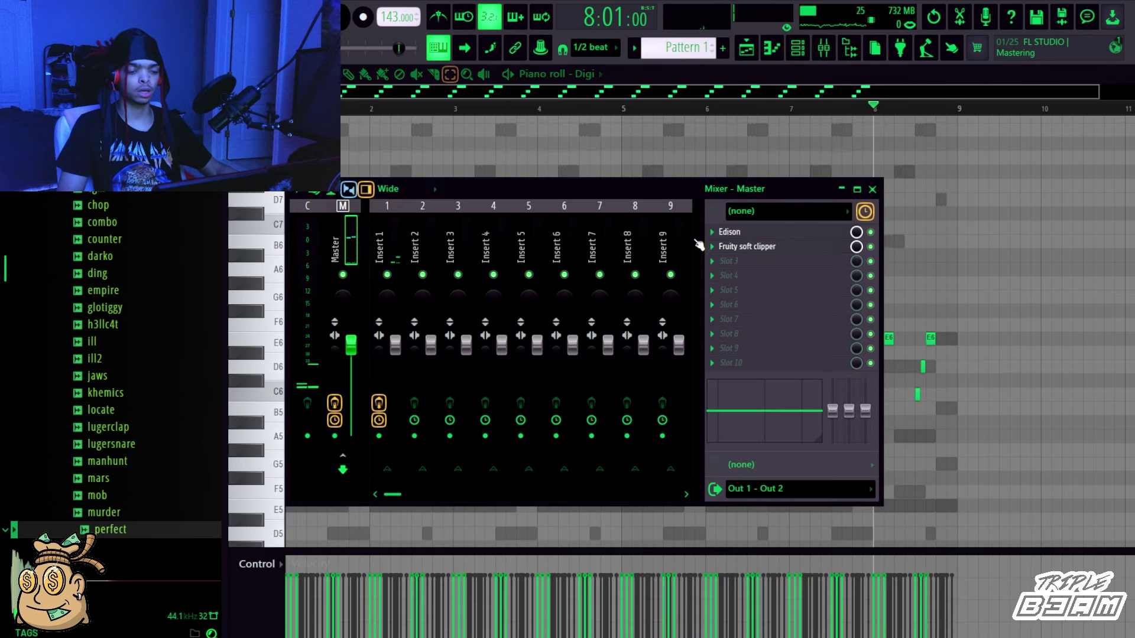
click(742, 234)
click(857, 173)
Open Insert 1's Gross Beat, flatten the second half of the Punk time curve and add a downward step in its last quarter.
click(380, 254)
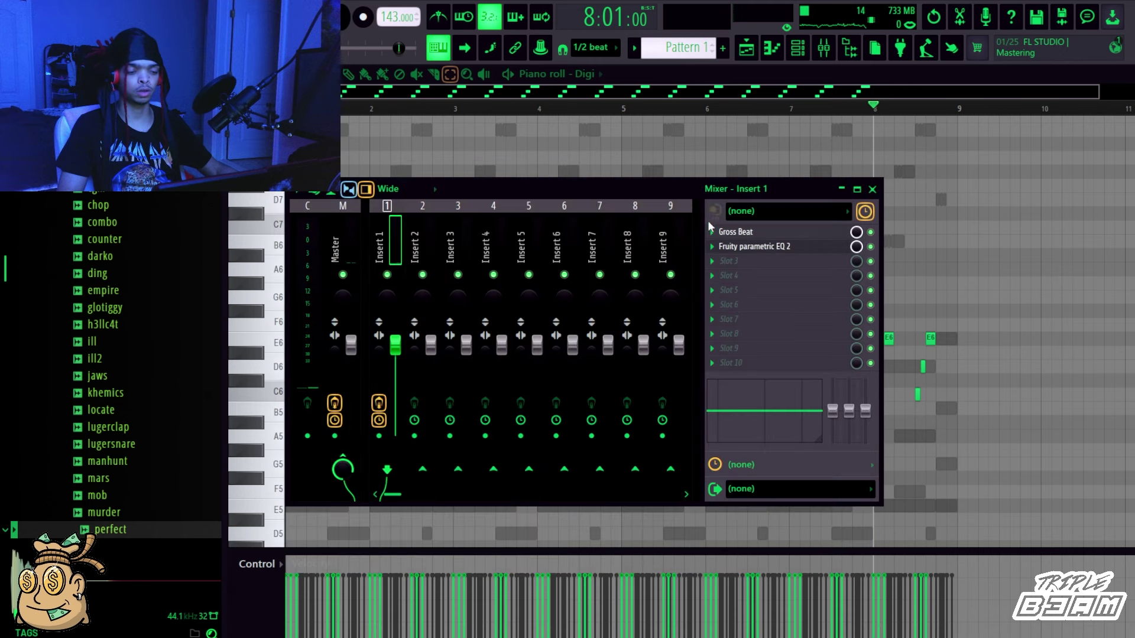
click(744, 236)
key(space)
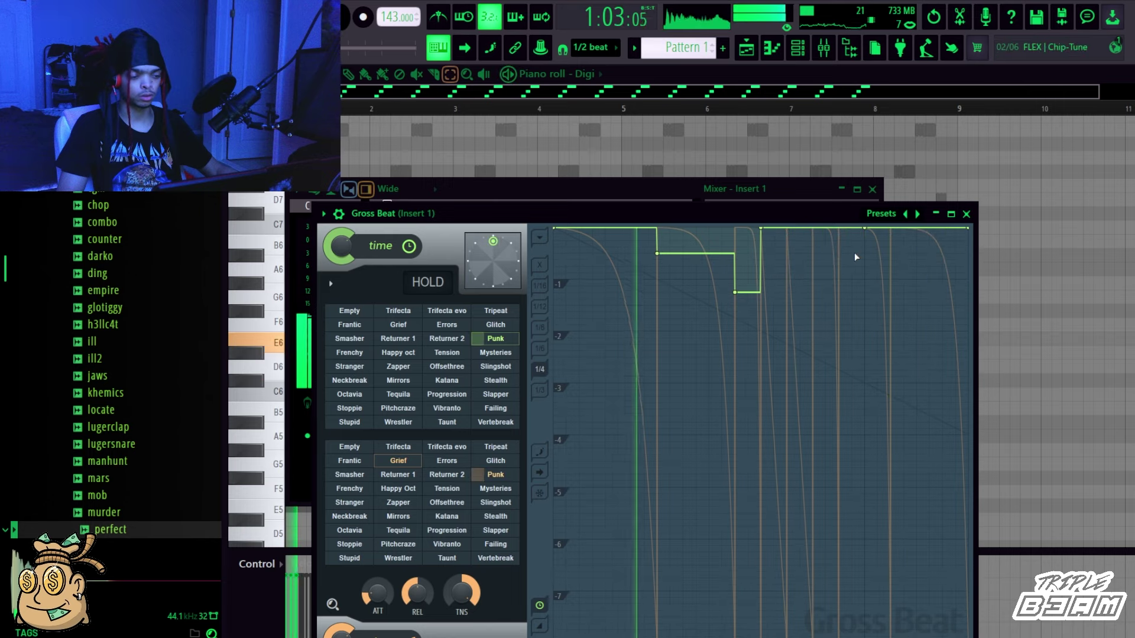
right_click(864, 254)
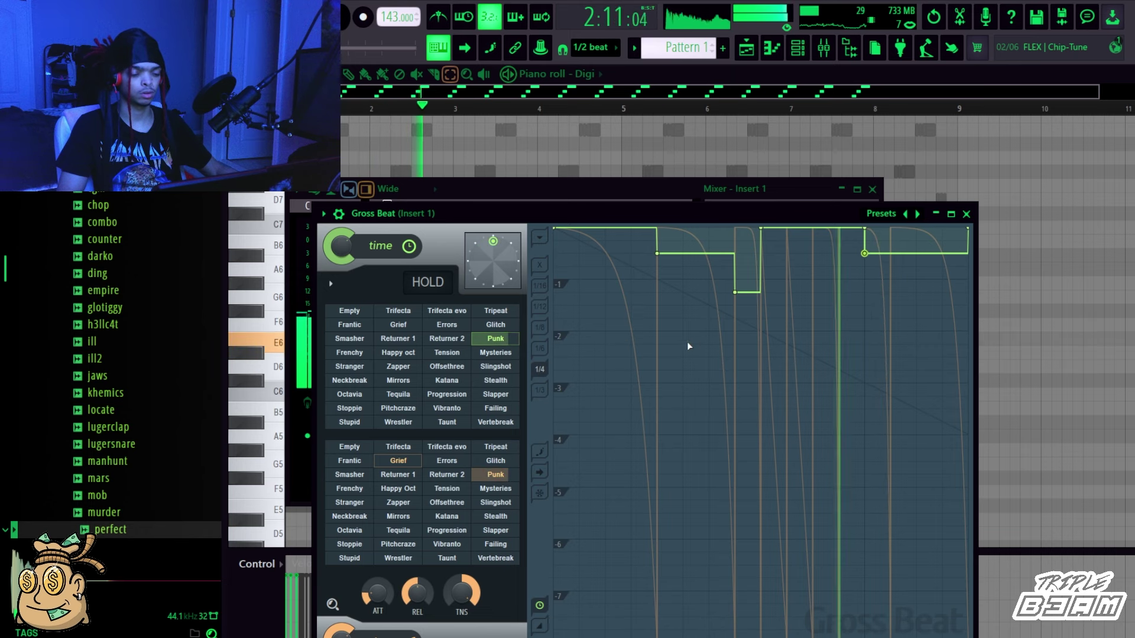
Close Gross Beat and bring up the channel rack over the piano roll.
click(965, 214)
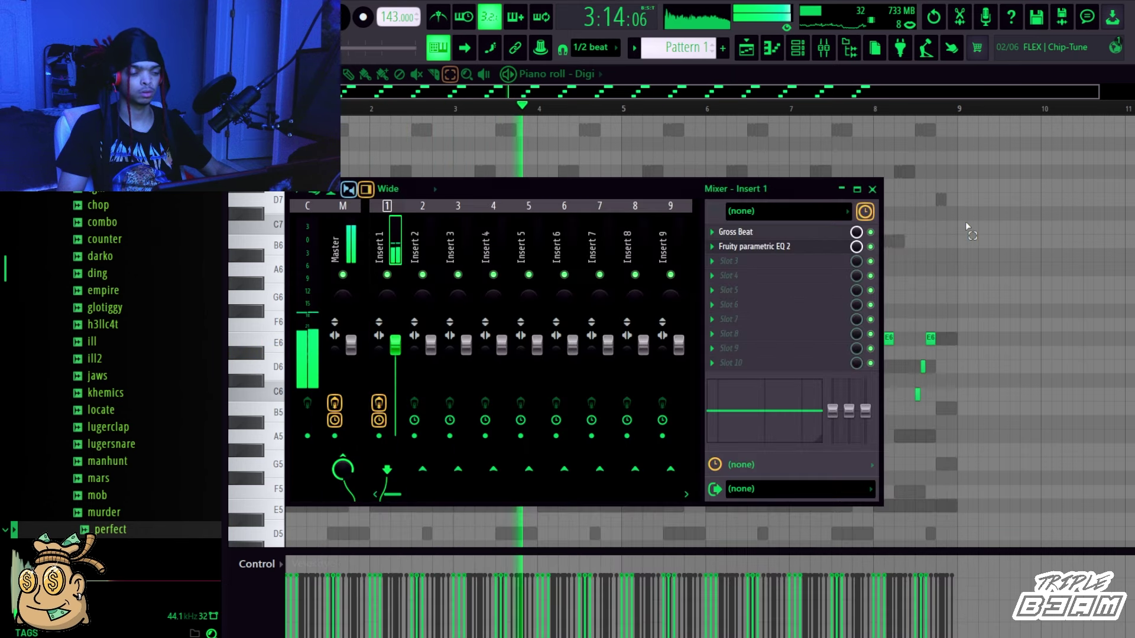
key(F6)
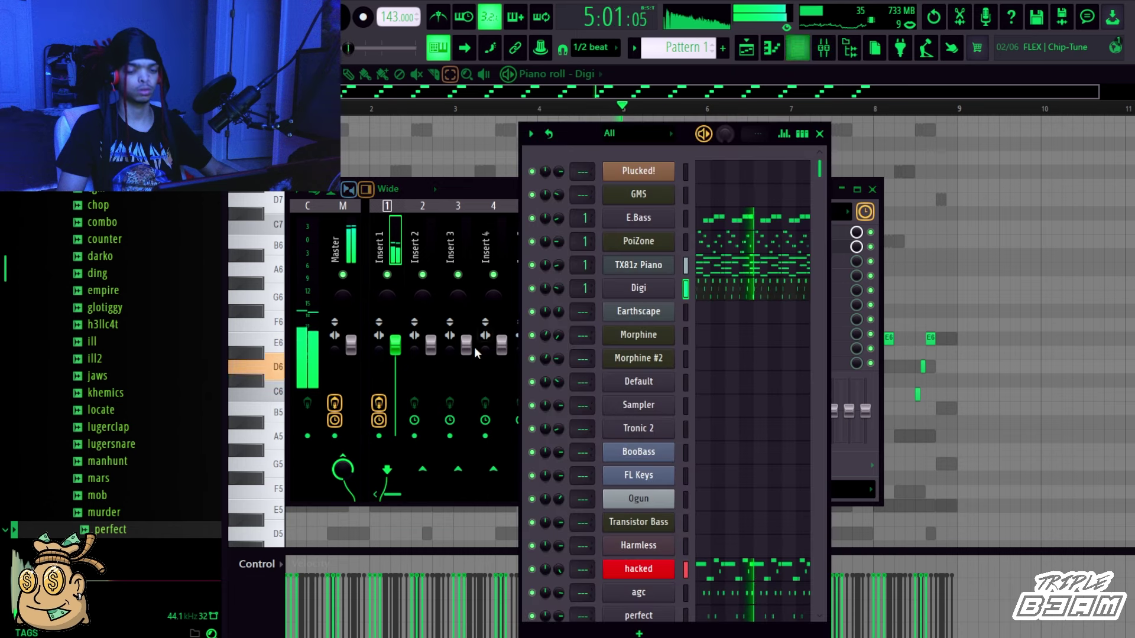
scroll(734, 484, down, 3)
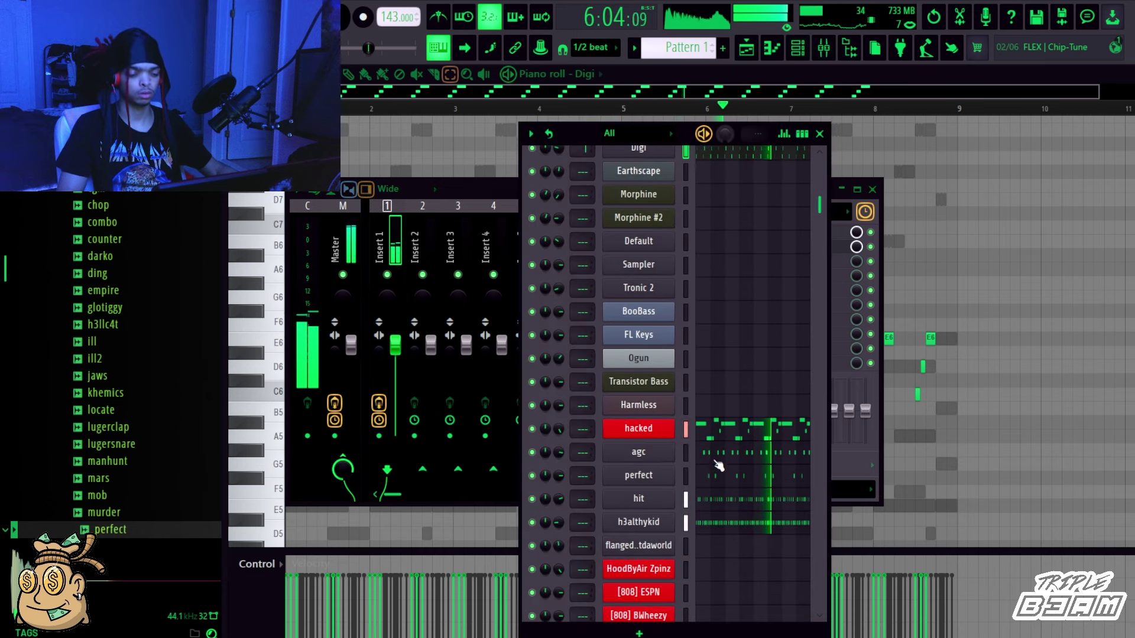
scroll(698, 390, up, 3)
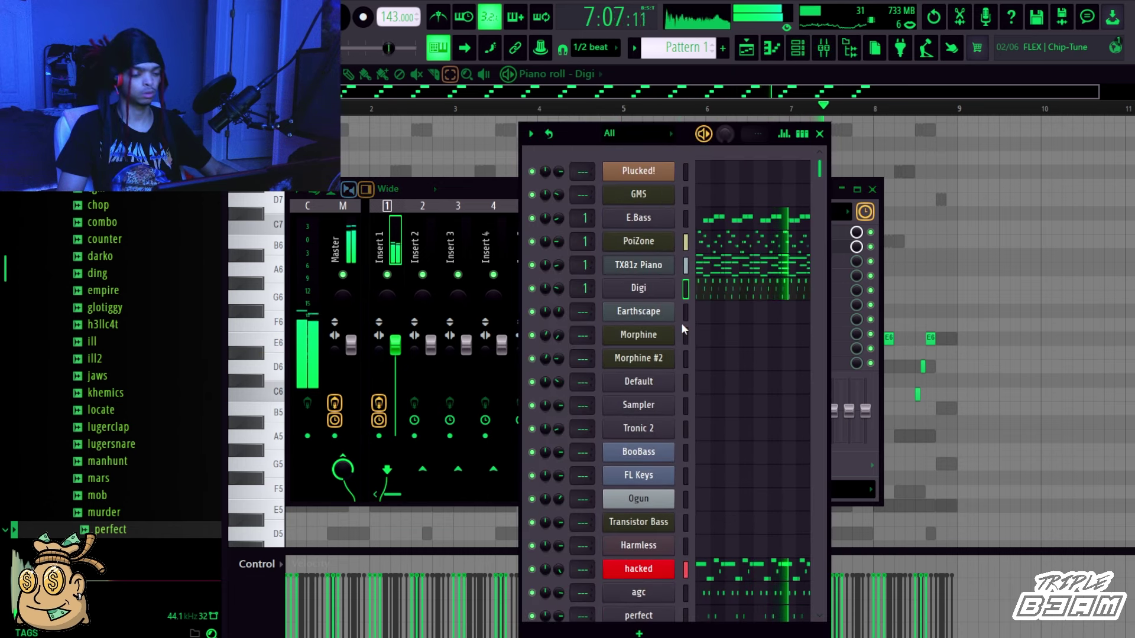
click(746, 550)
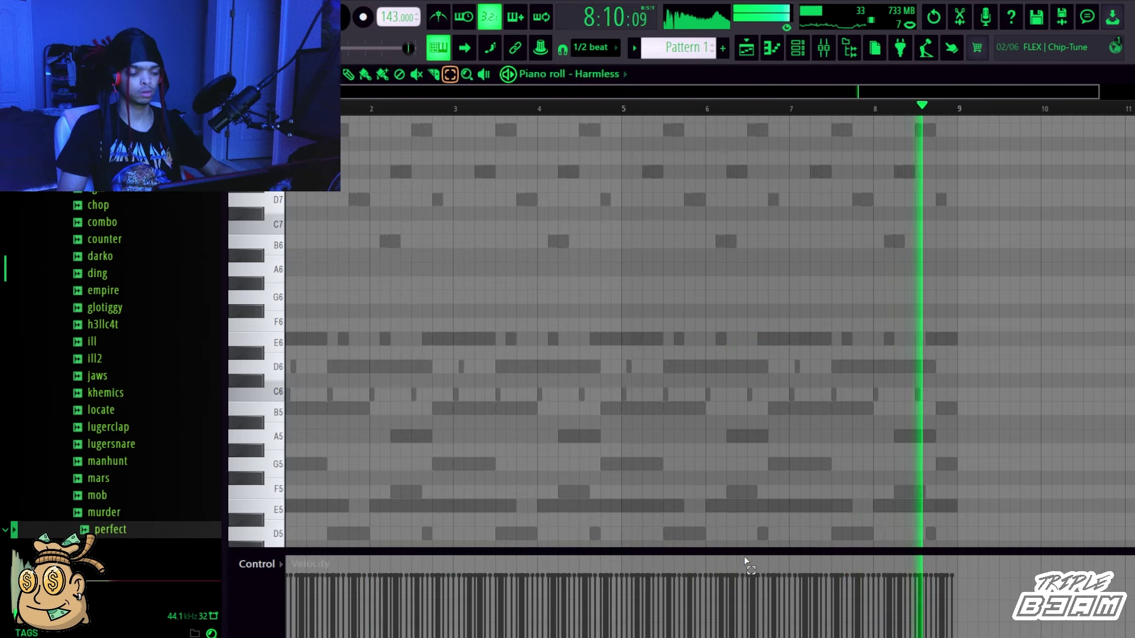
scroll(916, 342, down, 3)
scroll(917, 337, up, 4)
click(798, 48)
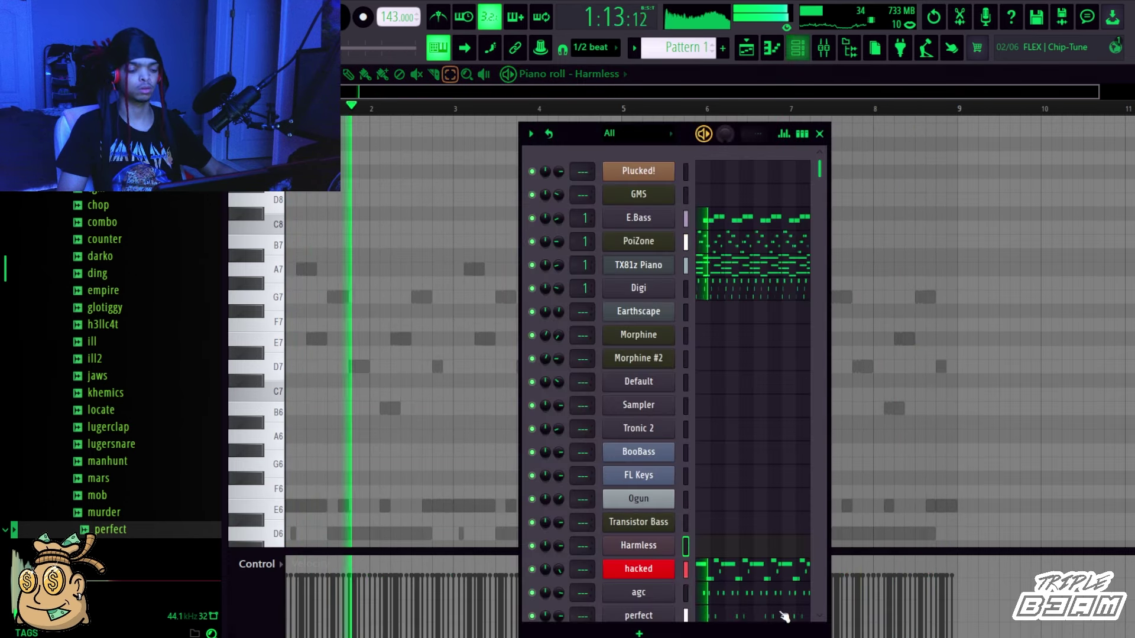
Open the hacked channel's notes and draw a short D5 note at the end of bar 4.
click(750, 569)
scroll(603, 435, down, 5)
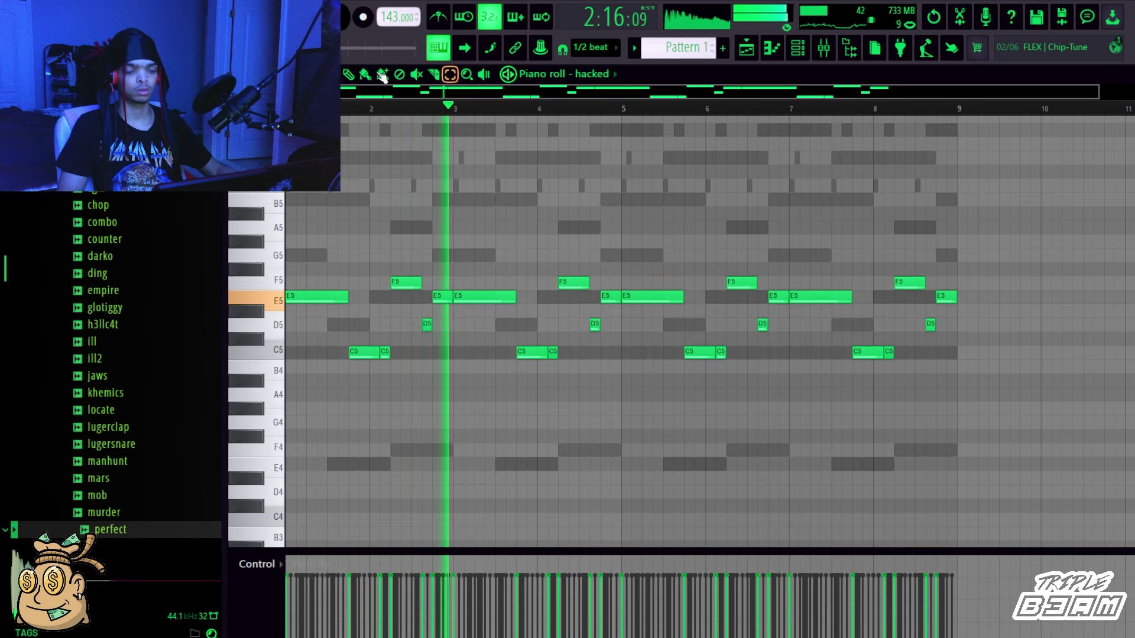
click(348, 73)
click(615, 323)
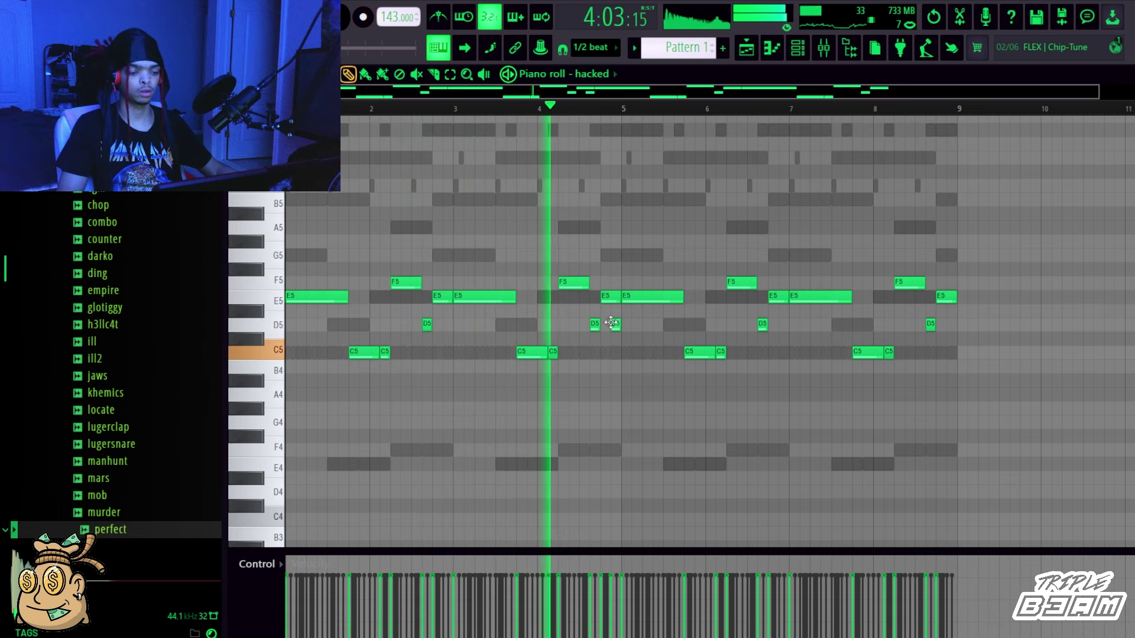
Open the hit channel's notes and rework the opening of bar 1, removing the crowded hit after the first one and placing a replacement.
key(F6)
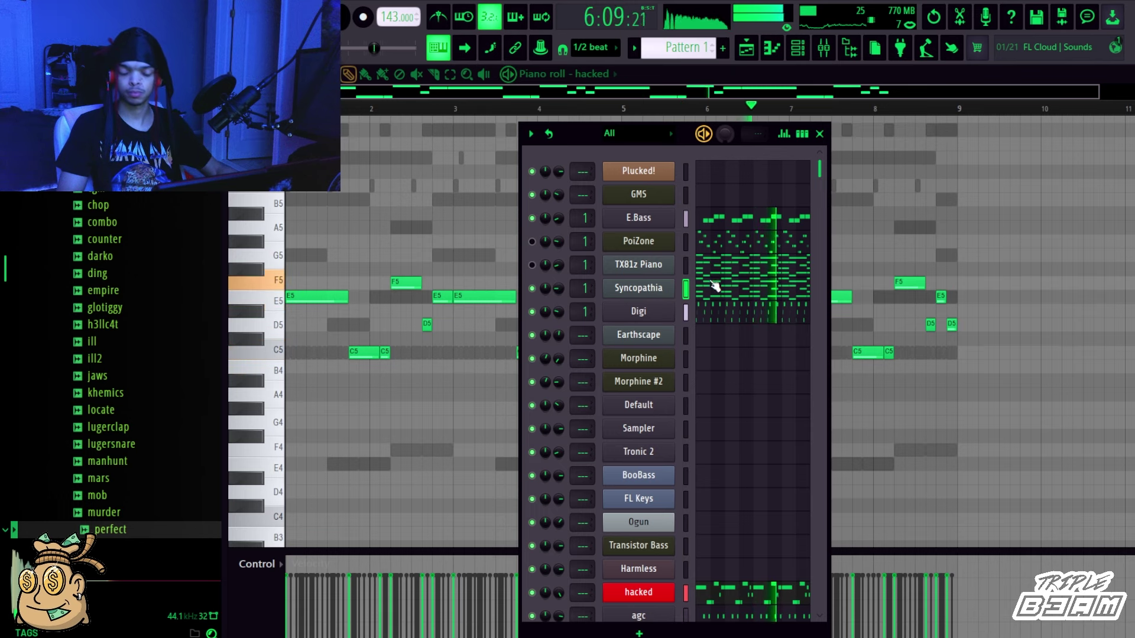
scroll(715, 287, down, 4)
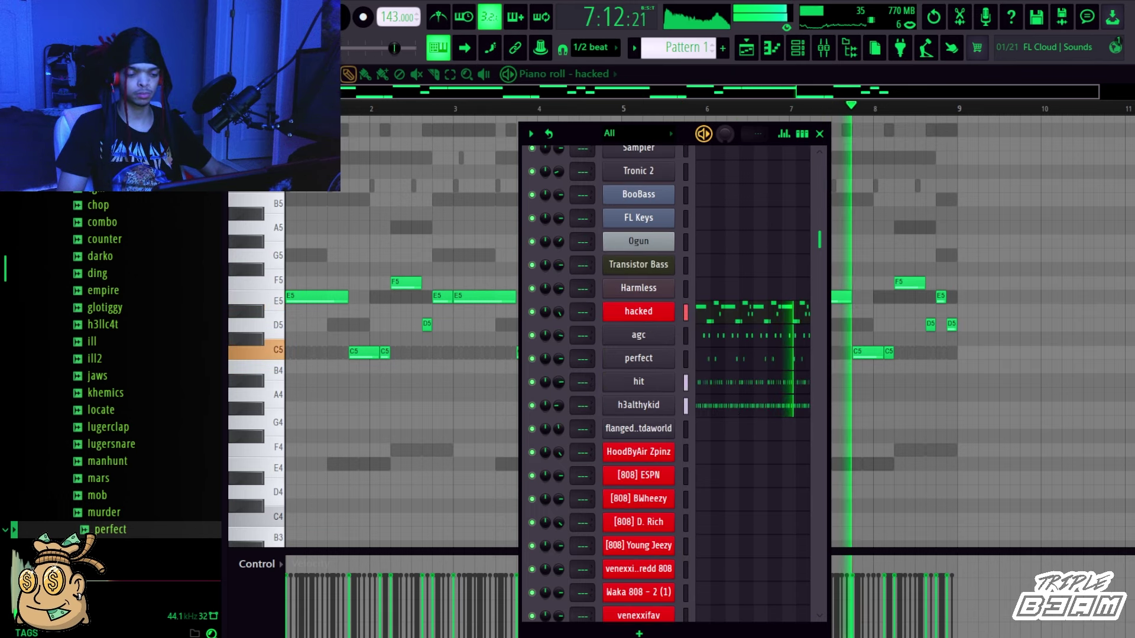
click(753, 383)
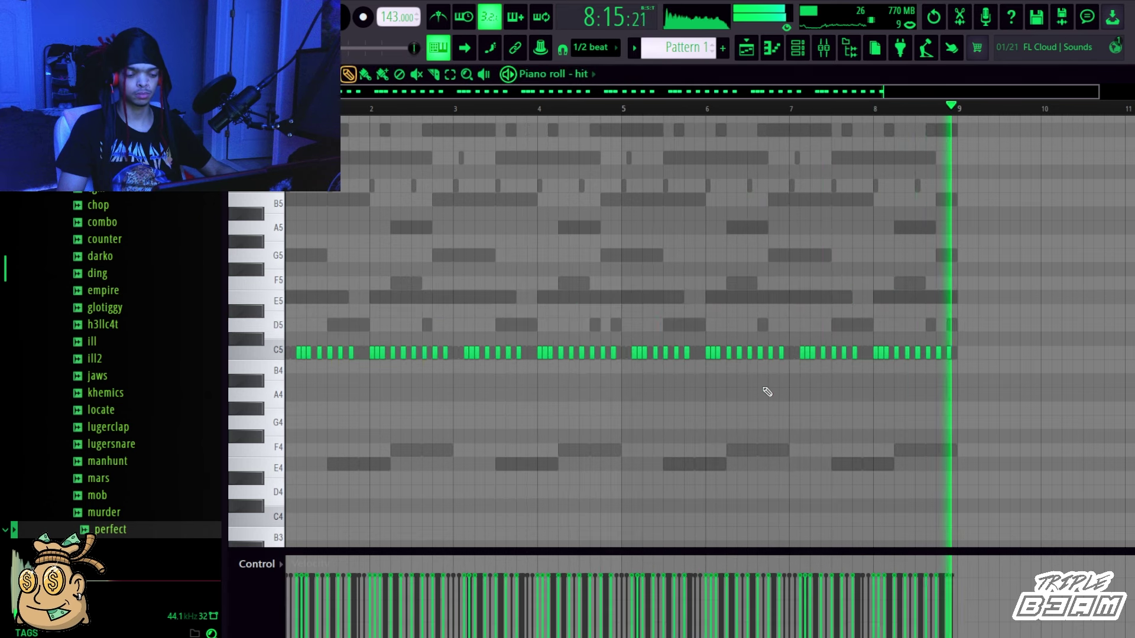
key(space)
key(space)
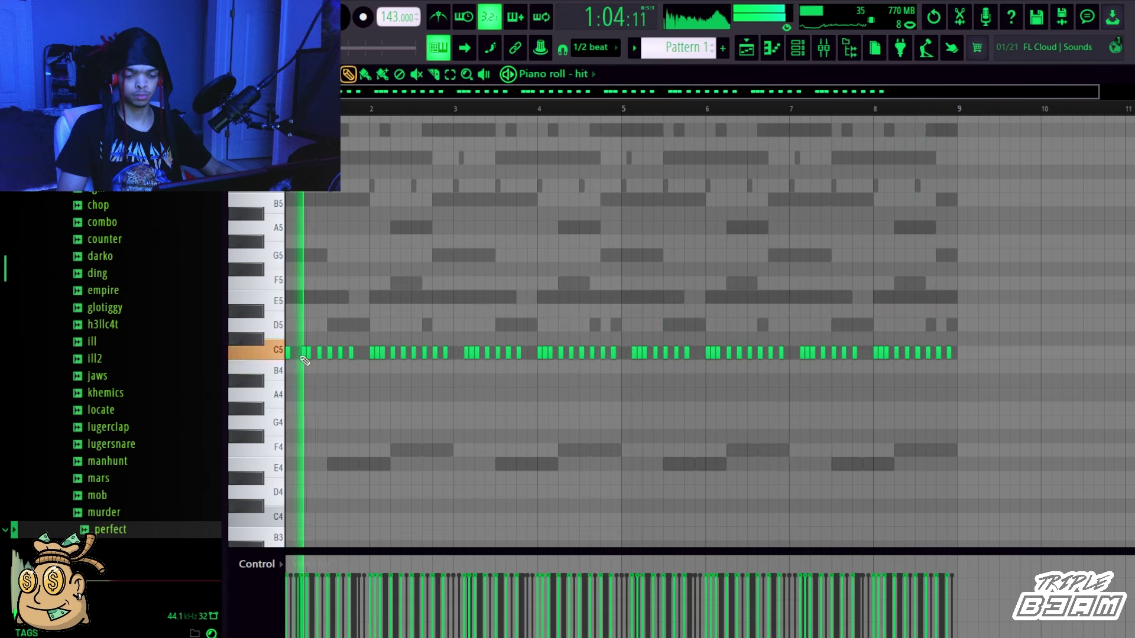
key(space)
right_click(302, 357)
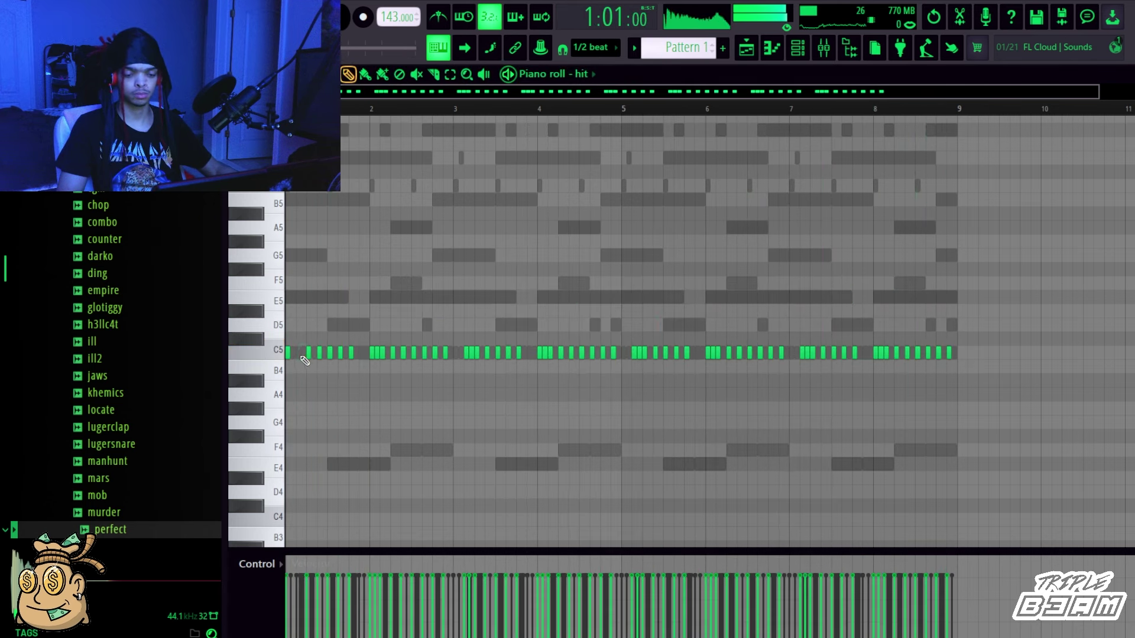
key(space)
click(301, 357)
key(space)
key(space)
Delete the hit notes from bar 3 onward and apply quick legato to the remaining two bars.
click(451, 74)
drag(1049, 263, 457, 407)
key(Delete)
key(ctrl+l)
Duplicate the two-bar hit pattern until it fills all eight bars, and deselect it.
key(ctrl+b)
key(ctrl+b)
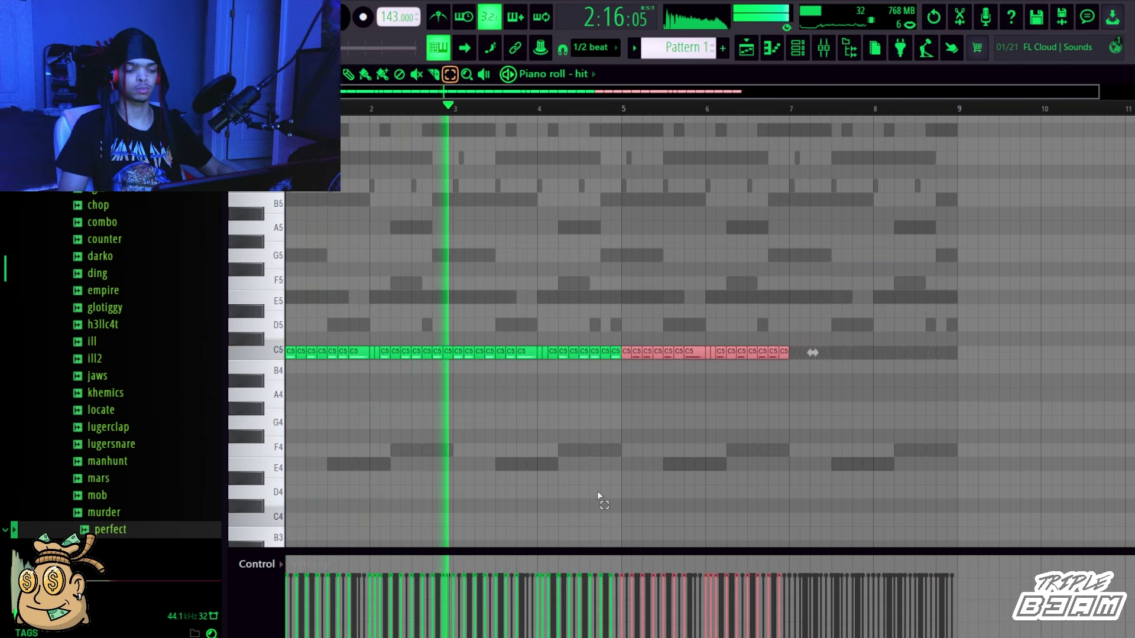
key(ctrl+b)
click(759, 451)
Open the h3althykid channel's notes and delete everything before the middle of bar 2.
key(F6)
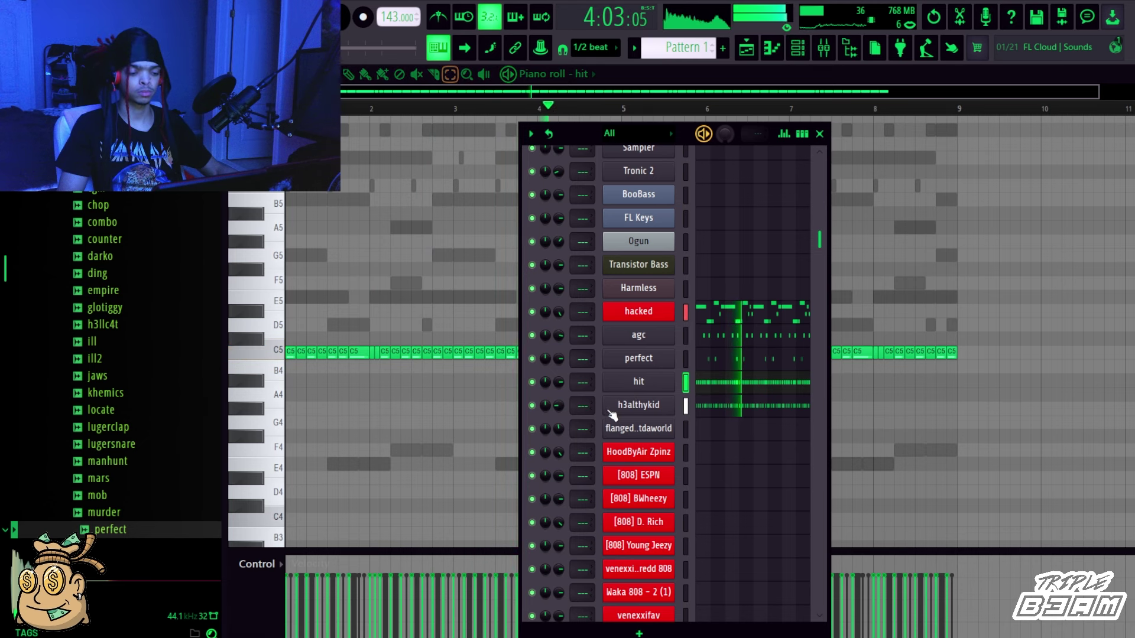
click(628, 410)
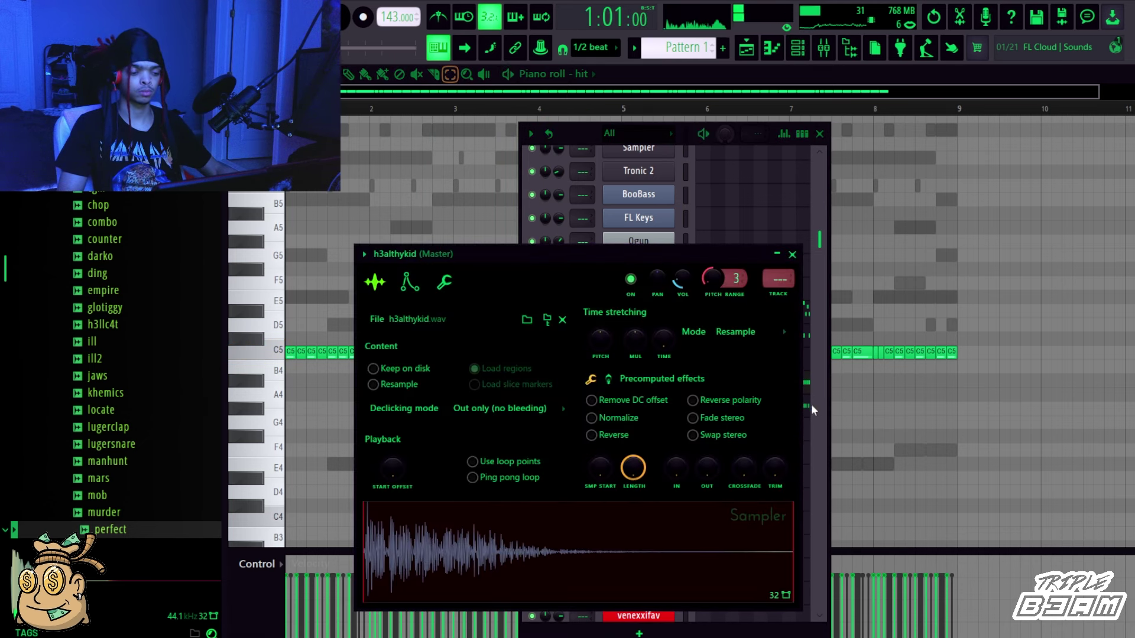
scroll(811, 403, down, 10)
key(space)
scroll(762, 328, up, 10)
click(731, 300)
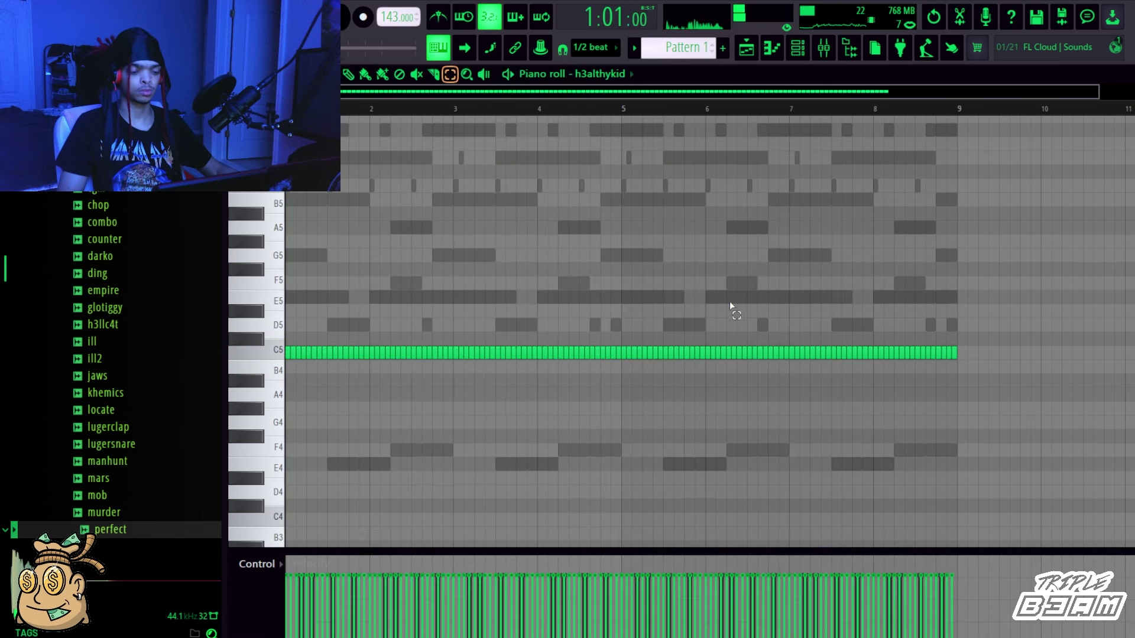
drag(412, 355, 17, 424)
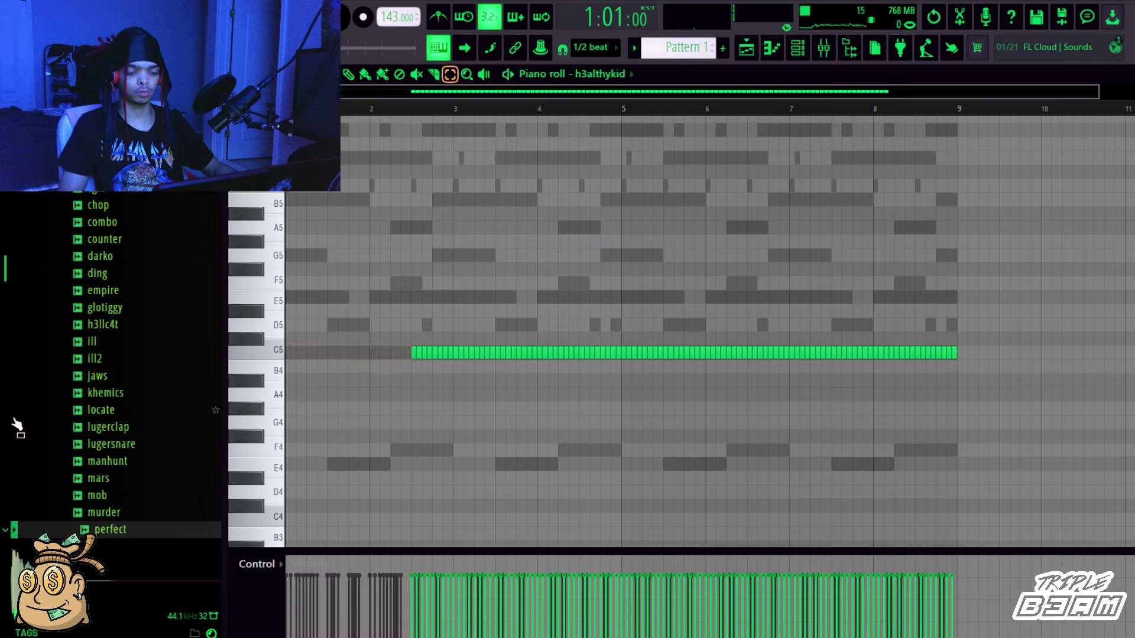
Transpose the remaining h3althykid notes from C5 down to F#4 and play the pattern.
key(ctrl+Down)
key(shift+Up)
key(shift+Up)
key(shift+Up)
key(shift+Up)
key(shift+Up)
key(shift+Up)
key(space)
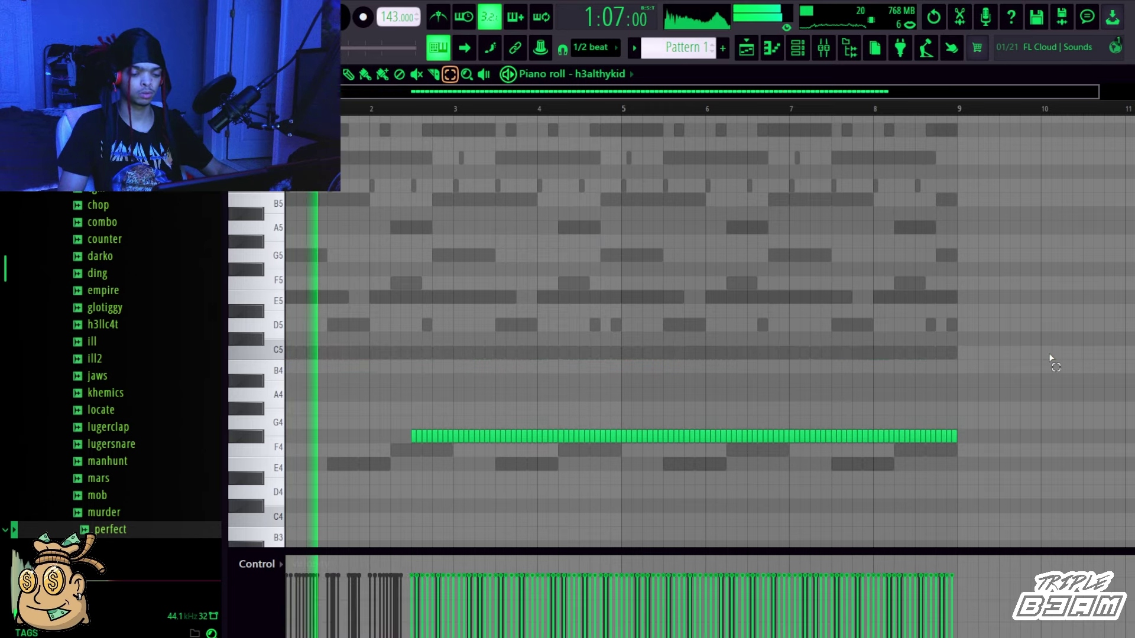
Delete the h3althykid notes from bar 3 onward and repeat the remaining half-bar roll every two bars through bar 8.
drag(1092, 372, 453, 478)
key(Delete)
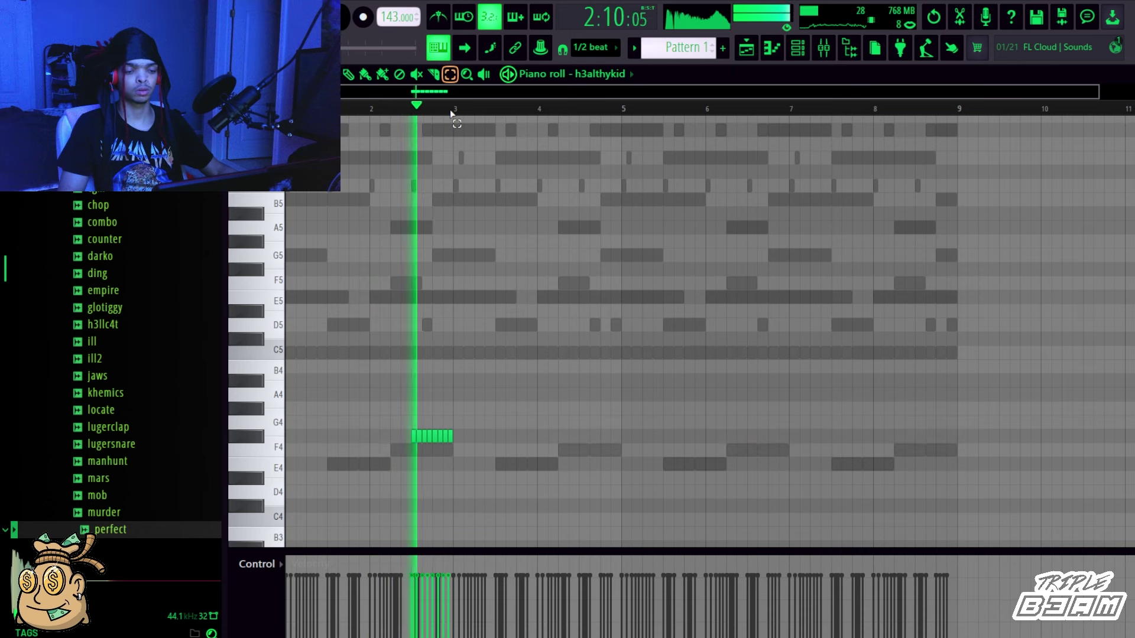
key(ctrl+a)
key(ctrl+b)
key(ctrl+b)
key(ctrl+b)
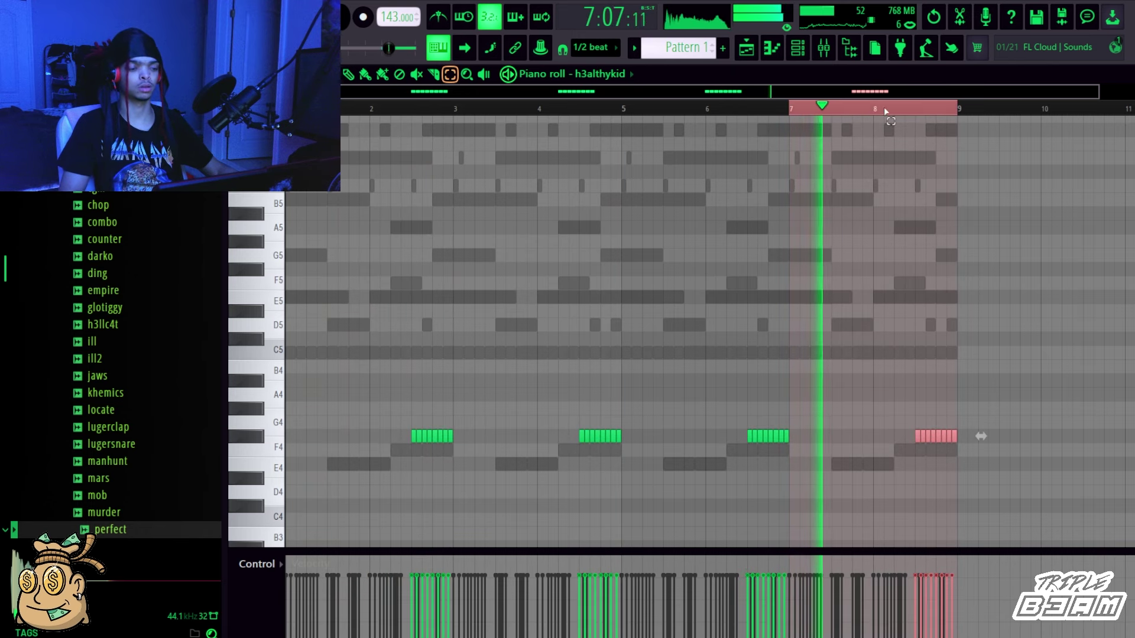
key(ctrl+d)
Collapse the claps and snares folder in the Starboyrob 2022 drum stash and open its percs folder beside the channel rack.
key(F6)
scroll(158, 348, up, 5)
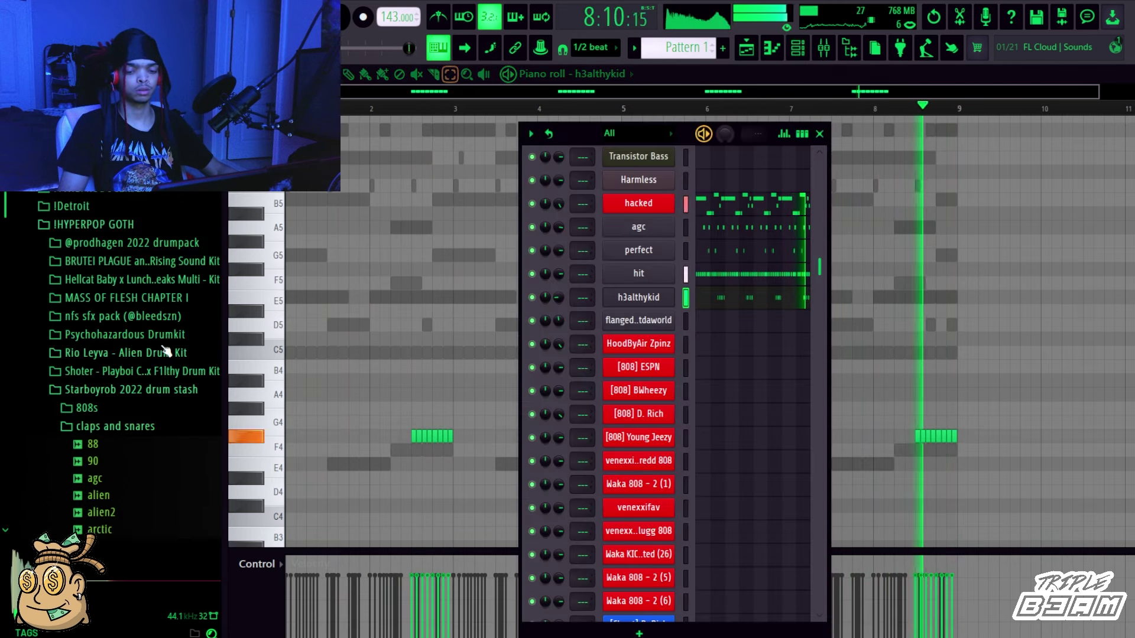
click(129, 433)
click(137, 438)
click(140, 451)
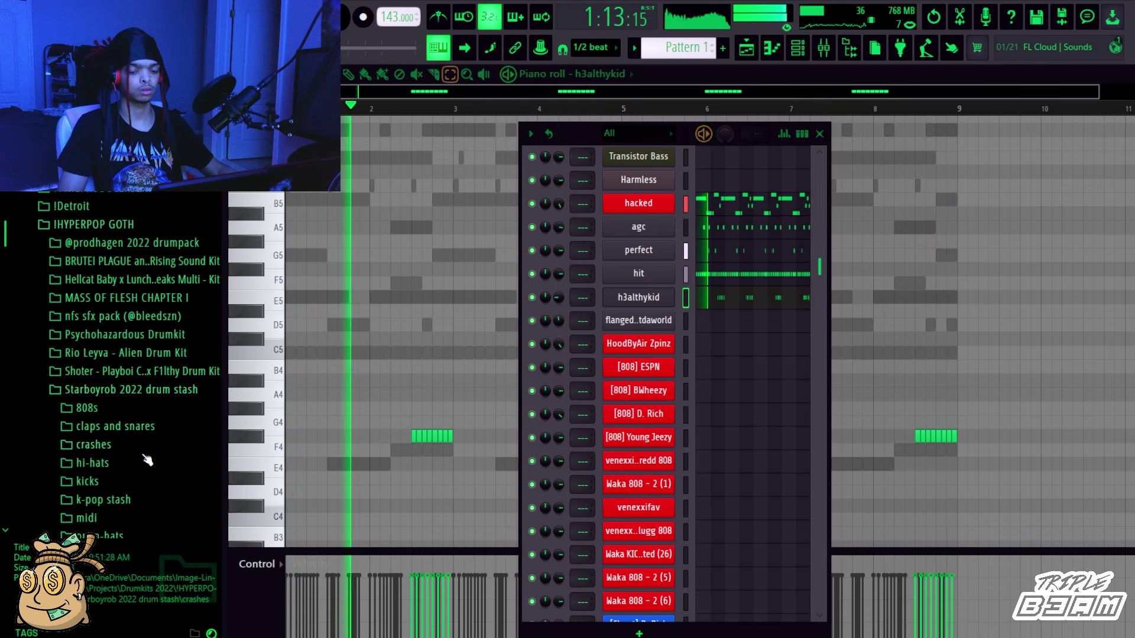
scroll(147, 461, down, 2)
click(144, 438)
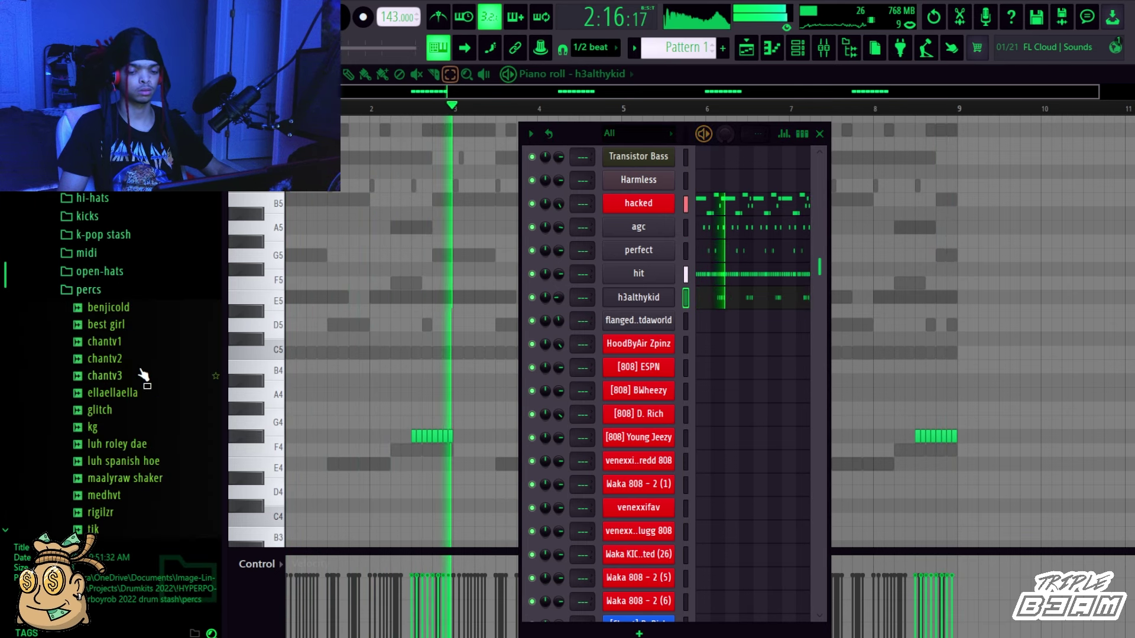
Audition the chantv2 sample and add it as a new channel directly below h3althykid.
click(140, 362)
drag(142, 370, 593, 350)
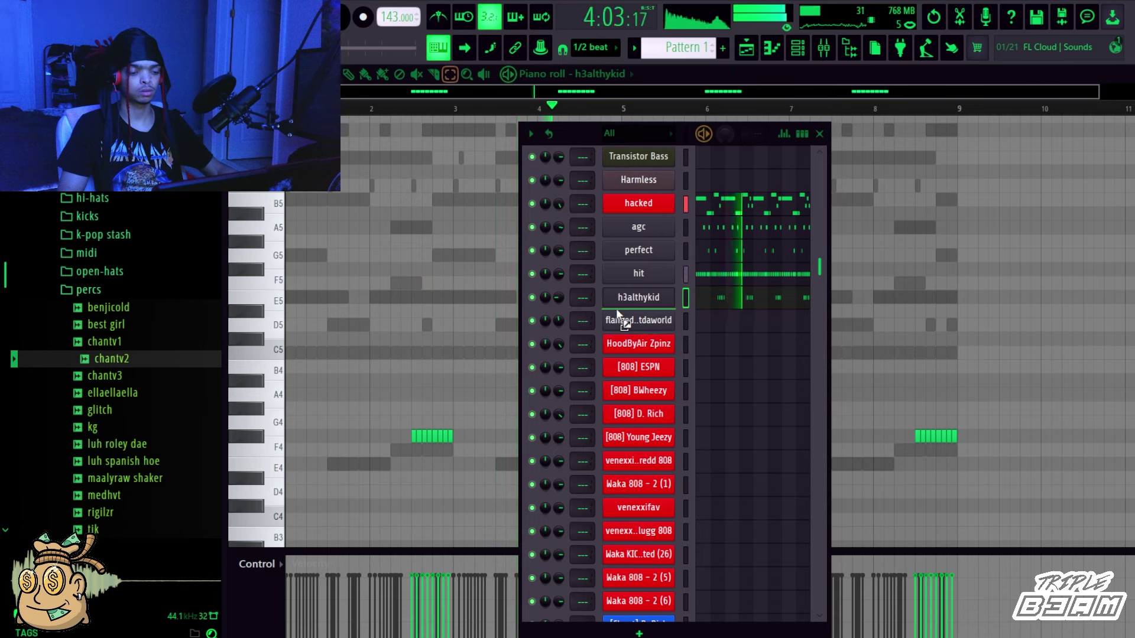
drag(616, 309, 616, 310)
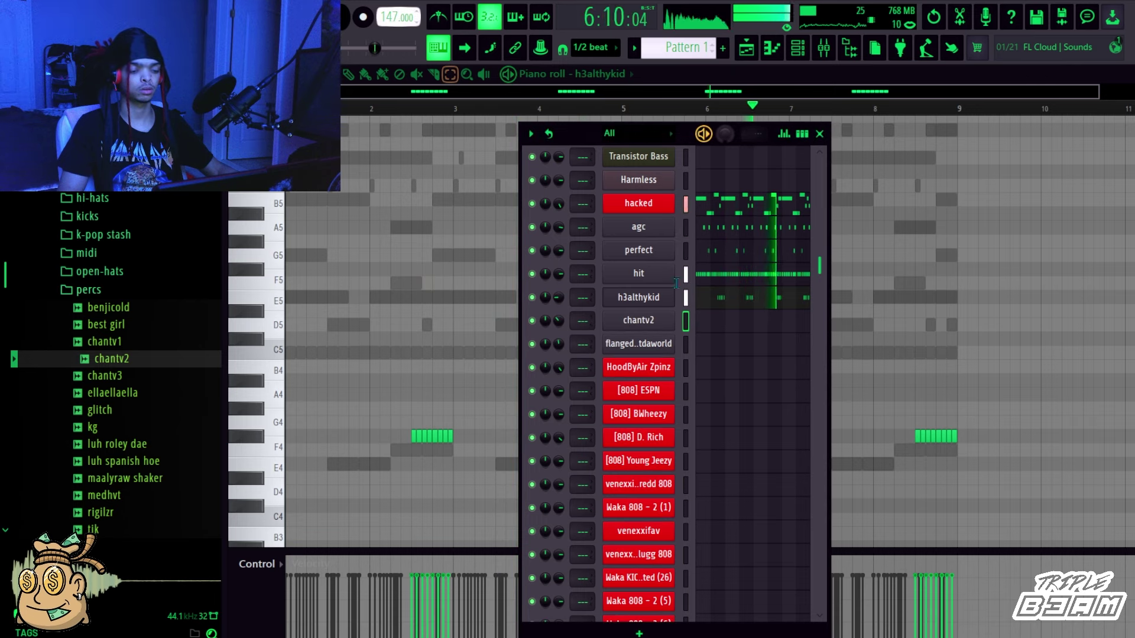
Open the chantv2 channel's notes and draw C5 hits on beats 2 and 4 of bar 1.
click(754, 322)
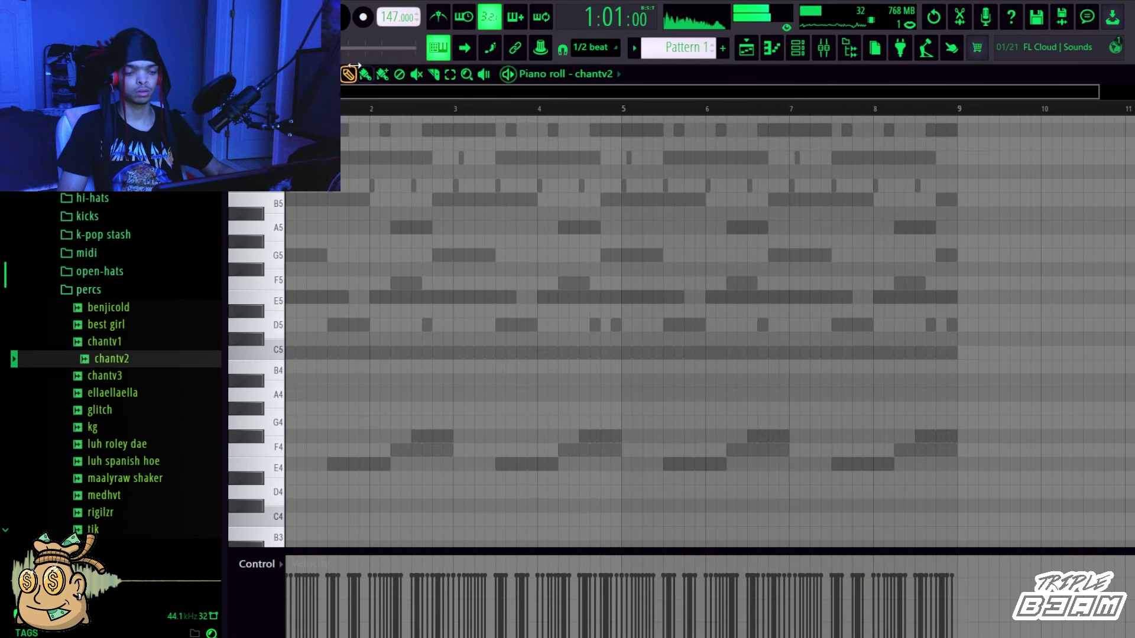
click(308, 352)
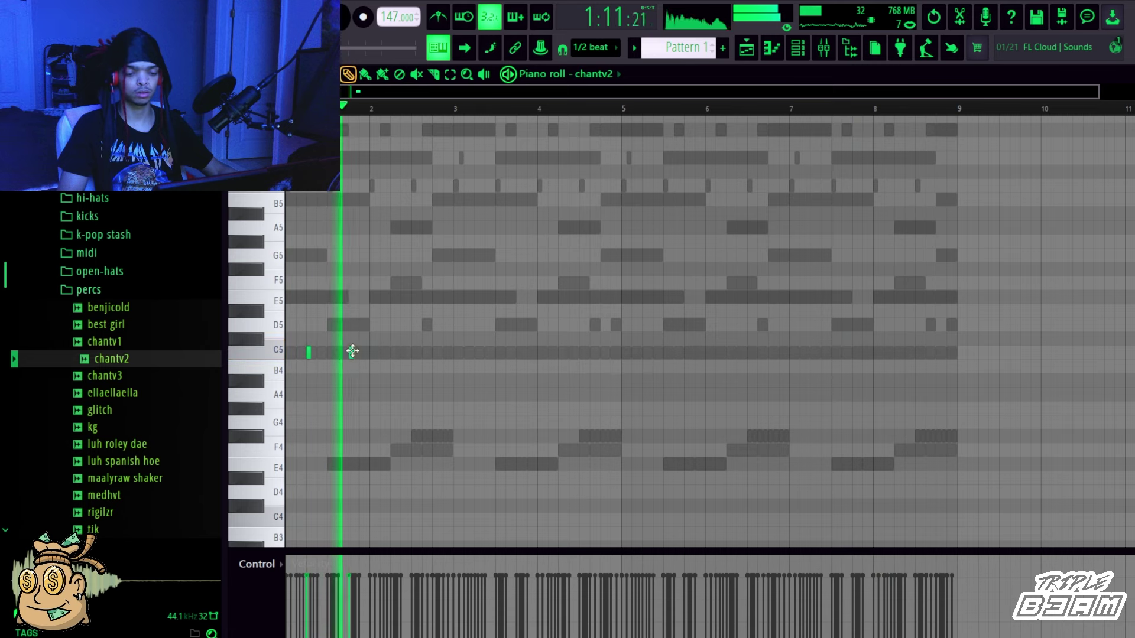
click(353, 352)
drag(359, 352, 390, 354)
Repeat the chantv2 C5 hits on beats 2 and 4 through bar 8, with equally short note lengths.
key(ctrl+b)
key(ctrl+d)
key(ctrl+b)
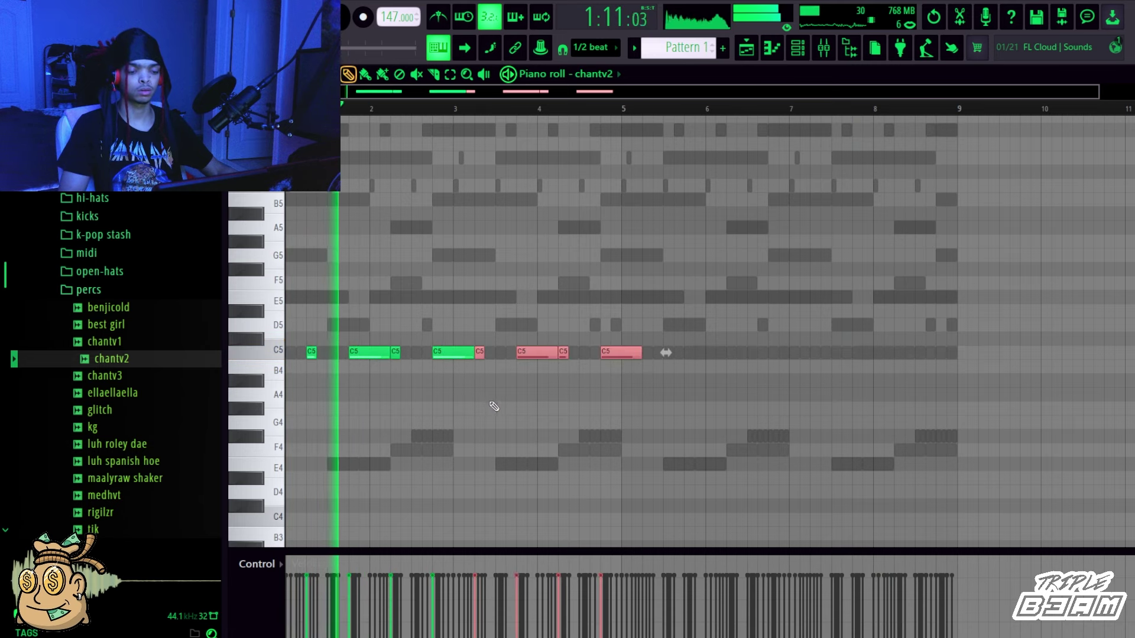
key(ctrl+d)
key(ctrl+b)
key(ctrl+d)
key(shift+d)
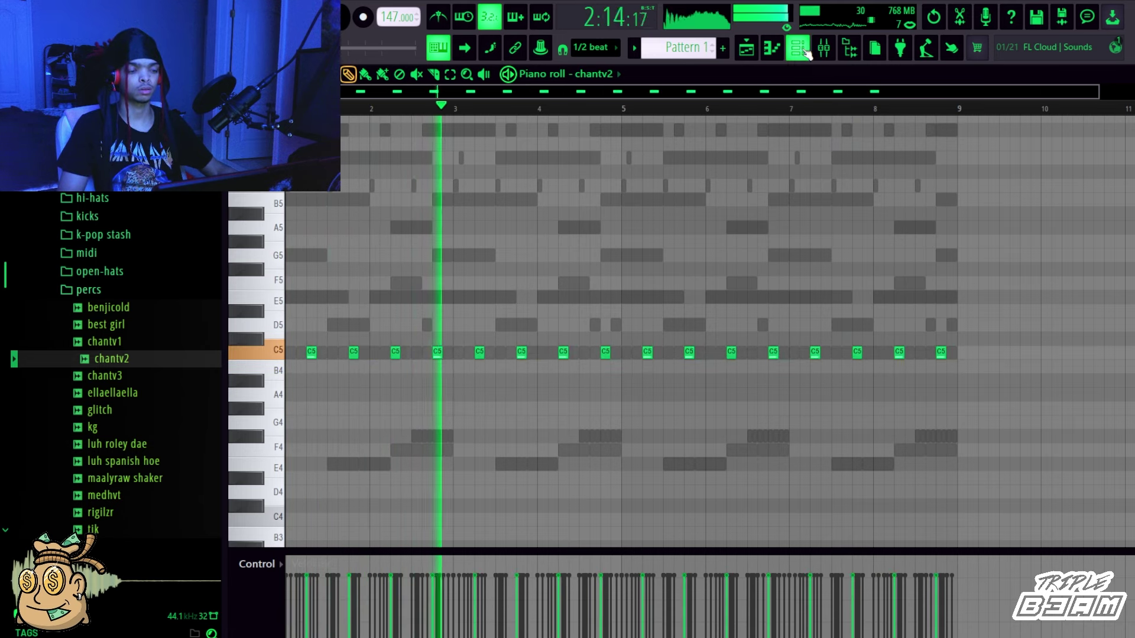
Lower the chantv2 channel's volume and open the perfect channel's notes, restarting playback.
key(F6)
drag(561, 327, 560, 343)
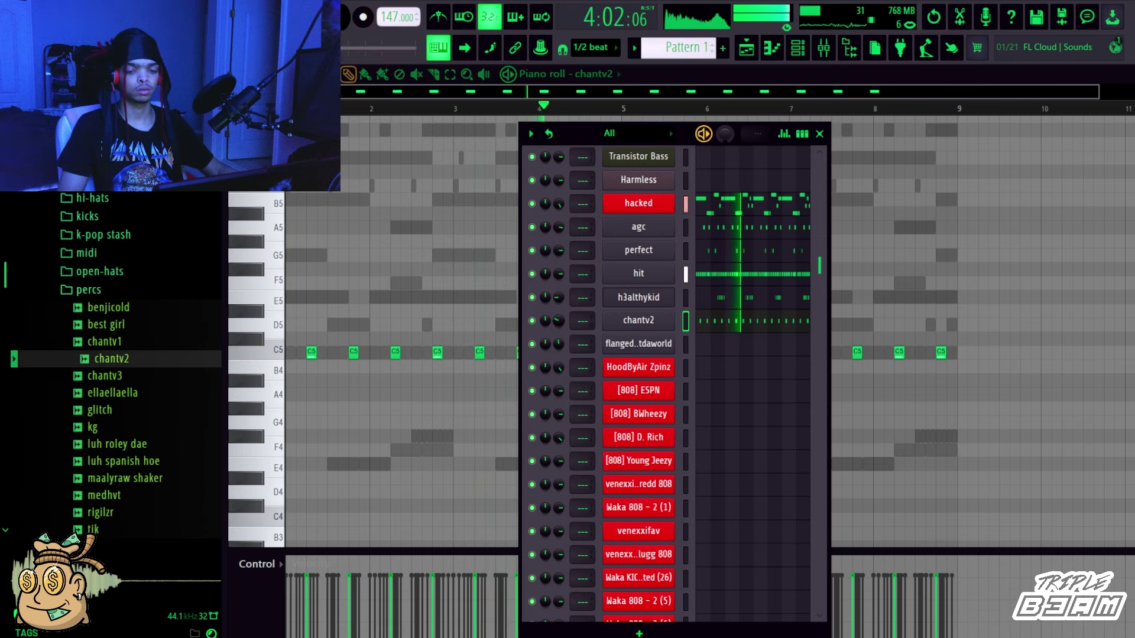
click(736, 253)
key(space)
key(space)
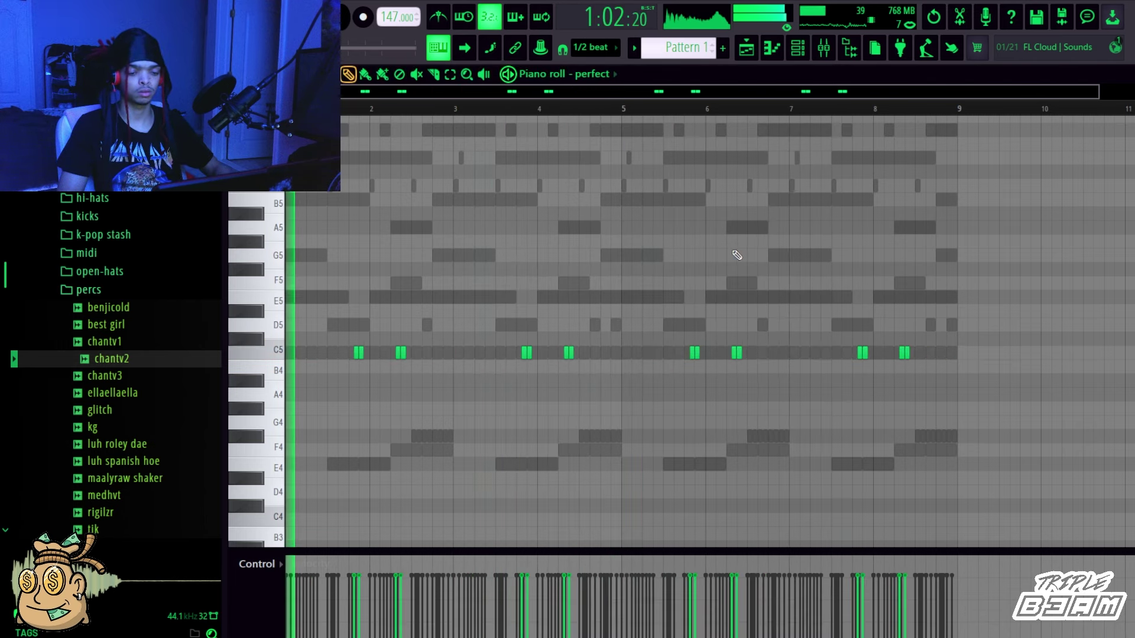
Shift all of the perfect channel's notes one beat earlier while checking them in playback.
key(shift+Left)
key(shift+Left)
key(shift+Left)
key(shift+Left)
key(space)
key(space)
key(shift+Right)
key(shift+Right)
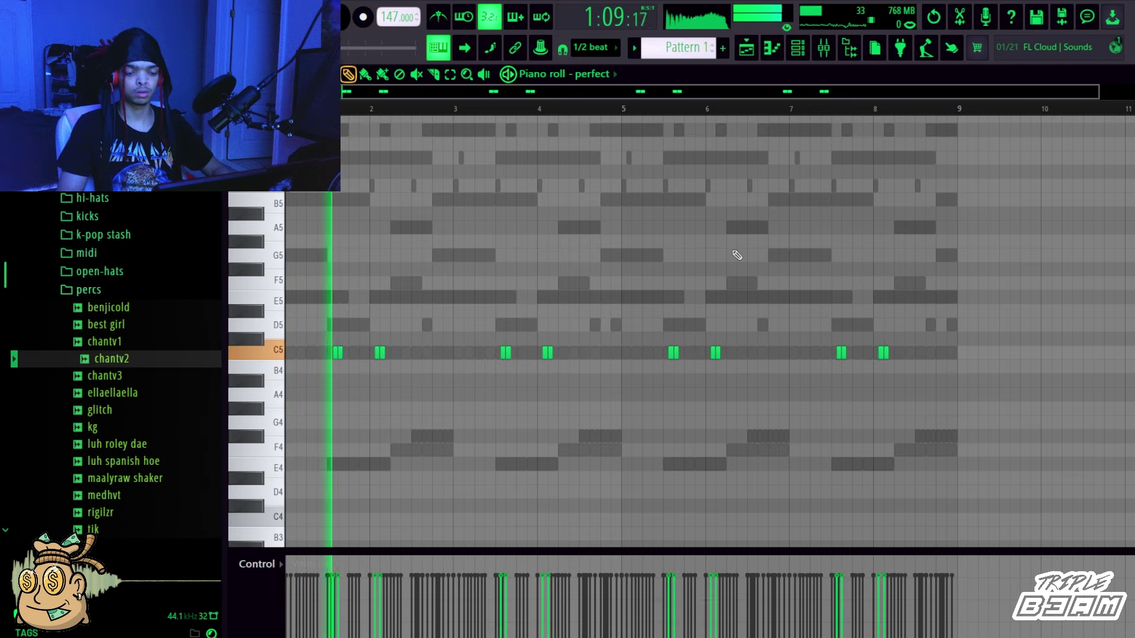
Delete the second pair of perfect notes in each two-bar phrase.
right_click(379, 353)
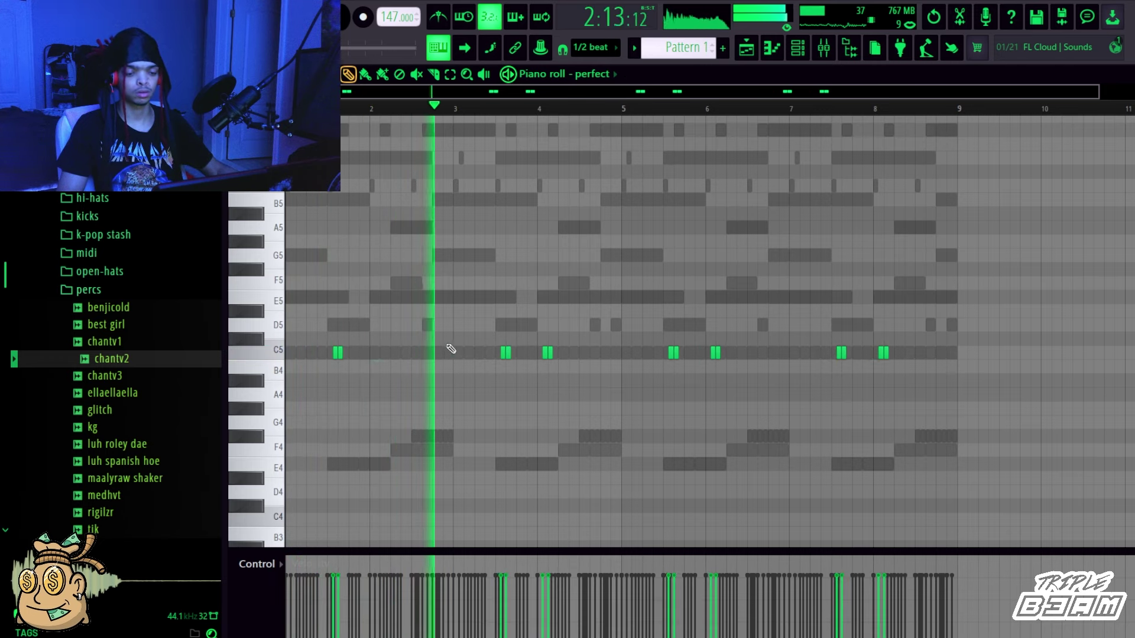
right_click(548, 352)
right_click(715, 353)
right_click(883, 353)
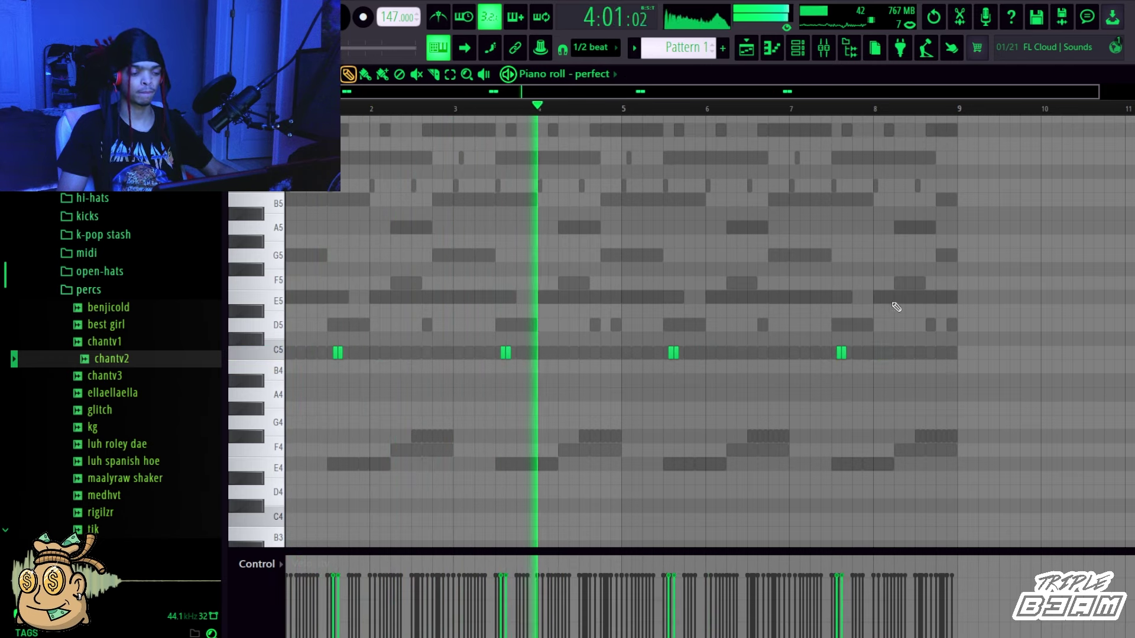
Open the agc channel's notes and delete the second C5 hit in bars 1, 3, 5 and 7.
key(F6)
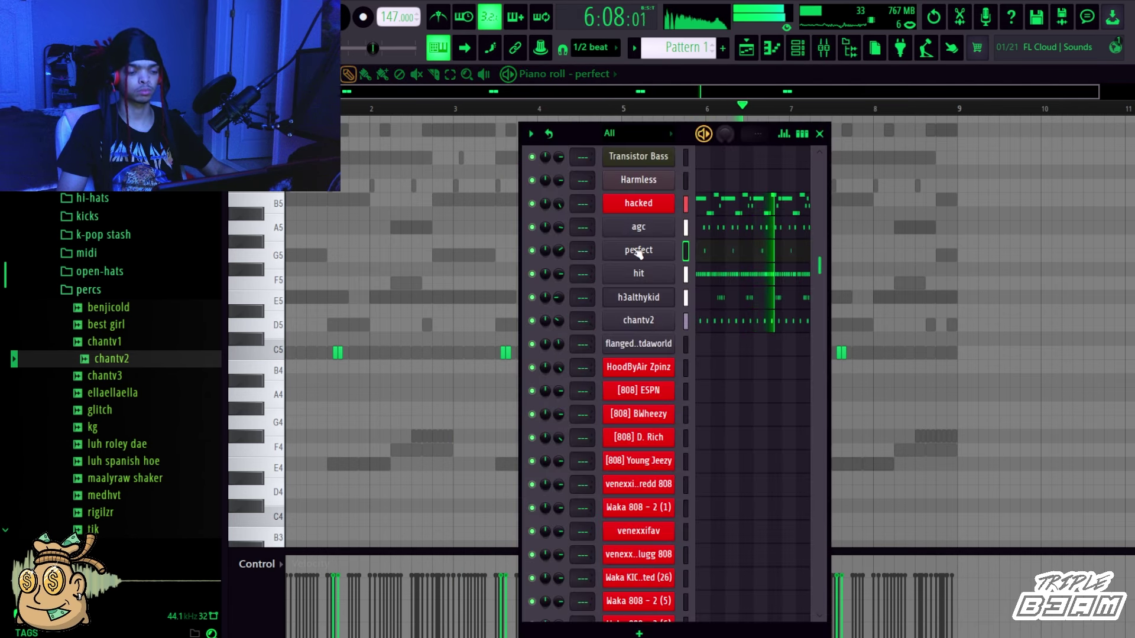
click(716, 226)
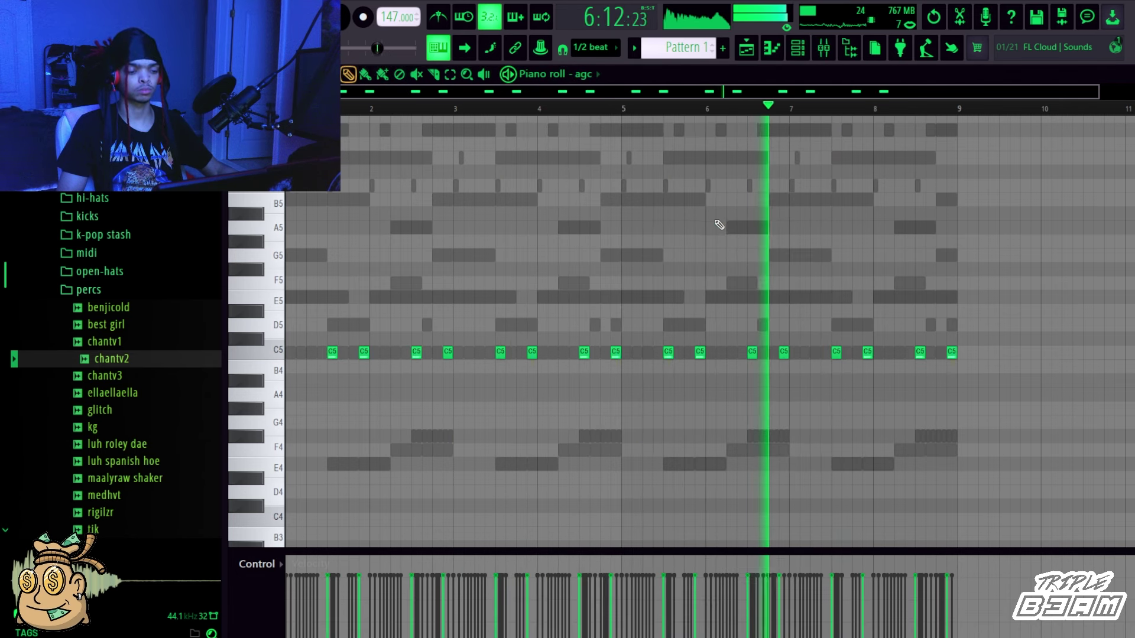
right_click(363, 351)
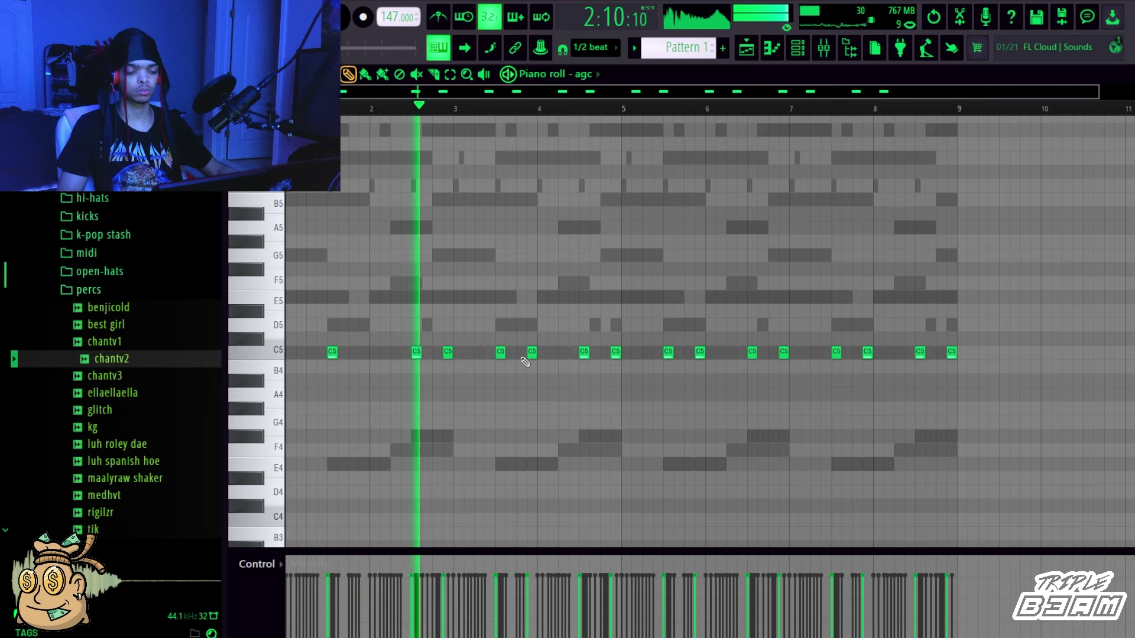
right_click(532, 351)
right_click(699, 352)
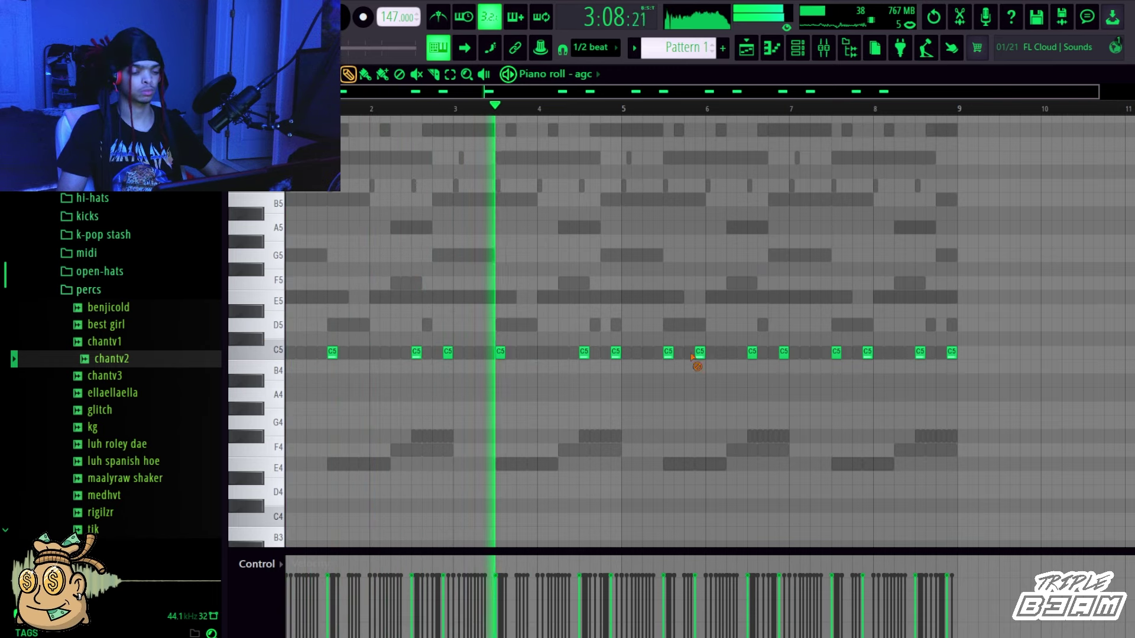
right_click(867, 353)
Show the channel rack and collapse the Starboyrob 2022 drum stash folder and its open subfolders in the browser, restarting playback.
click(797, 48)
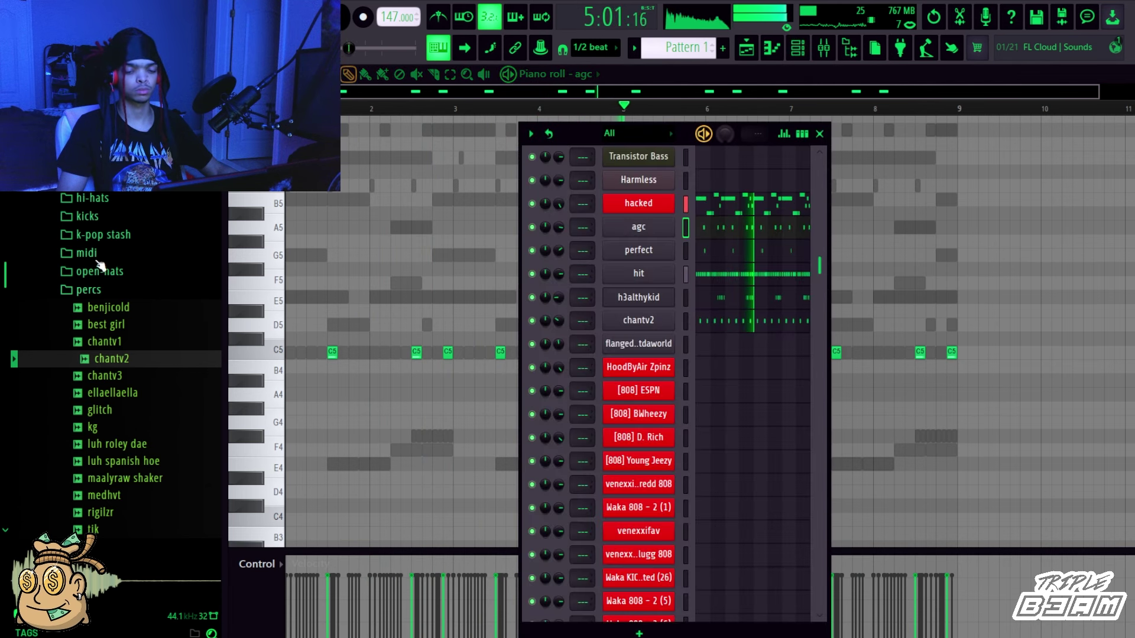
click(109, 289)
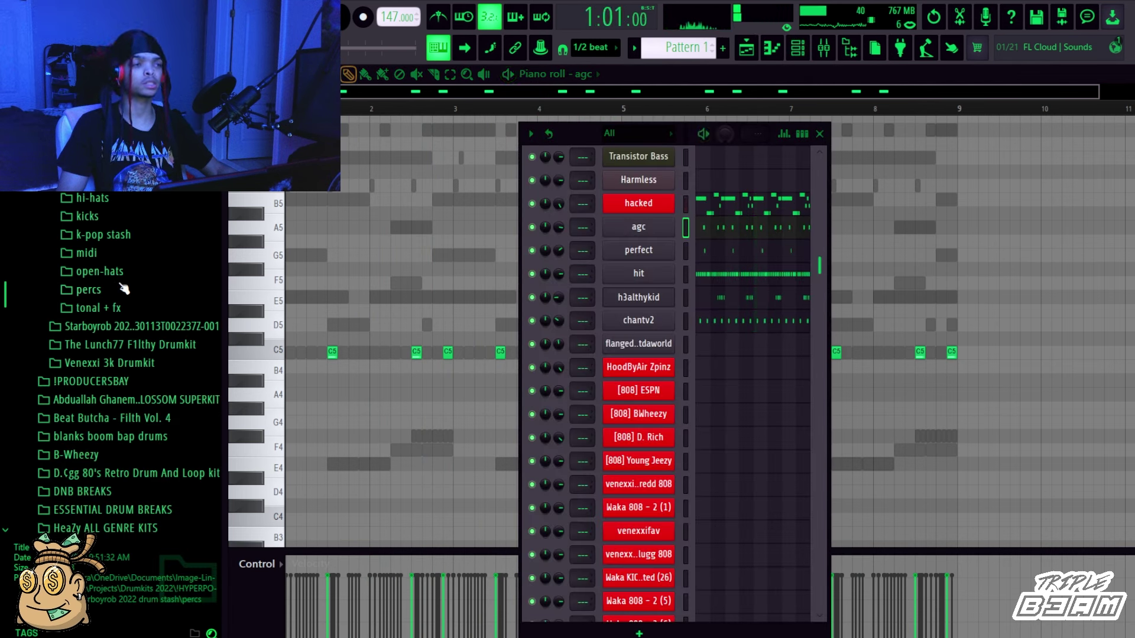
key(space)
scroll(128, 260, up, 2)
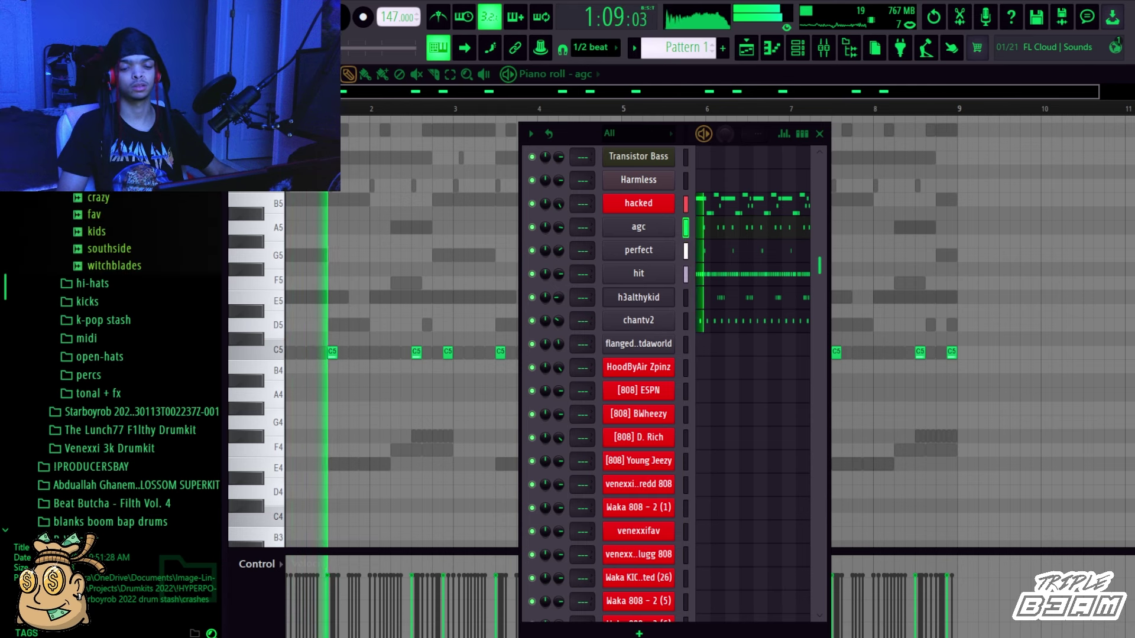
click(129, 173)
scroll(148, 248, up, 4)
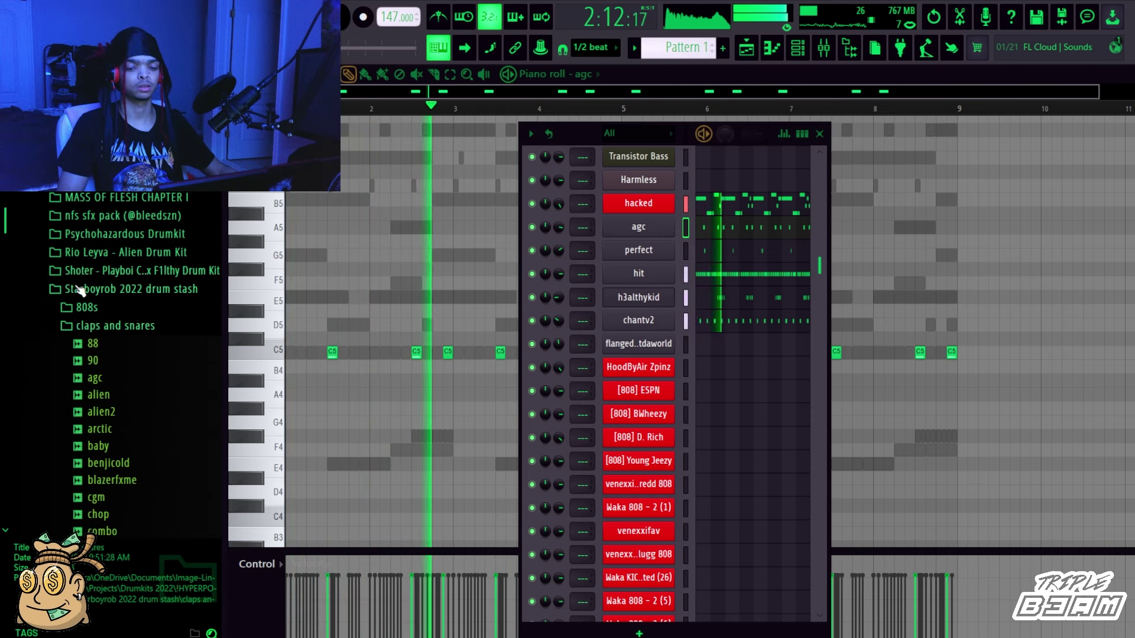
click(144, 283)
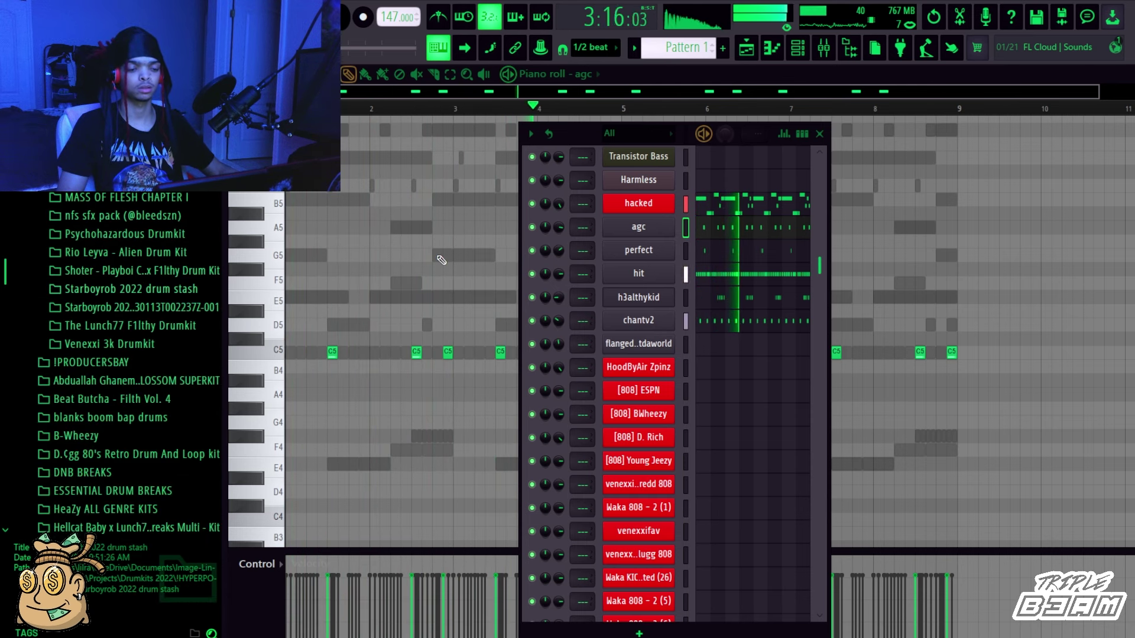
Unmute the TX81z Piano and PoiZone channels and play the pattern with all melody layers.
scroll(677, 227, up, 4)
scroll(677, 228, up, 2)
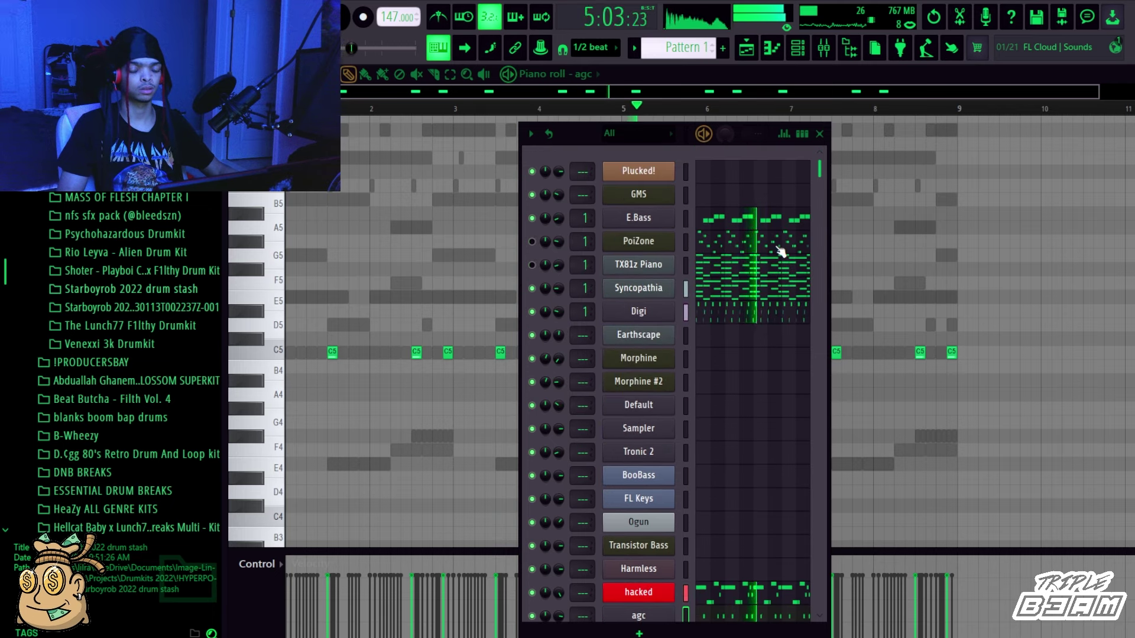
scroll(782, 252, down, 3)
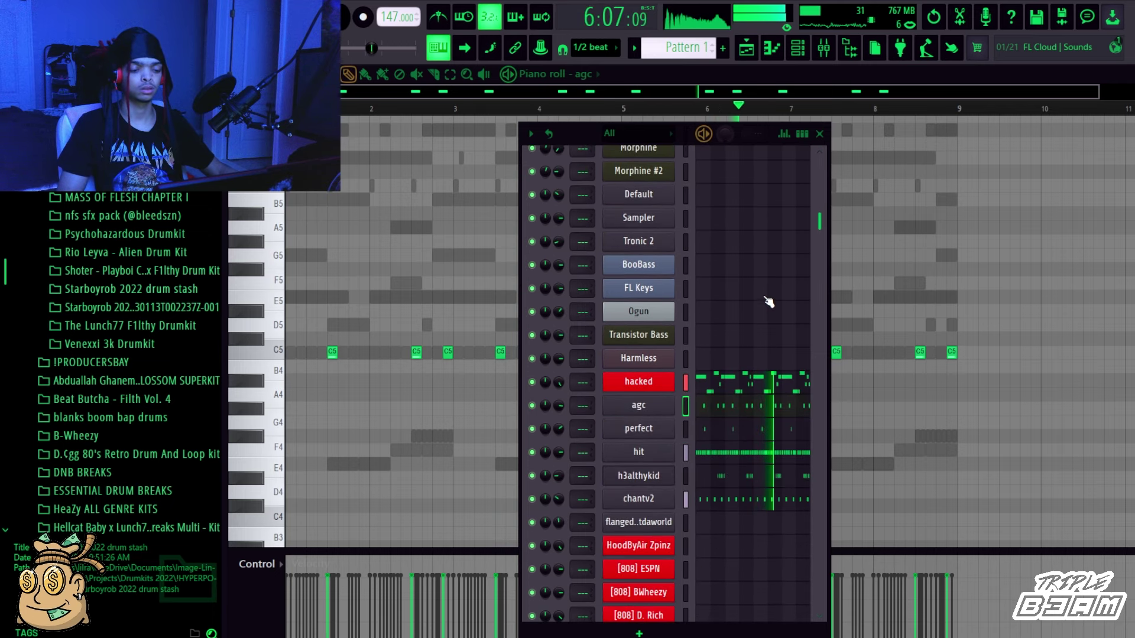
scroll(725, 292, up, 3)
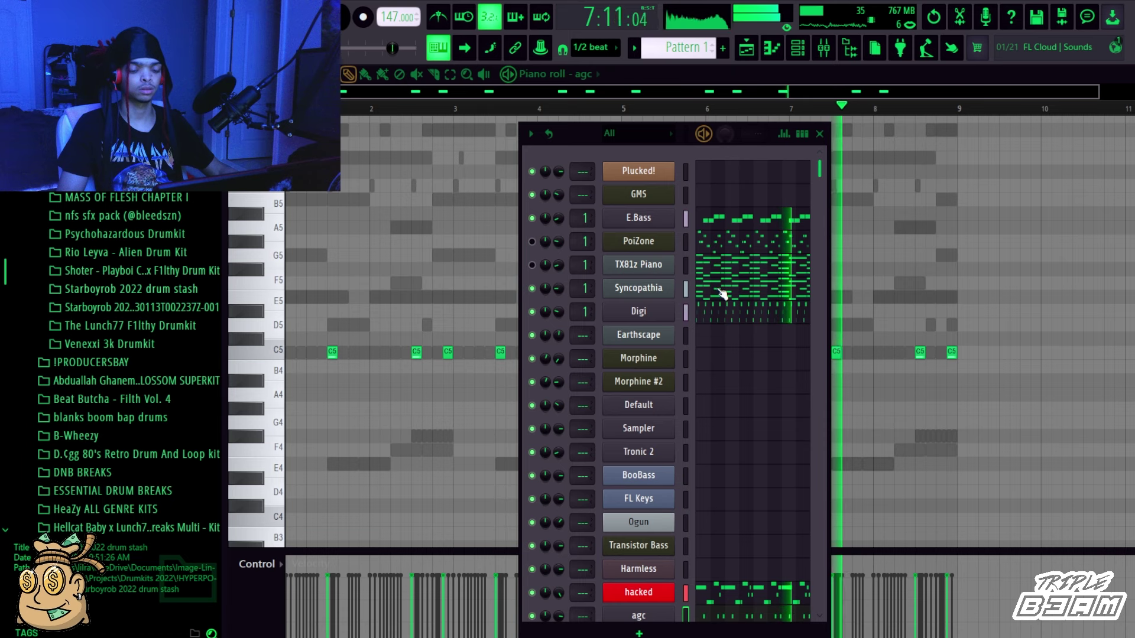
click(532, 265)
click(532, 242)
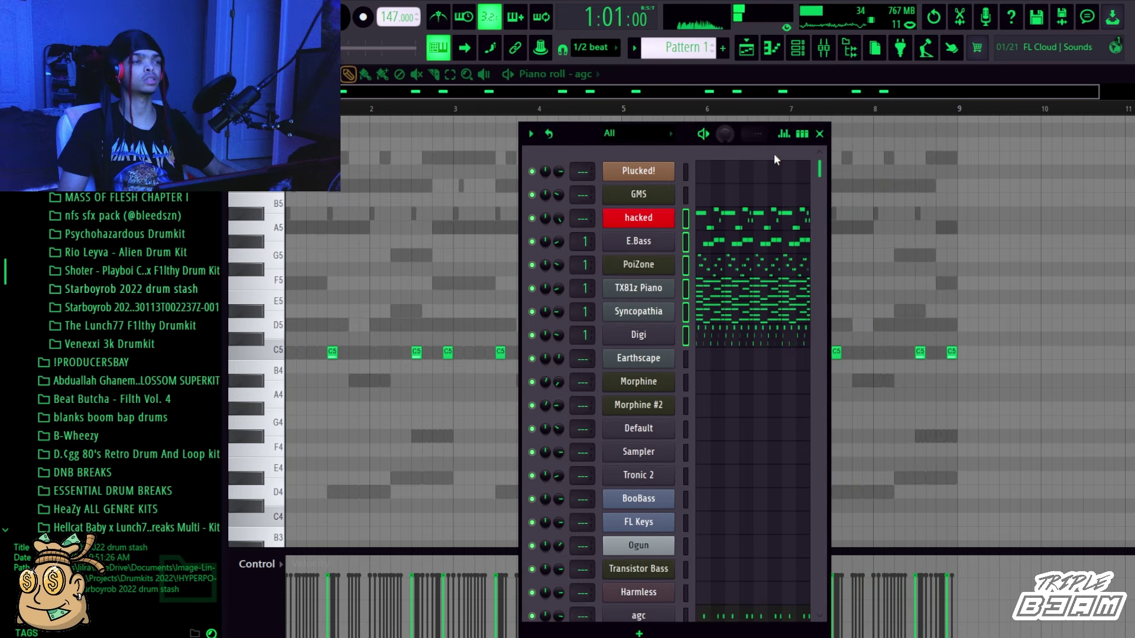
key(space)
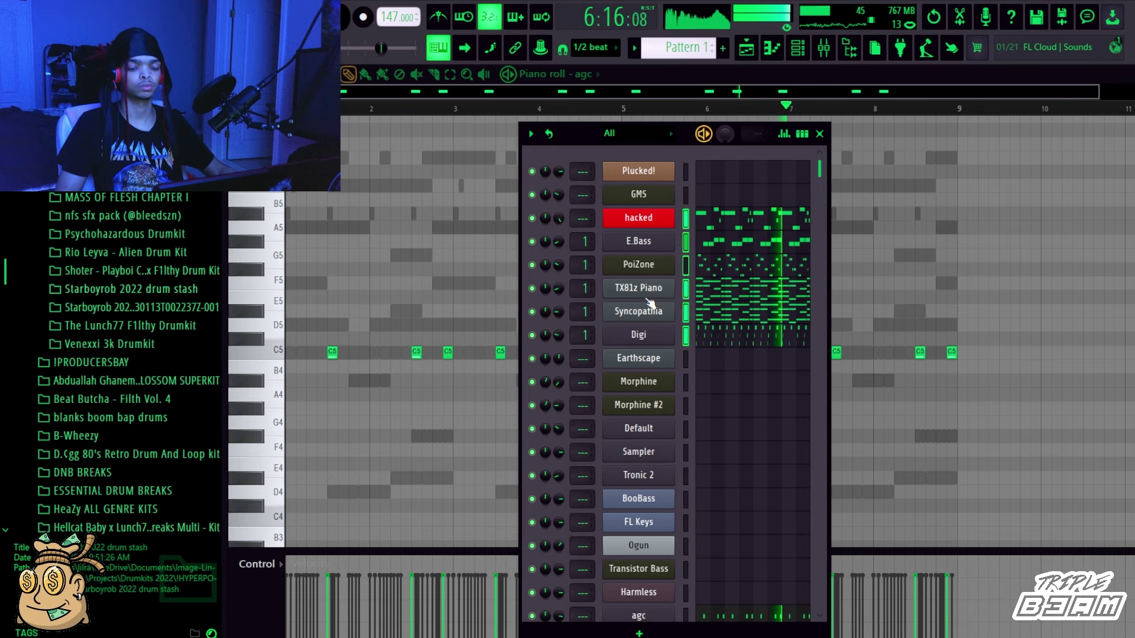
scroll(738, 331, down, 4)
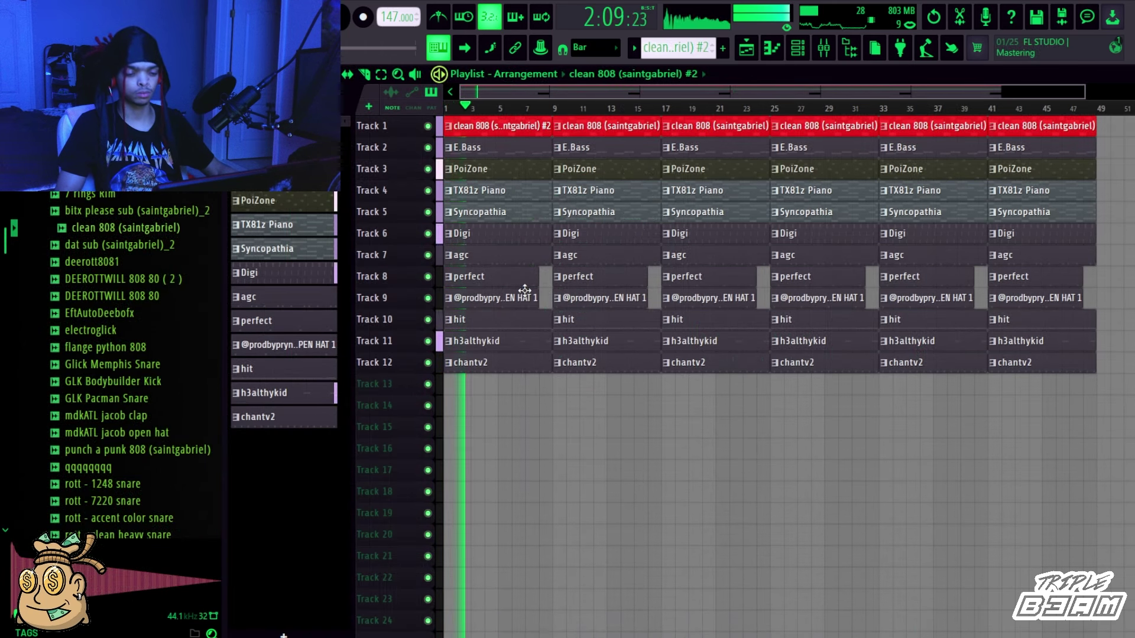
Remove the open hat clip from the opening eight bars, keeping the perfect clip, and place the clean 808 #2 clip at bar 17.
right_click(526, 287)
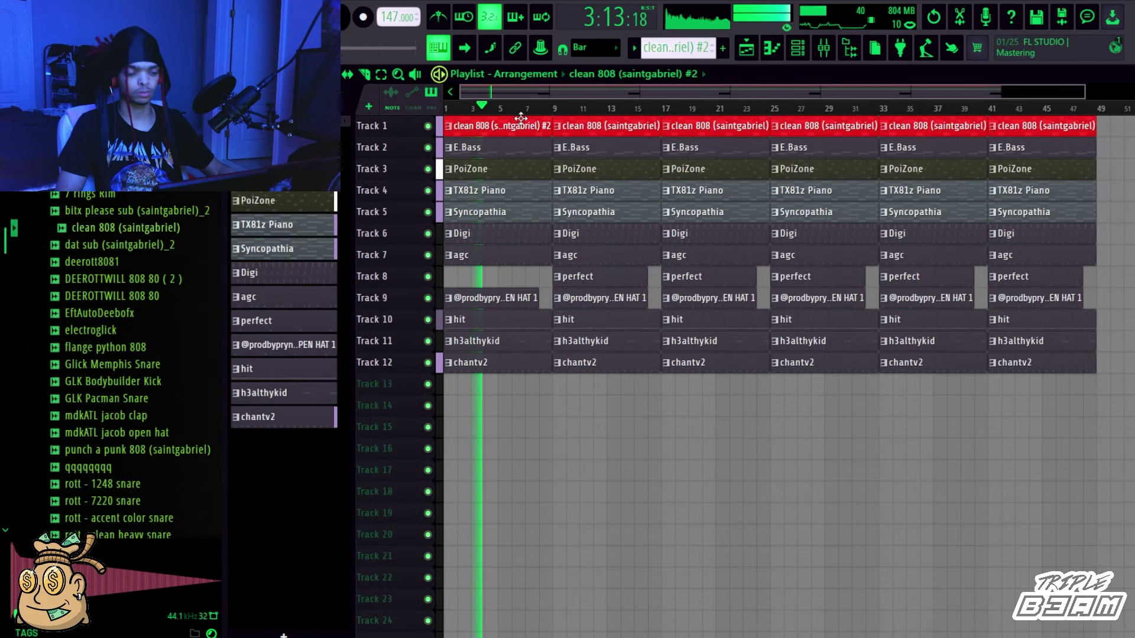
right_click(526, 300)
drag(593, 283, 482, 281)
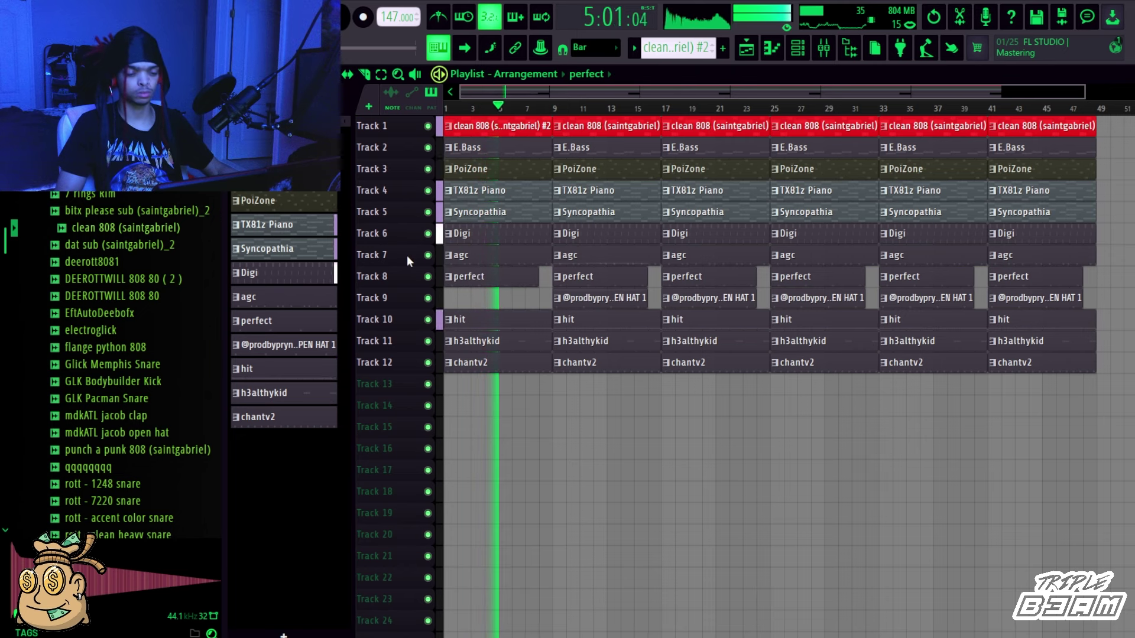
drag(658, 137, 665, 125)
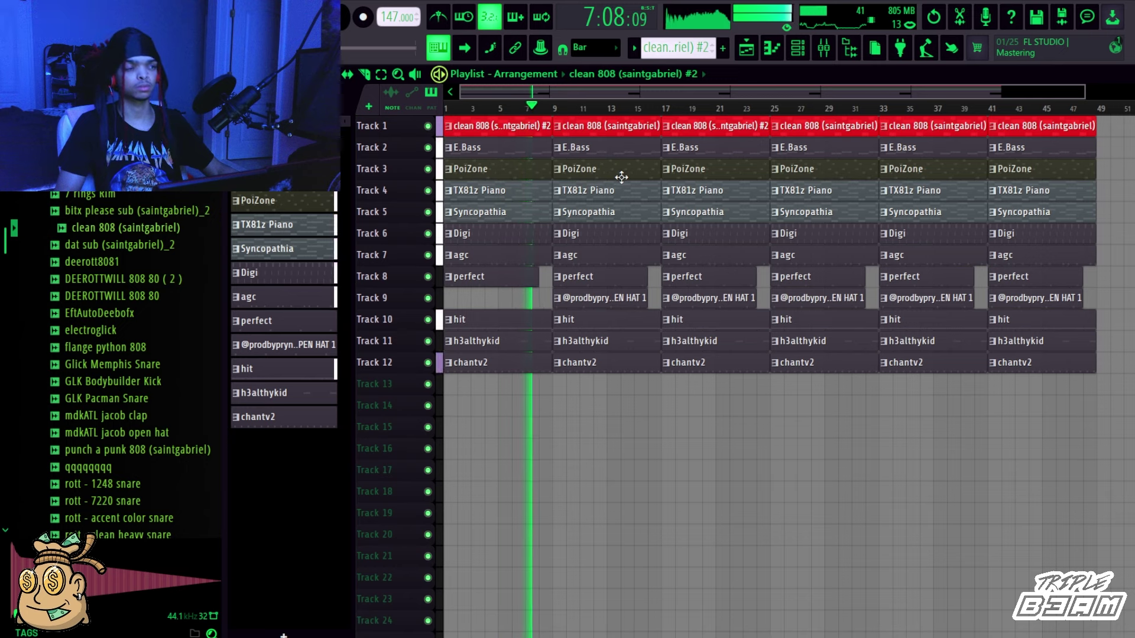
Delete the PoiZone clips at bars 9, 25 and 41 on Track 3.
right_click(621, 176)
right_click(813, 173)
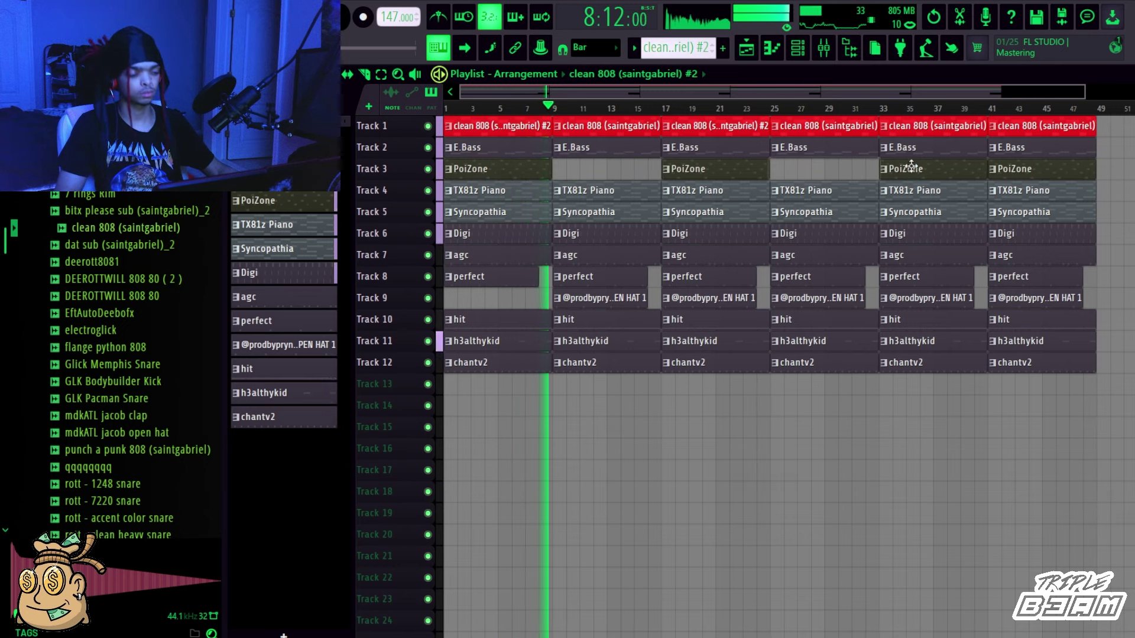
right_click(1008, 172)
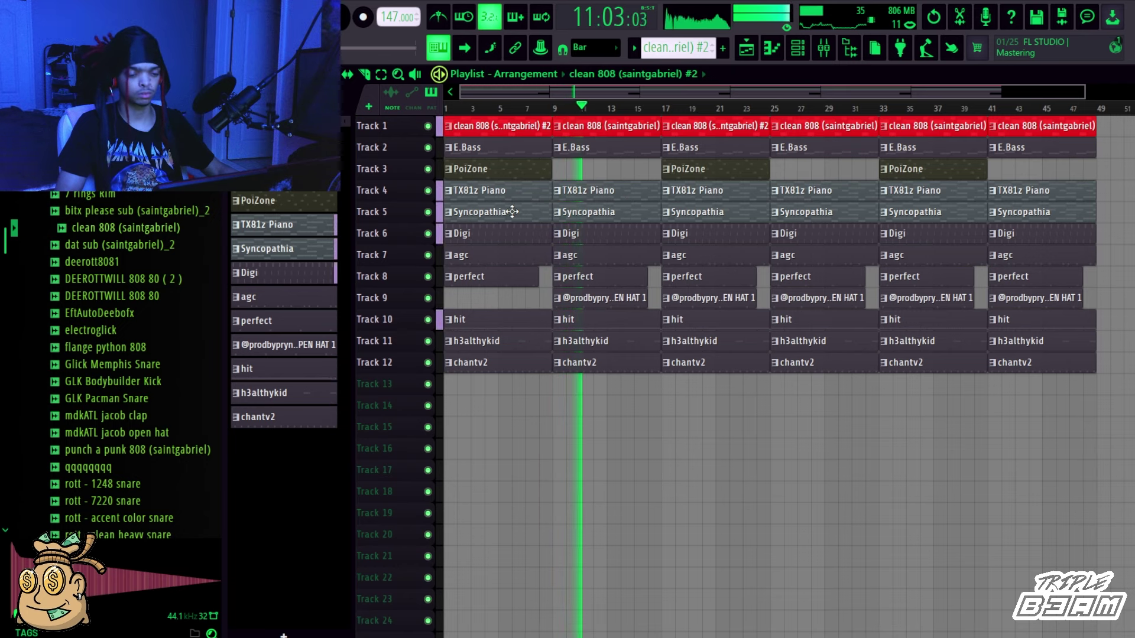
Audition the opening eight bars without the Syncopathia clip and put the clip back on Track 5.
right_click(517, 216)
key(space)
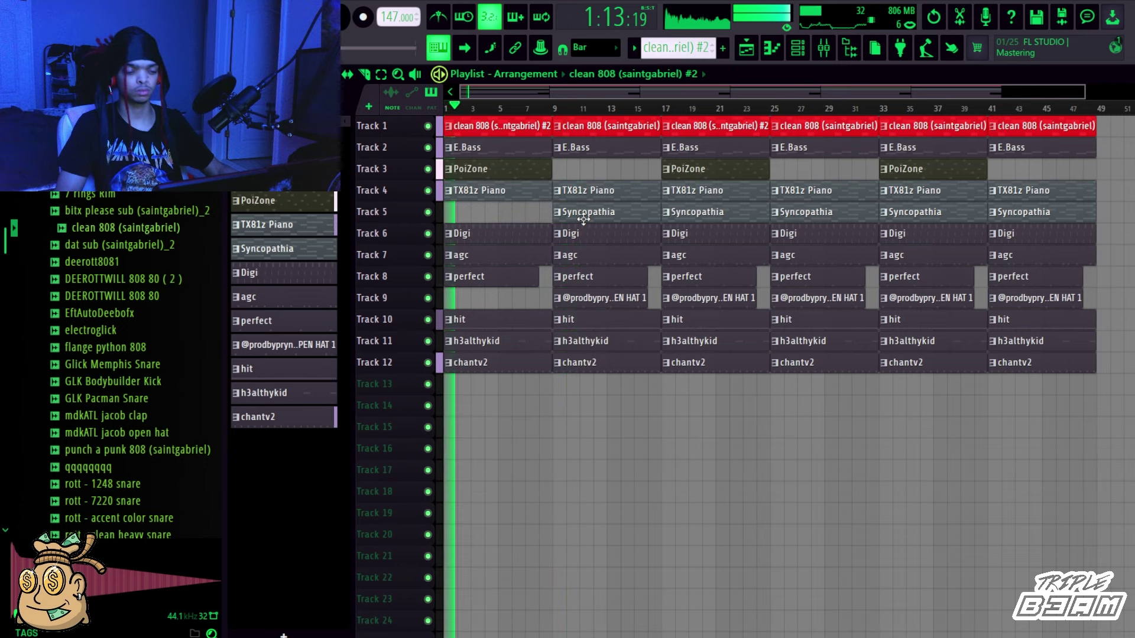
click(583, 220)
click(503, 213)
Audition the opening eight bars without the TX81z Piano clip and put the clip back on Track 4.
right_click(502, 196)
key(space)
key(space)
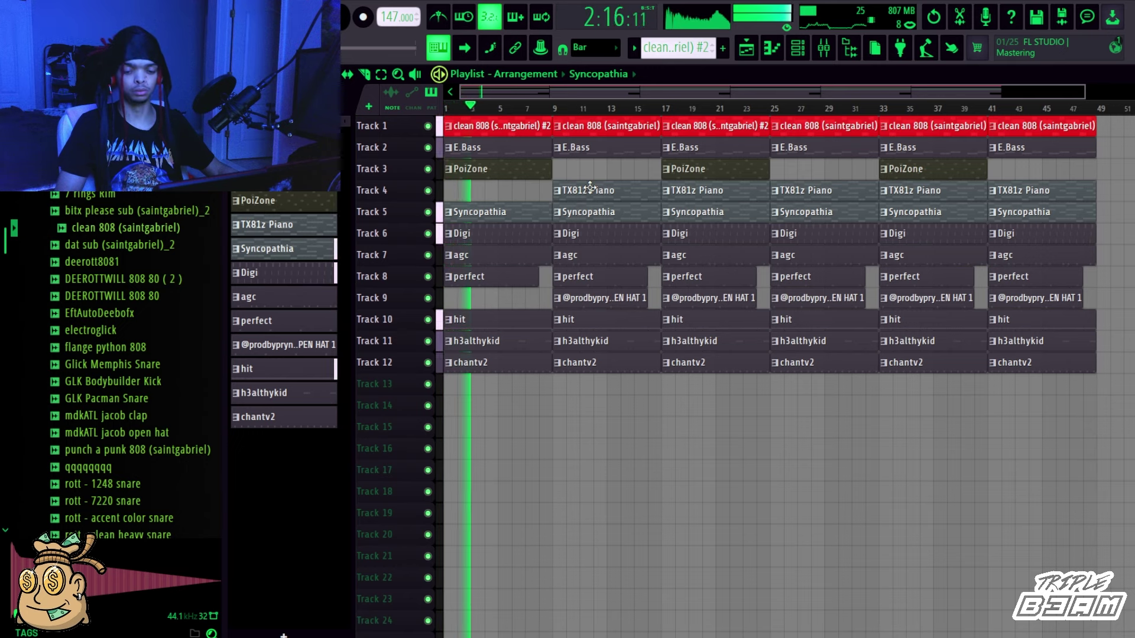
click(590, 187)
click(509, 197)
key(space)
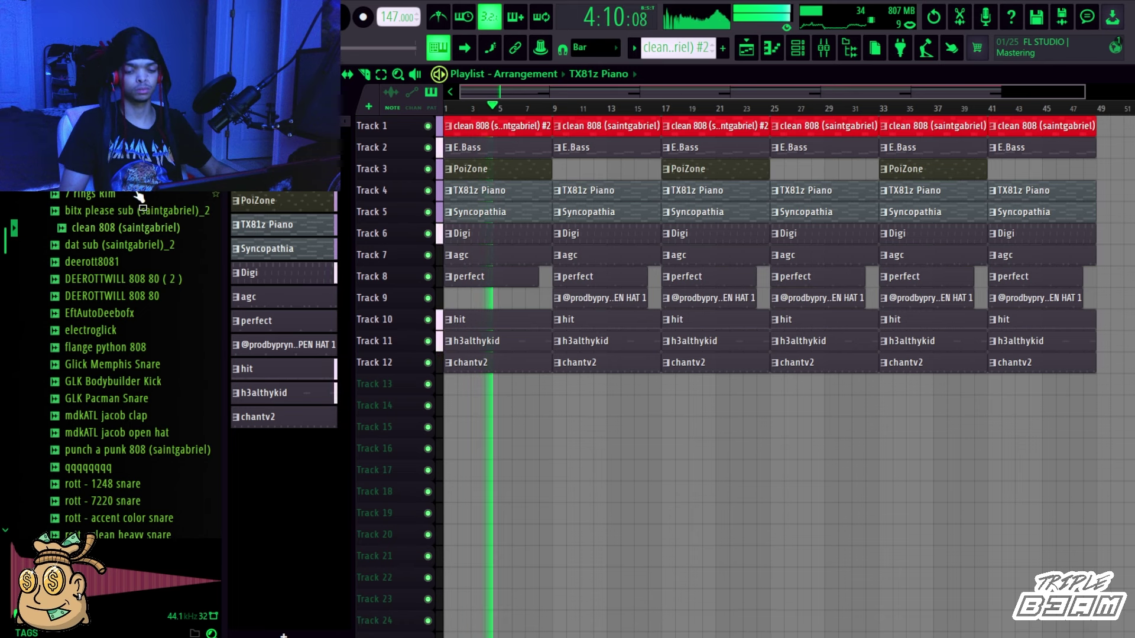
scroll(150, 373, up, 15)
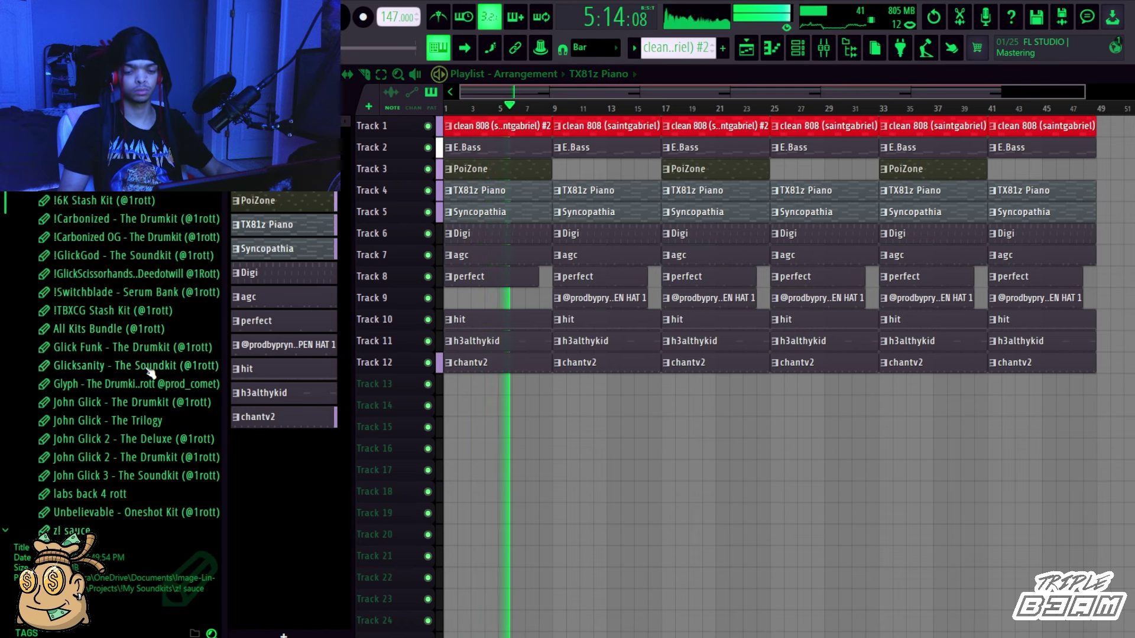
scroll(119, 367, up, 10)
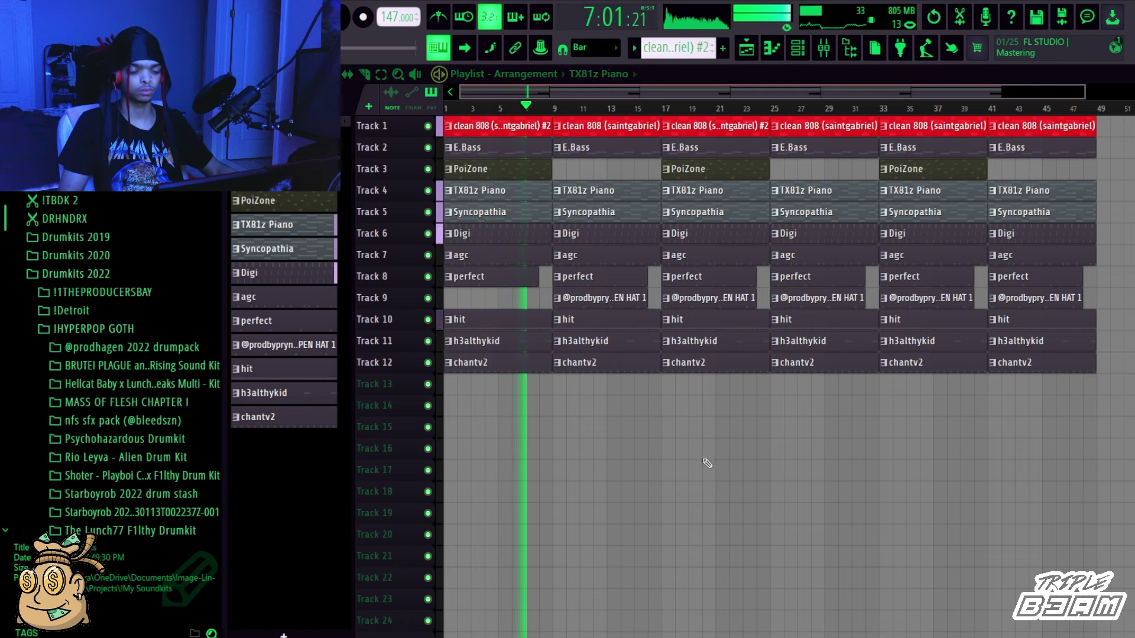